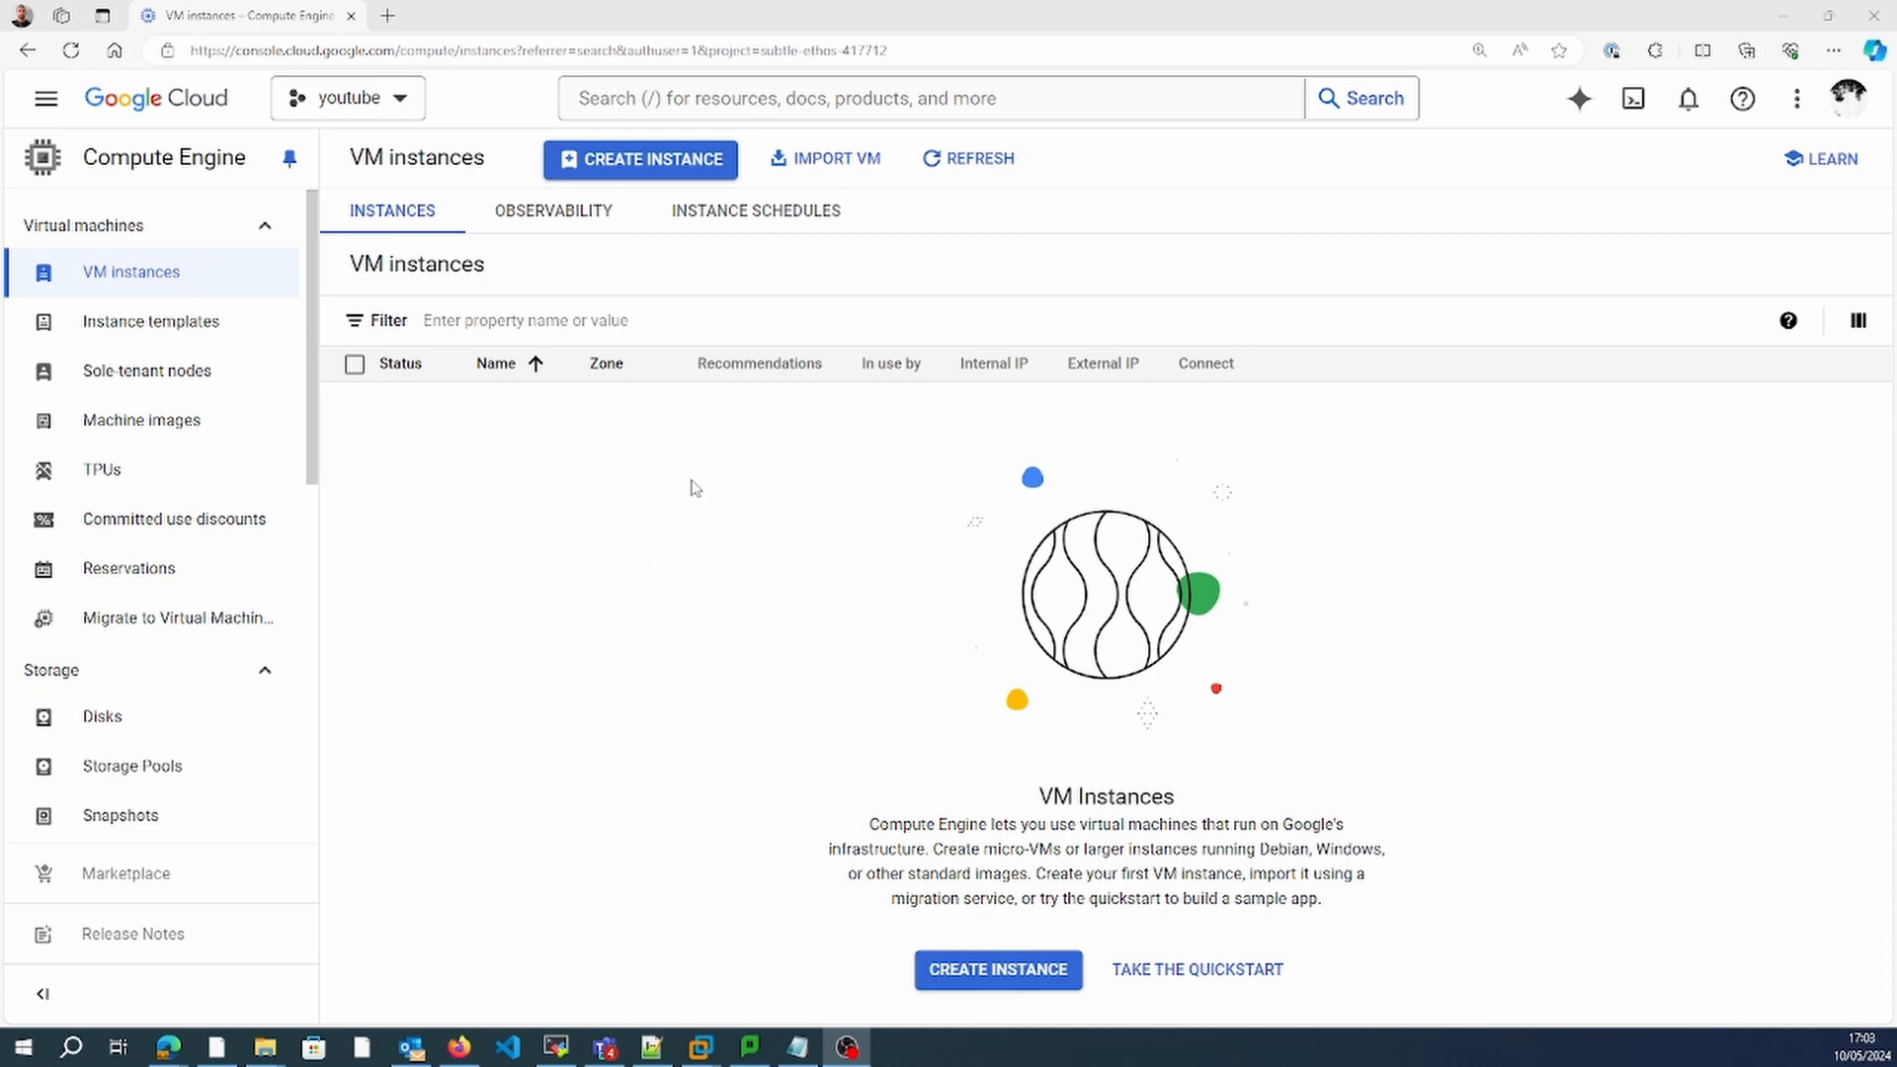
Go to the VPC networks list of the youtube project.
{"action": "key", "text": "/"}
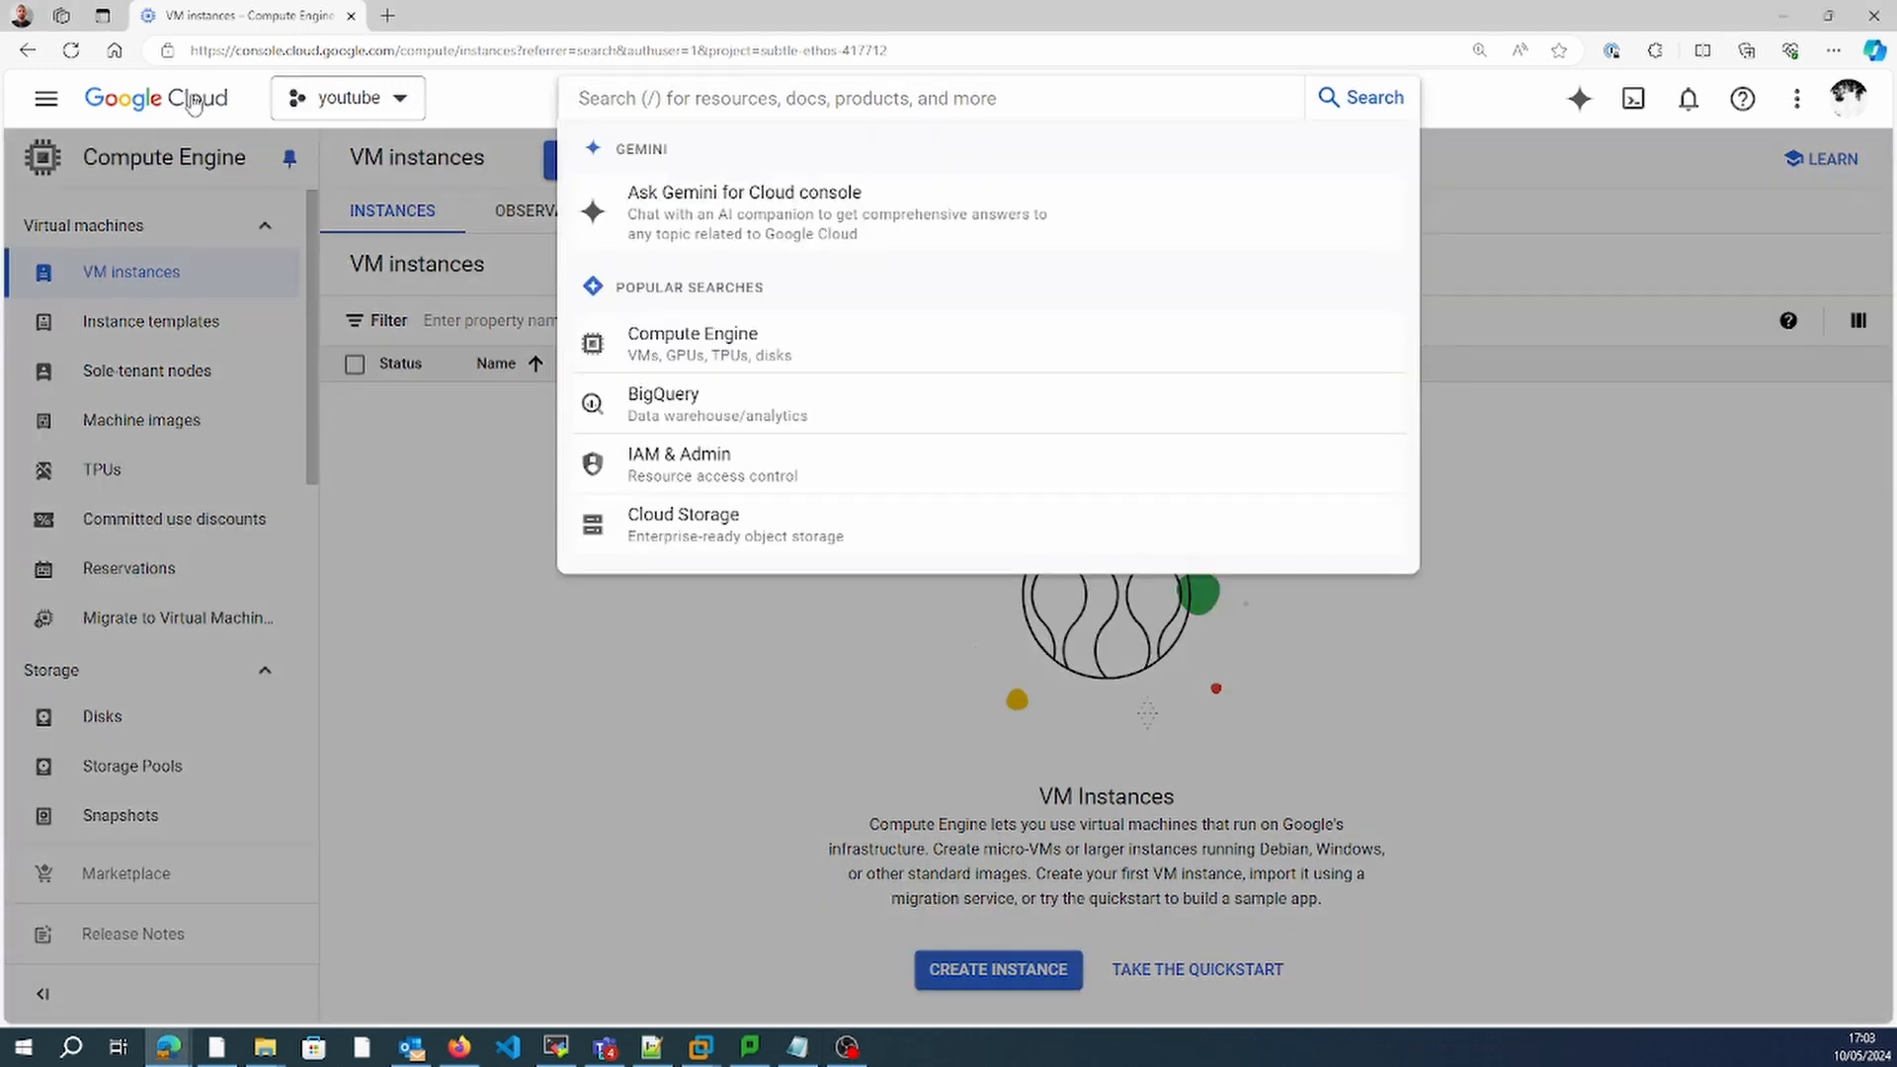
{"action": "left_click", "coordinate": [45, 98]}
{"action": "left_click", "coordinate": [46, 98]}
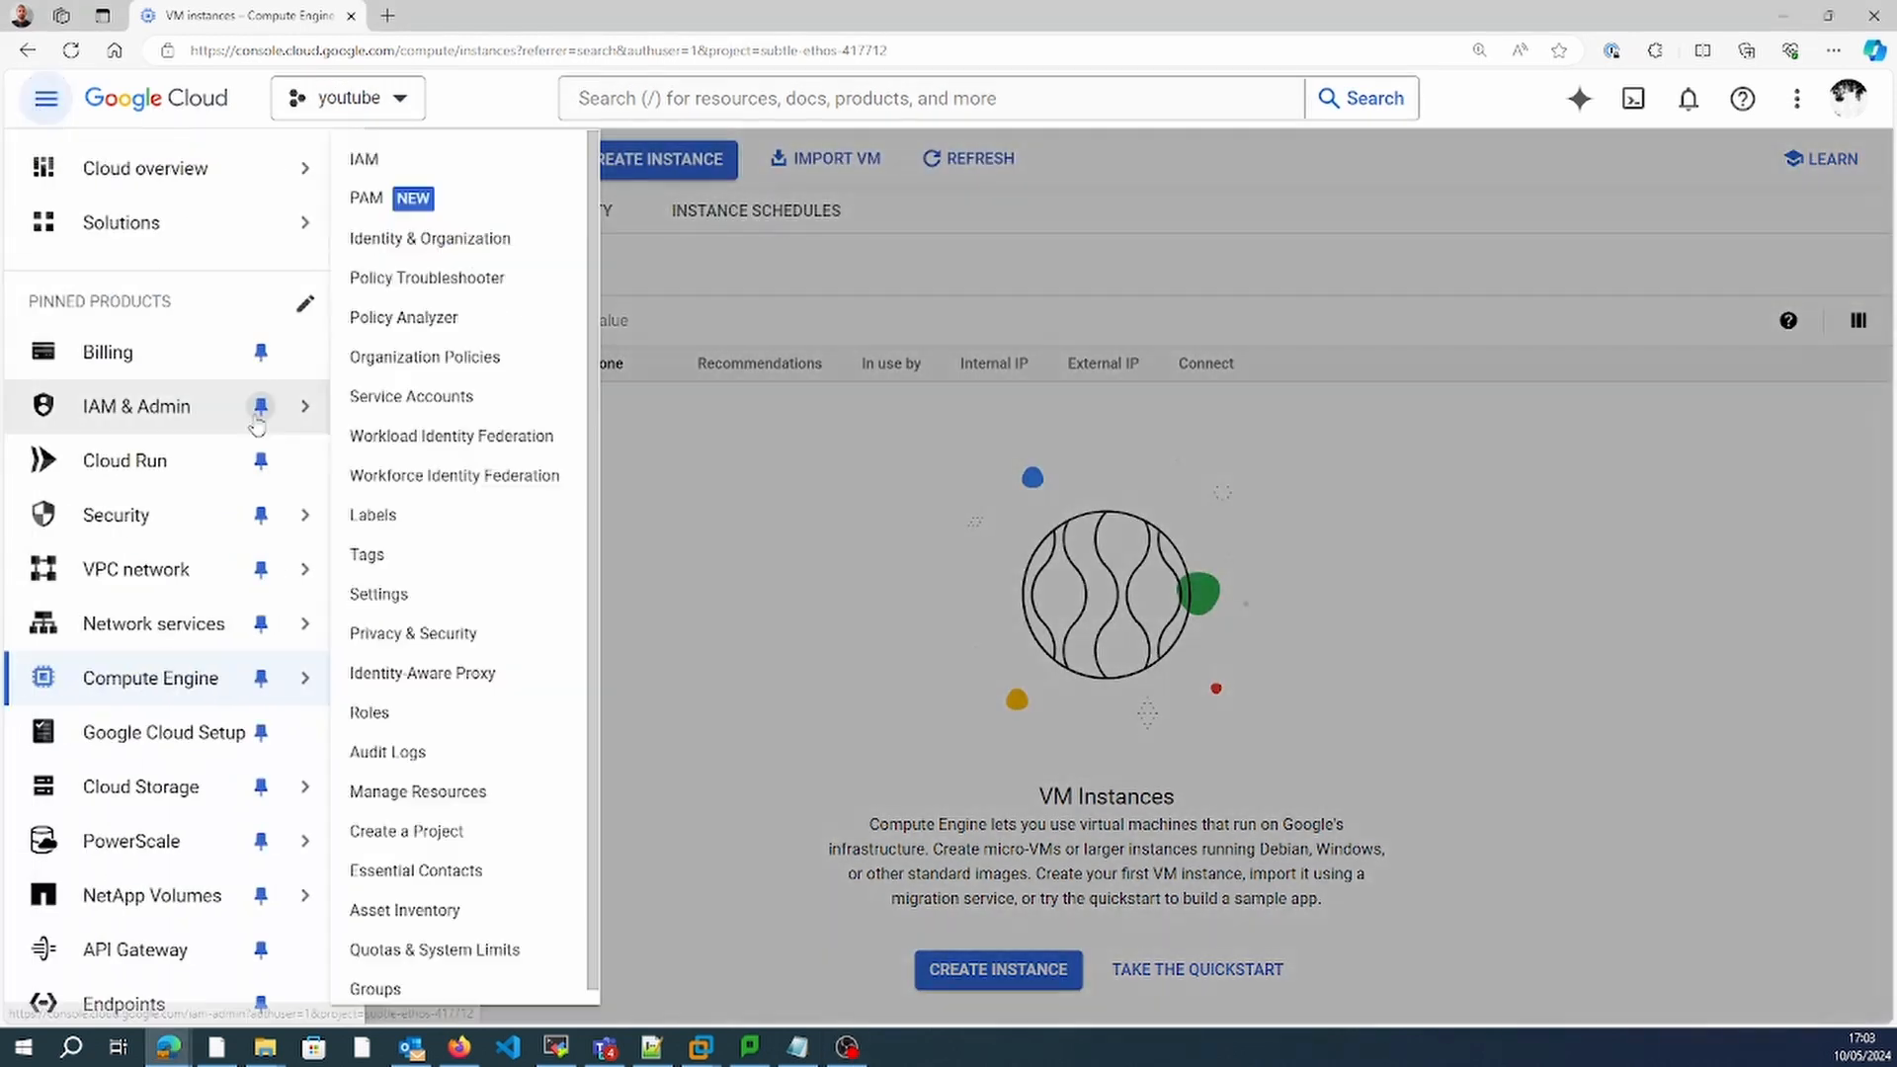
{"action": "mouse_move", "coordinate": [157, 593]}
{"action": "left_click", "coordinate": [418, 591]}
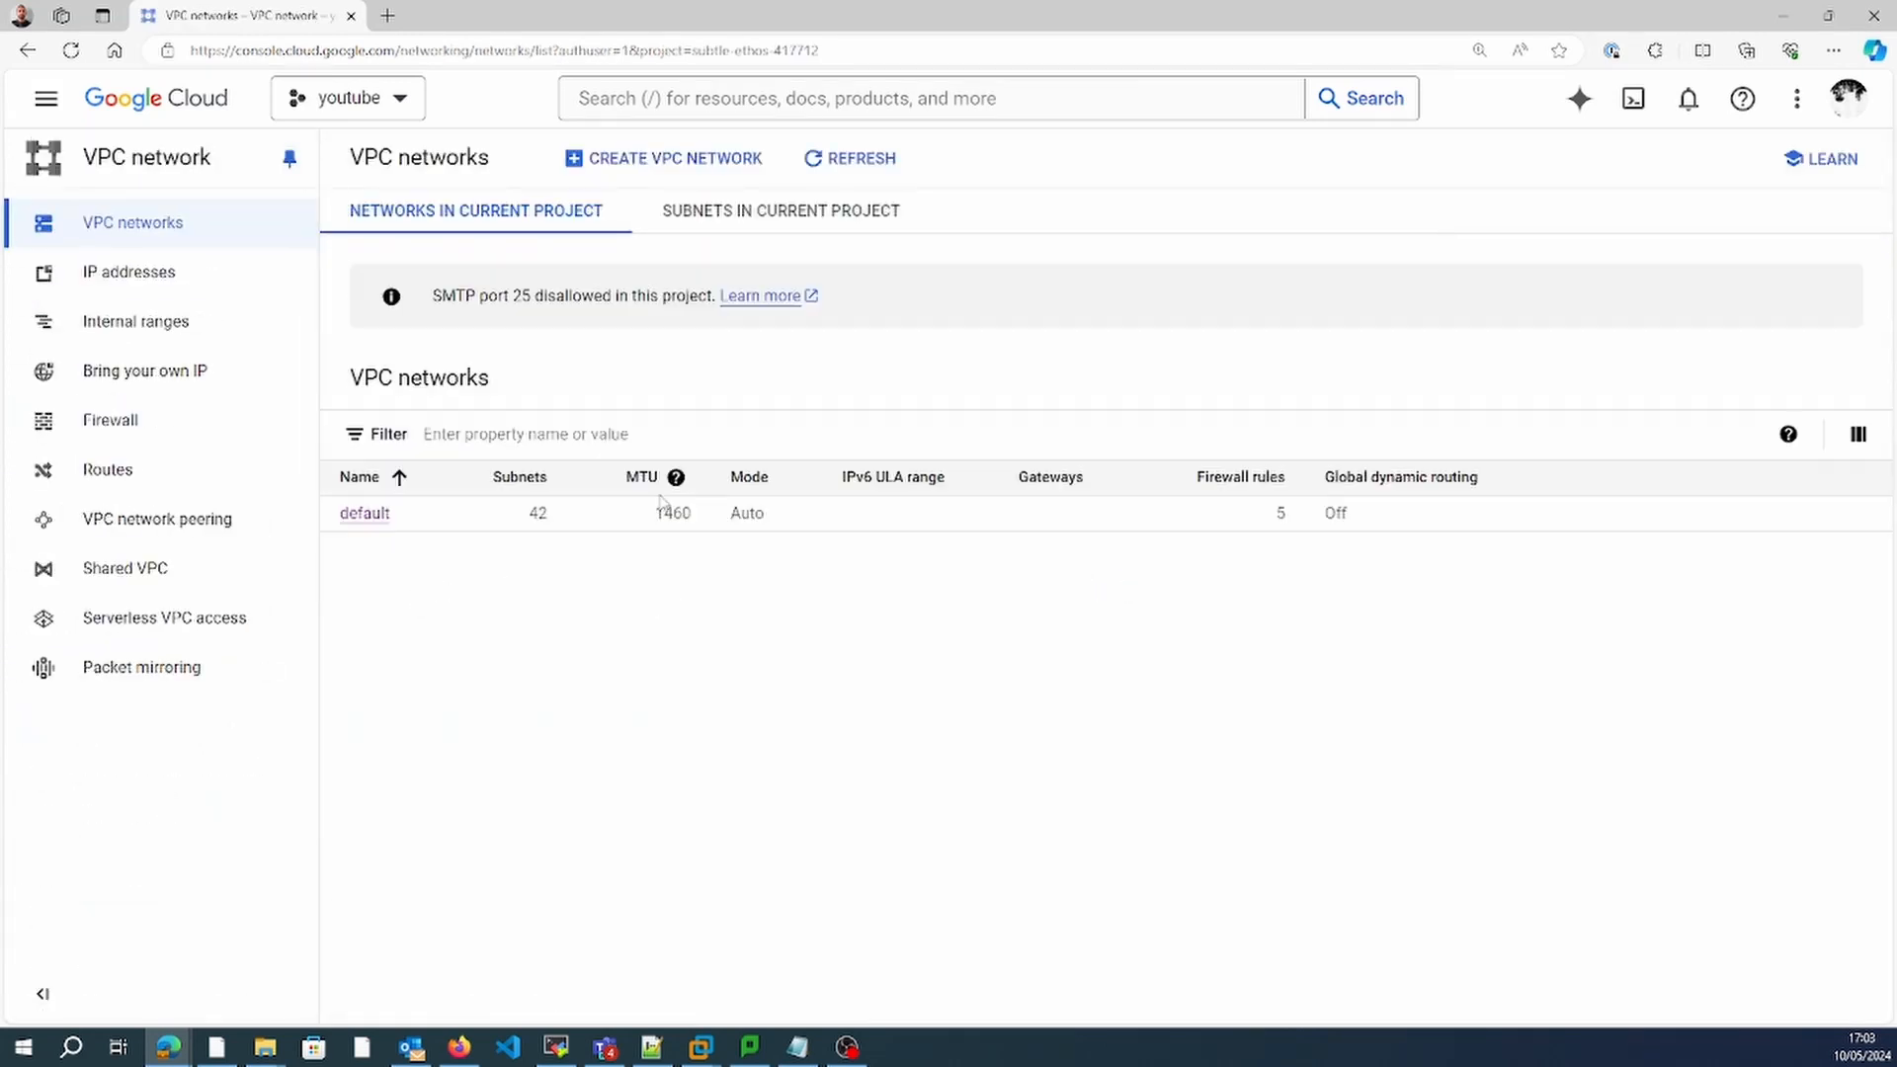
Start creating a new VPC network and name it vpc01.
{"action": "left_click", "coordinate": [632, 178]}
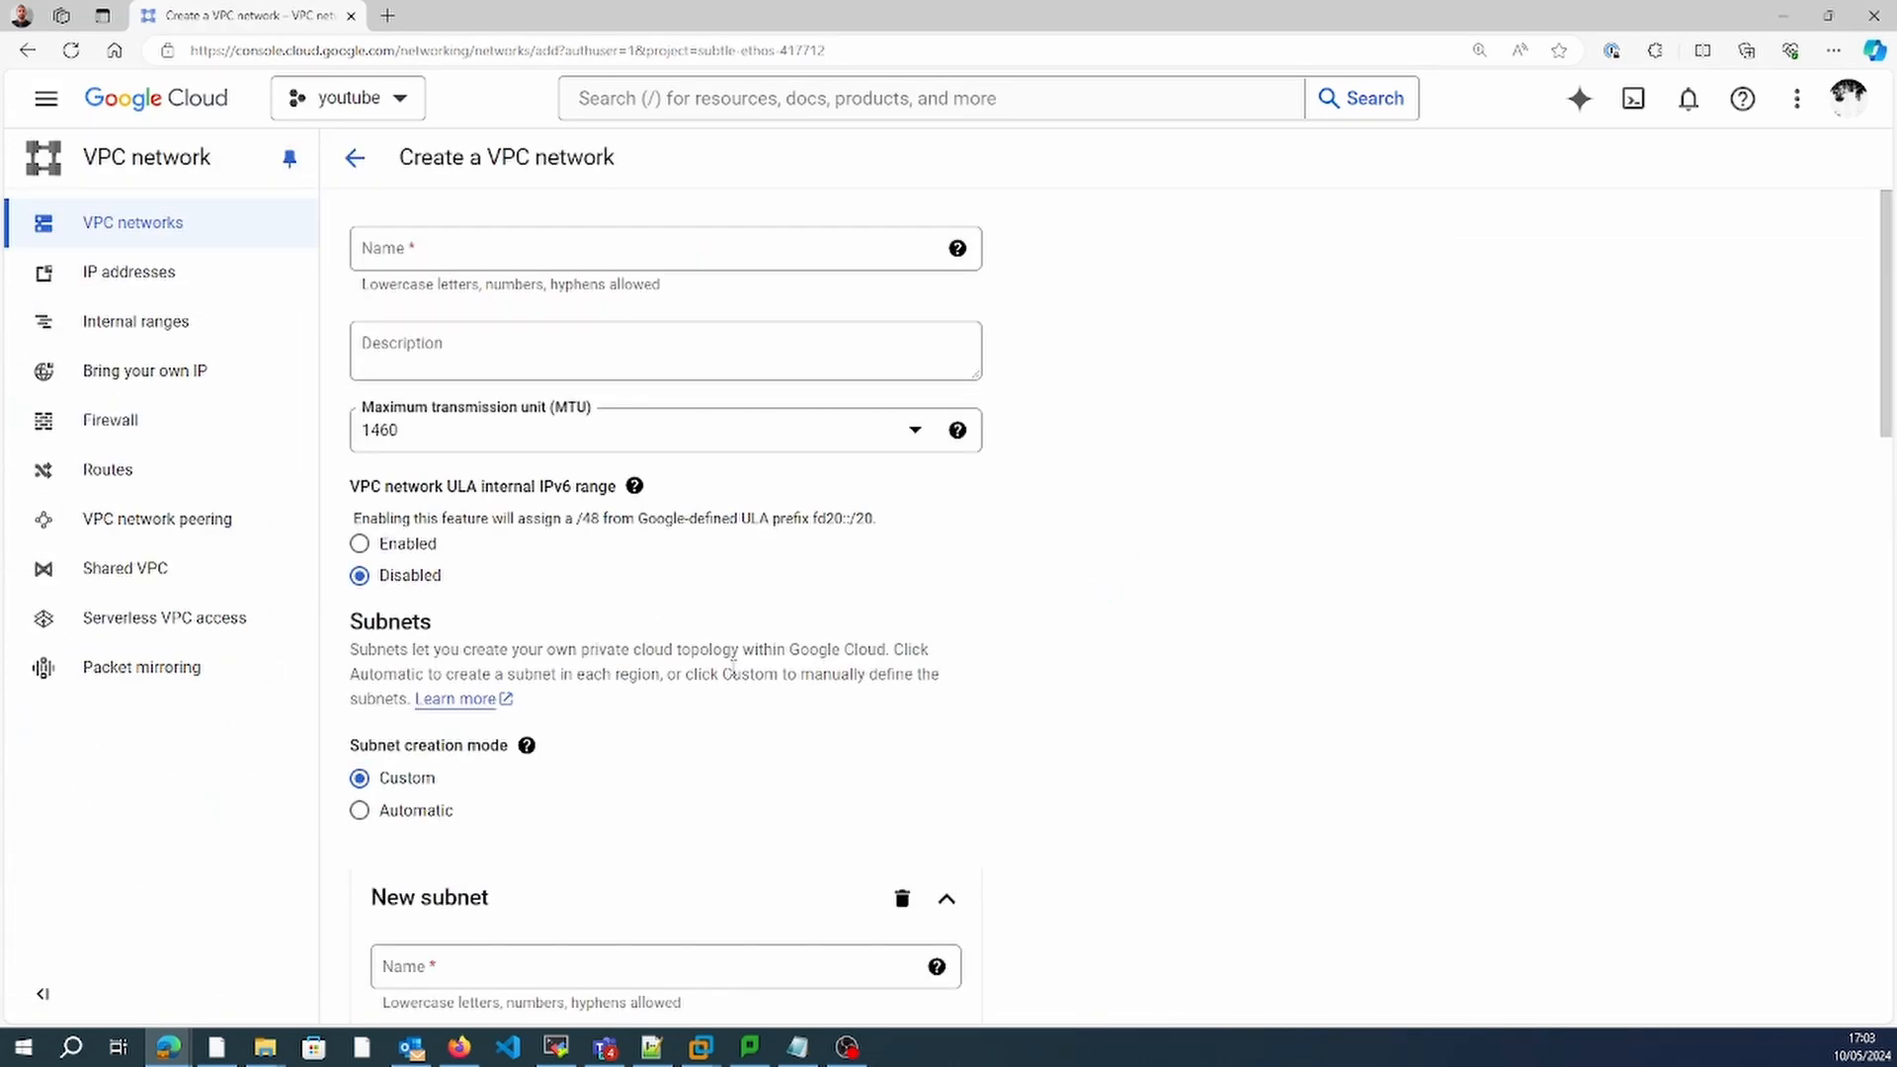
{"action": "left_click", "coordinate": [525, 252]}
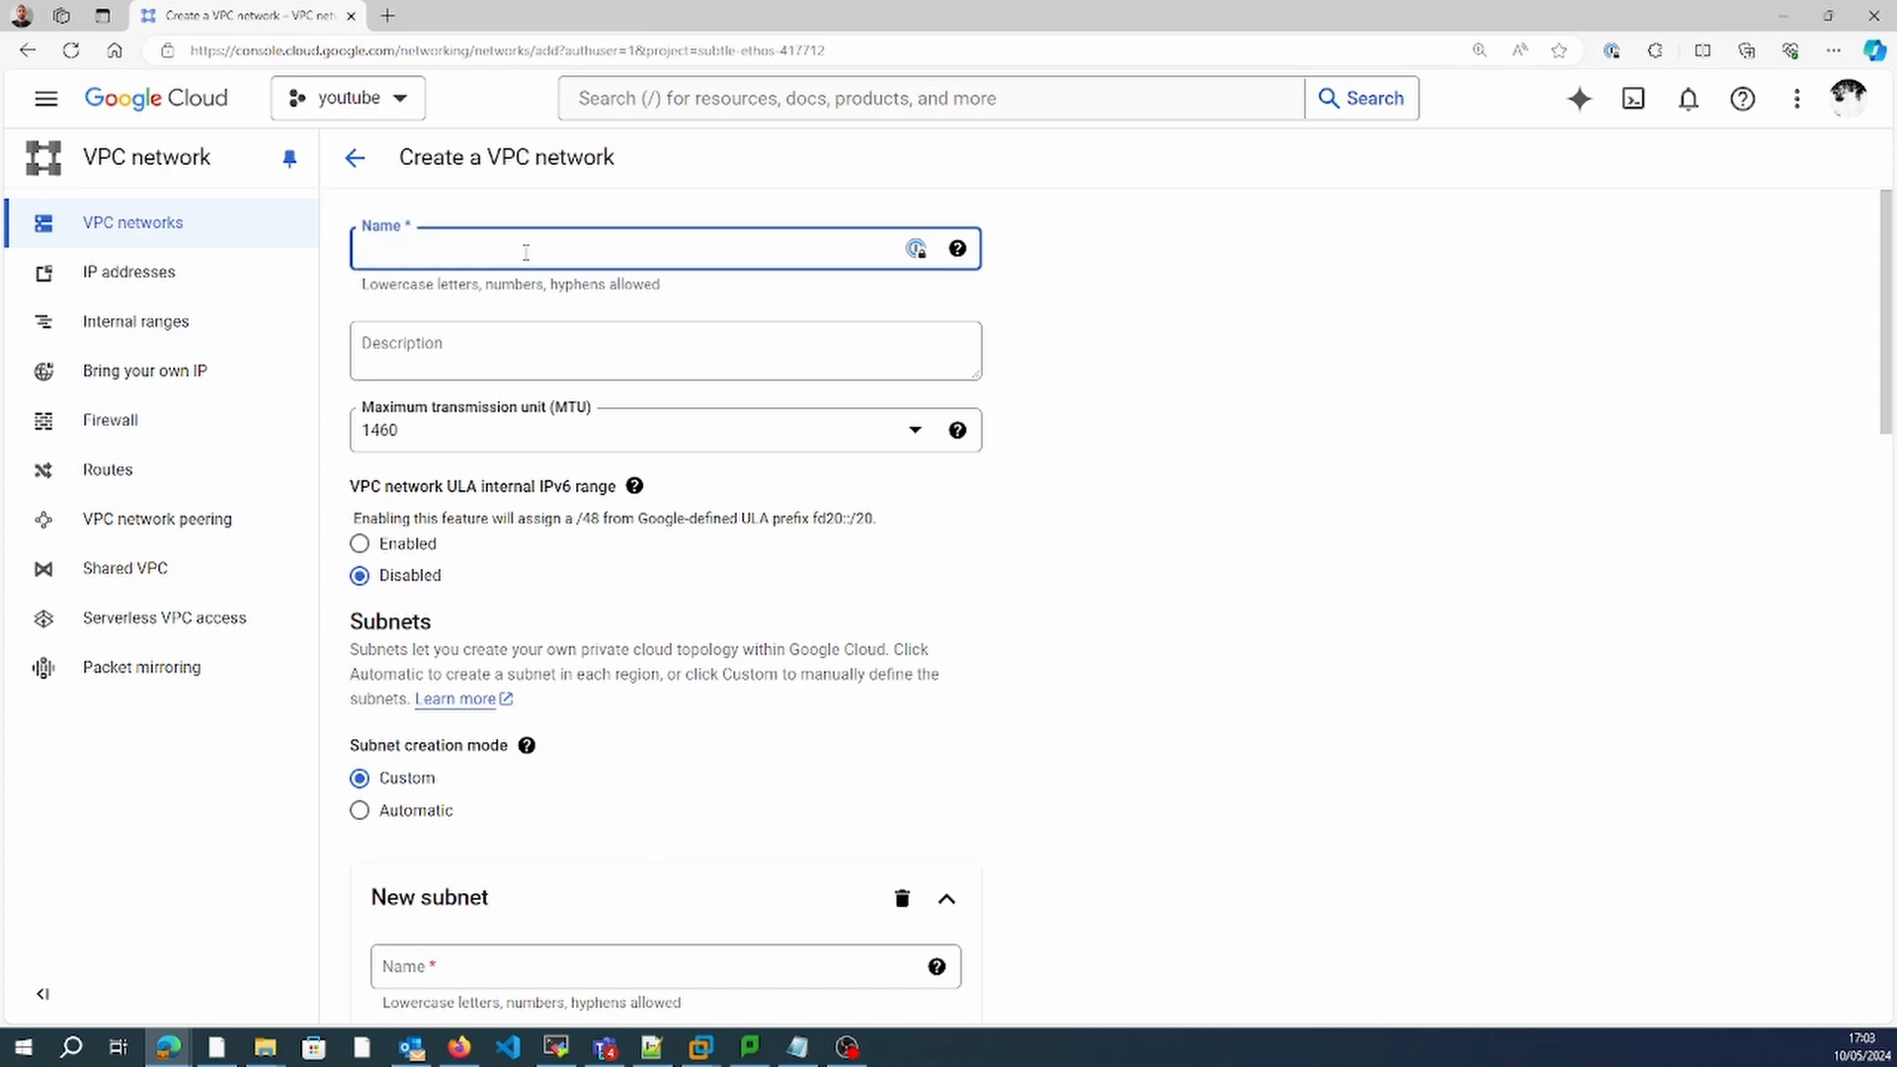
{"action": "type", "text": "vpc01"}
{"action": "left_click", "coordinate": [1261, 602]}
Name the new subnet vpc01-subnet1-us-central1 and set its region to us-central1.
{"action": "scroll", "coordinate": [774, 441], "scroll_direction": "down", "scroll_amount": 5}
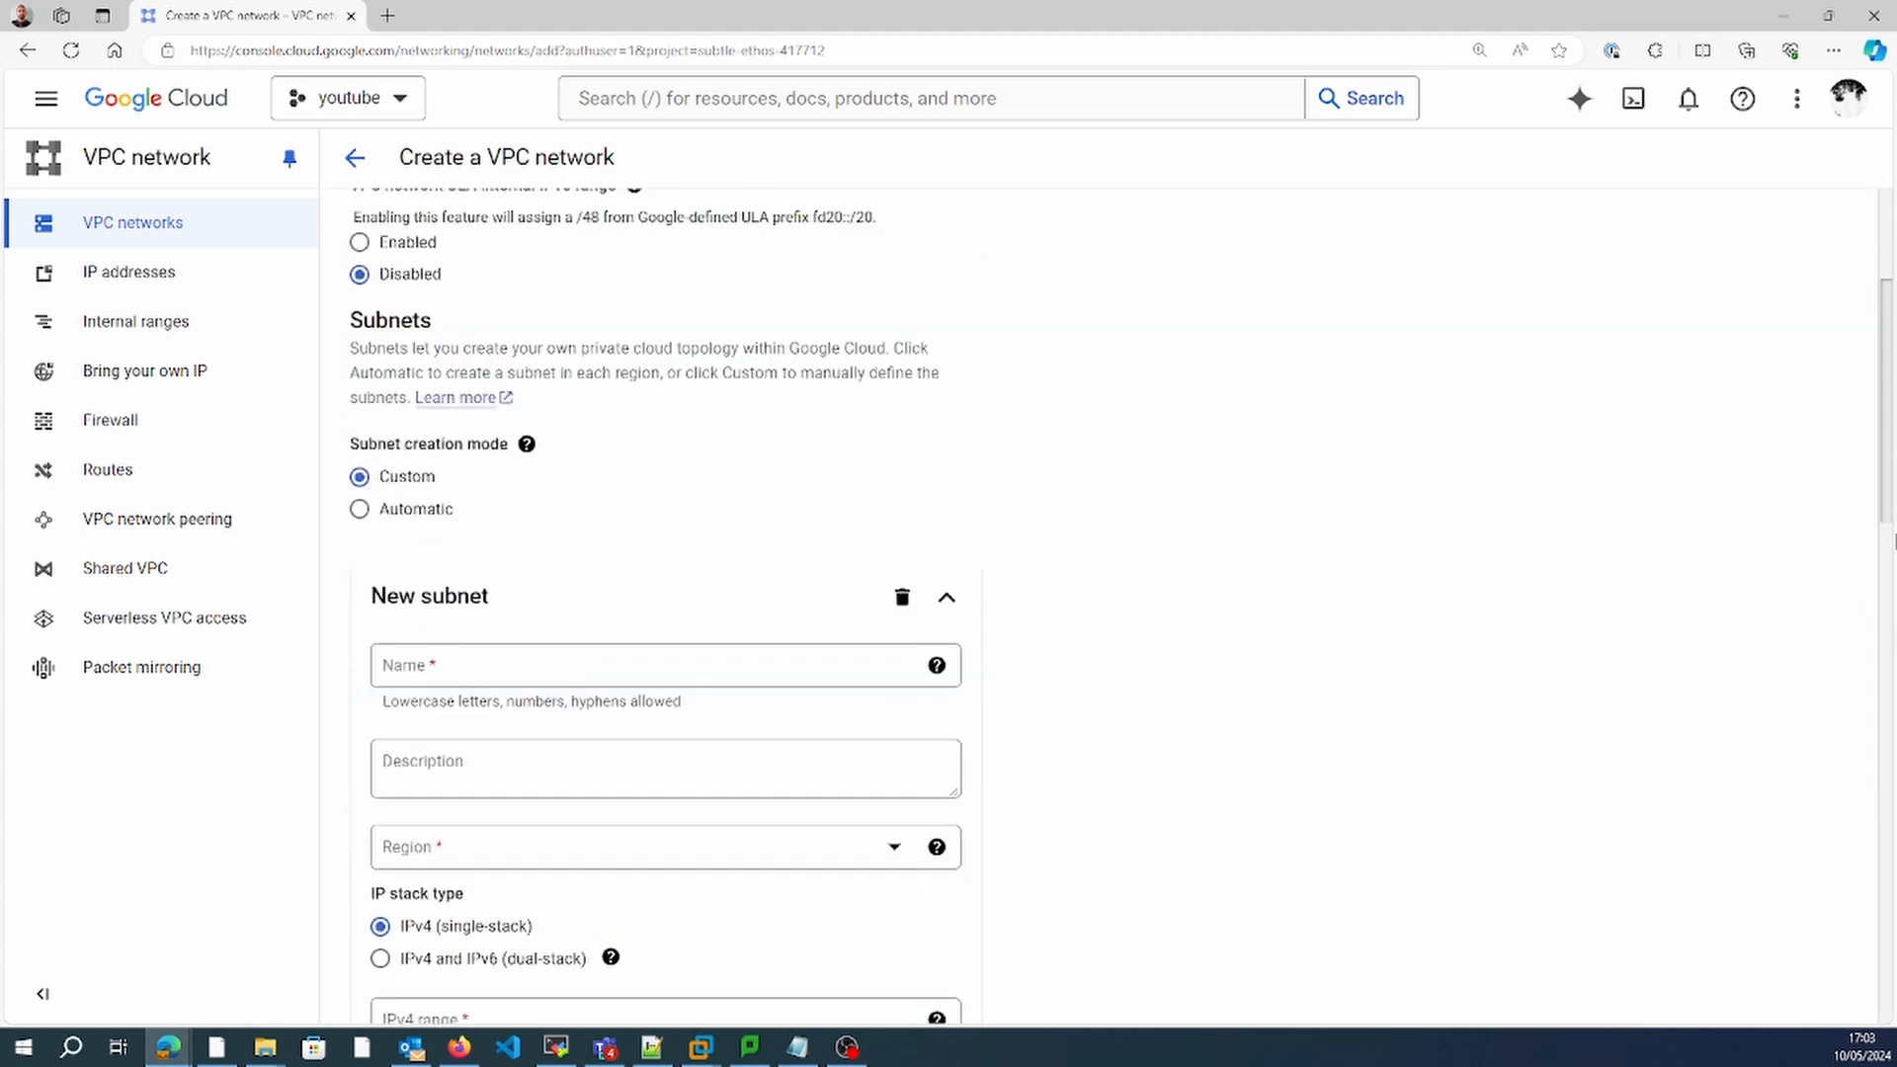
{"action": "left_click", "coordinate": [576, 392]}
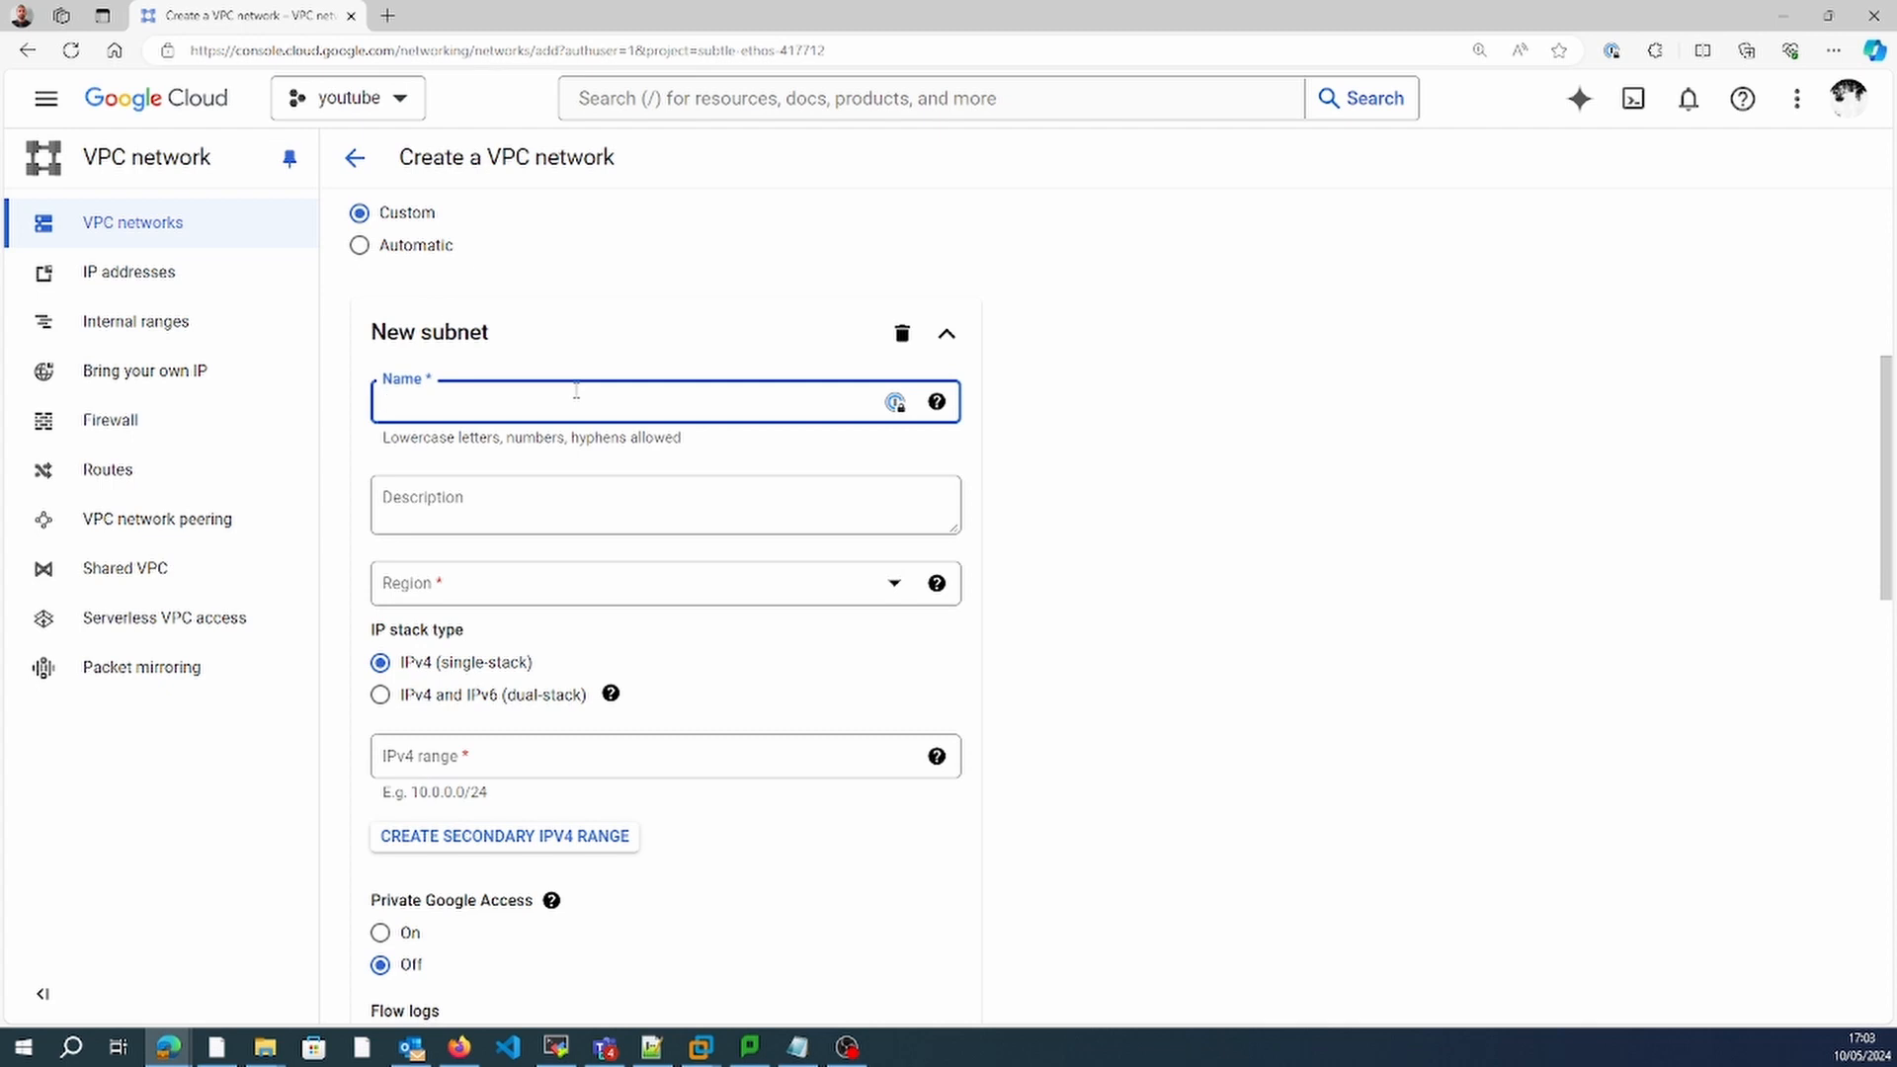
{"action": "type", "text": "subnet1"}
{"action": "key", "text": "Home"}
{"action": "type", "text": "vpc01-subnet1-us-central1"}
{"action": "left_click", "coordinate": [558, 578]}
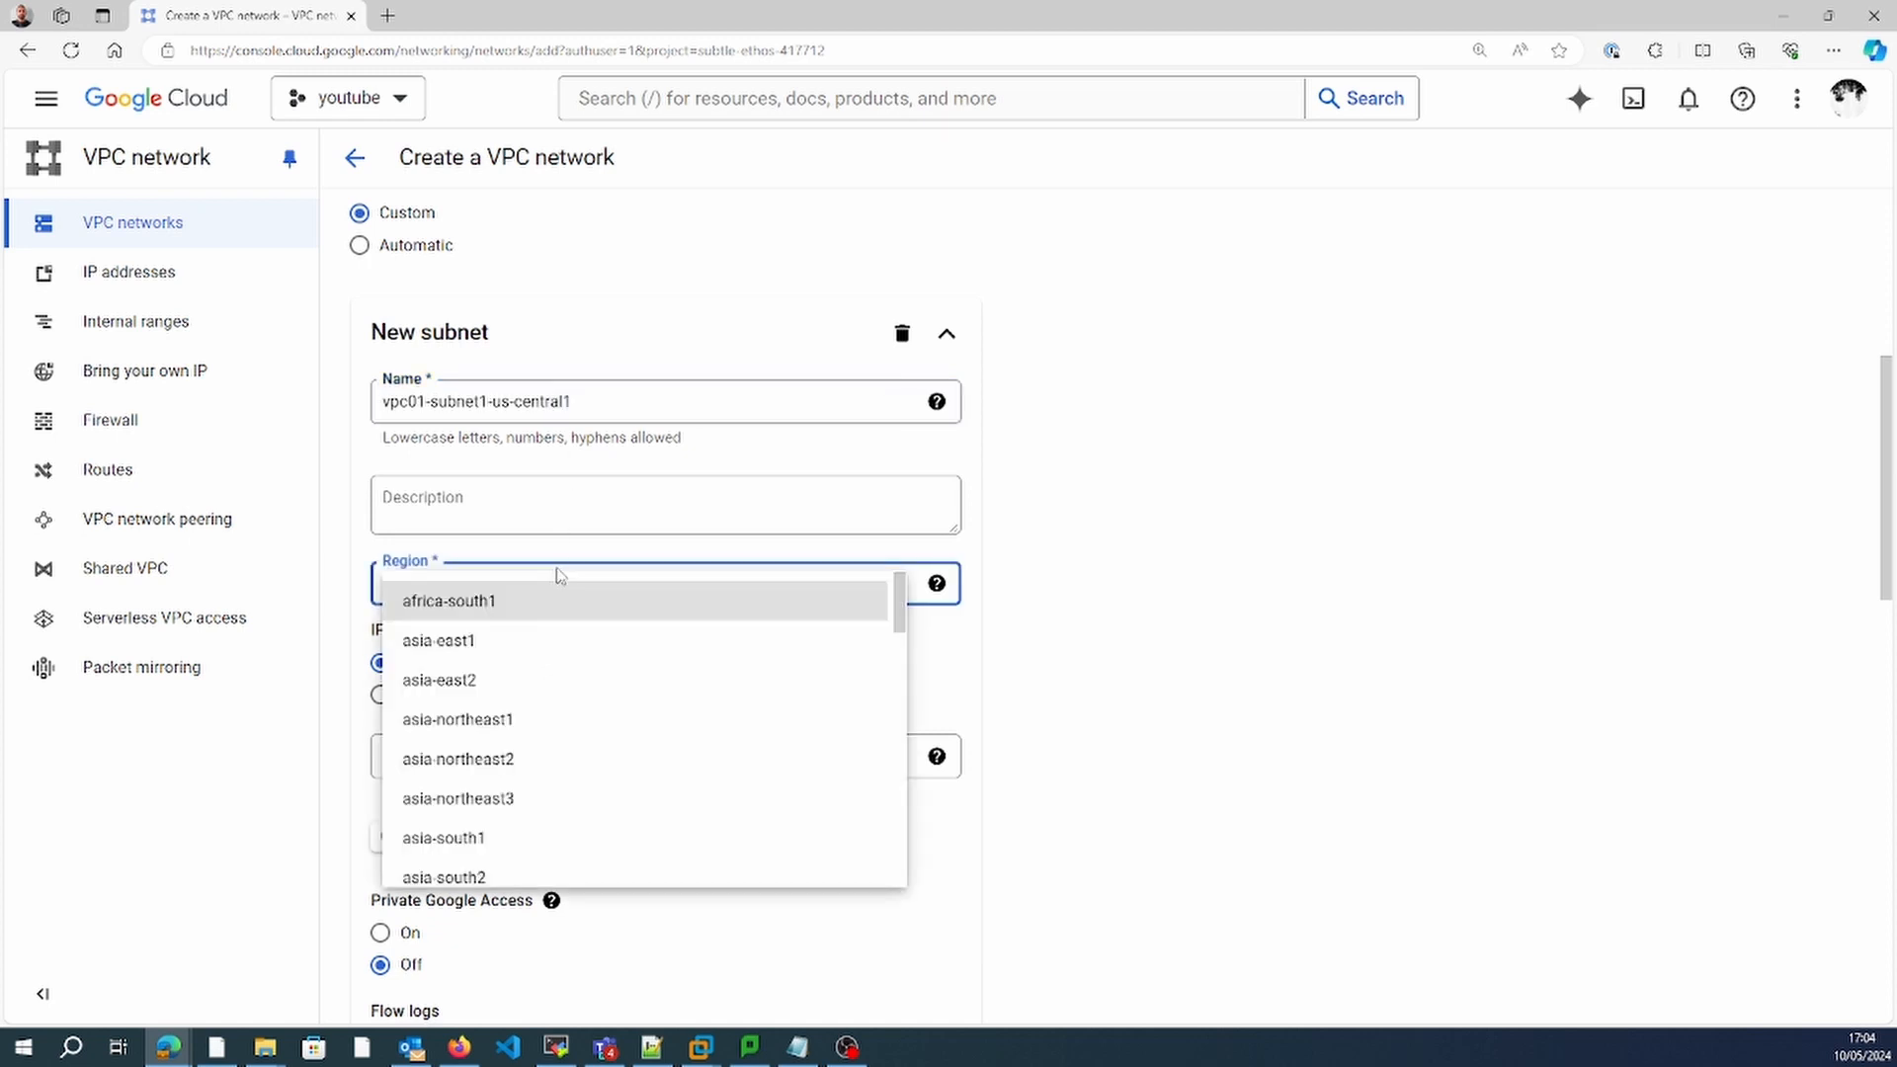
{"action": "key", "text": "u"}
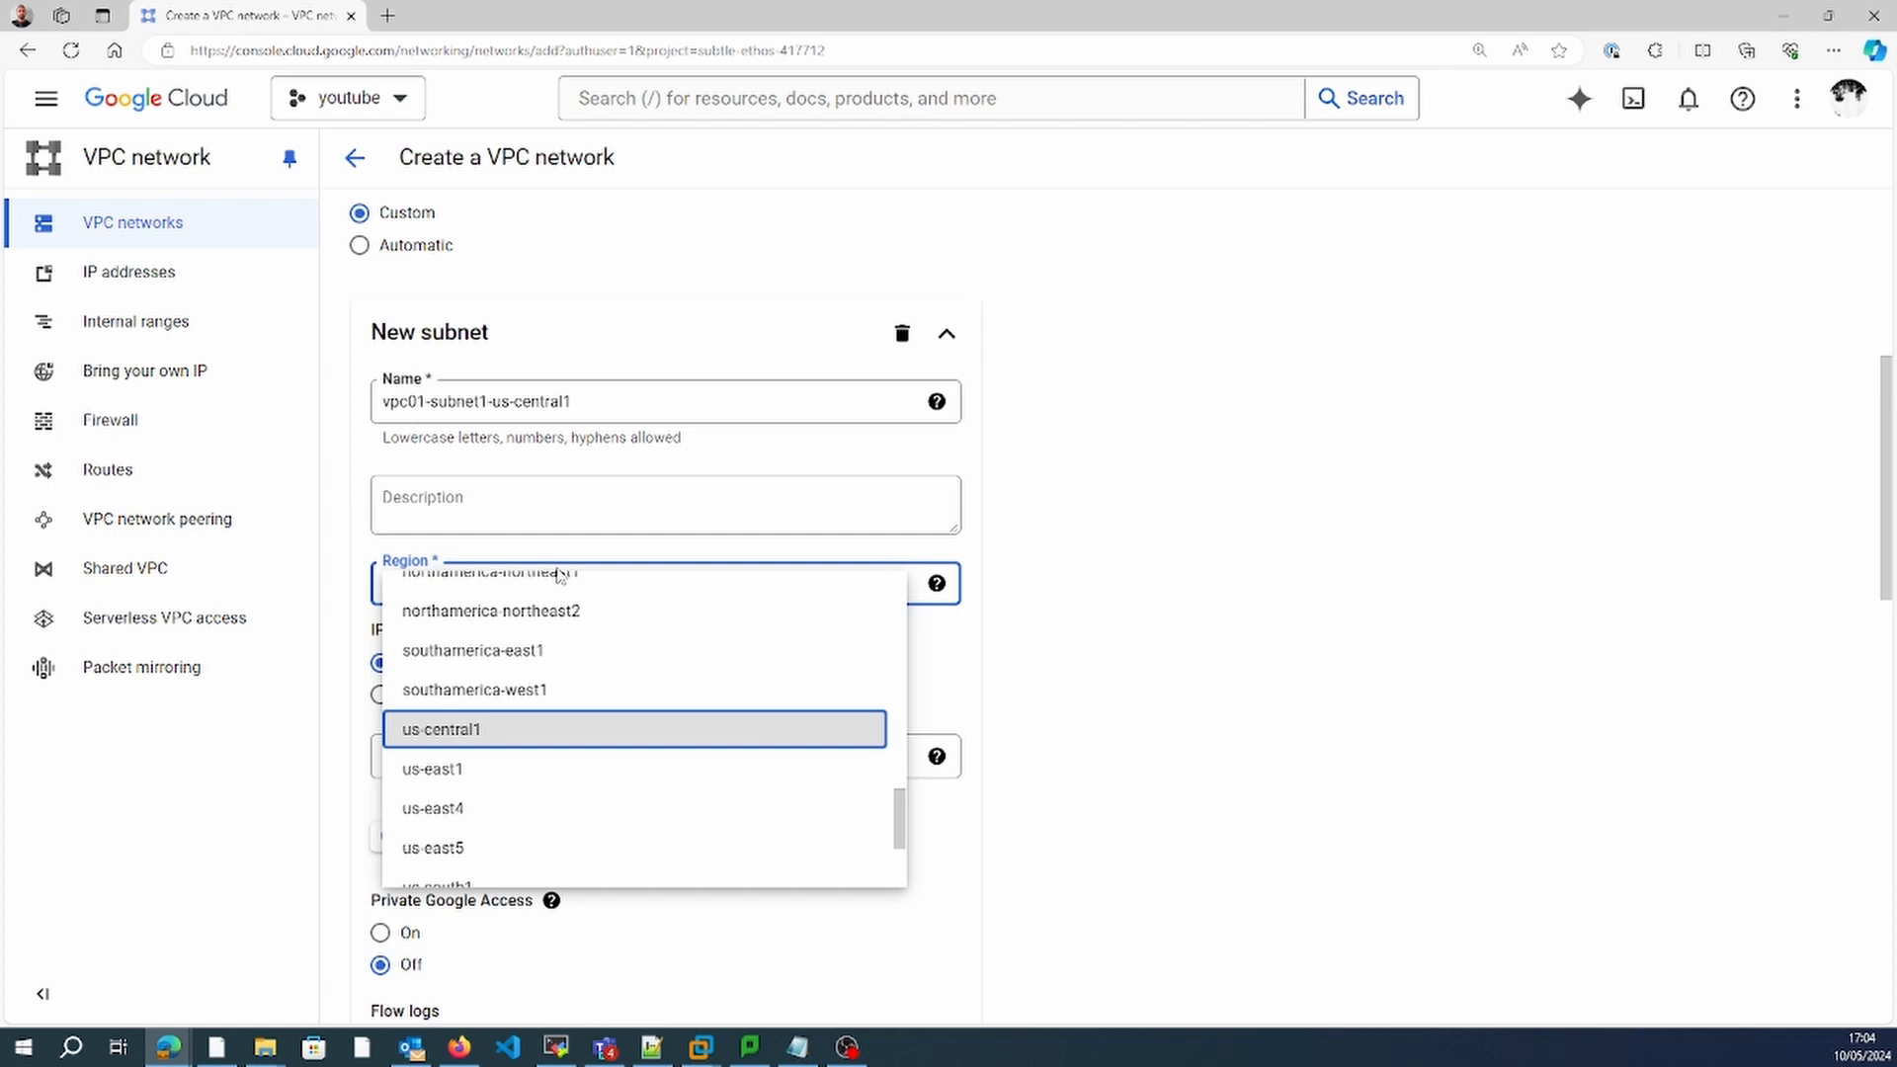
{"action": "key", "text": "Return"}
Set the us-central1 subnet's IPv4 range to 10.0.1.0/24 and finish the subnet definition.
{"action": "left_click", "coordinate": [464, 770]}
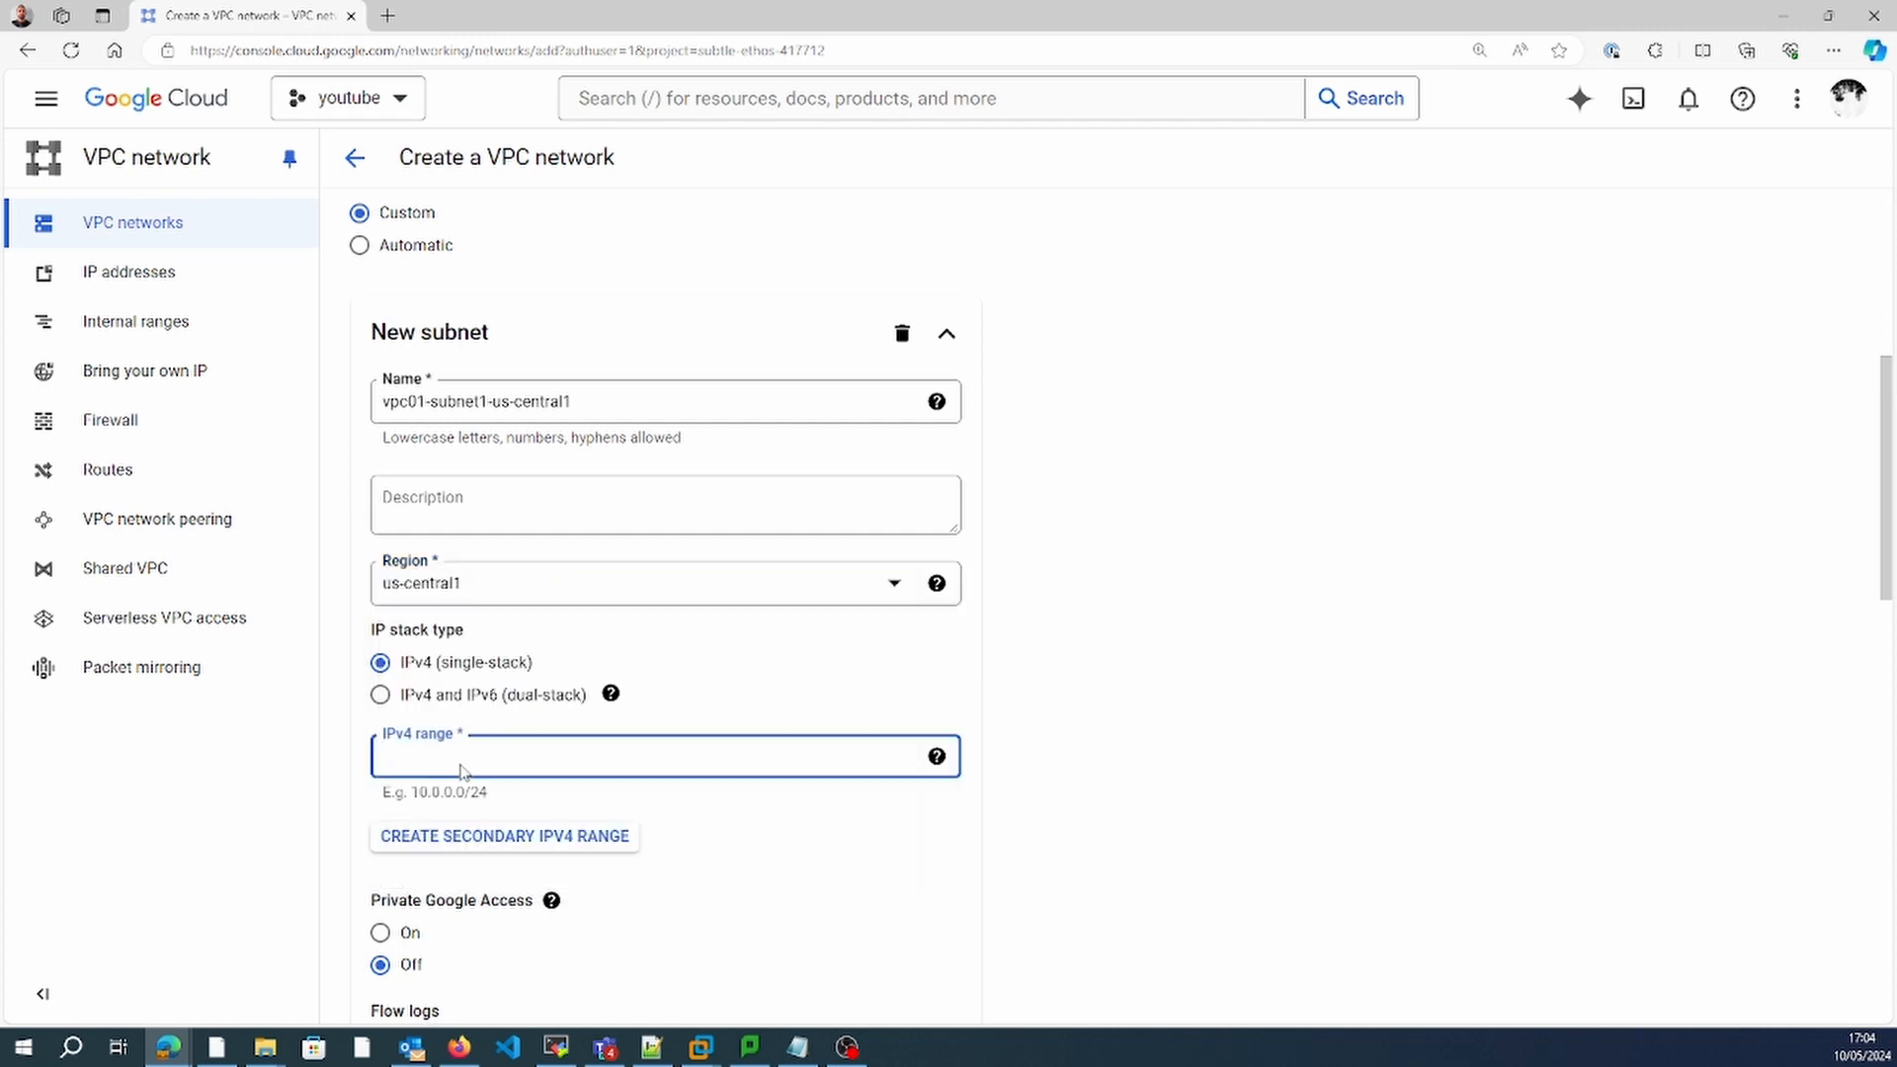
{"action": "type", "text": "10.0.1.0/24"}
{"action": "left_click", "coordinate": [282, 859]}
{"action": "left_click_drag", "start_coordinate": [1889, 590], "coordinate": [1888, 718]}
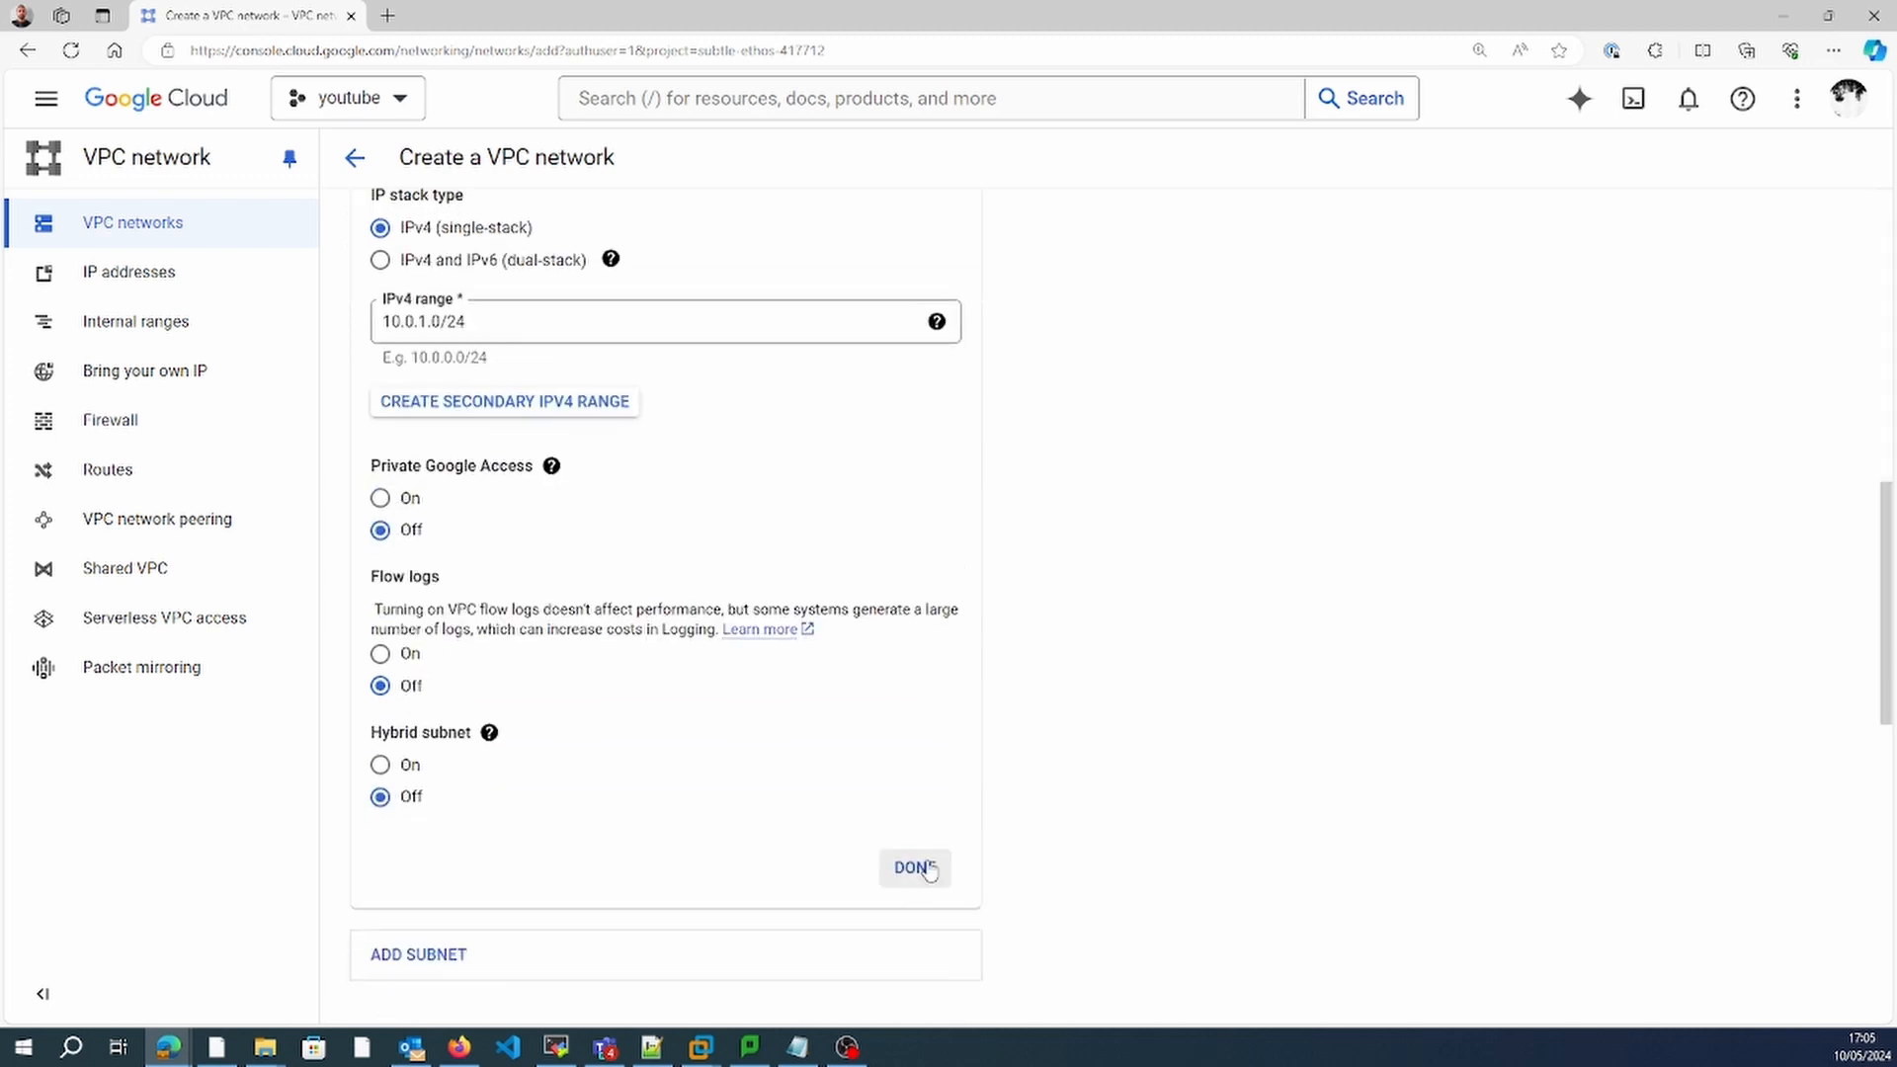
{"action": "left_click", "coordinate": [894, 868]}
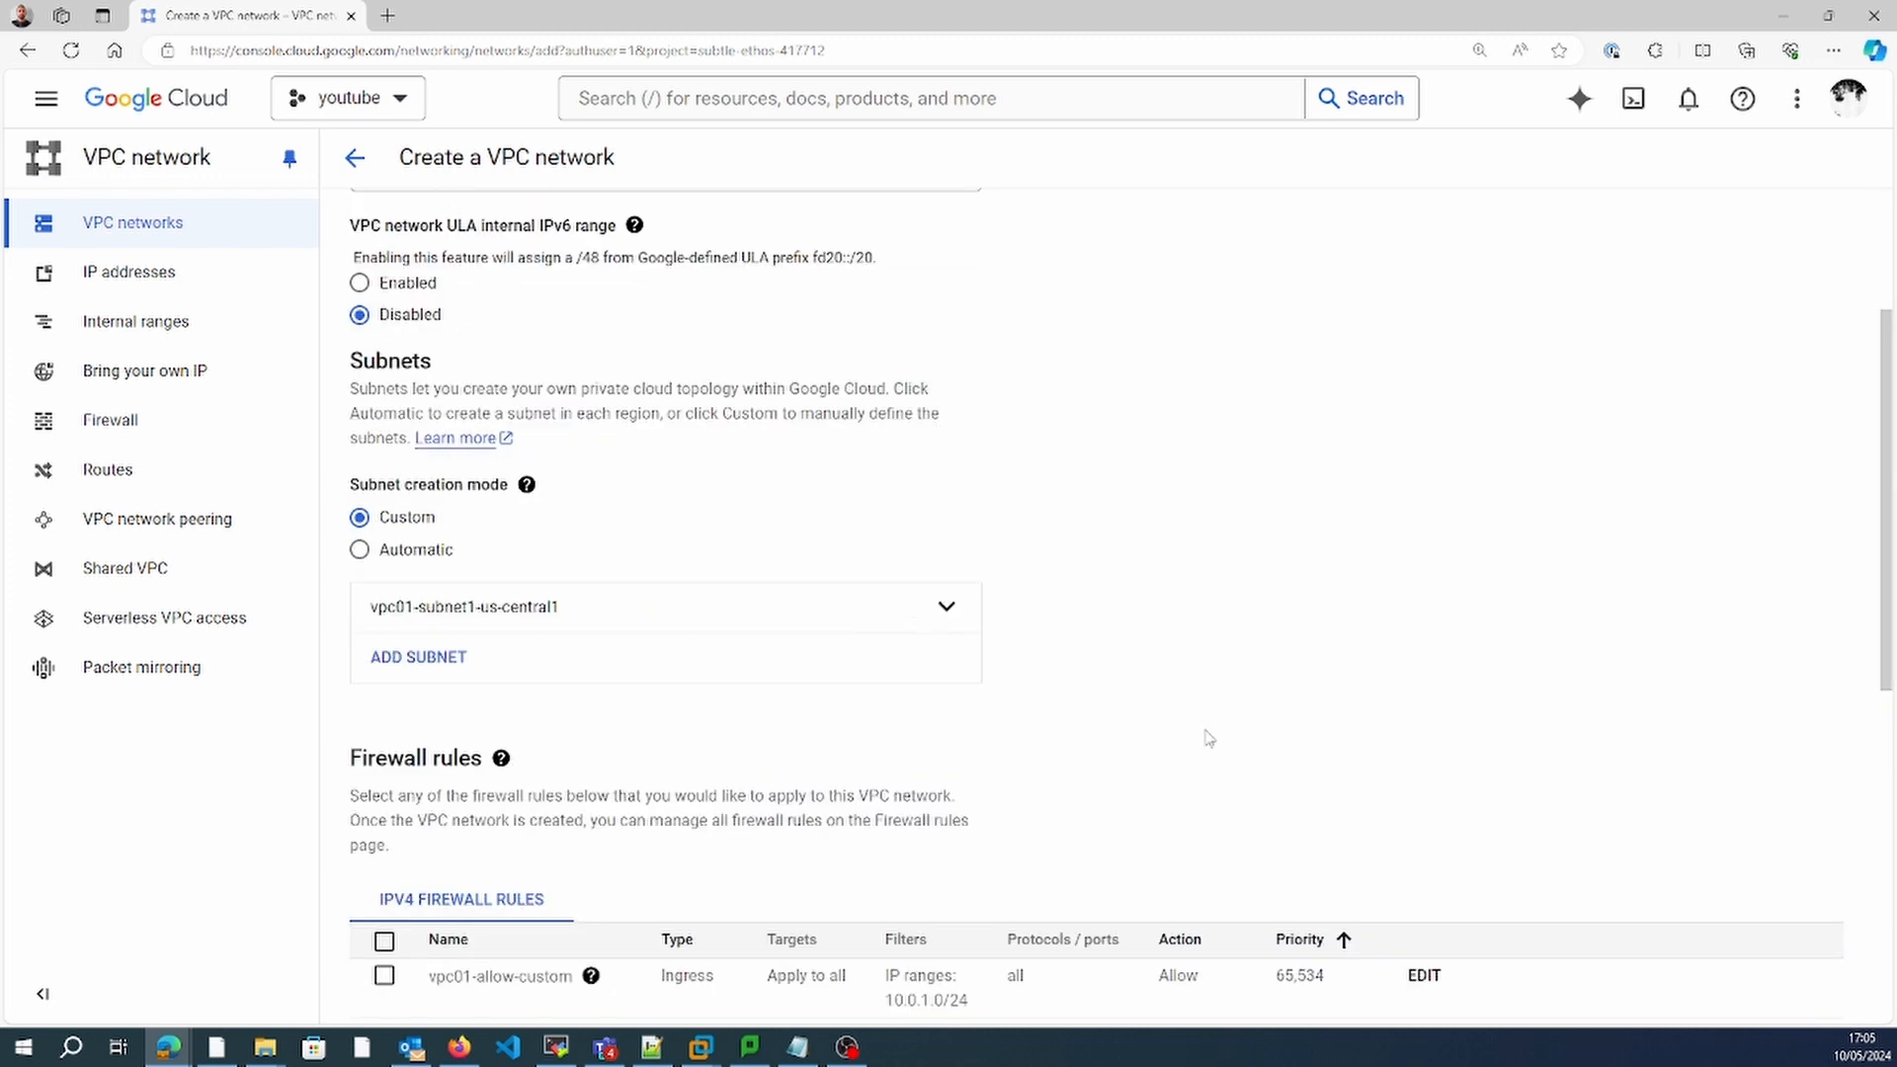
Add a second subnet to vpc01, named vpc01-subnet1-us-west1, in region us-west1.
{"action": "scroll", "coordinate": [1209, 739], "scroll_direction": "down", "scroll_amount": 1}
{"action": "scroll", "coordinate": [1209, 739], "scroll_direction": "up", "scroll_amount": 4}
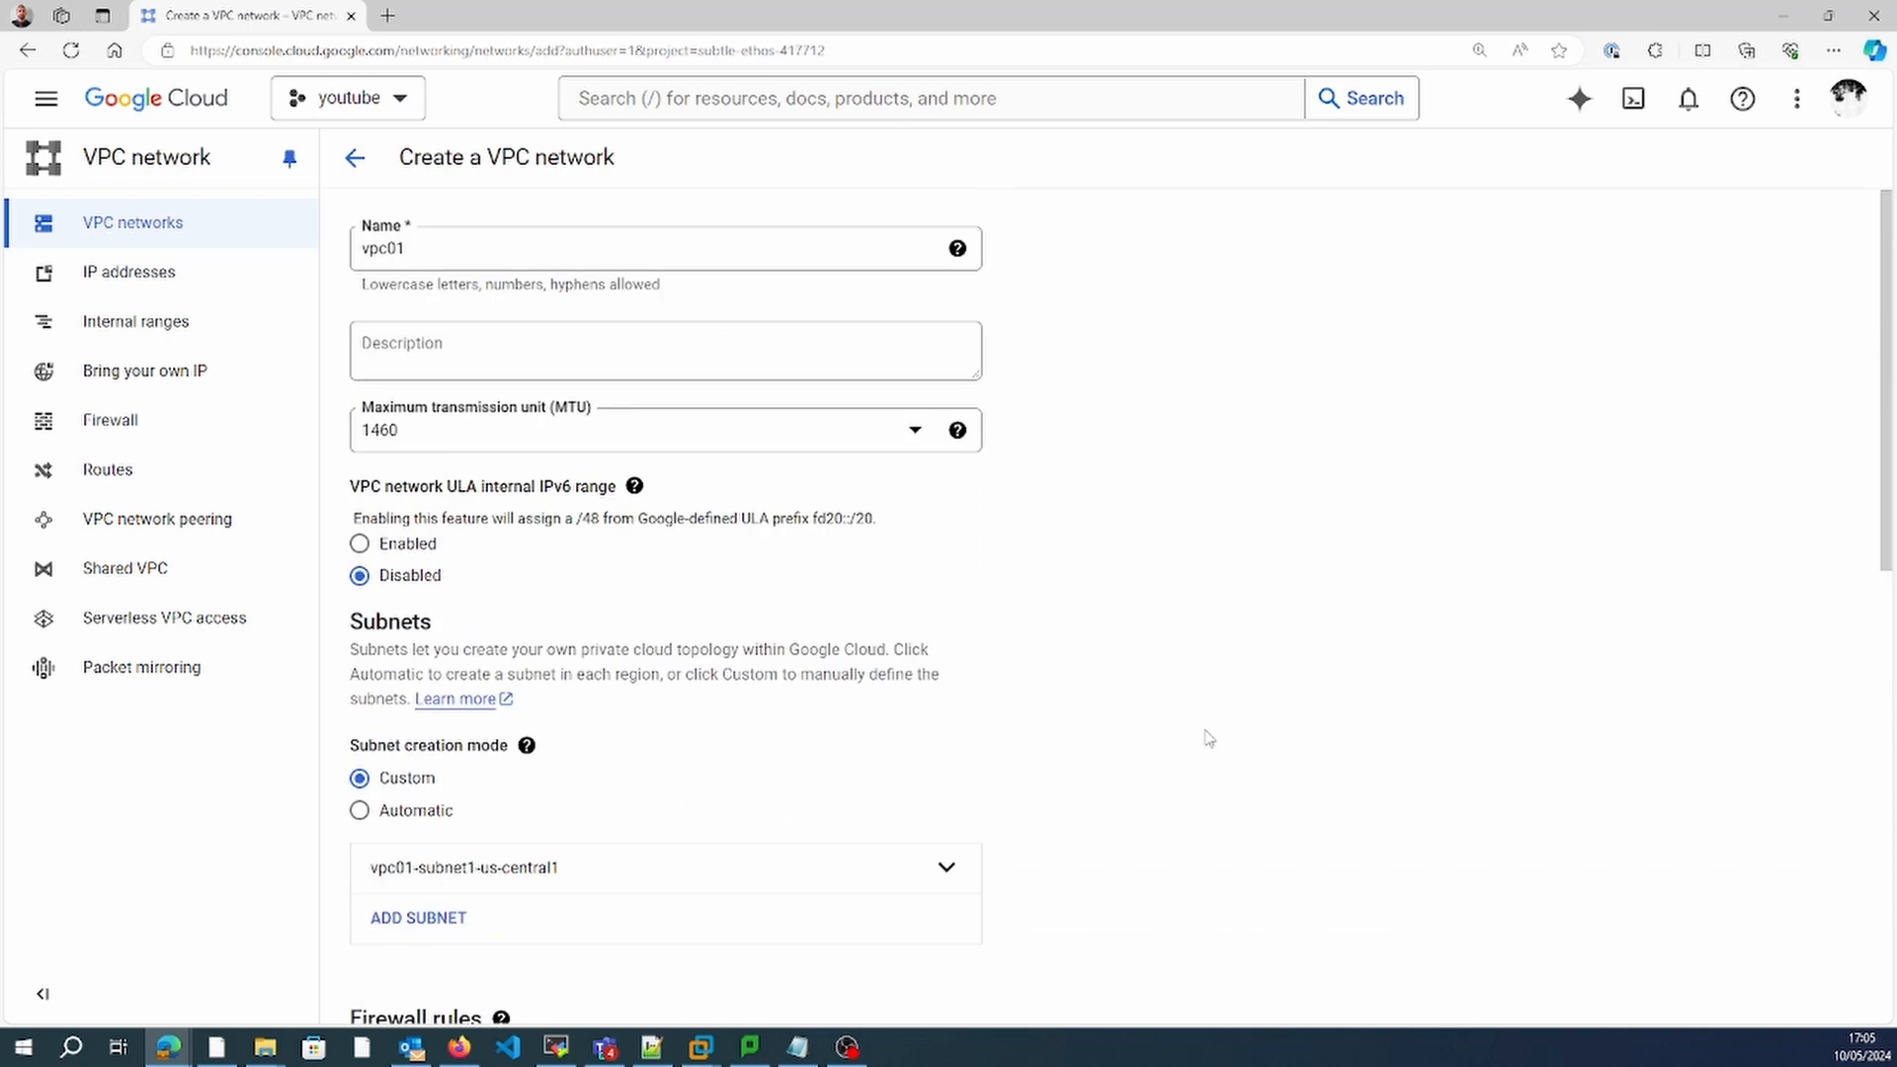
{"action": "left_click", "coordinate": [448, 929]}
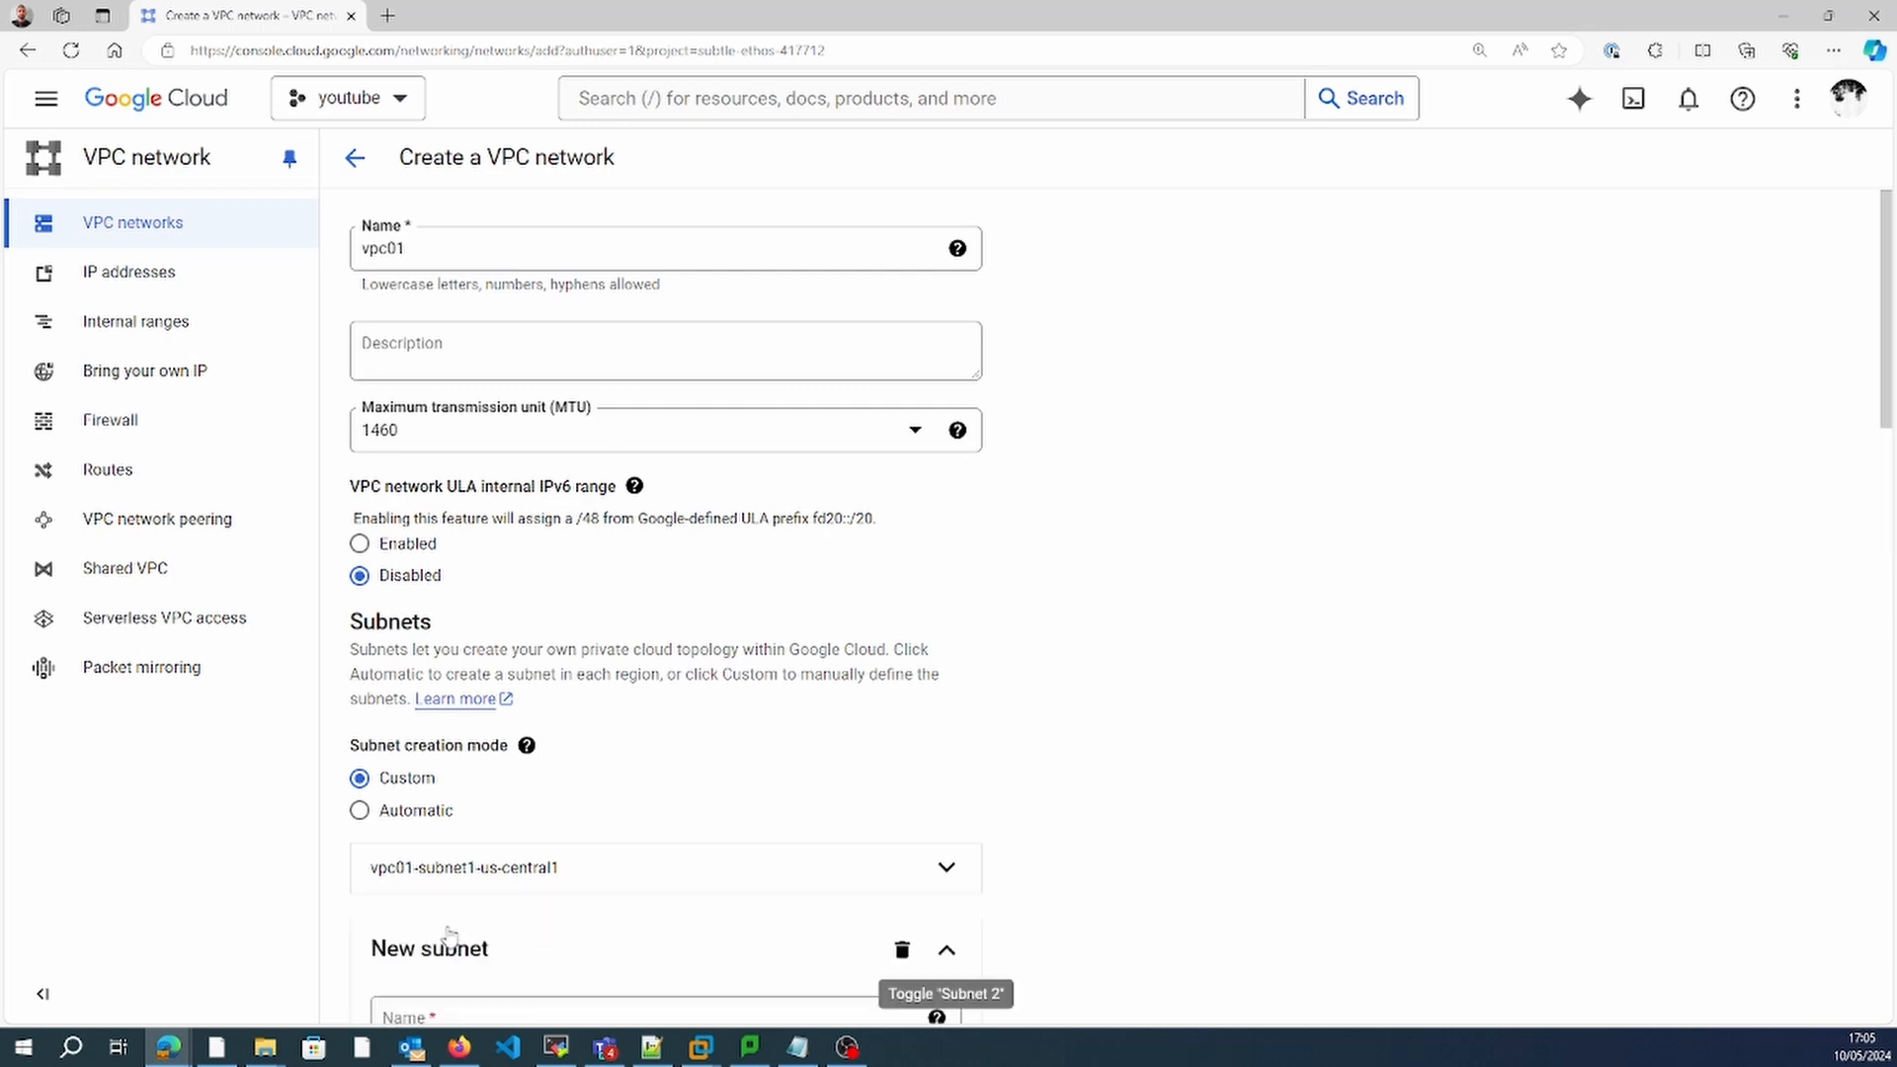
{"action": "scroll", "coordinate": [1436, 748], "scroll_direction": "down", "scroll_amount": 5}
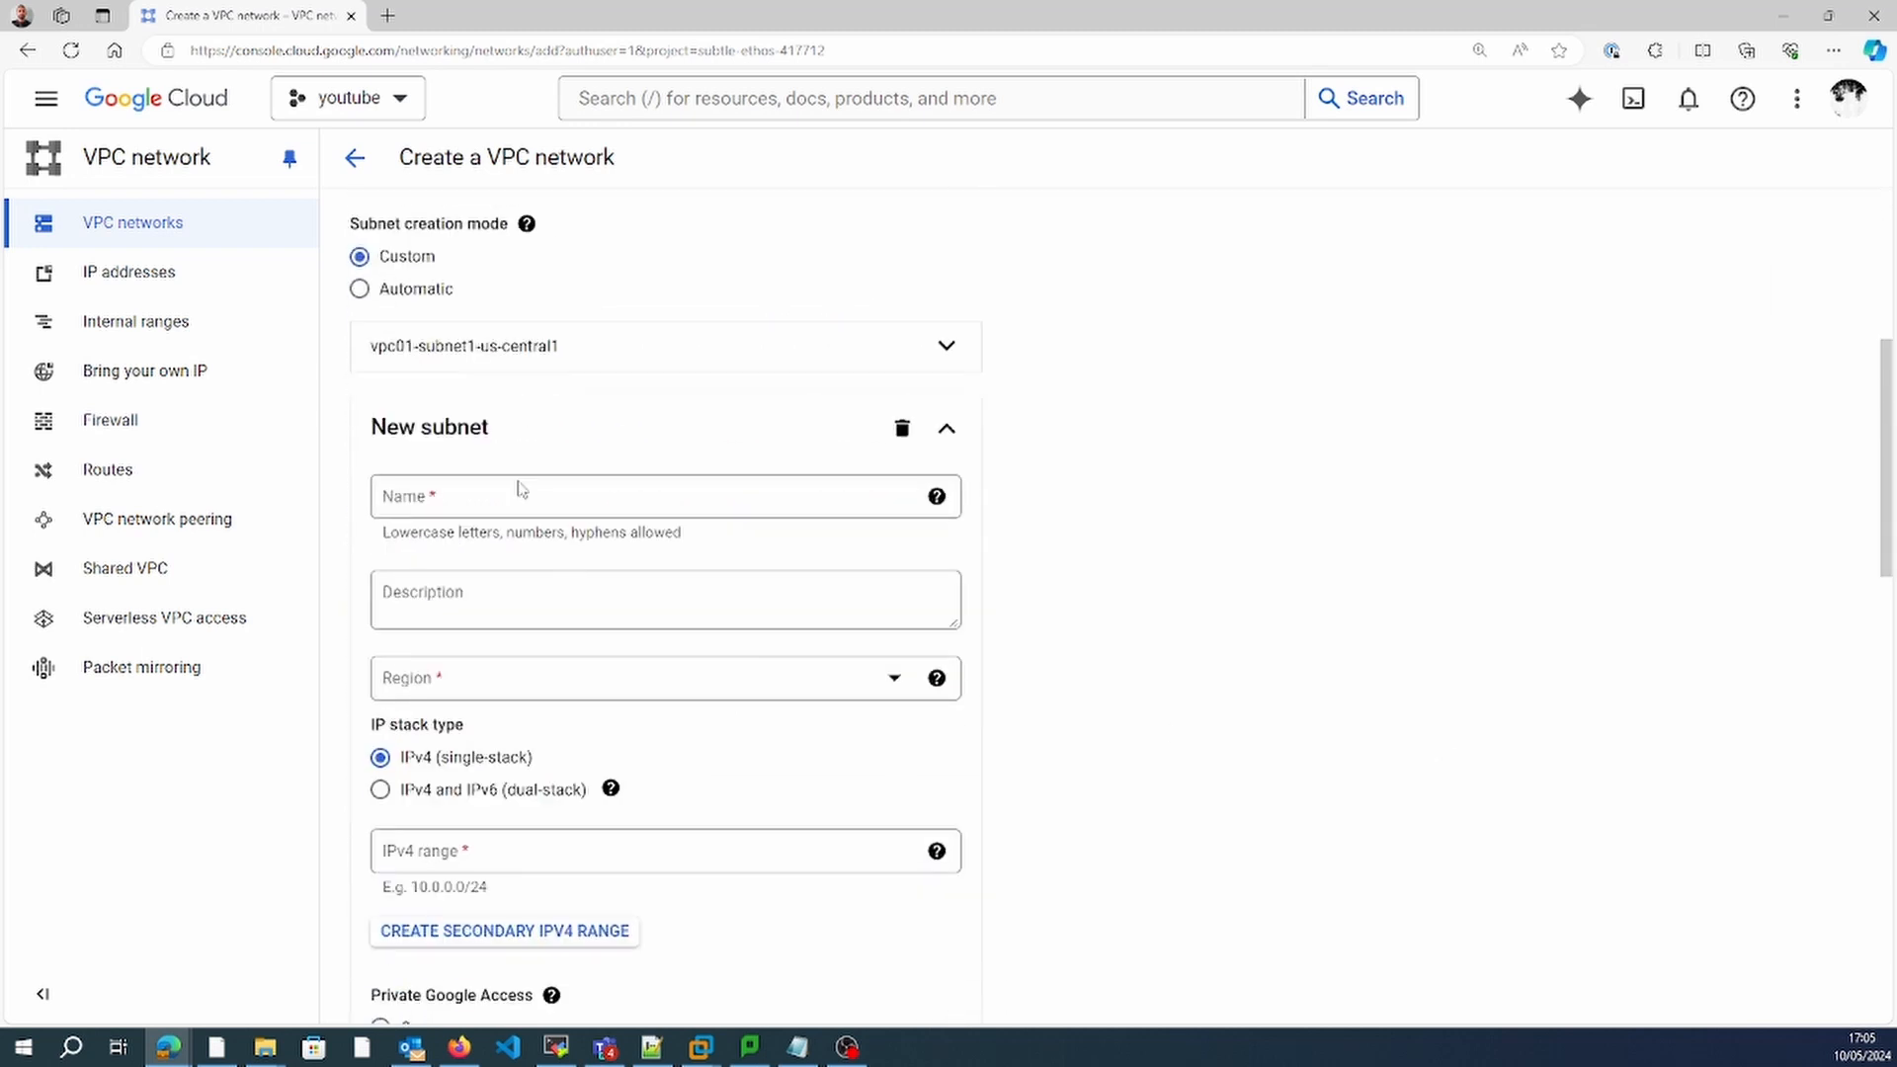
{"action": "left_click", "coordinate": [521, 488]}
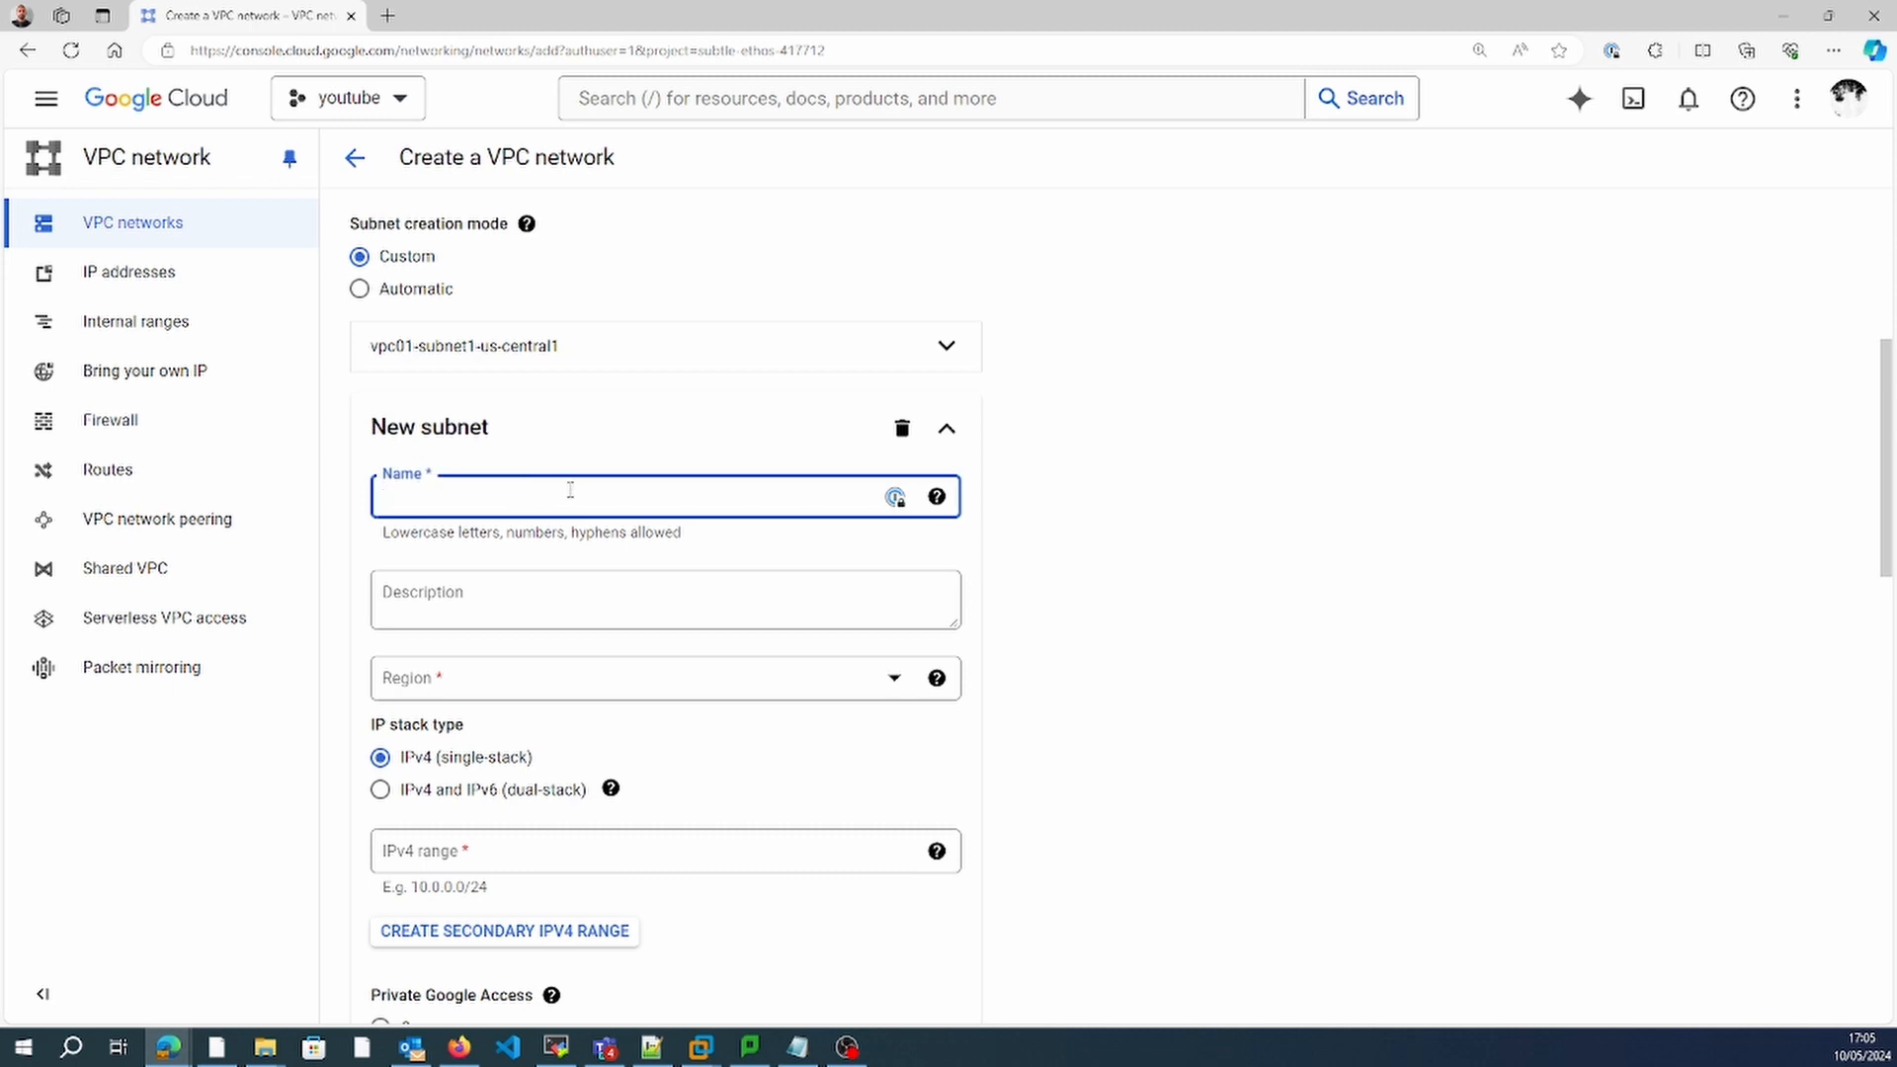
{"action": "type", "text": "vpc01-subnet1-us-west1"}
{"action": "left_click", "coordinate": [475, 699]}
{"action": "key", "text": "u"}
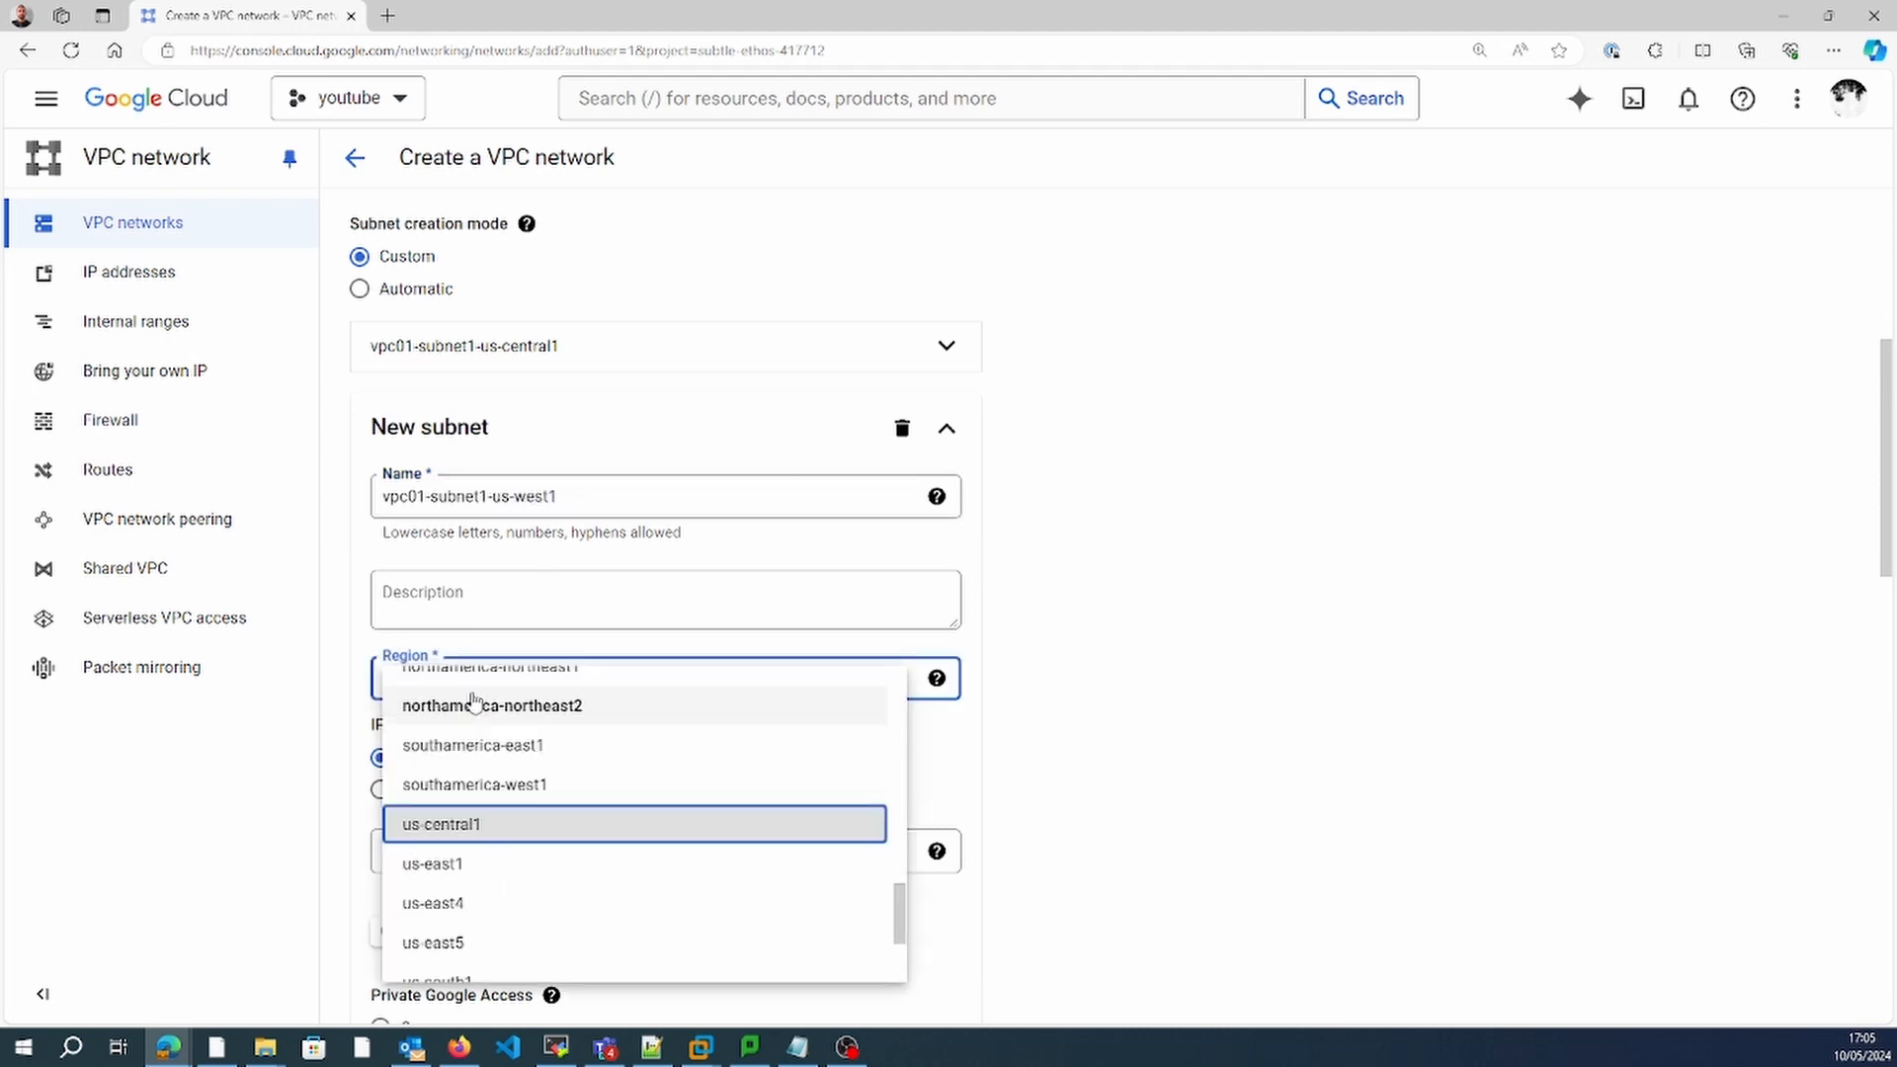
{"action": "key", "text": "s"}
{"action": "key", "text": "minus"}
{"action": "key", "text": "w"}
{"action": "key", "text": "Return"}
Set the us-west1 subnet's IPv4 range to 10.0.2.0/24 and finish the subnet definition.
{"action": "left_click", "coordinate": [488, 854]}
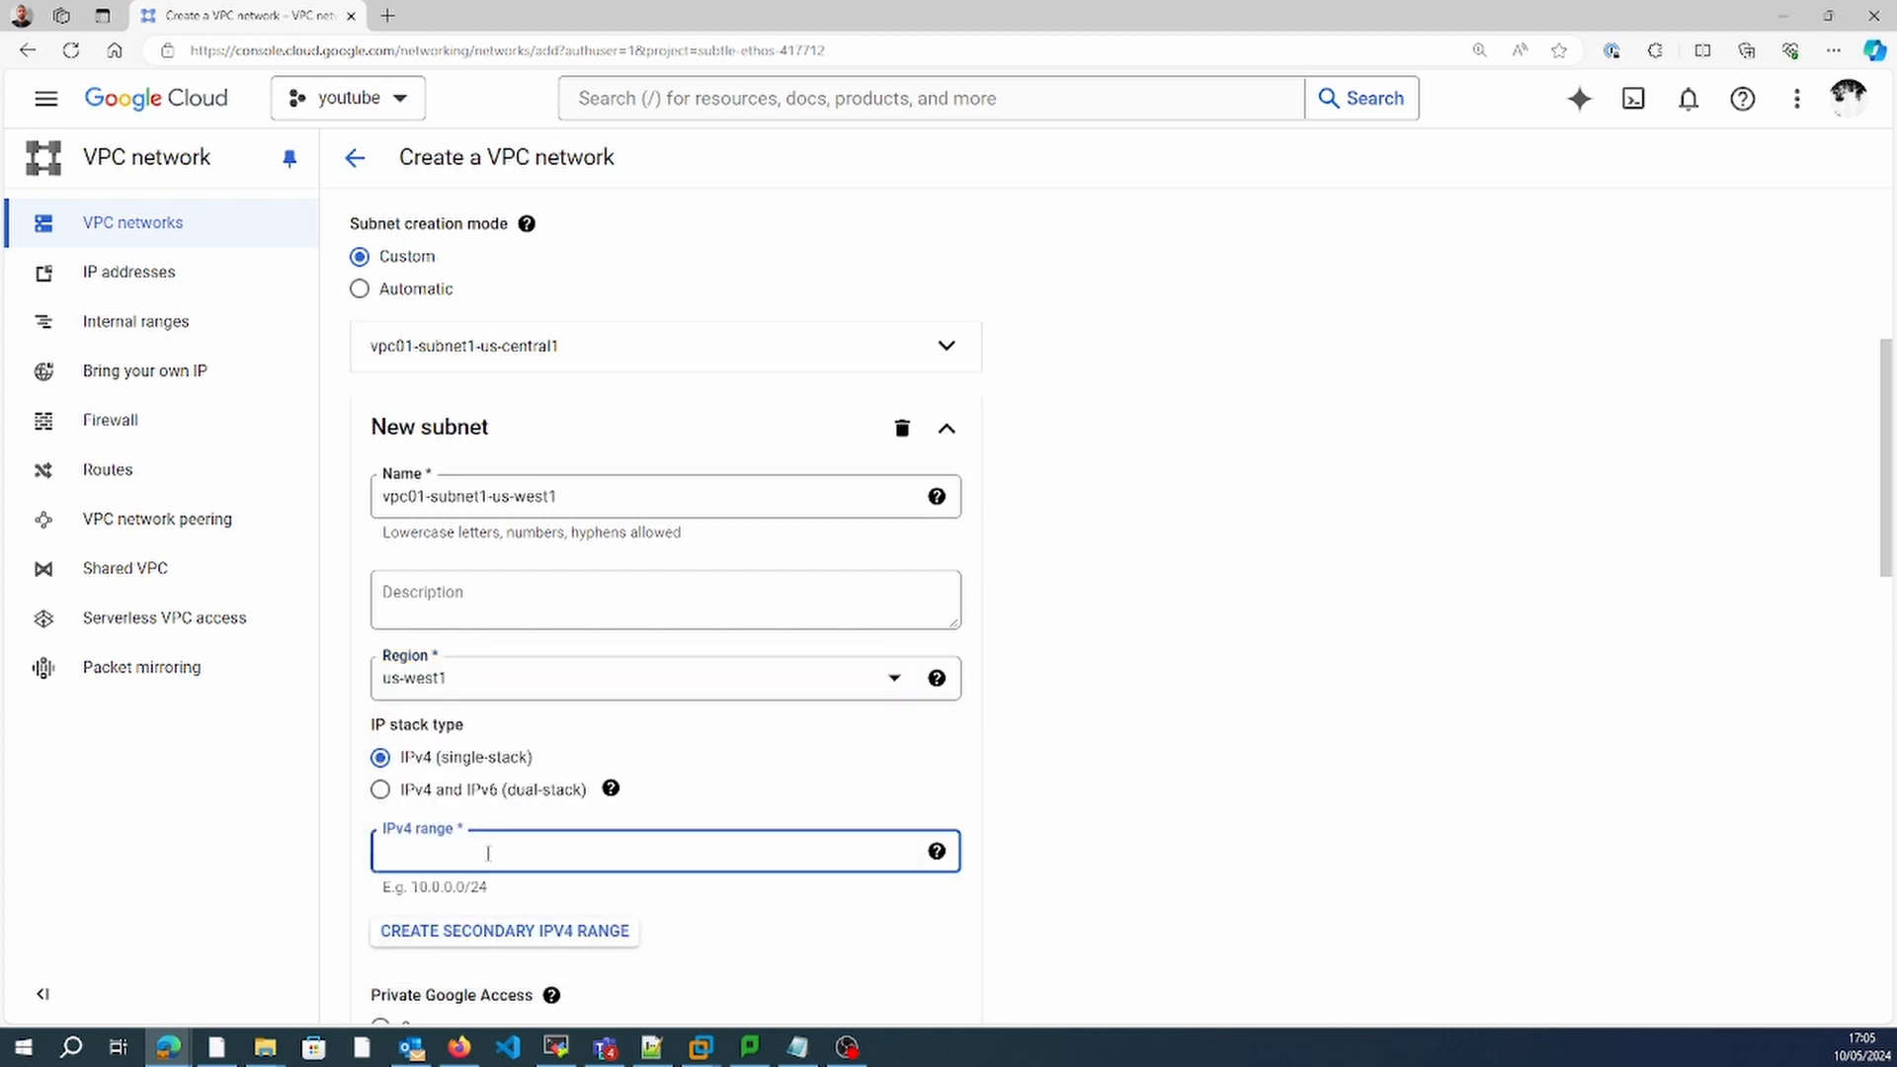
{"action": "type", "text": "10.0.1.0/24"}
{"action": "key", "text": "shift+Left"}
{"action": "type", "text": "2"}
{"action": "left_click", "coordinate": [201, 880]}
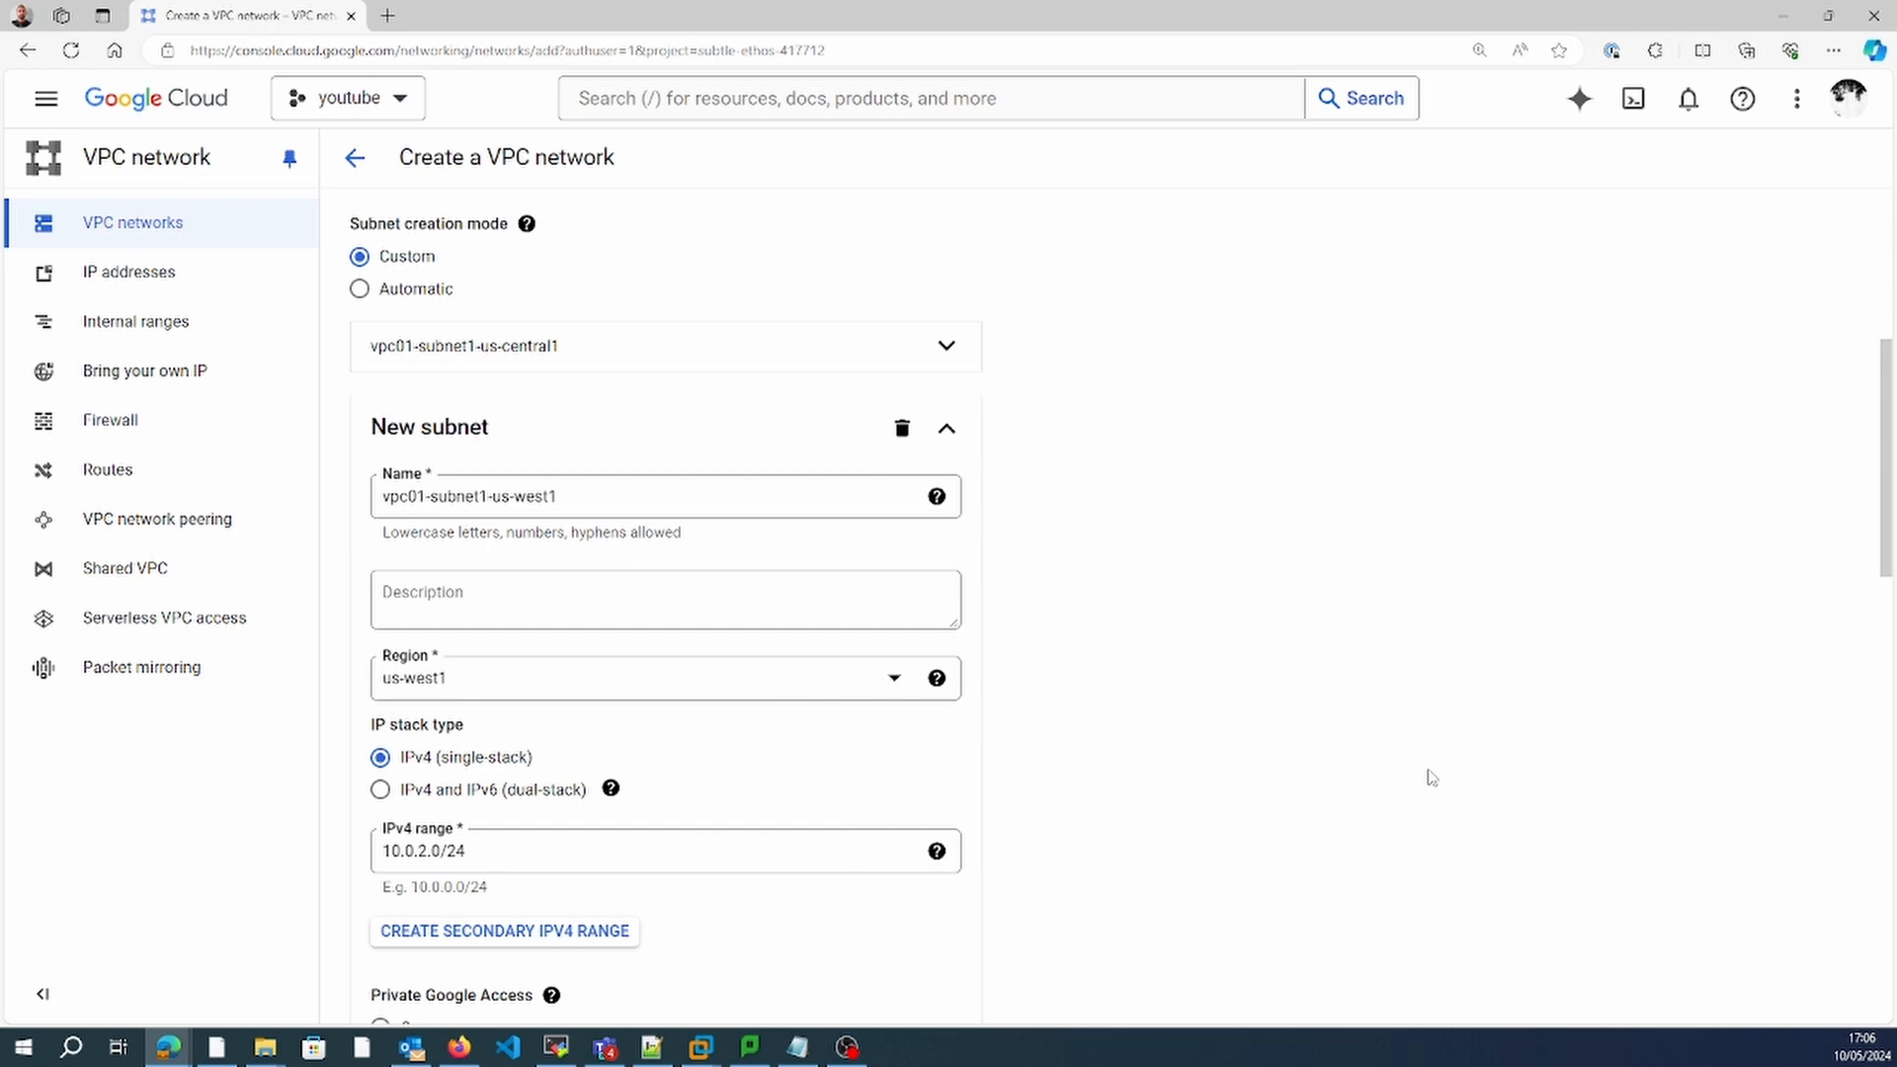
{"action": "left_click_drag", "start_coordinate": [1886, 574], "coordinate": [1885, 782]}
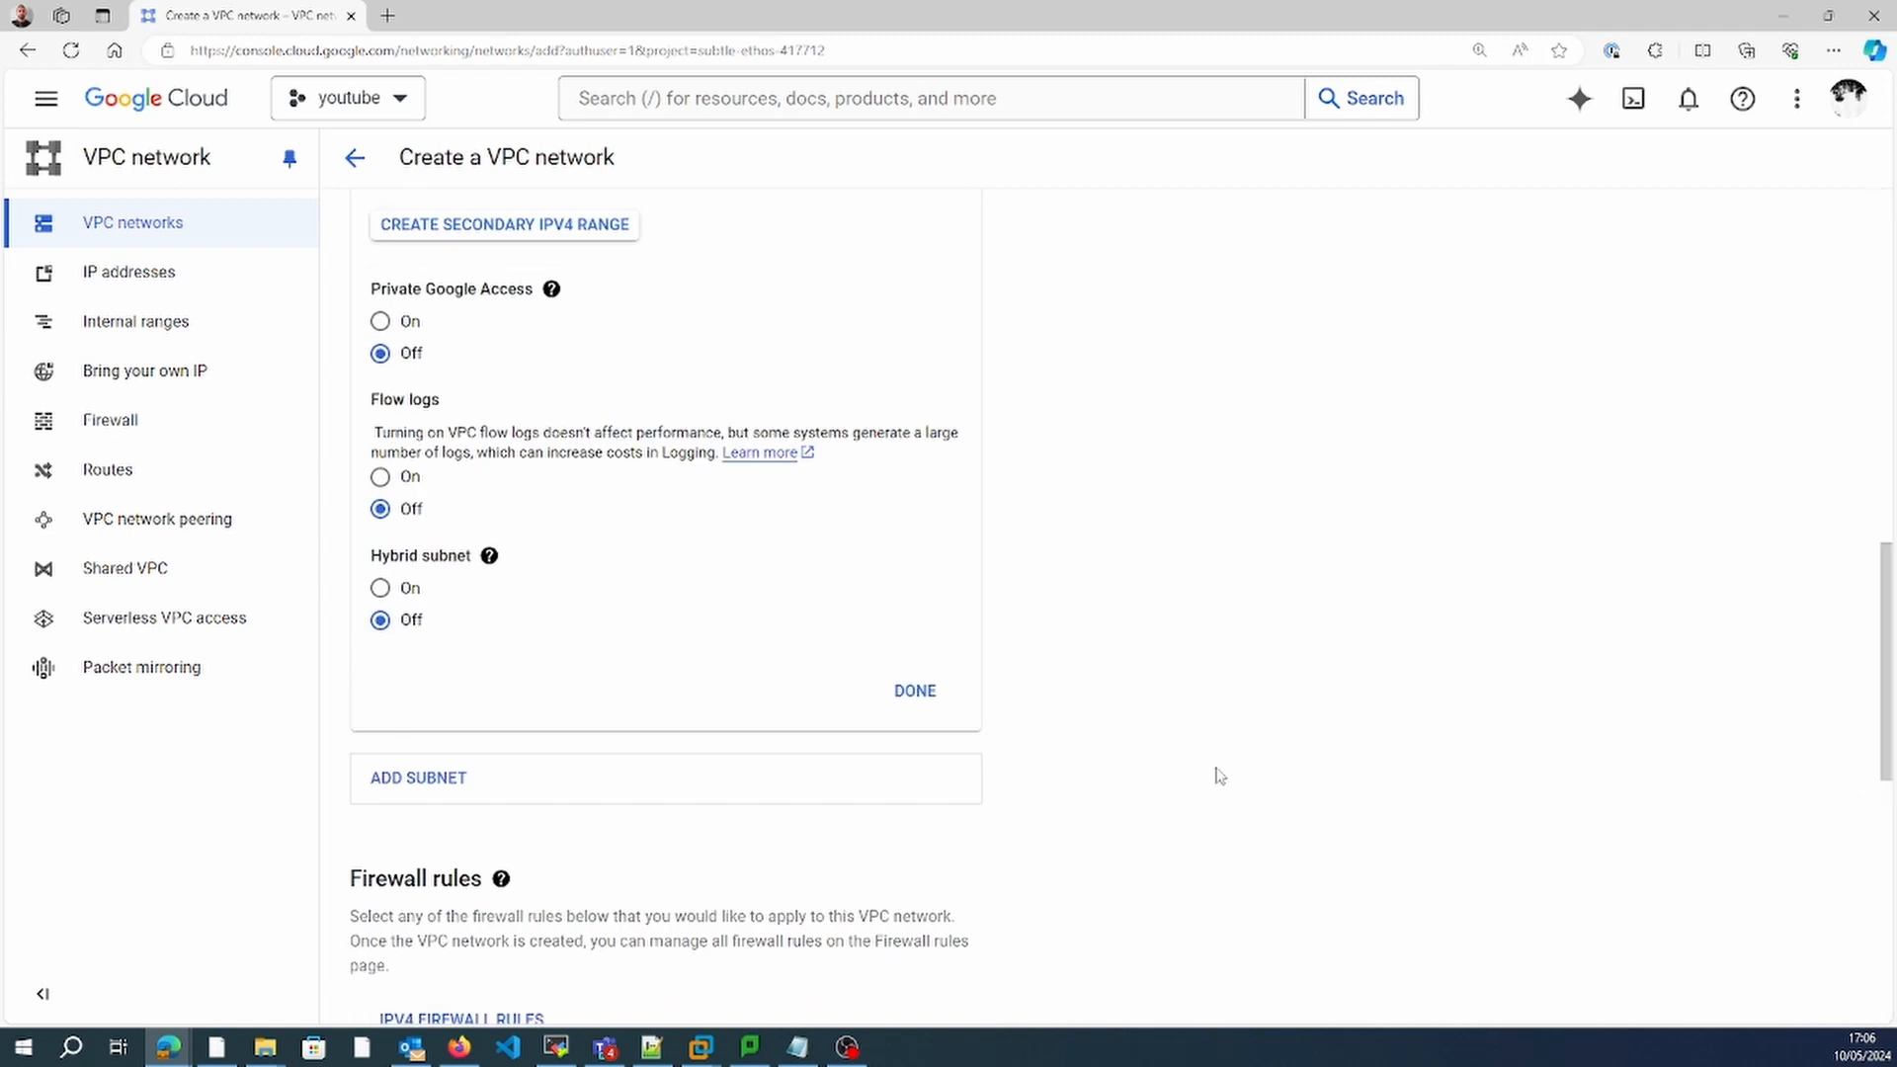
{"action": "left_click", "coordinate": [915, 696]}
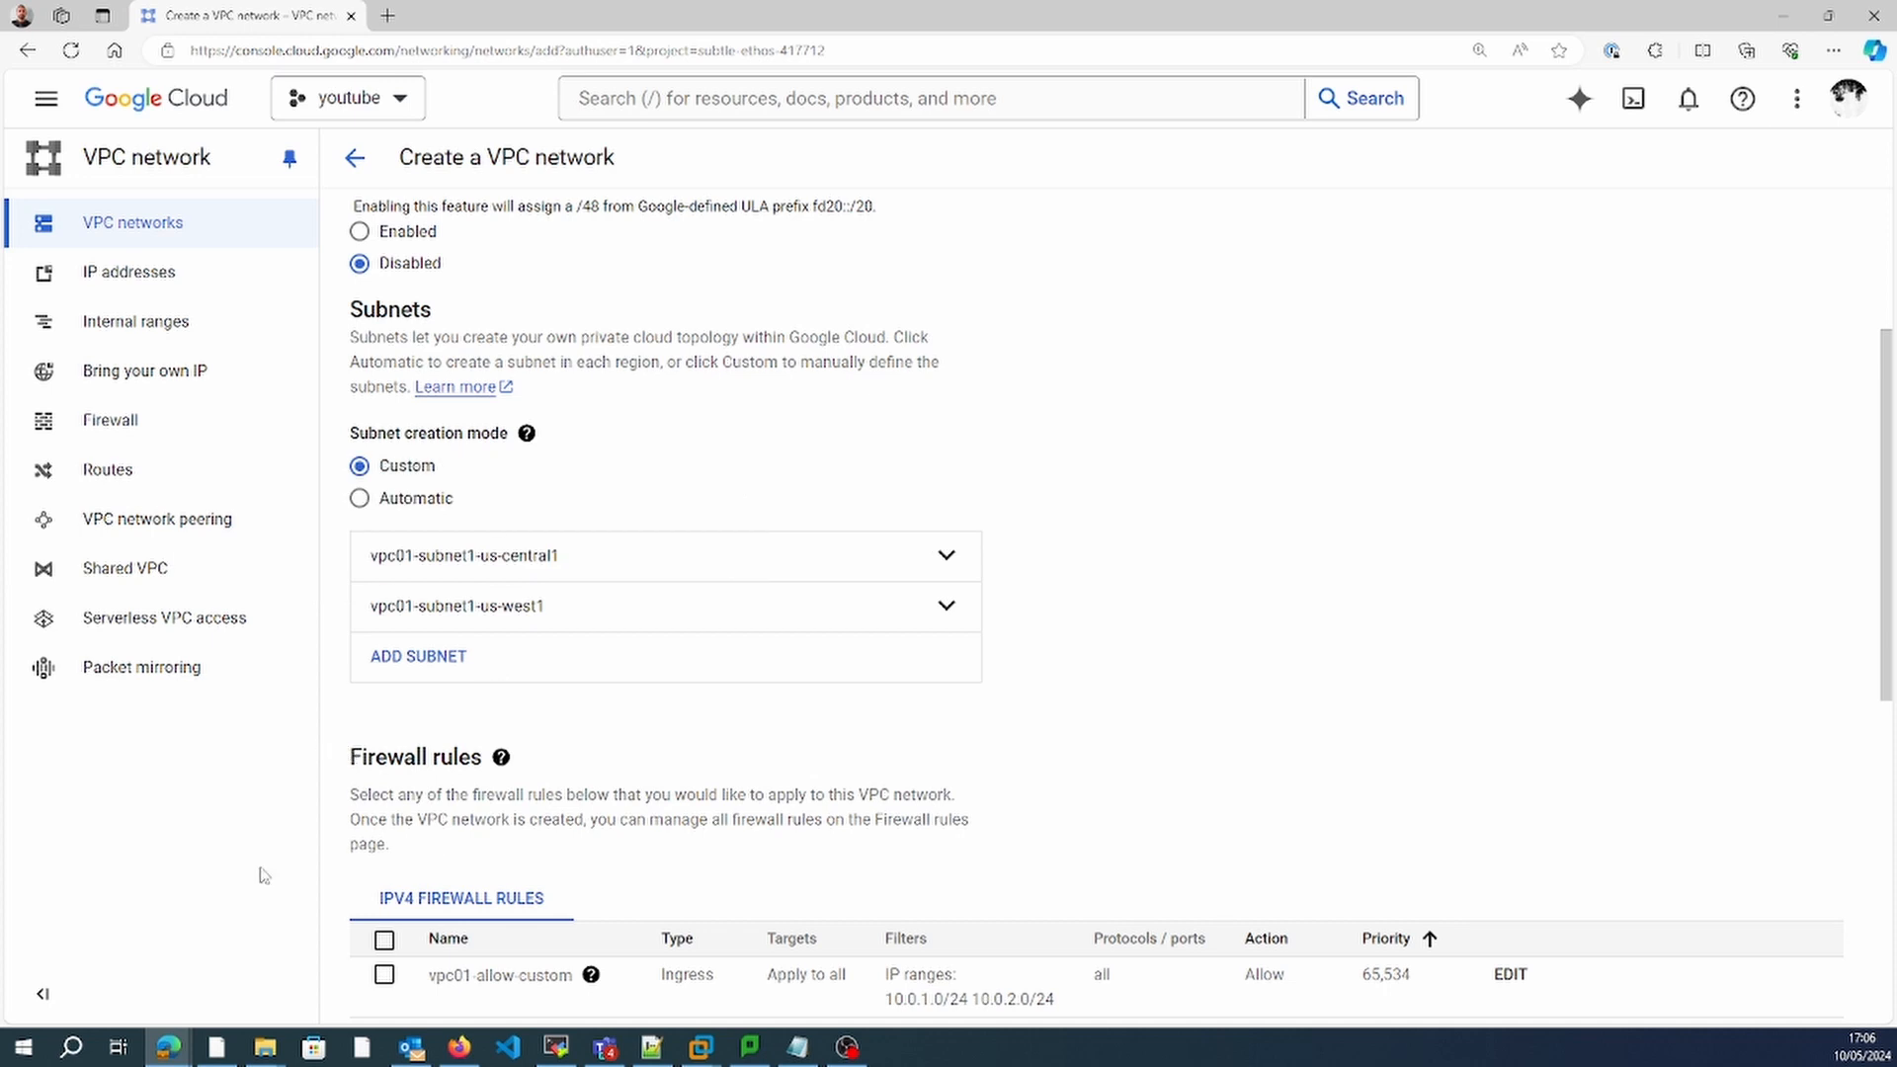
Apply the vpc01-allow-ssh and vpc01-allow-icmp firewall rules to the network.
{"action": "left_click_drag", "start_coordinate": [1884, 688], "coordinate": [1889, 862]}
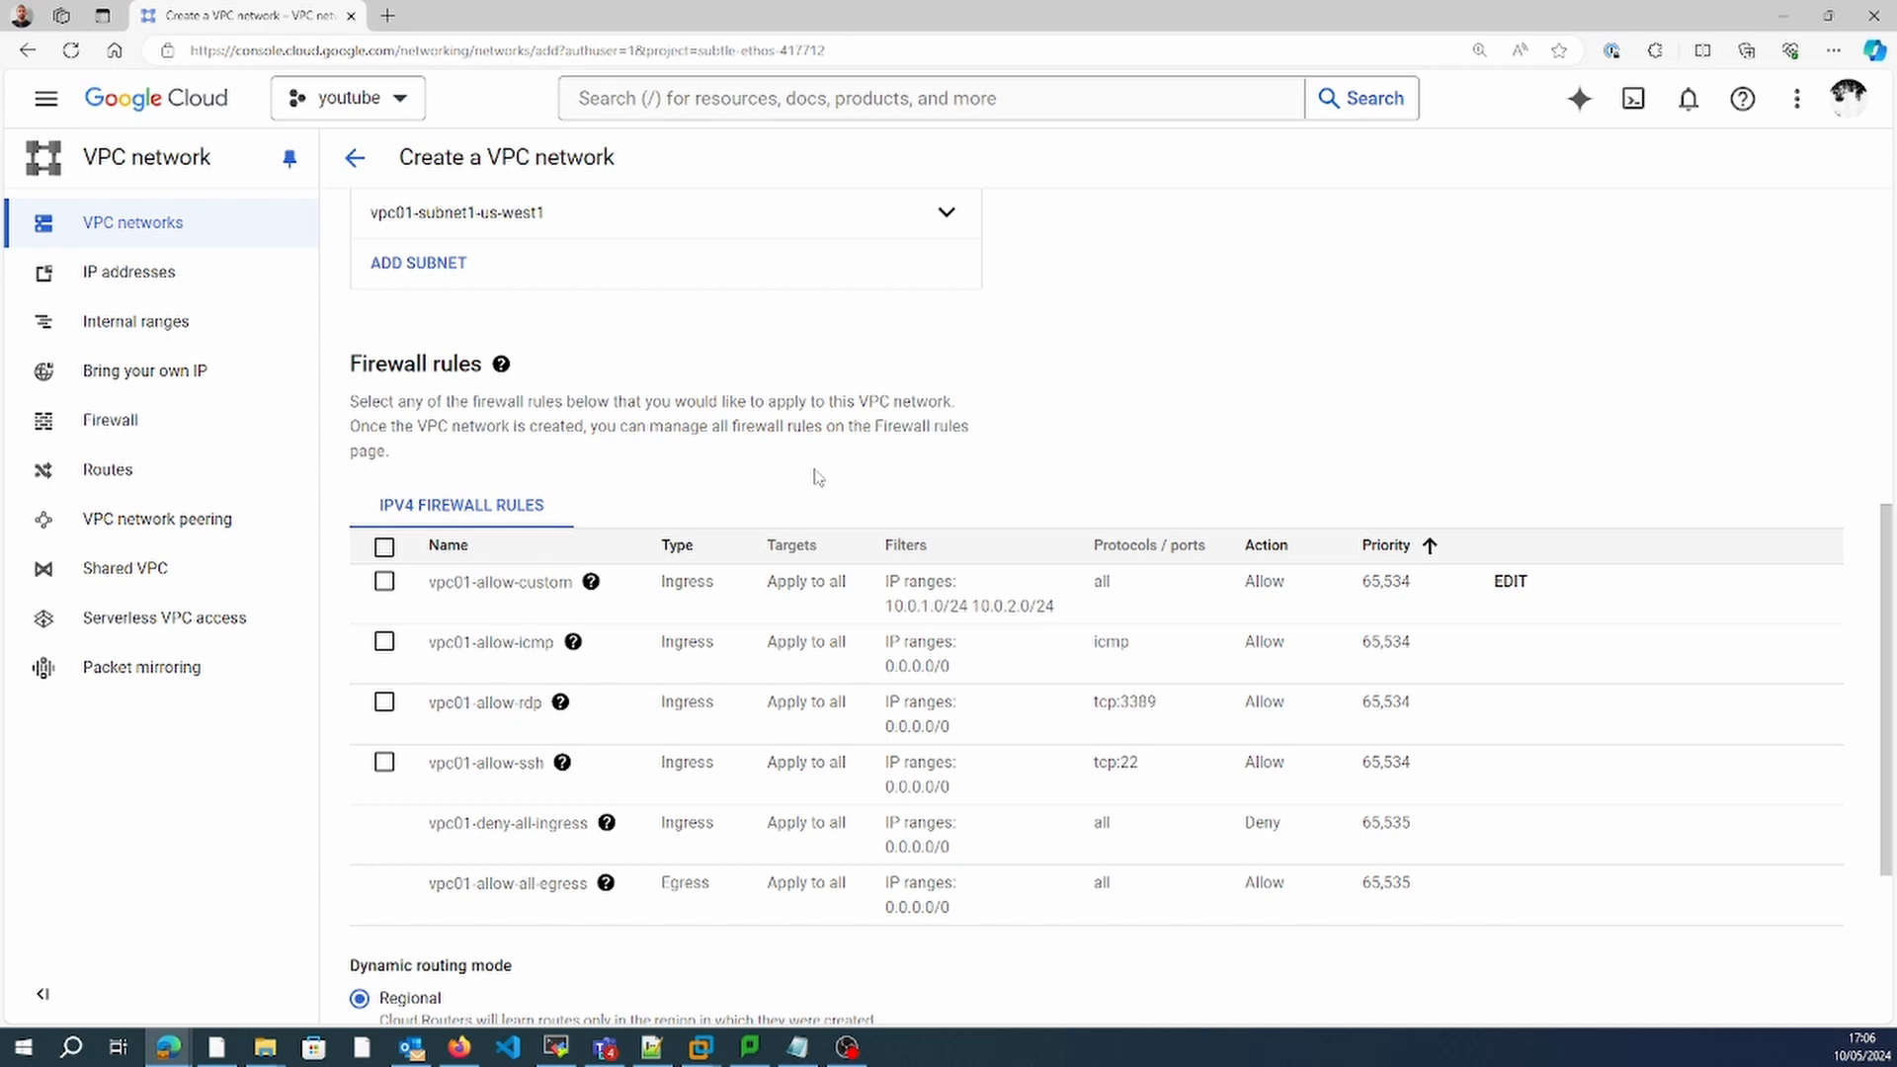
{"action": "left_click", "coordinate": [385, 762]}
{"action": "left_click", "coordinate": [384, 644]}
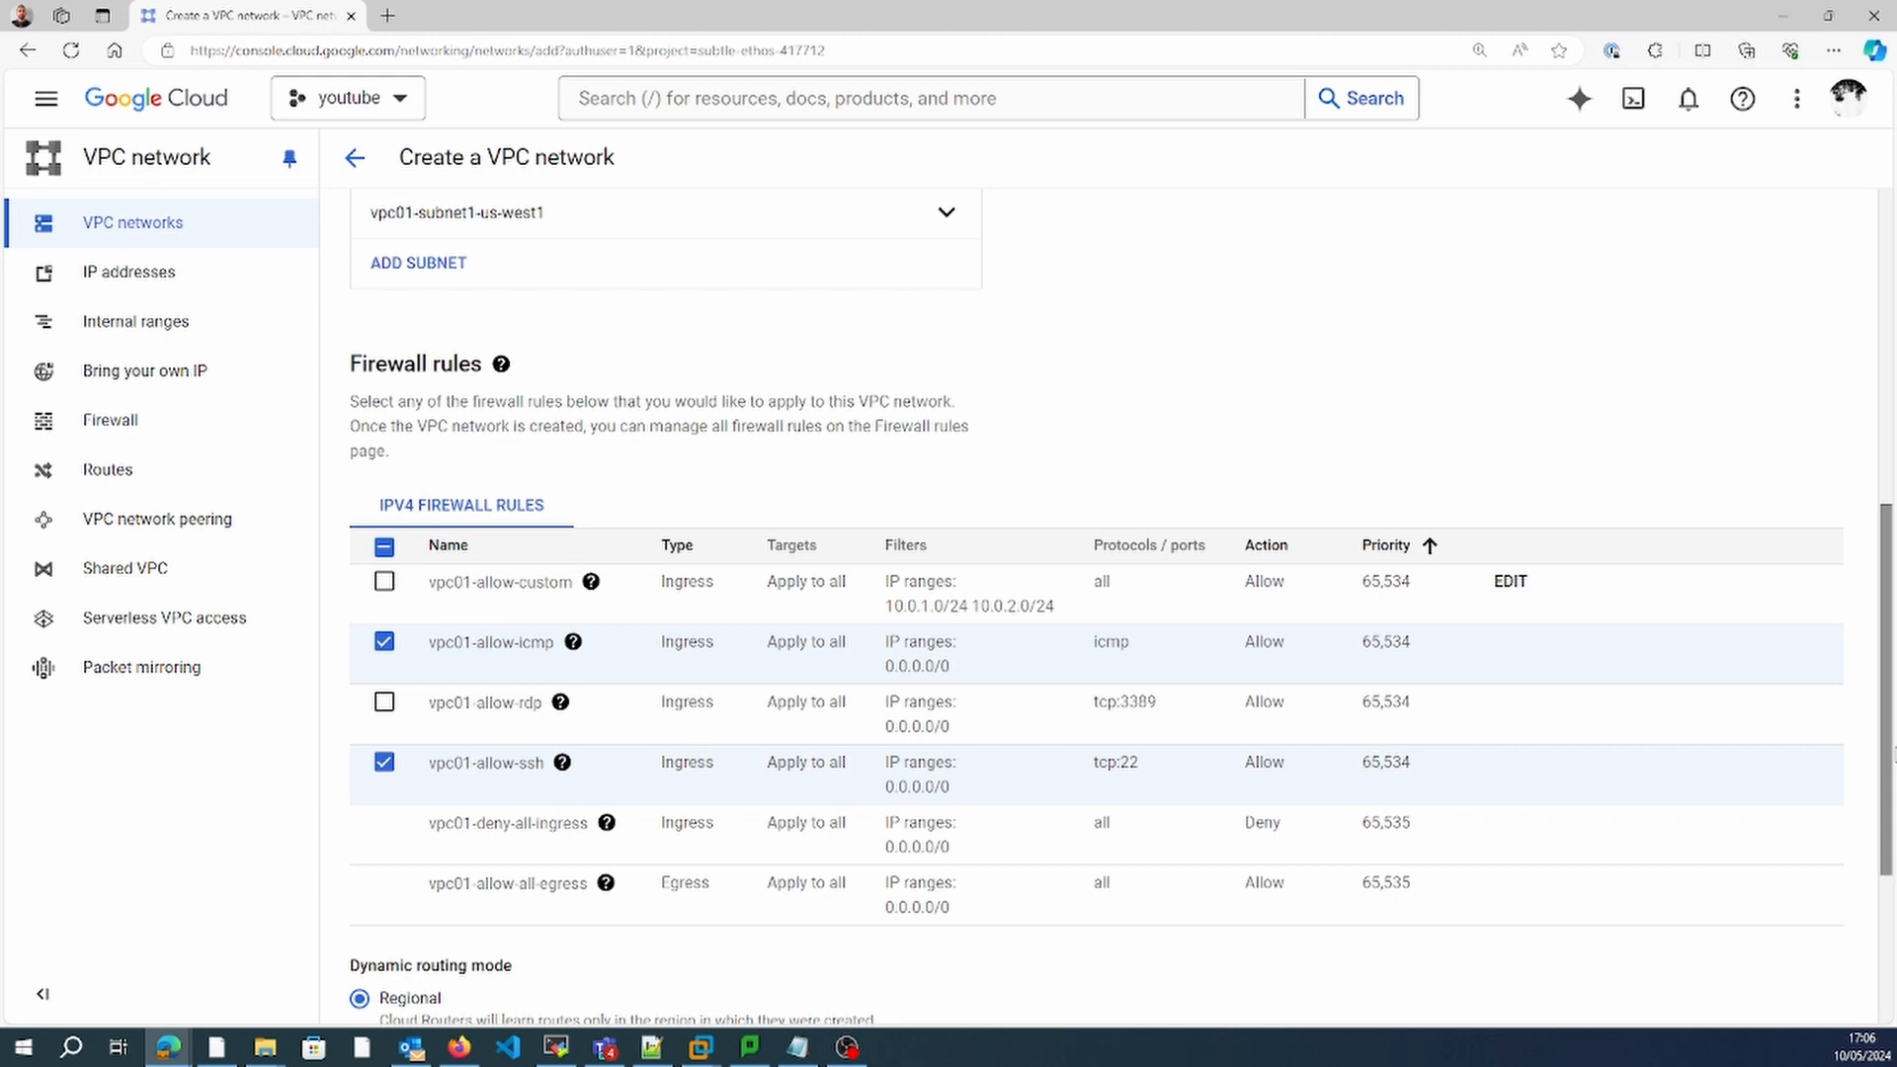
Set vpc01's dynamic routing mode to Global and create the network.
{"action": "left_click_drag", "start_coordinate": [1891, 756], "coordinate": [1890, 932]}
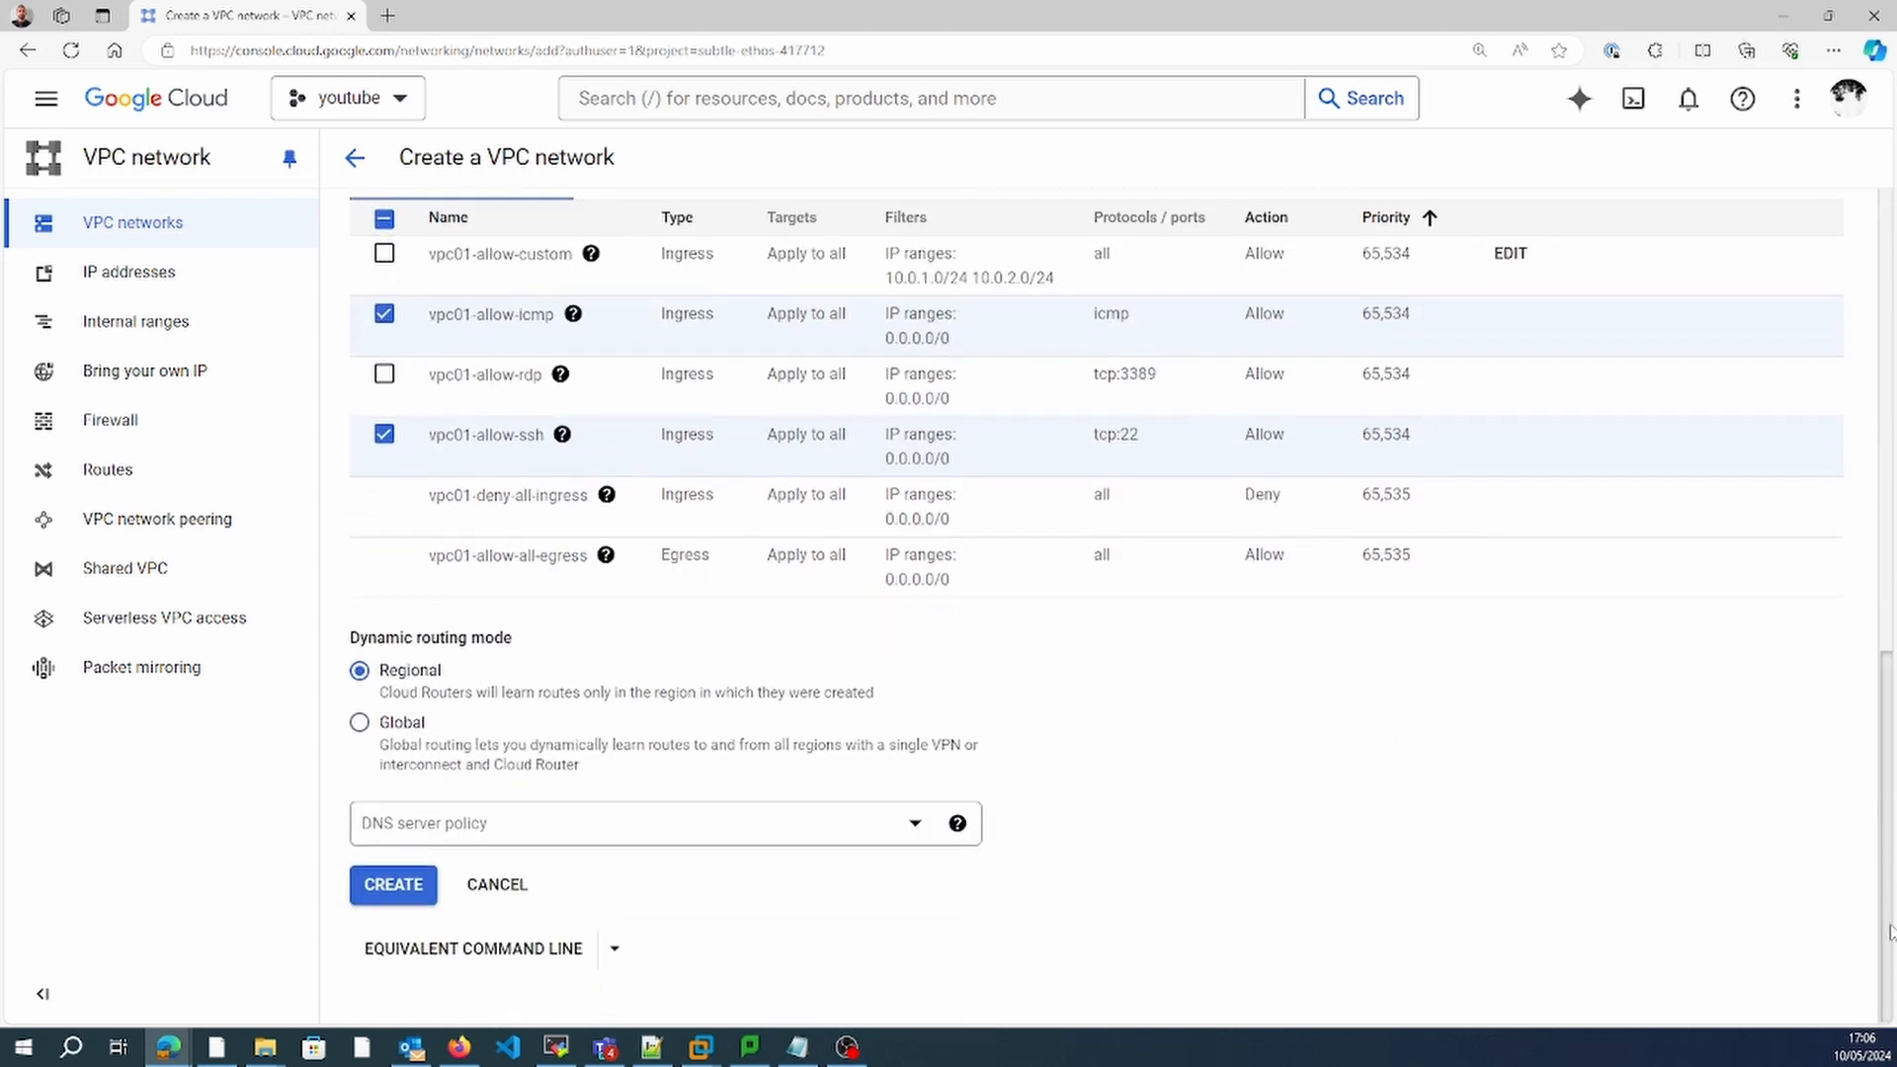
{"action": "left_click", "coordinate": [360, 731]}
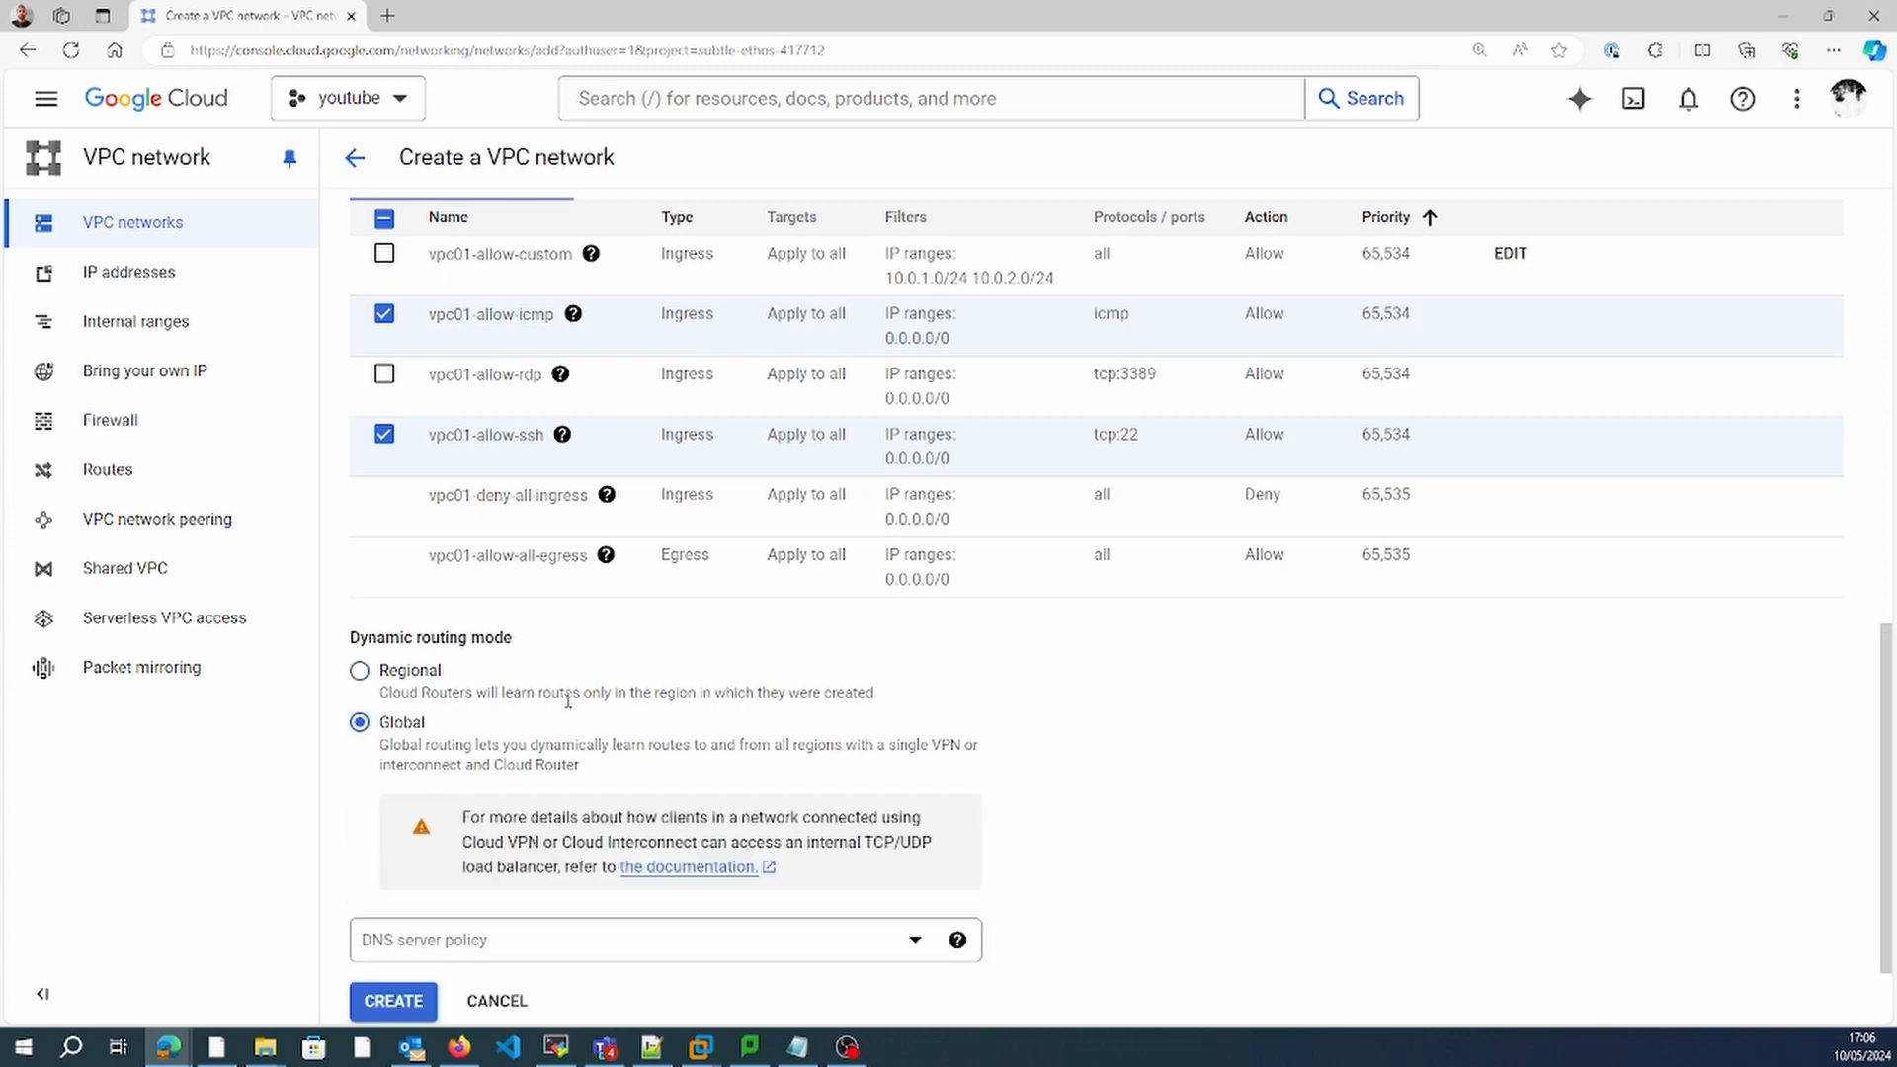
{"action": "left_click_drag", "start_coordinate": [494, 765], "coordinate": [580, 765]}
{"action": "left_click", "coordinate": [382, 1007]}
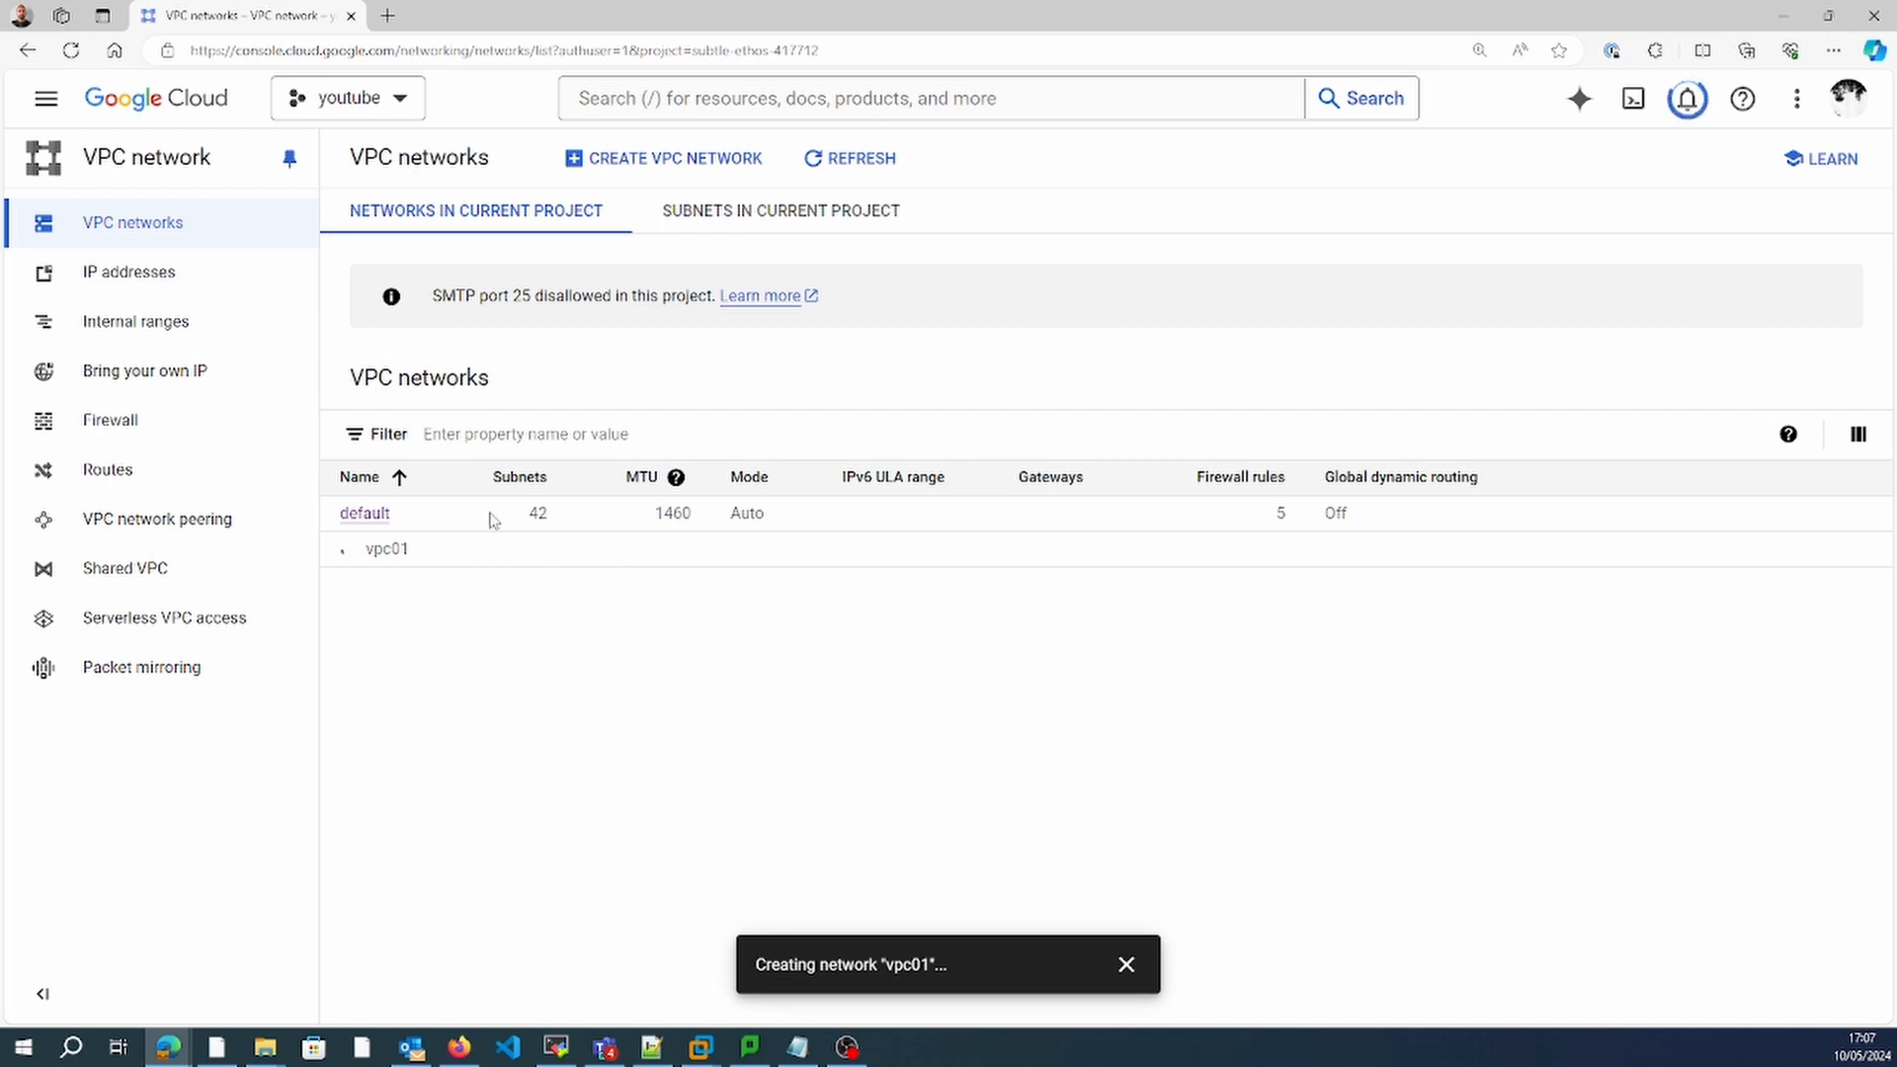
Start creating another VPC network named vpc02 with automatic subnet creation.
{"action": "left_click", "coordinate": [632, 188]}
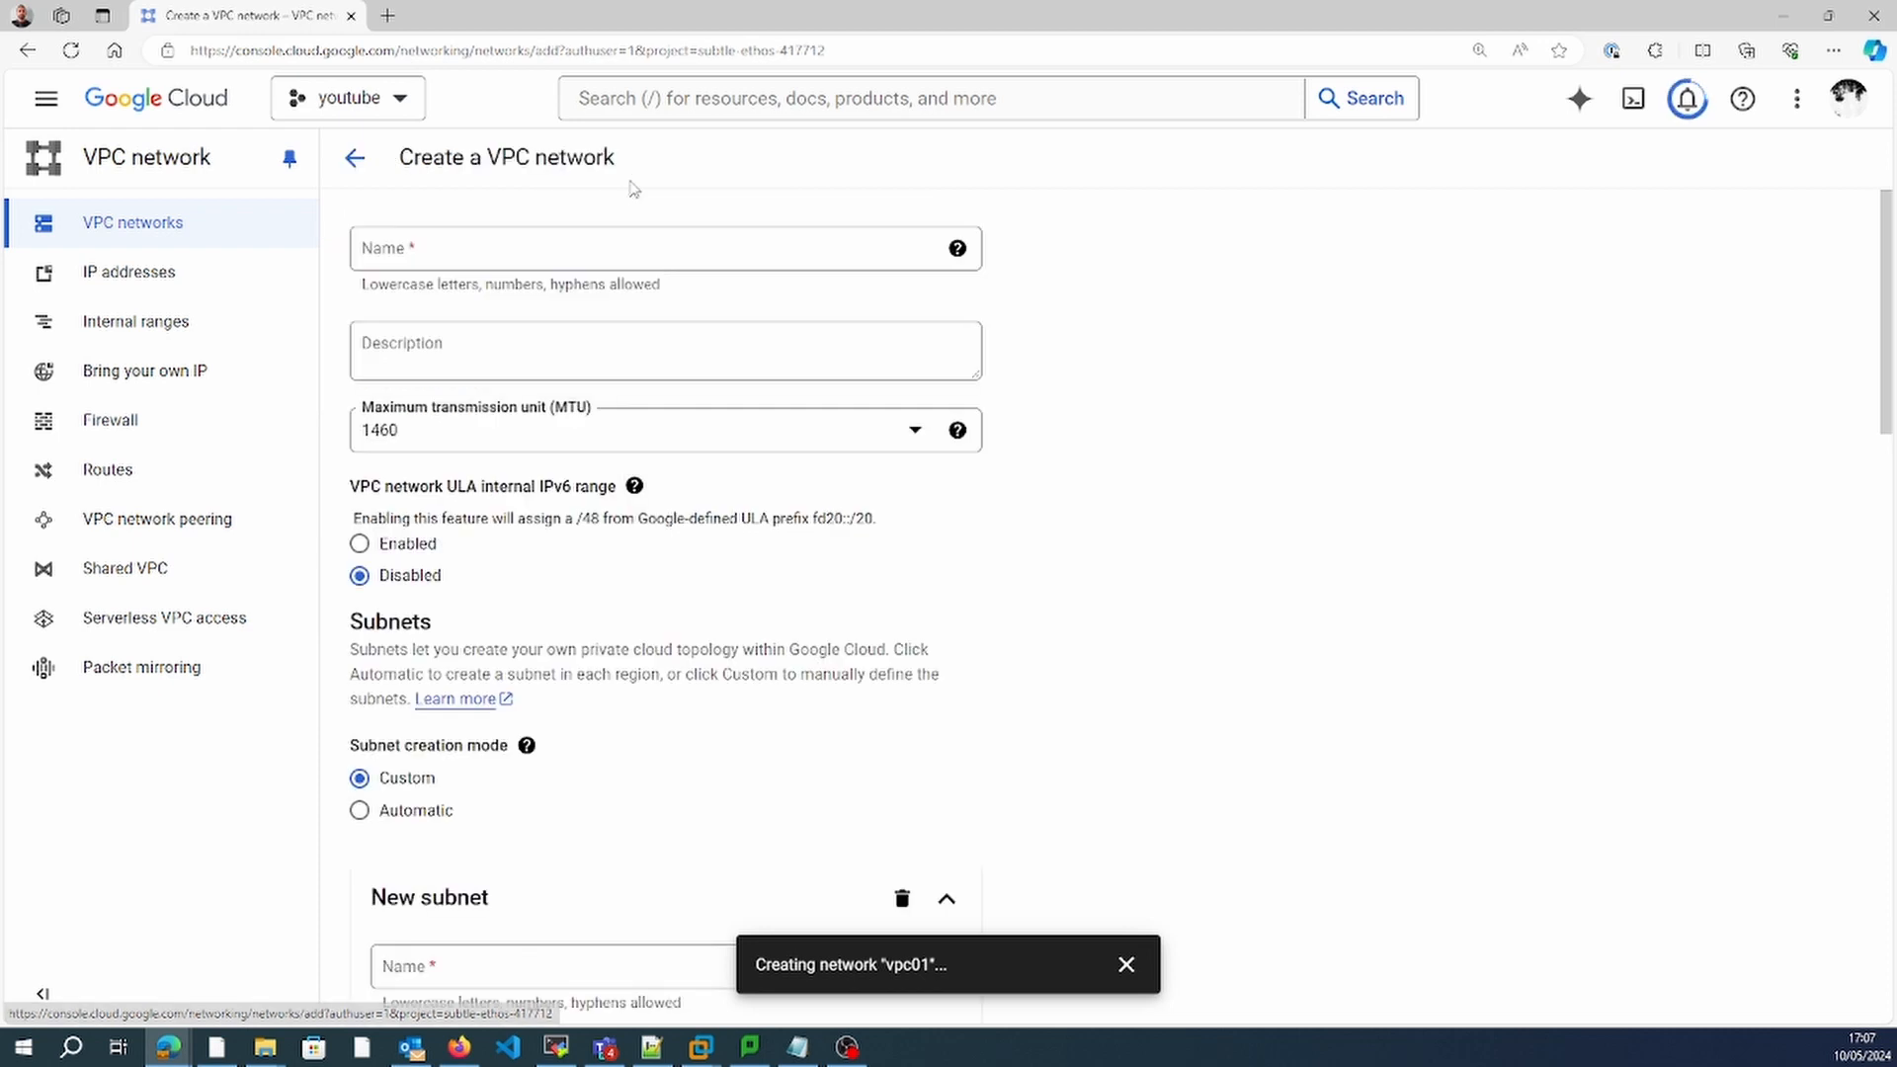
{"action": "left_click", "coordinate": [433, 251]}
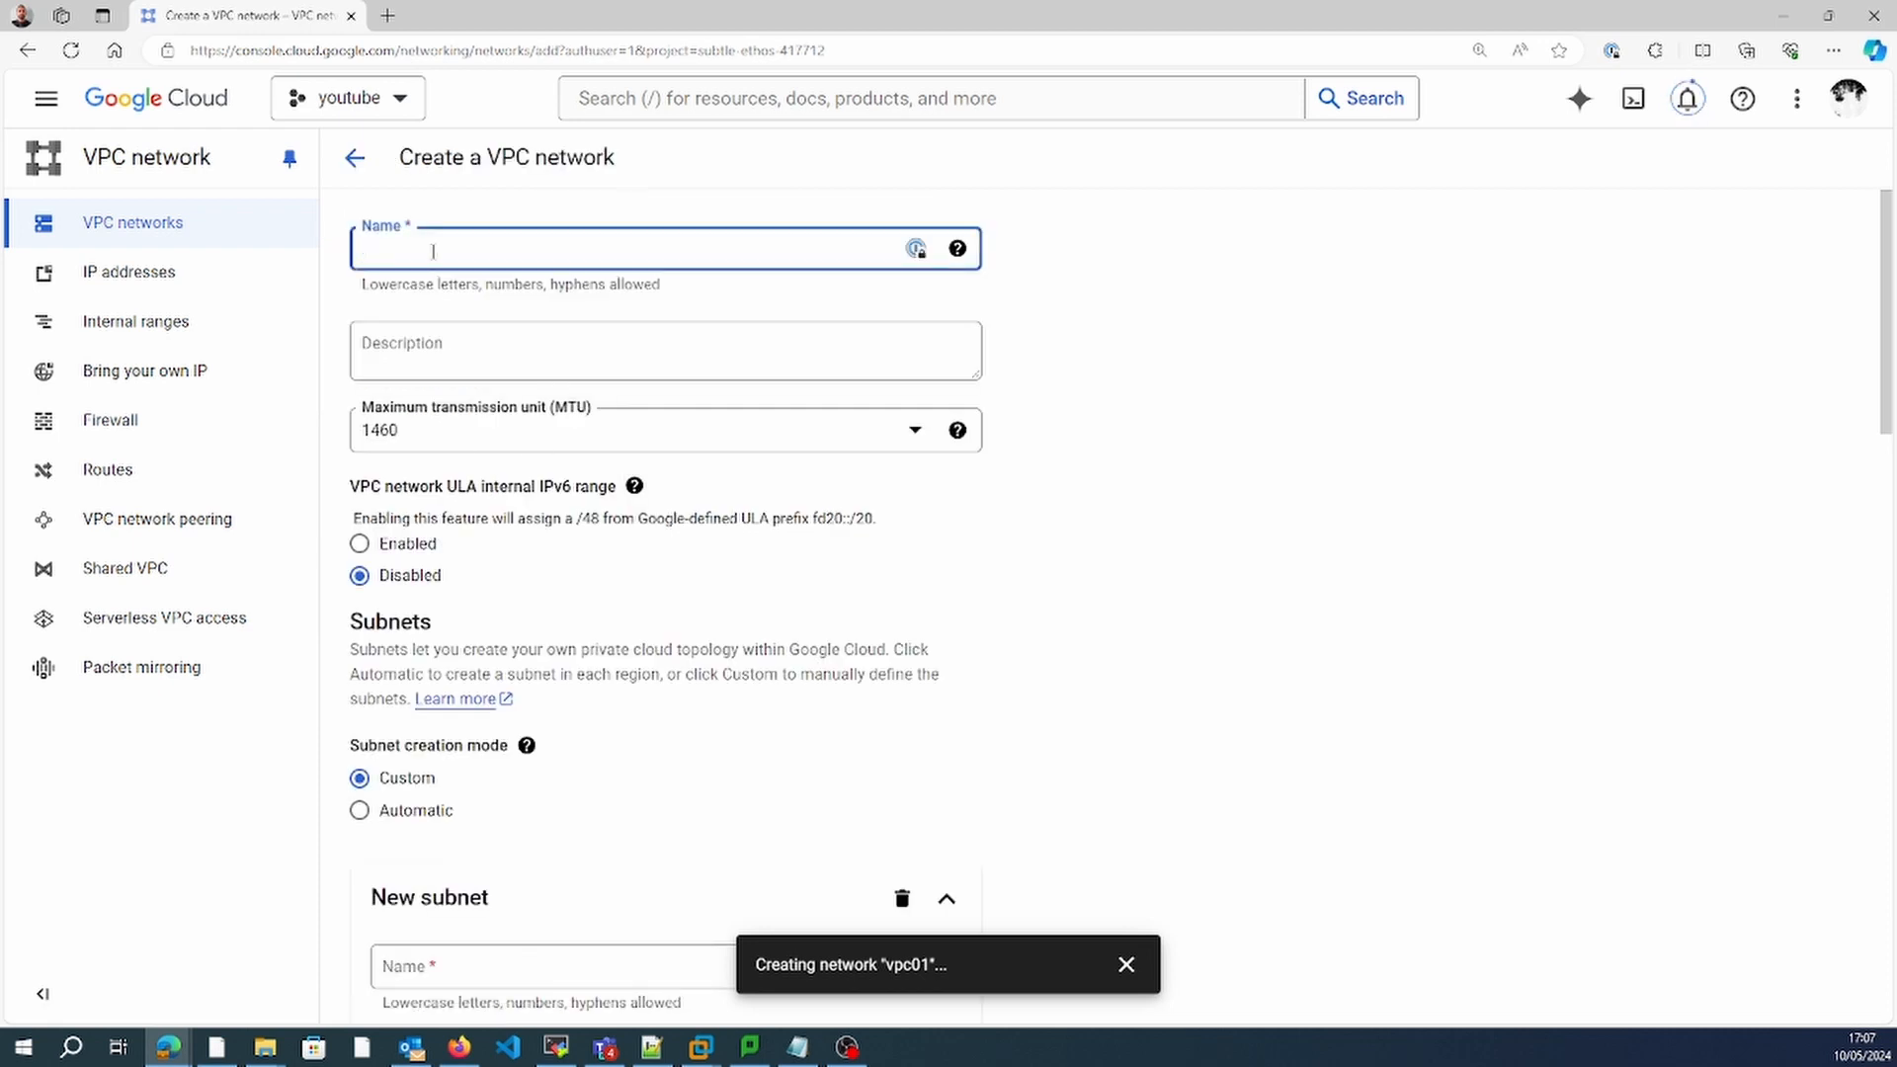
{"action": "type", "text": "vpc02"}
{"action": "left_click", "coordinate": [1841, 487]}
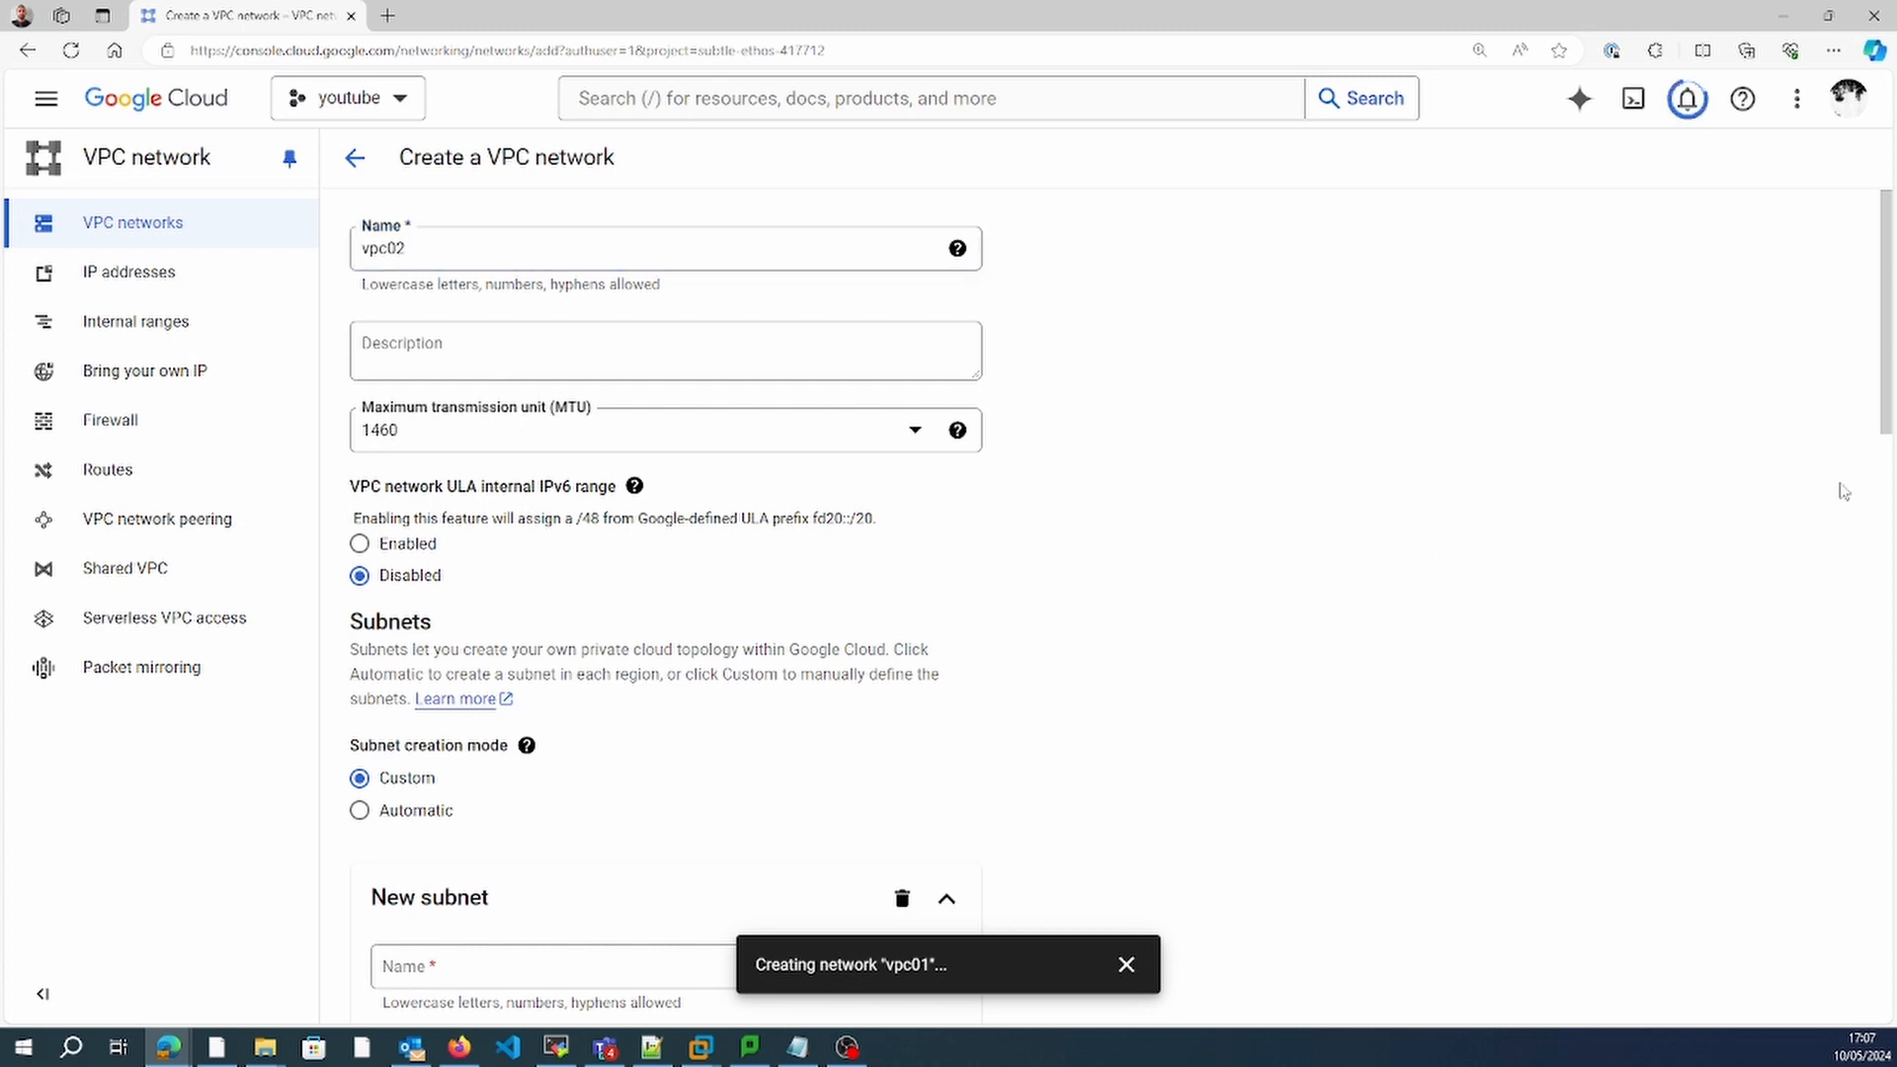
{"action": "left_click", "coordinate": [360, 811]}
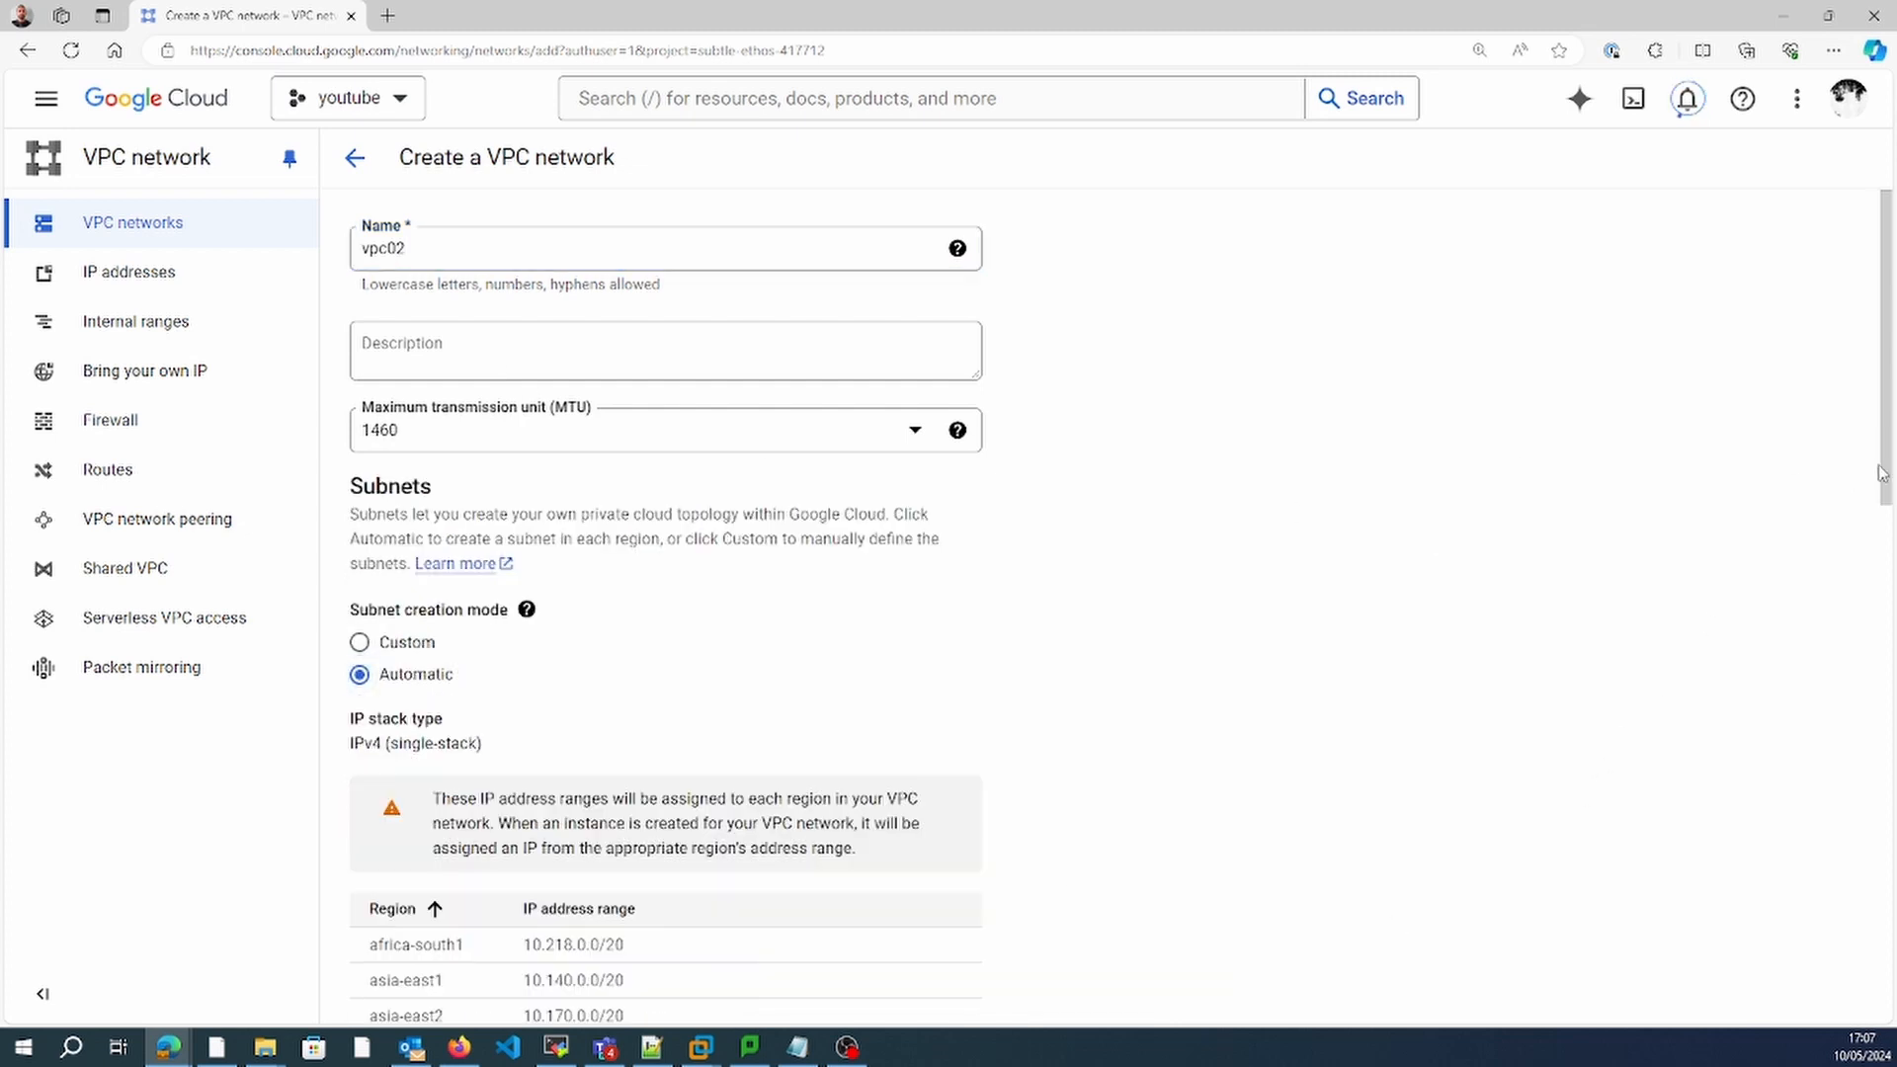
Apply the vpc02-allow-icmp and vpc02-allow-ssh firewall rules to the second network.
{"action": "scroll", "coordinate": [1882, 474], "scroll_direction": "down", "scroll_amount": 6}
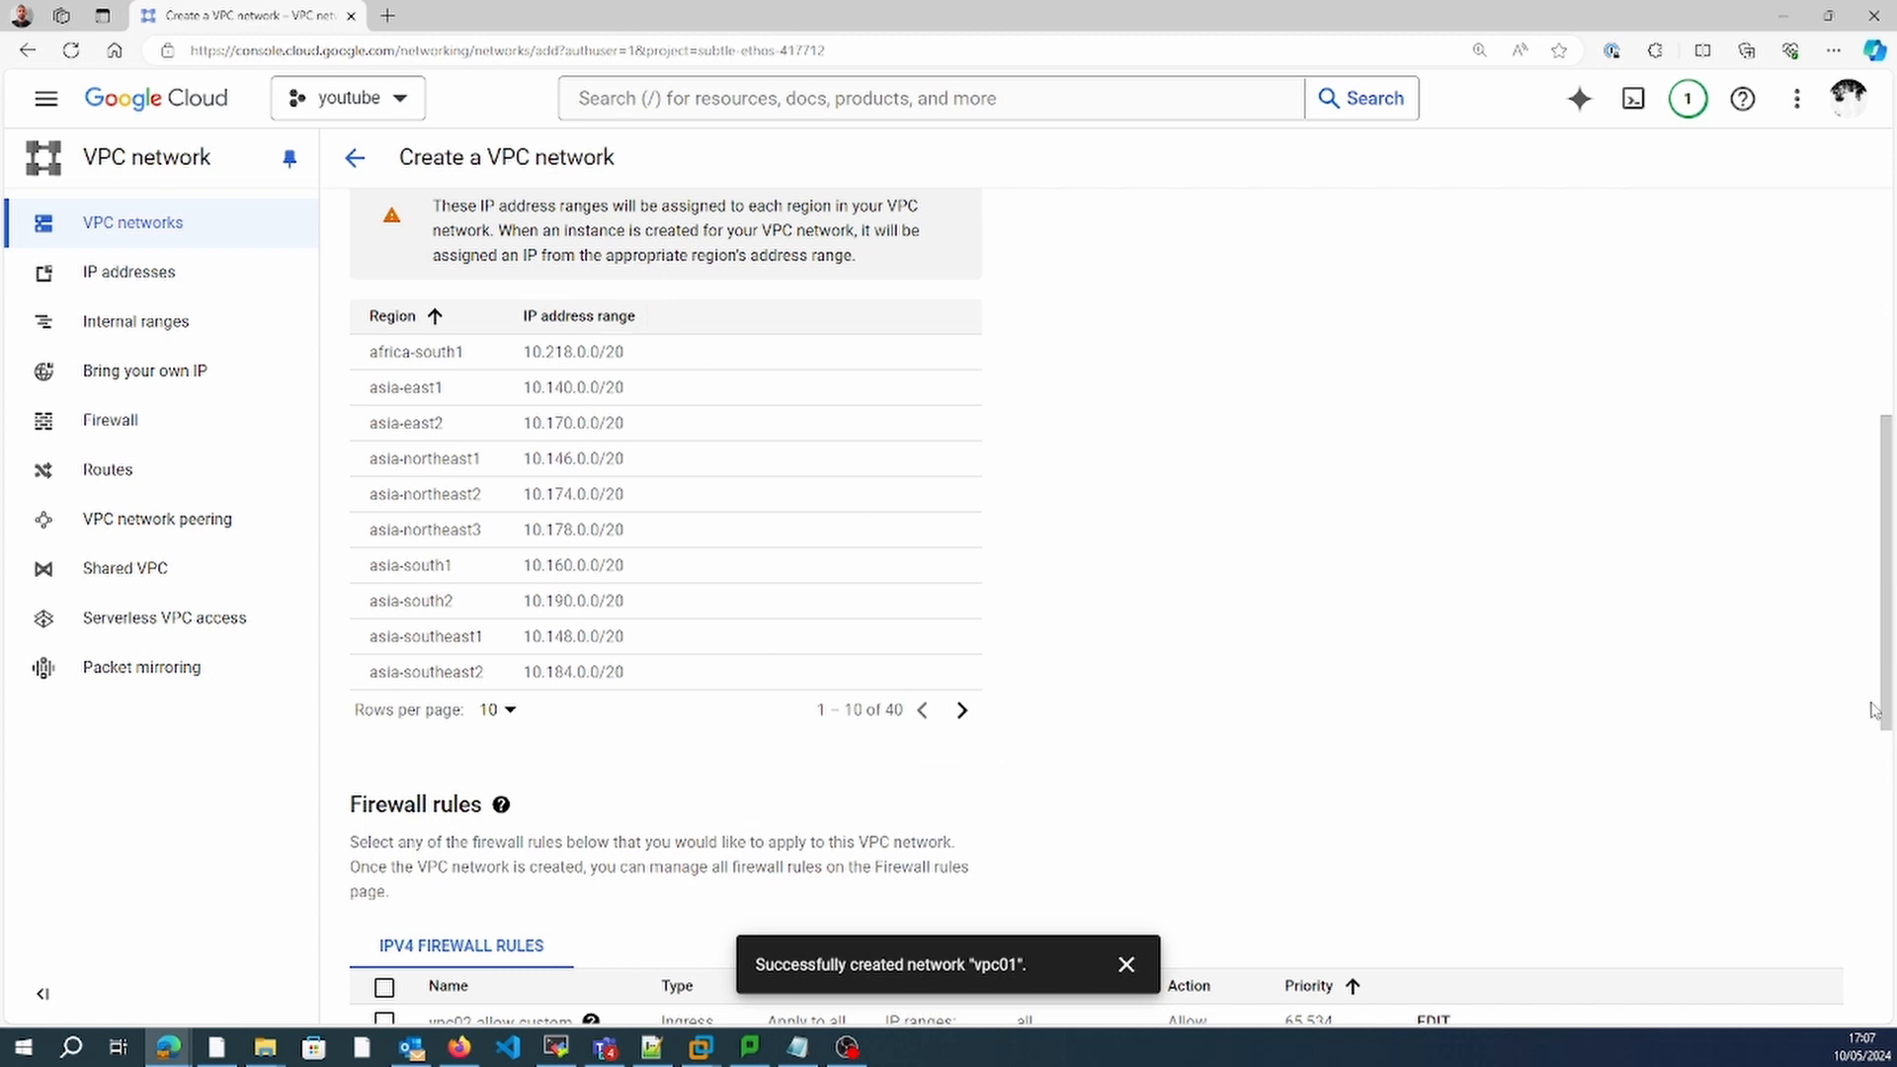
{"action": "left_click_drag", "start_coordinate": [1874, 709], "coordinate": [1876, 888]}
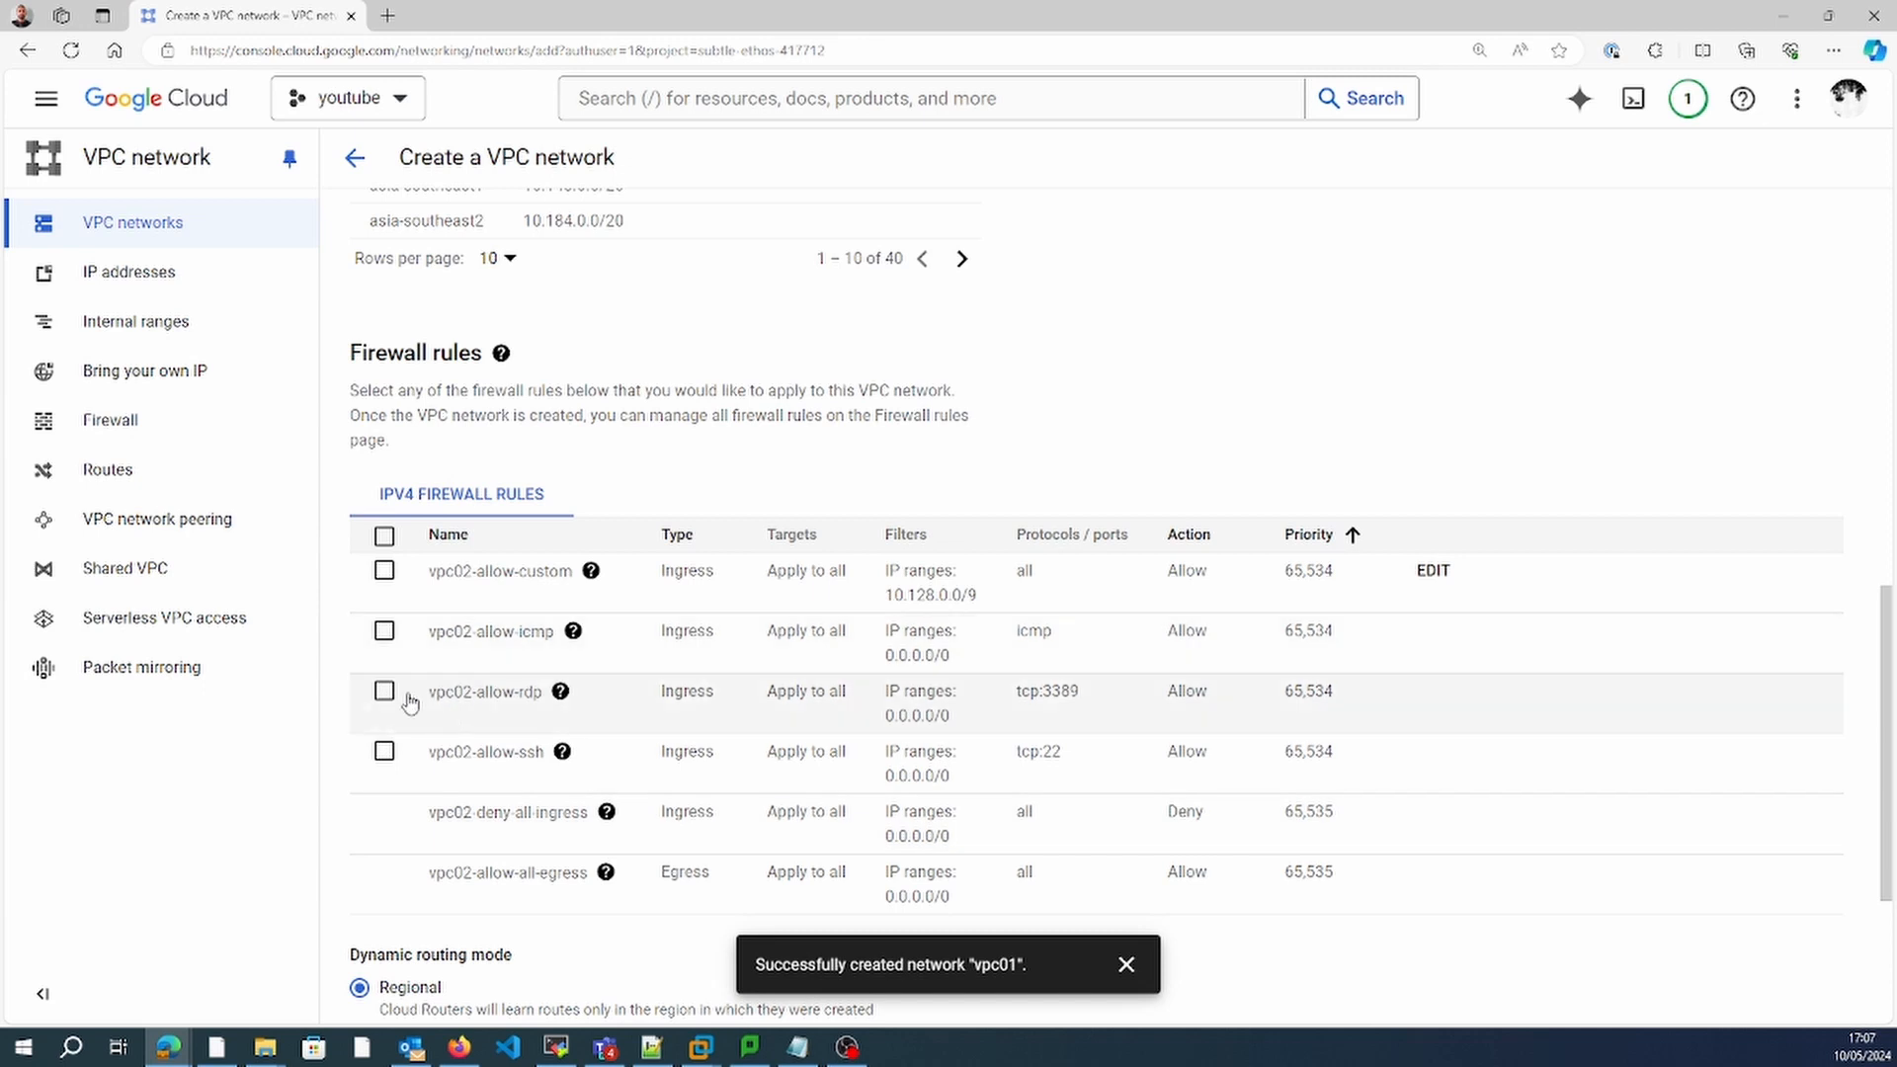
{"action": "left_click", "coordinate": [385, 642]}
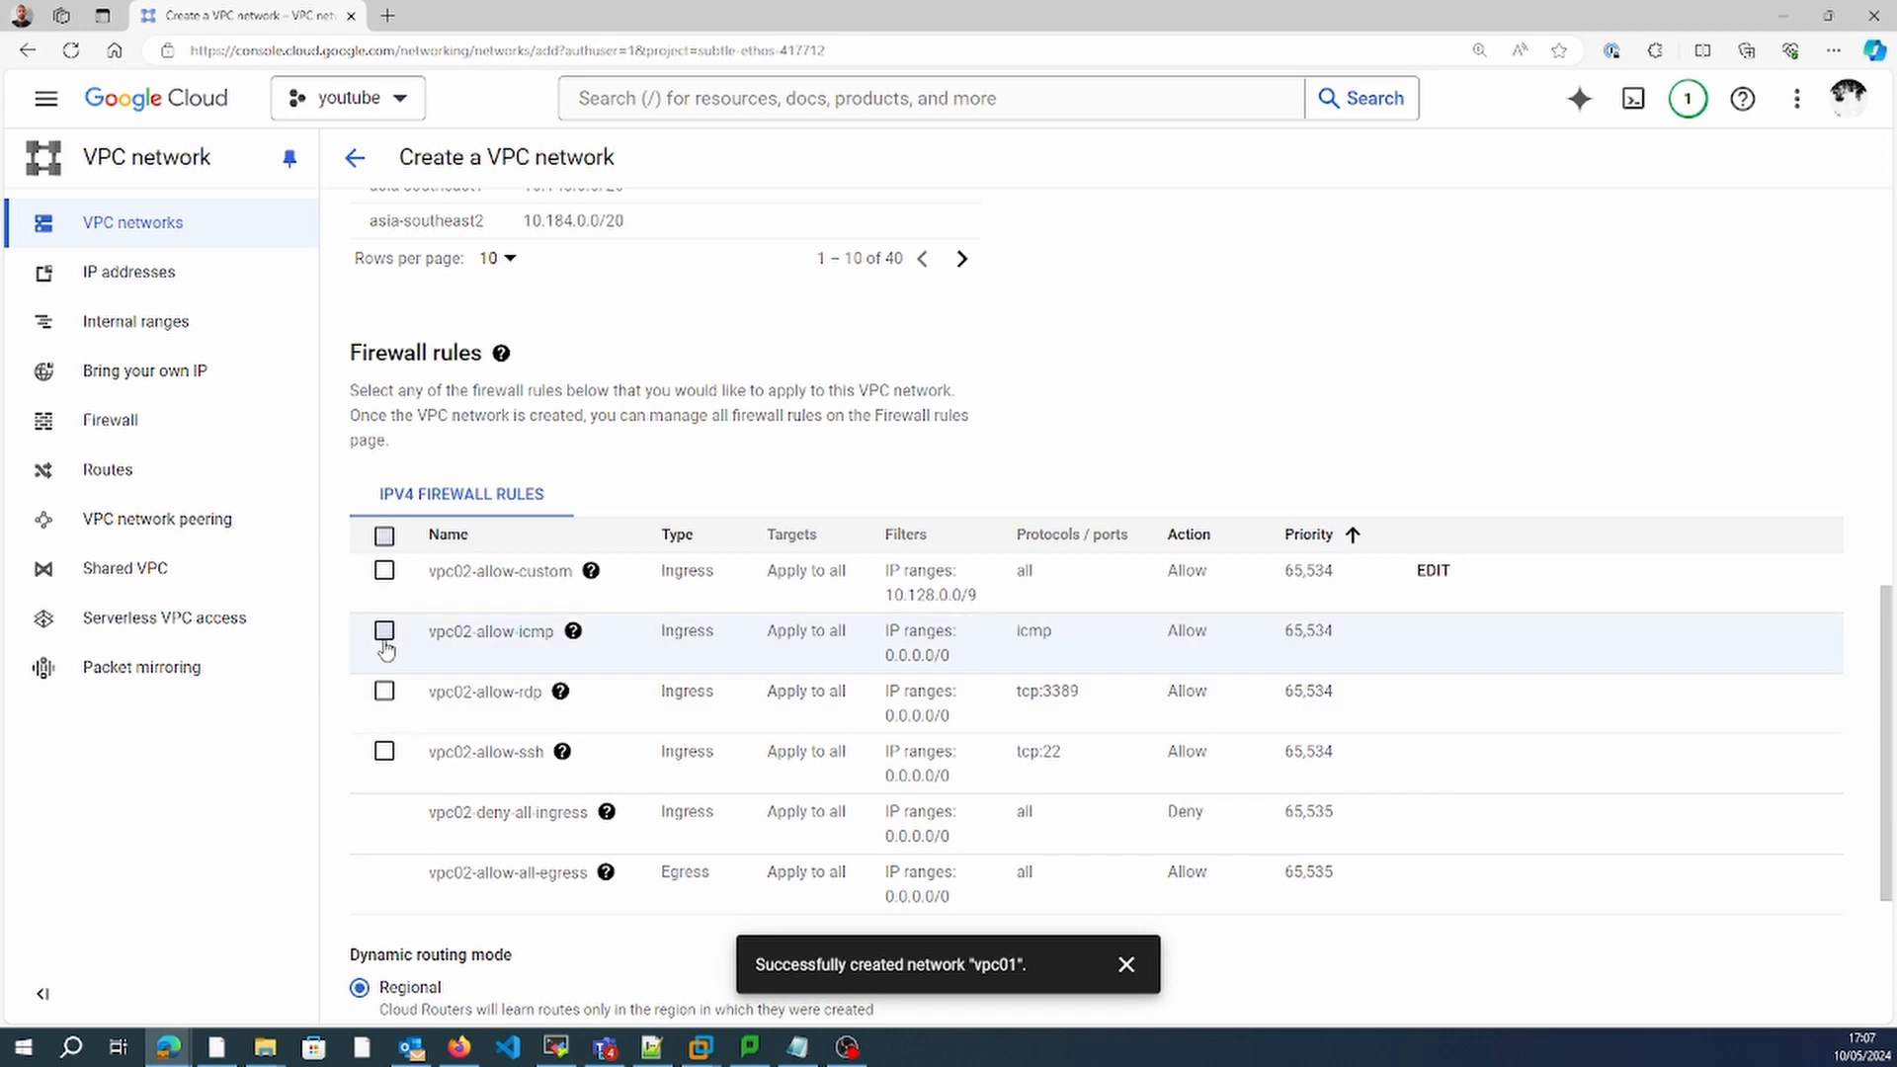
{"action": "left_click", "coordinate": [383, 751]}
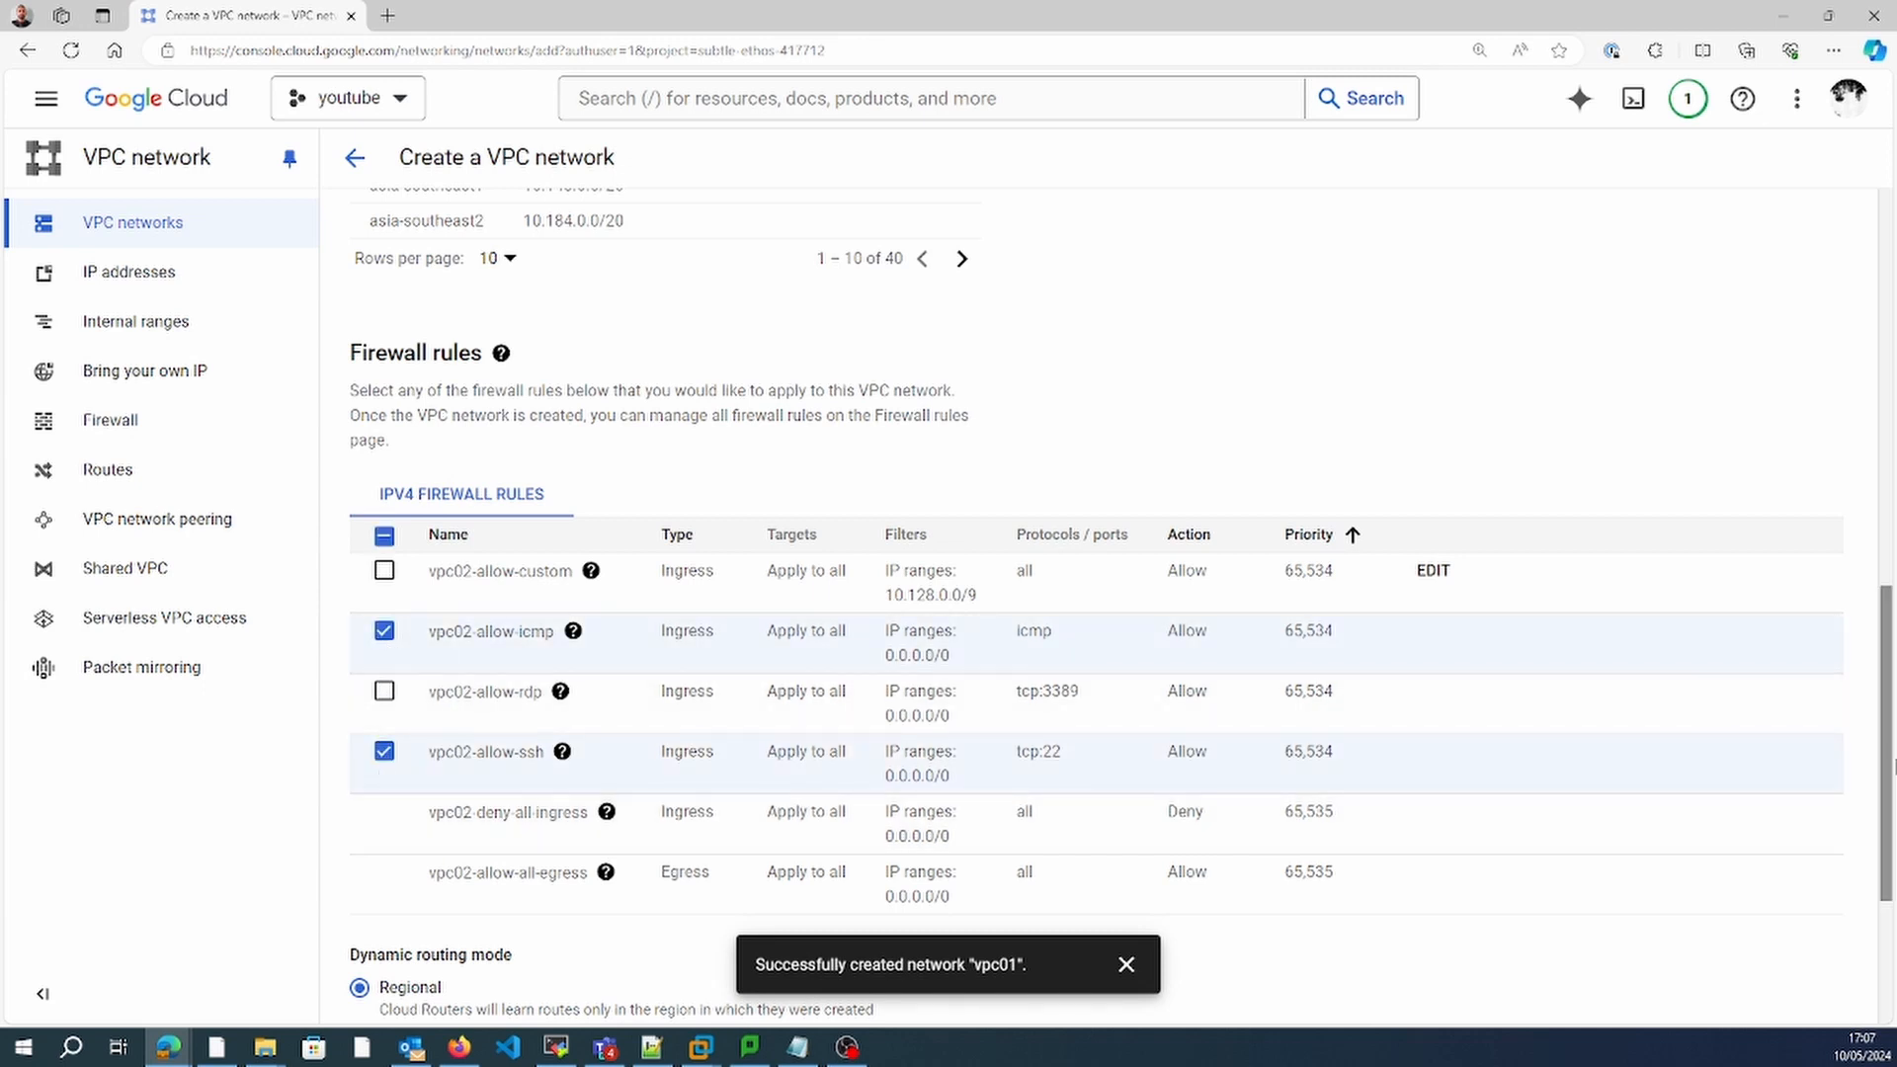
{"action": "left_click_drag", "start_coordinate": [1886, 867], "coordinate": [1886, 966]}
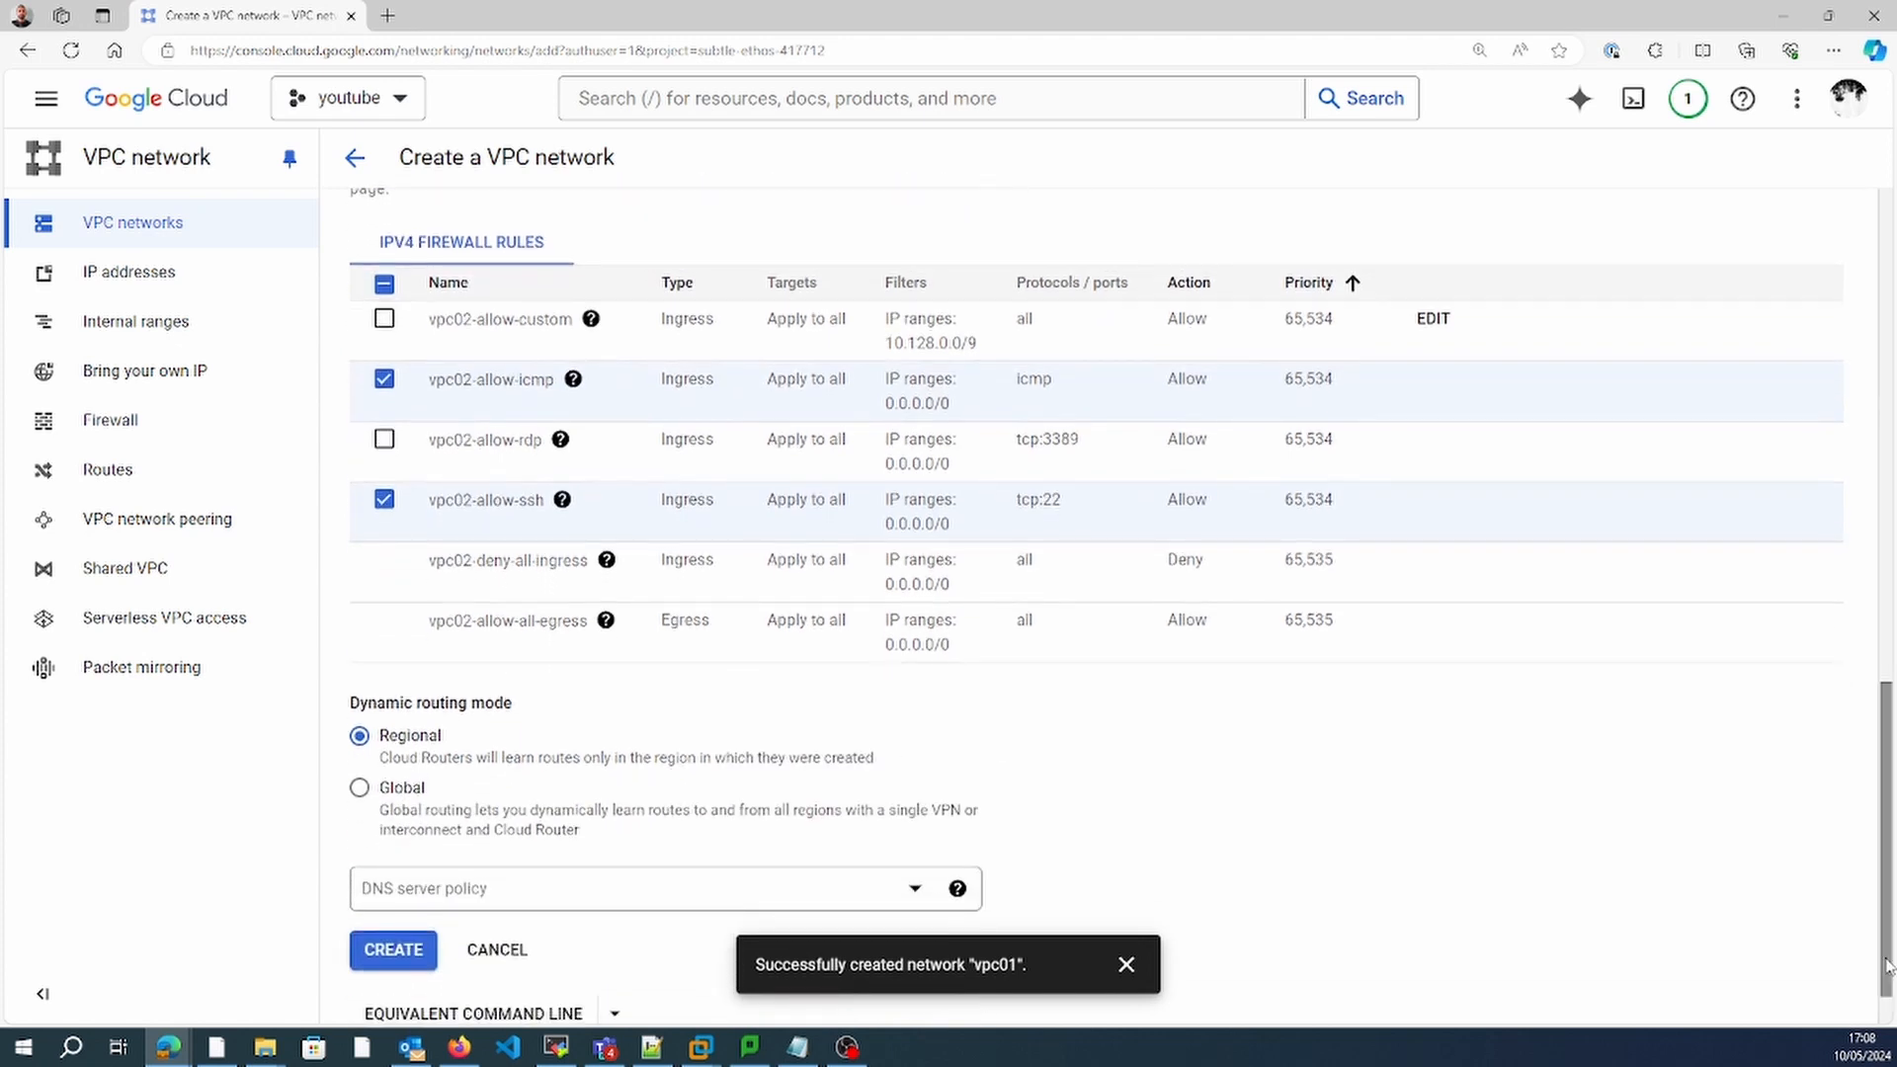
Set vpc02's dynamic routing mode to Global and create the network.
{"action": "left_click", "coordinate": [360, 787]}
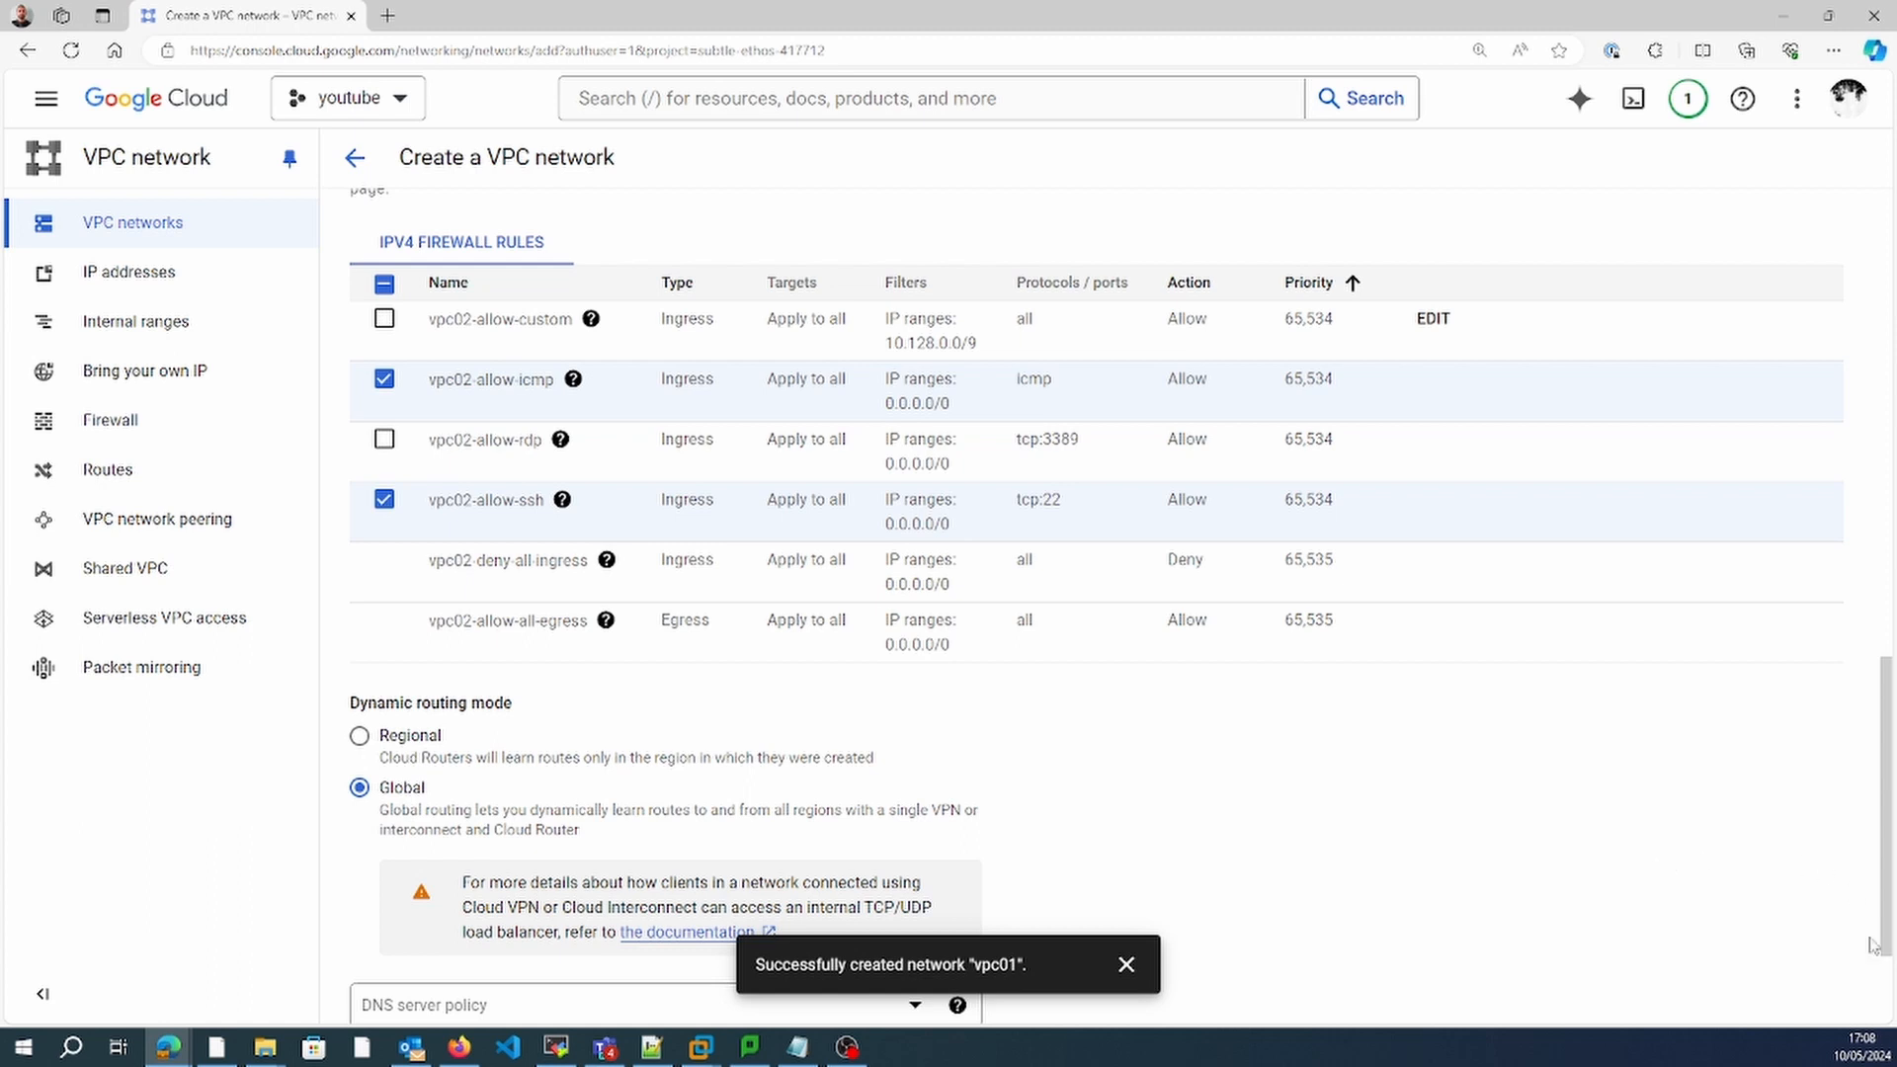
{"action": "scroll", "coordinate": [1872, 943], "scroll_direction": "down", "scroll_amount": 2}
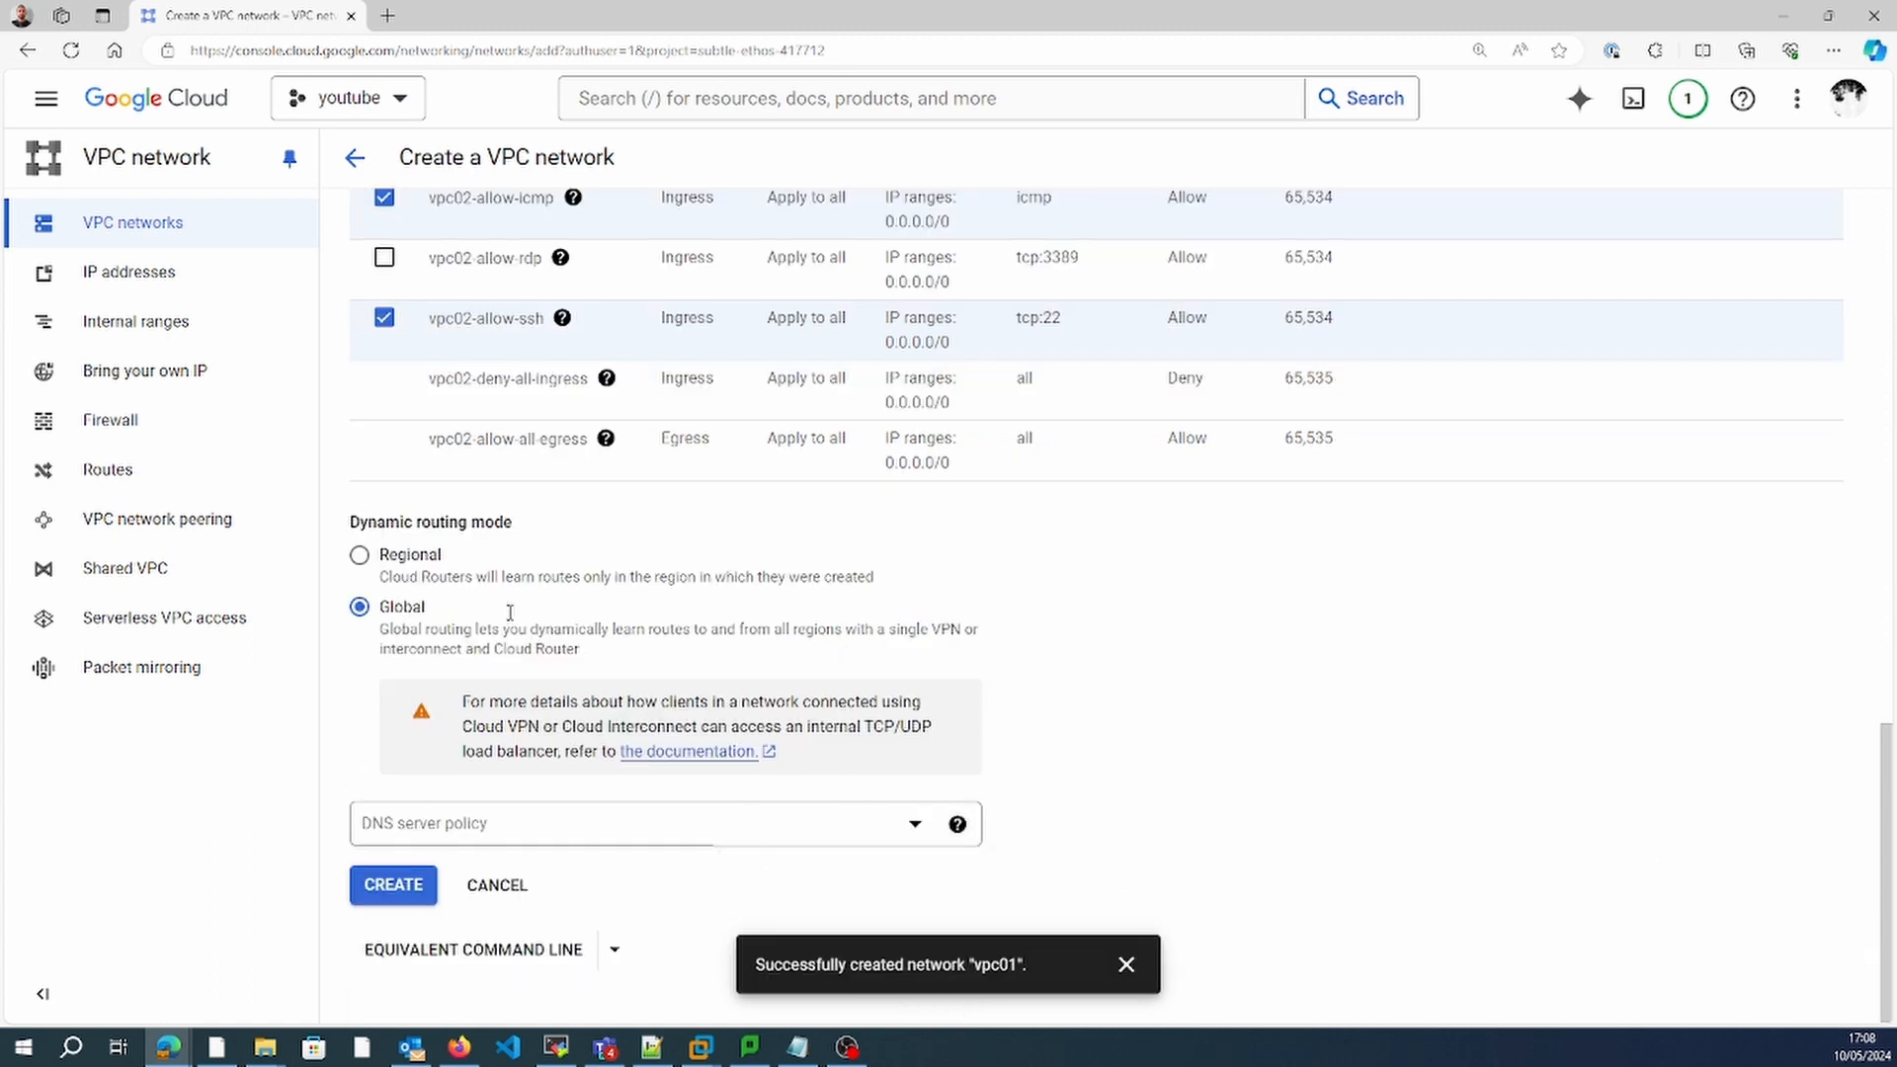
{"action": "left_click", "coordinate": [375, 894]}
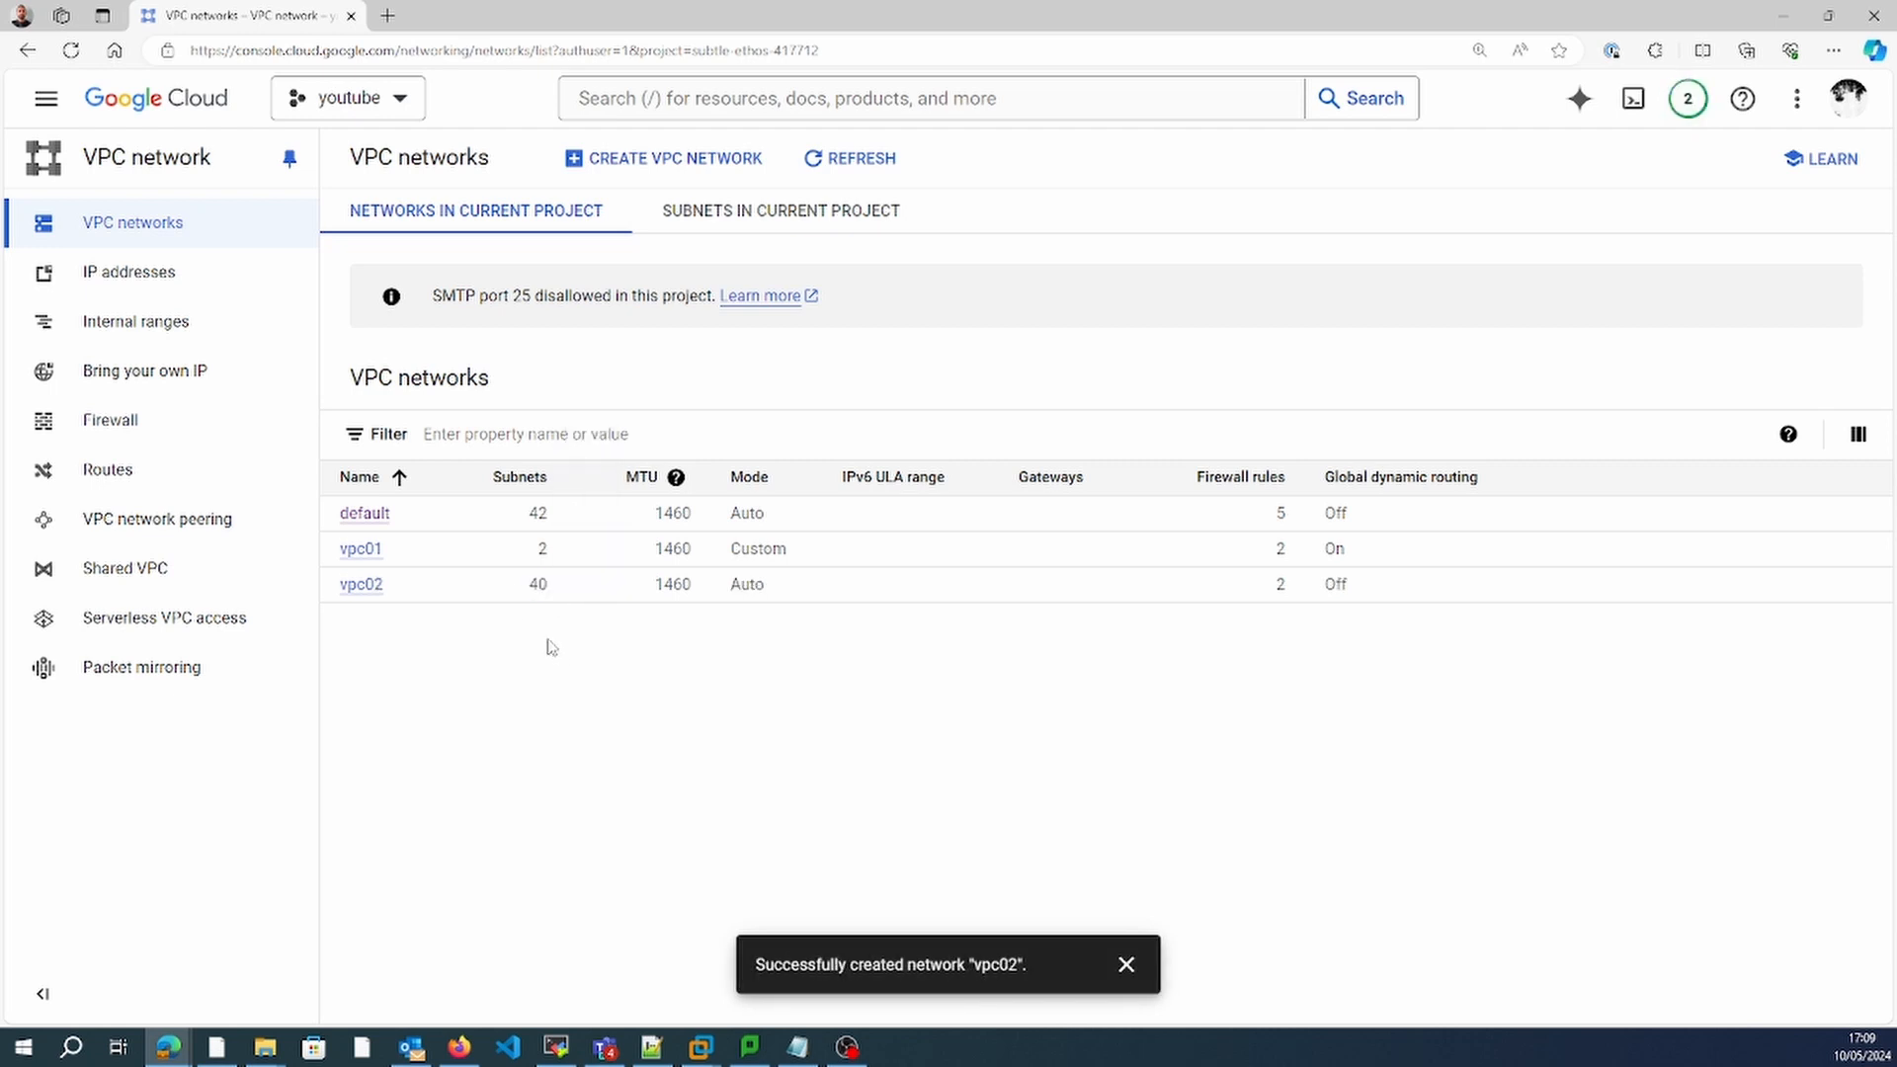
Review the list of subnets in the current project, including the regions and IPv4 ranges for vpc01 and vpc02.
{"action": "left_click", "coordinate": [731, 211]}
{"action": "scroll", "coordinate": [1528, 567], "scroll_direction": "down", "scroll_amount": 15}
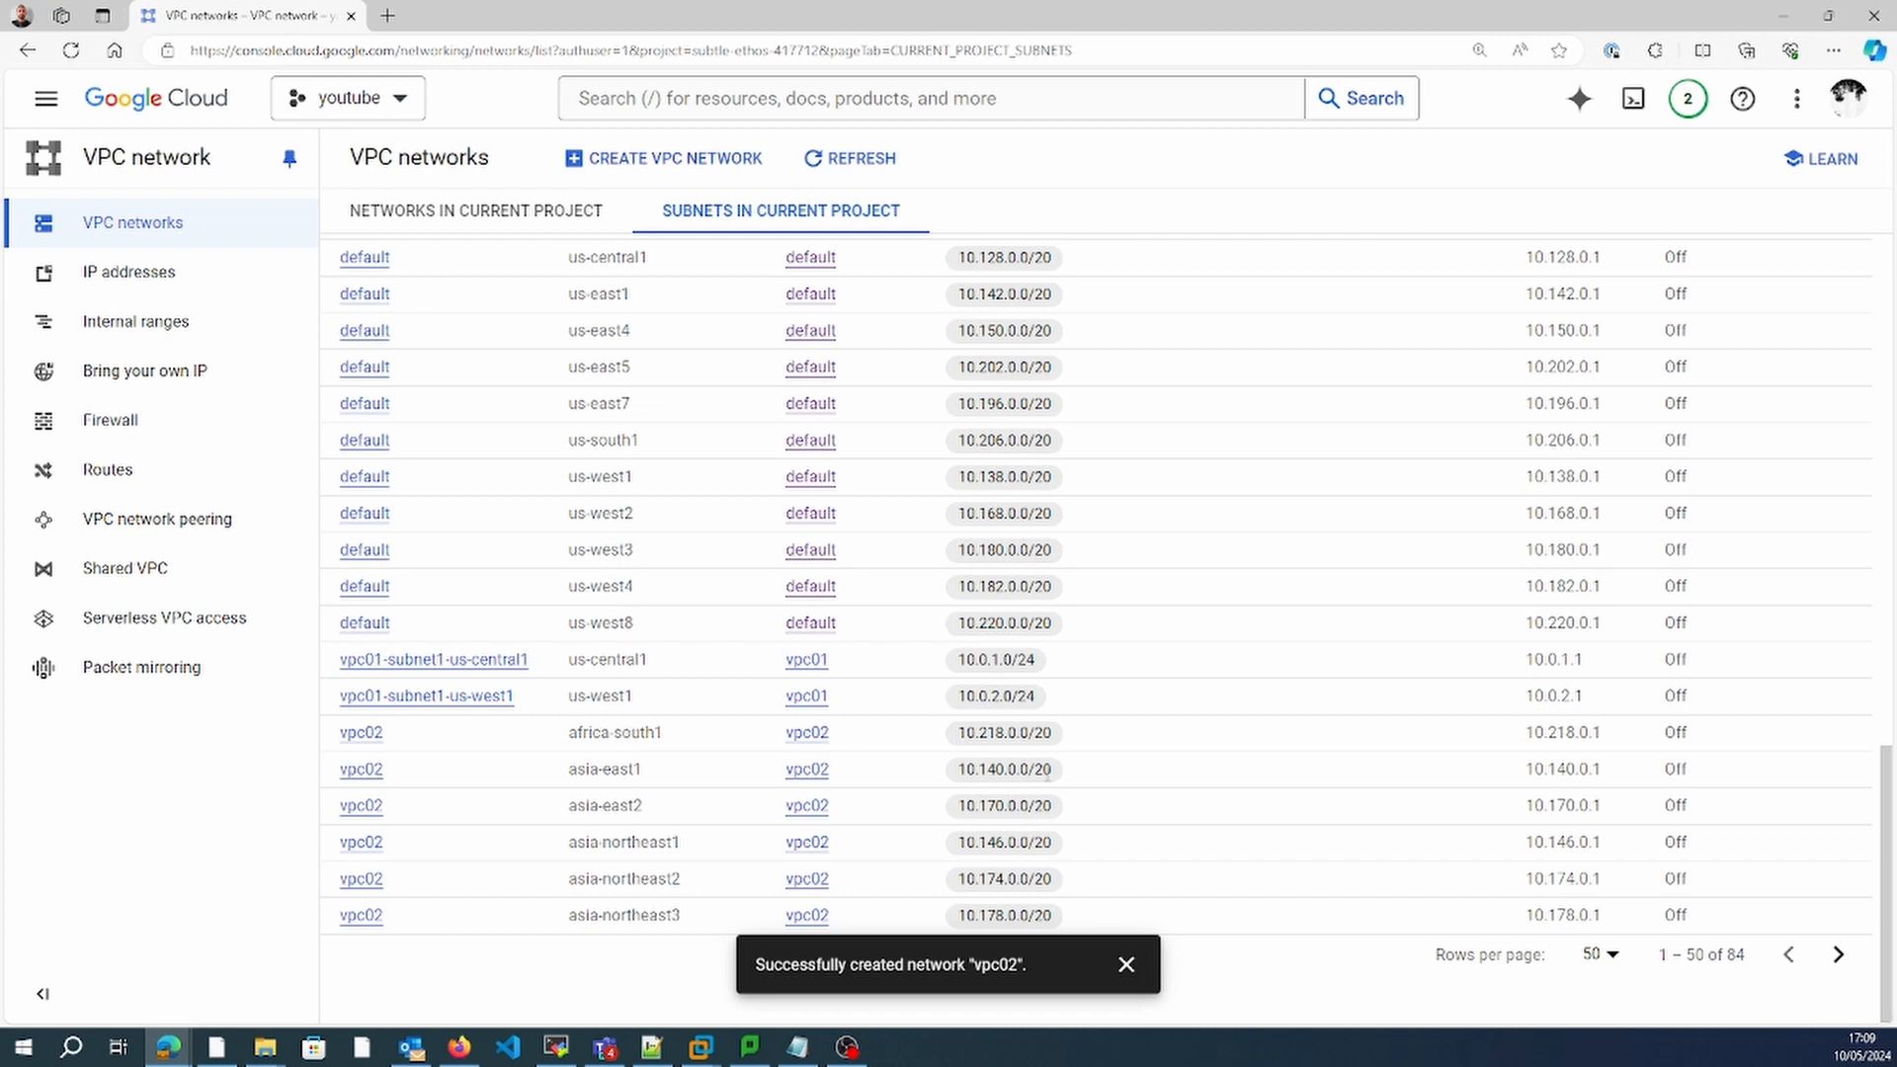
{"action": "left_click", "coordinate": [1127, 965]}
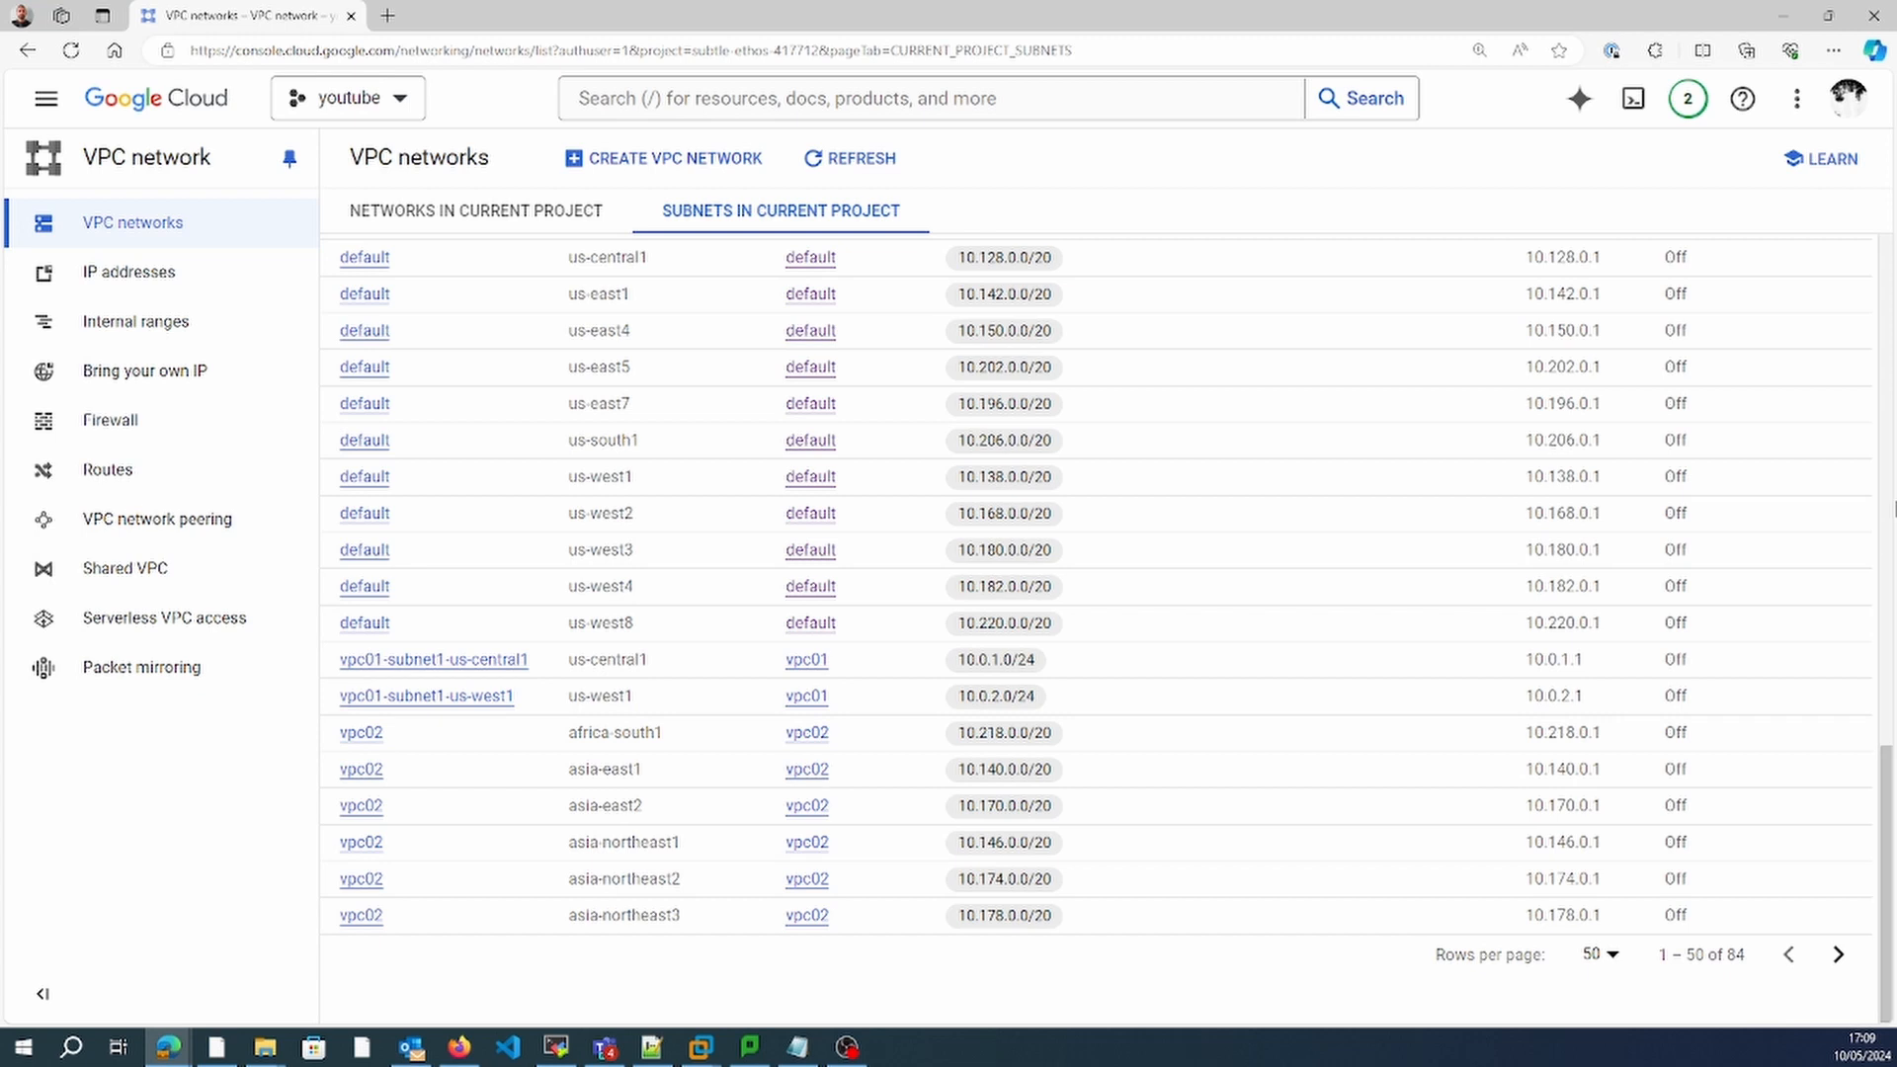
{"action": "left_click", "coordinate": [1888, 522]}
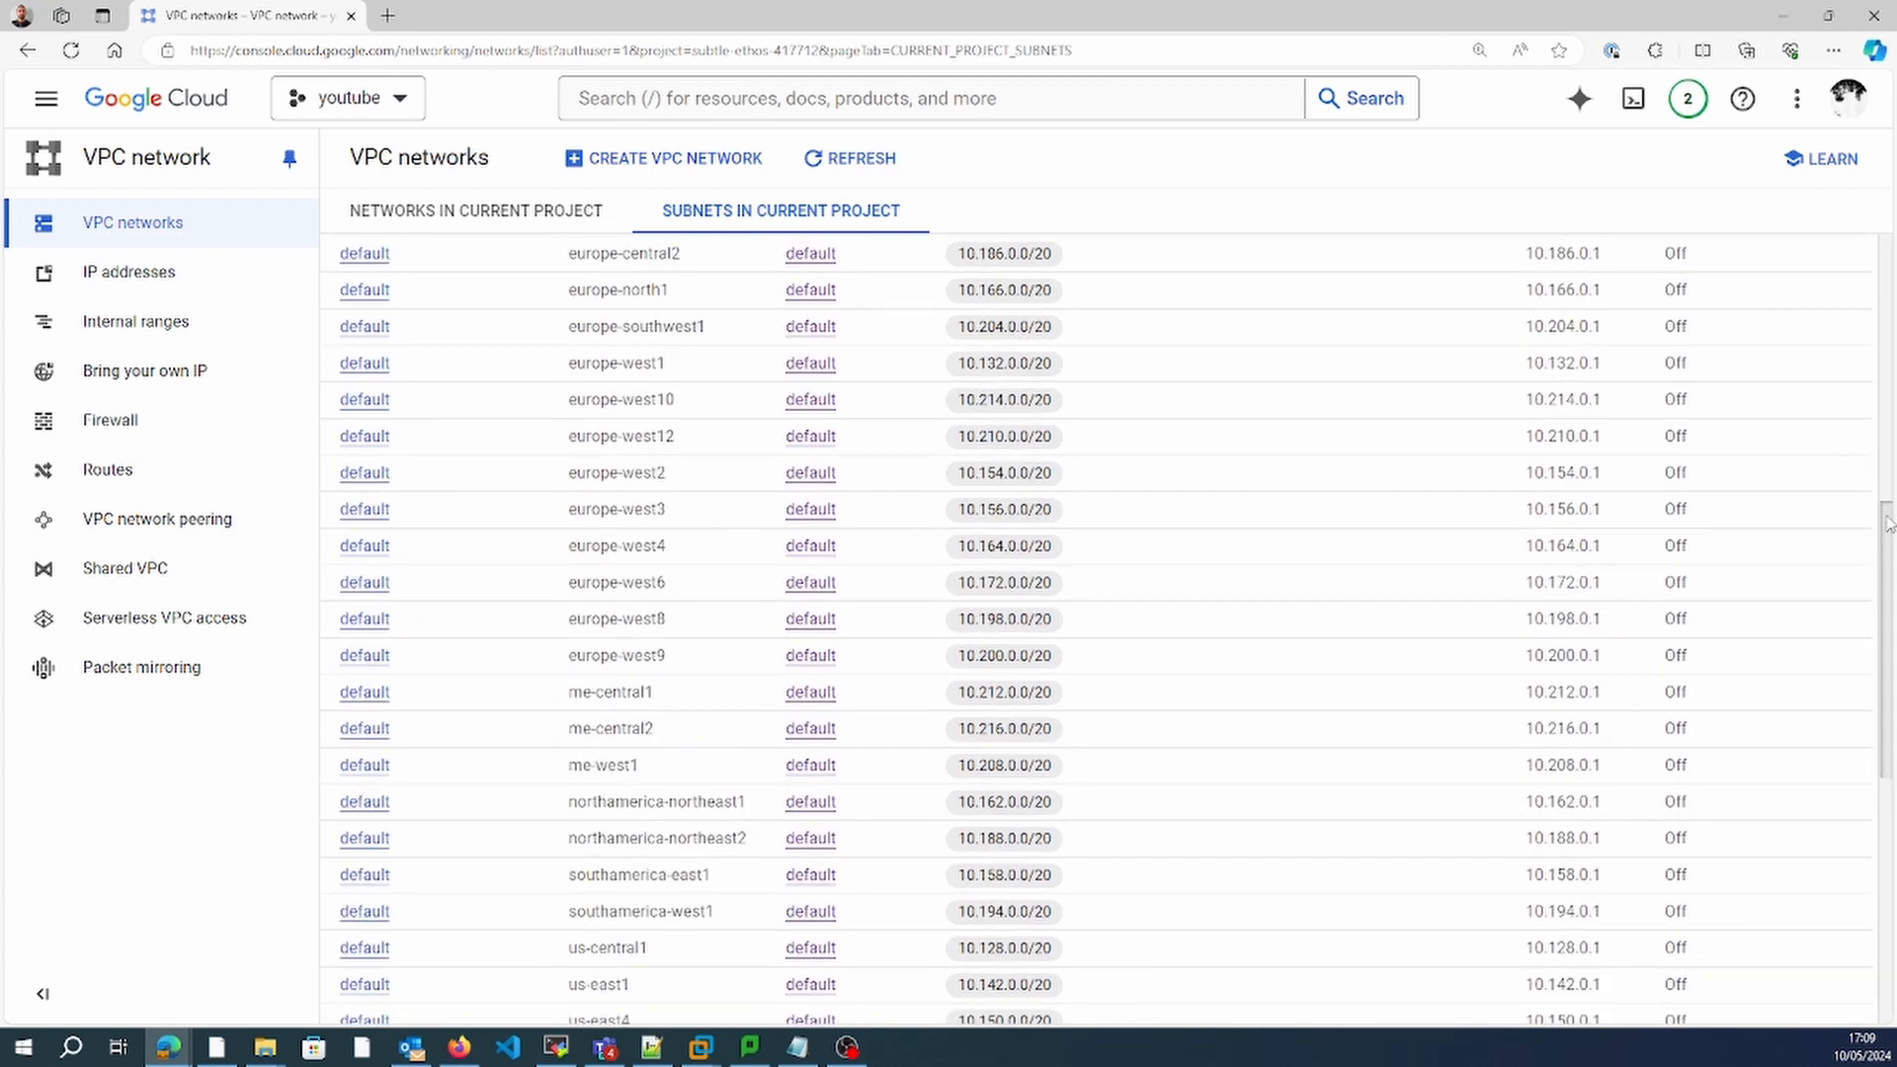
{"action": "left_click_drag", "start_coordinate": [1888, 521], "coordinate": [1894, 292]}
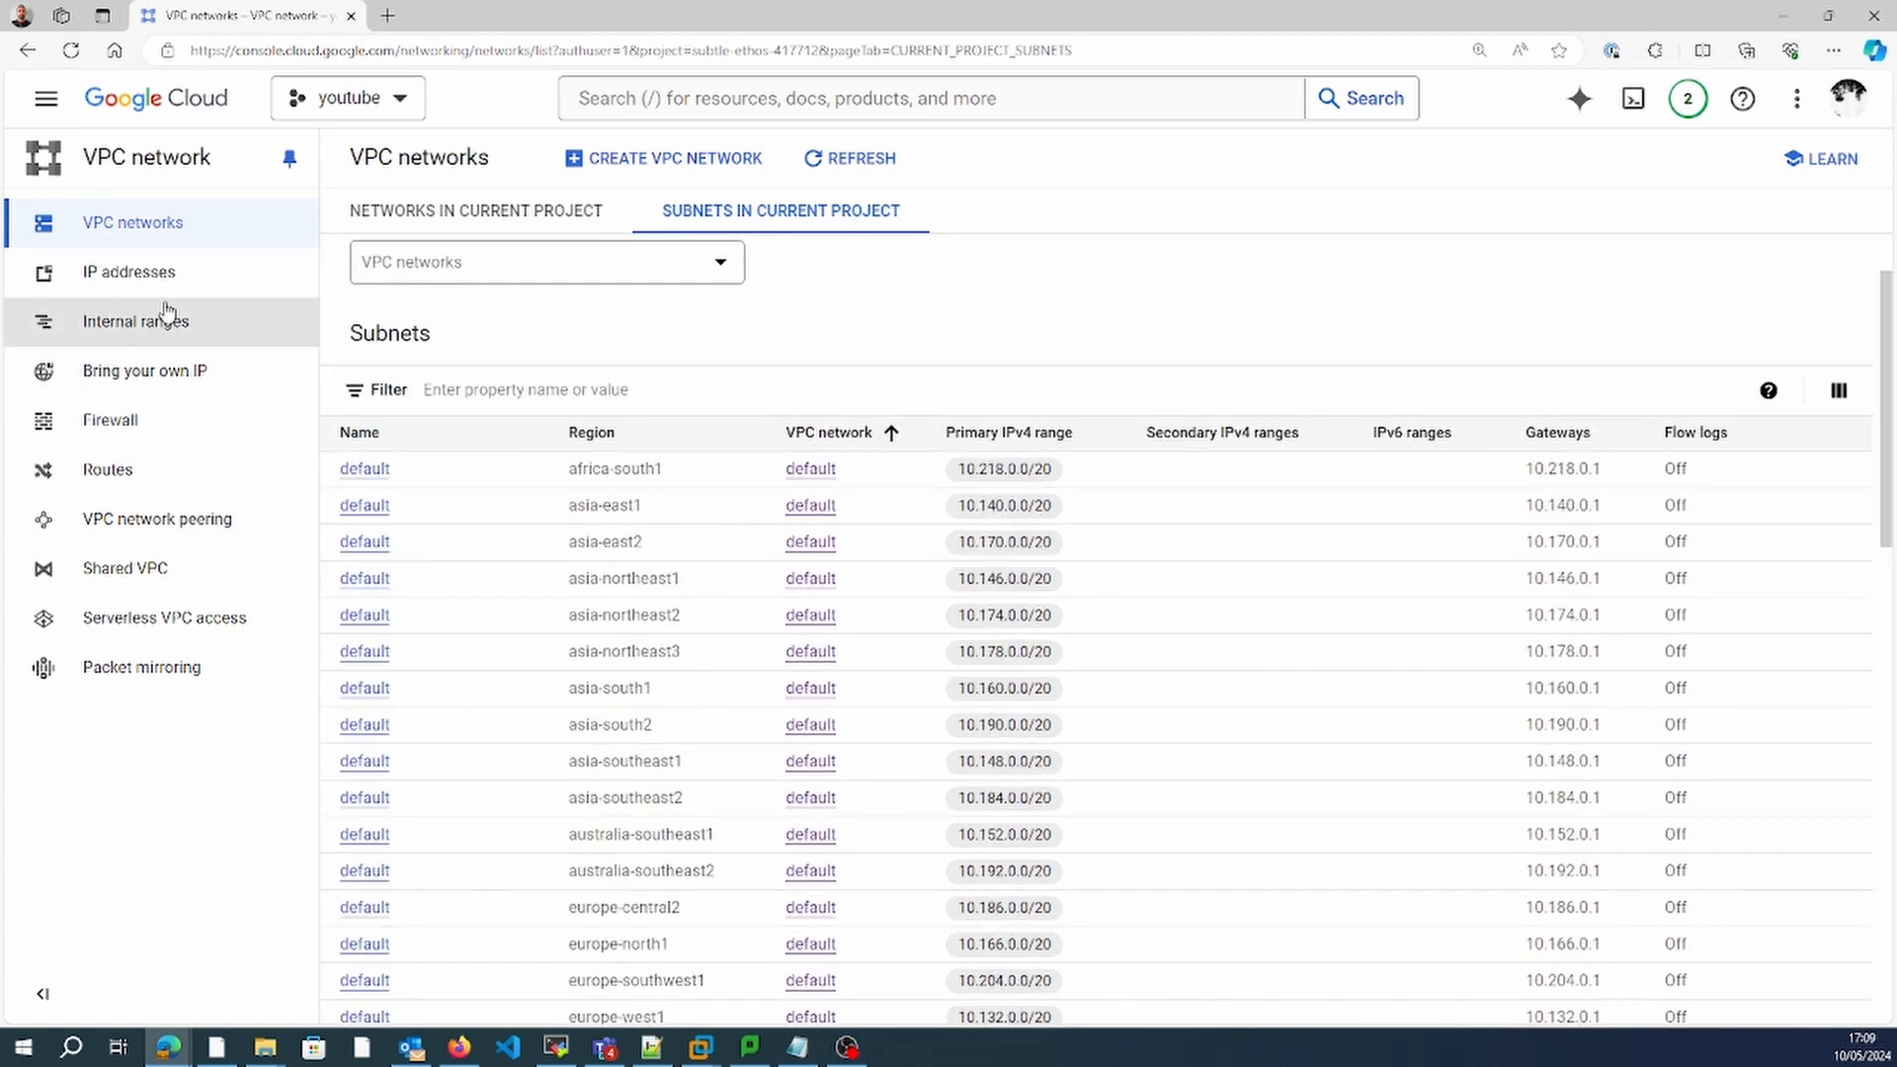
Examine the project's VPC firewall rules for the ICMP and SSH entries of vpc01 and vpc02.
{"action": "left_click", "coordinate": [139, 422]}
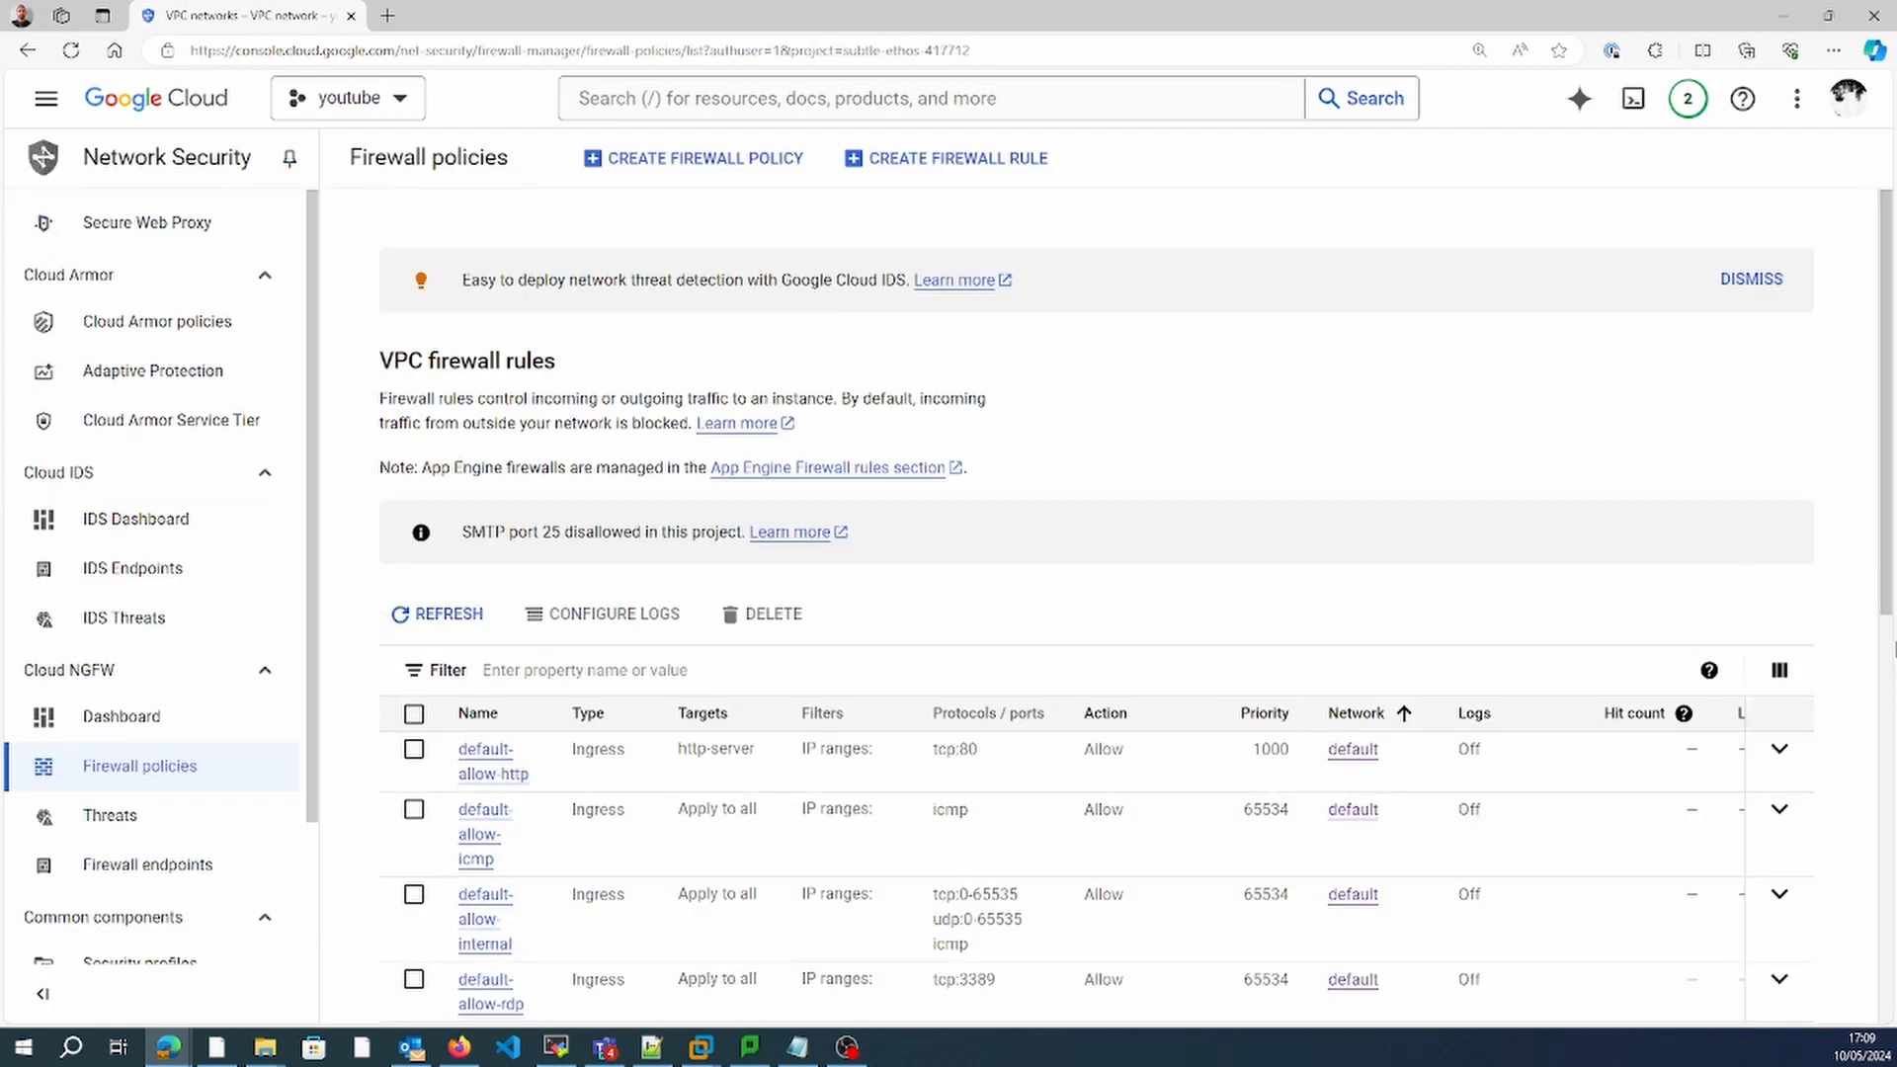
{"action": "left_click", "coordinate": [1894, 660]}
{"action": "left_click_drag", "start_coordinate": [1894, 663], "coordinate": [1893, 587]}
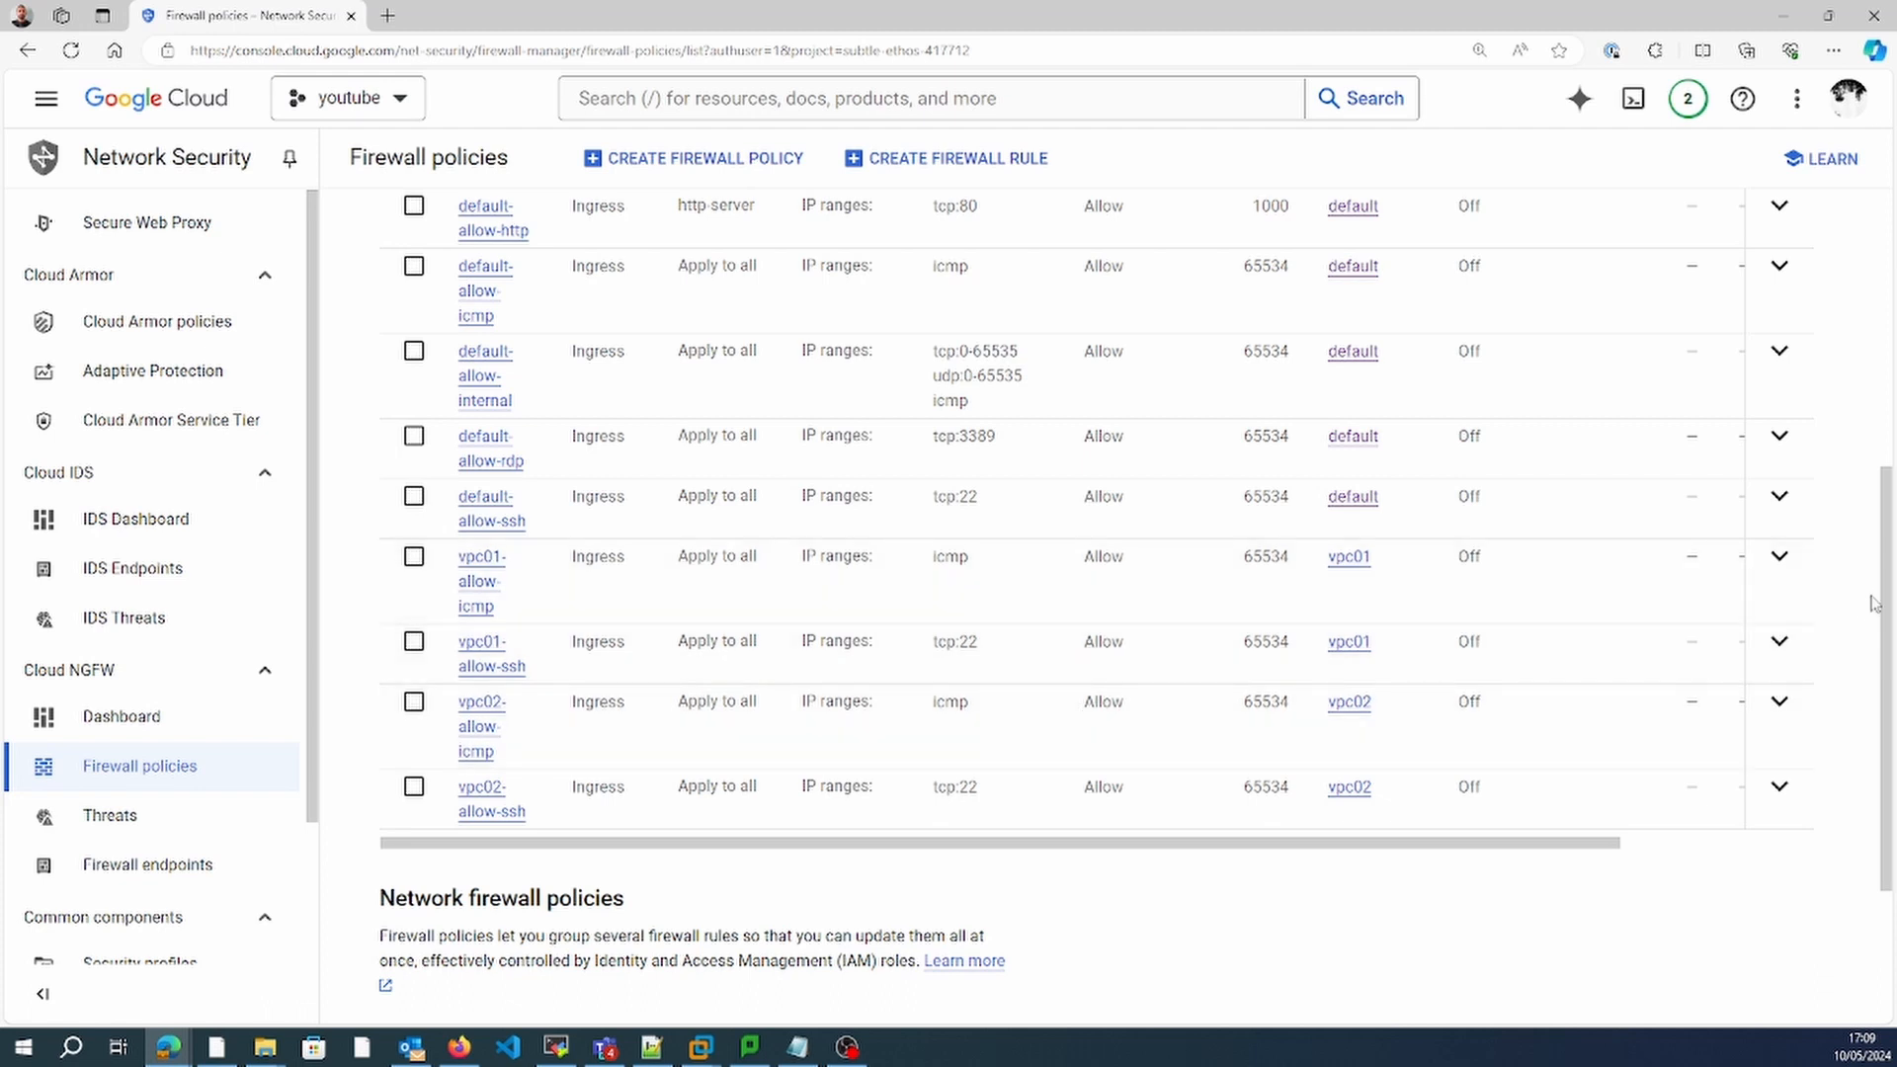
{"action": "scroll", "coordinate": [1888, 600], "scroll_direction": "up", "scroll_amount": 5}
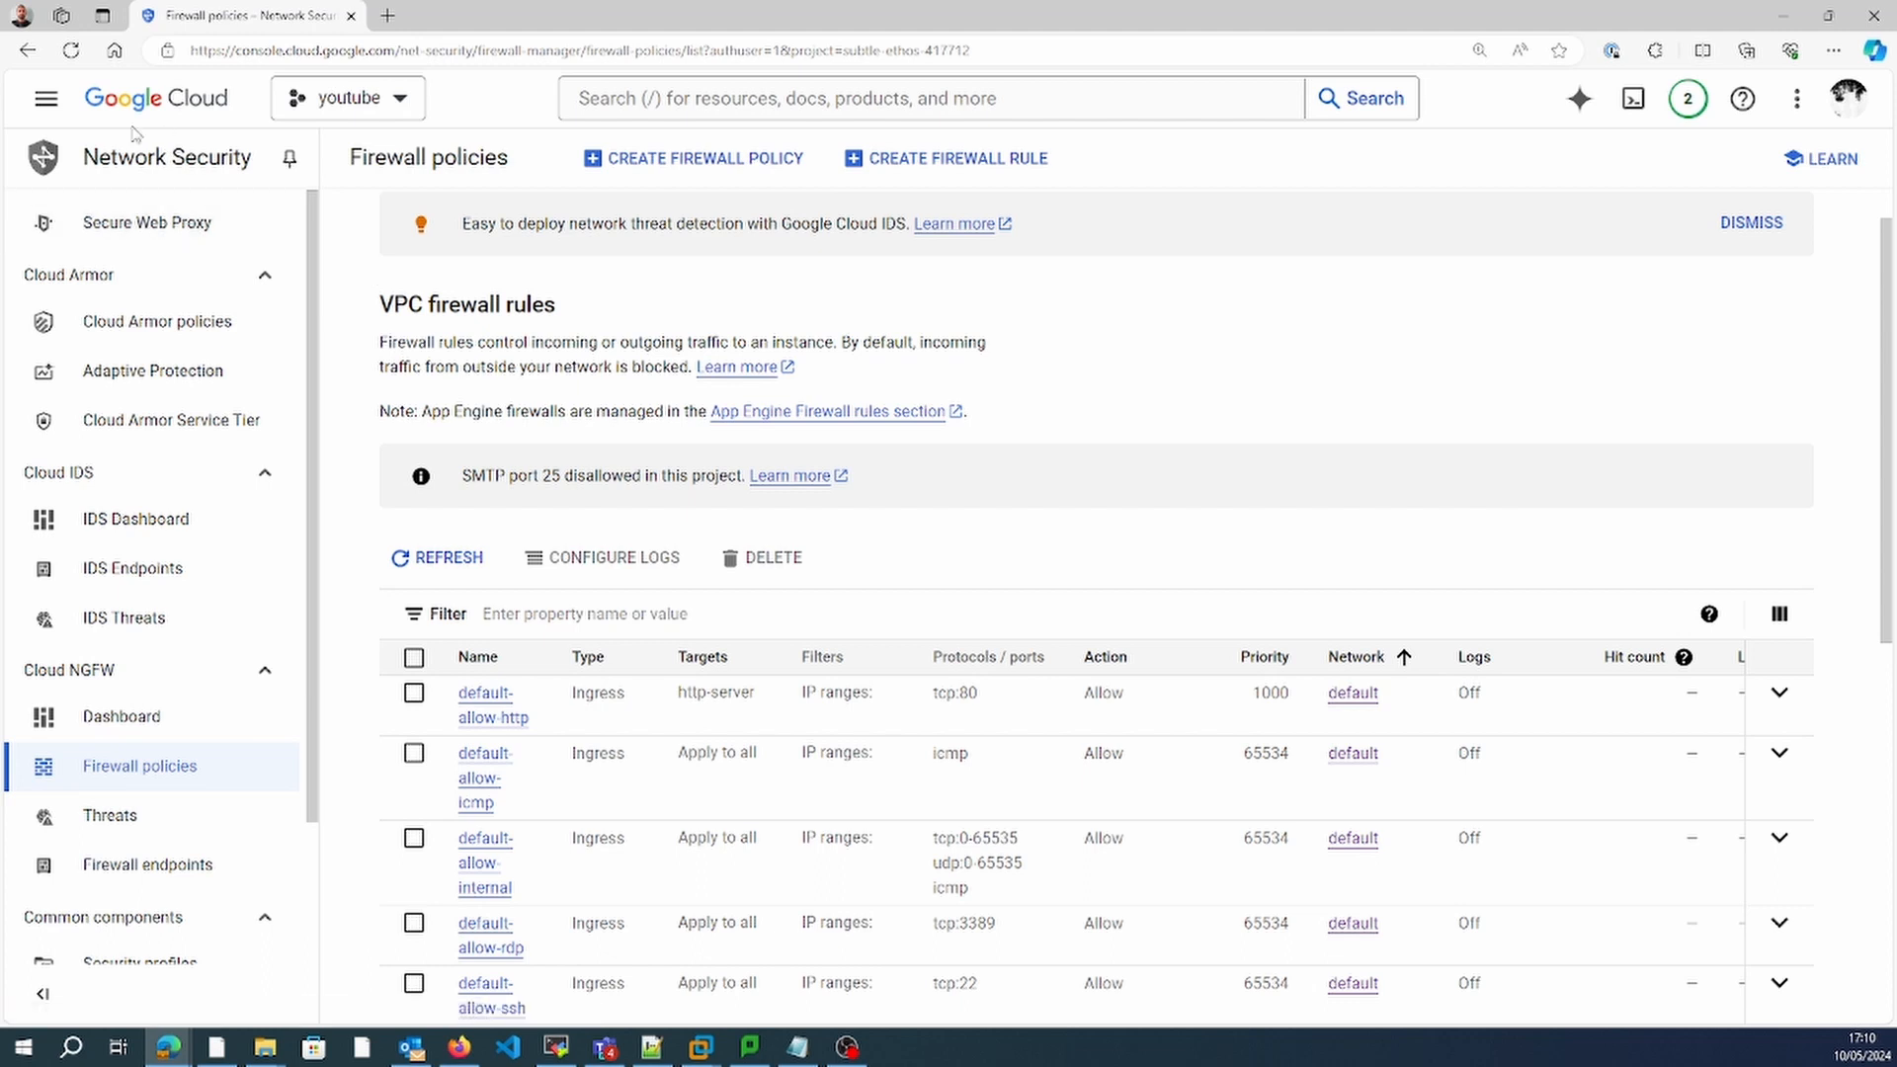
{"action": "scroll", "coordinate": [1892, 755], "scroll_direction": "down", "scroll_amount": 2}
{"action": "left_click_drag", "start_coordinate": [1893, 756], "coordinate": [1892, 857]}
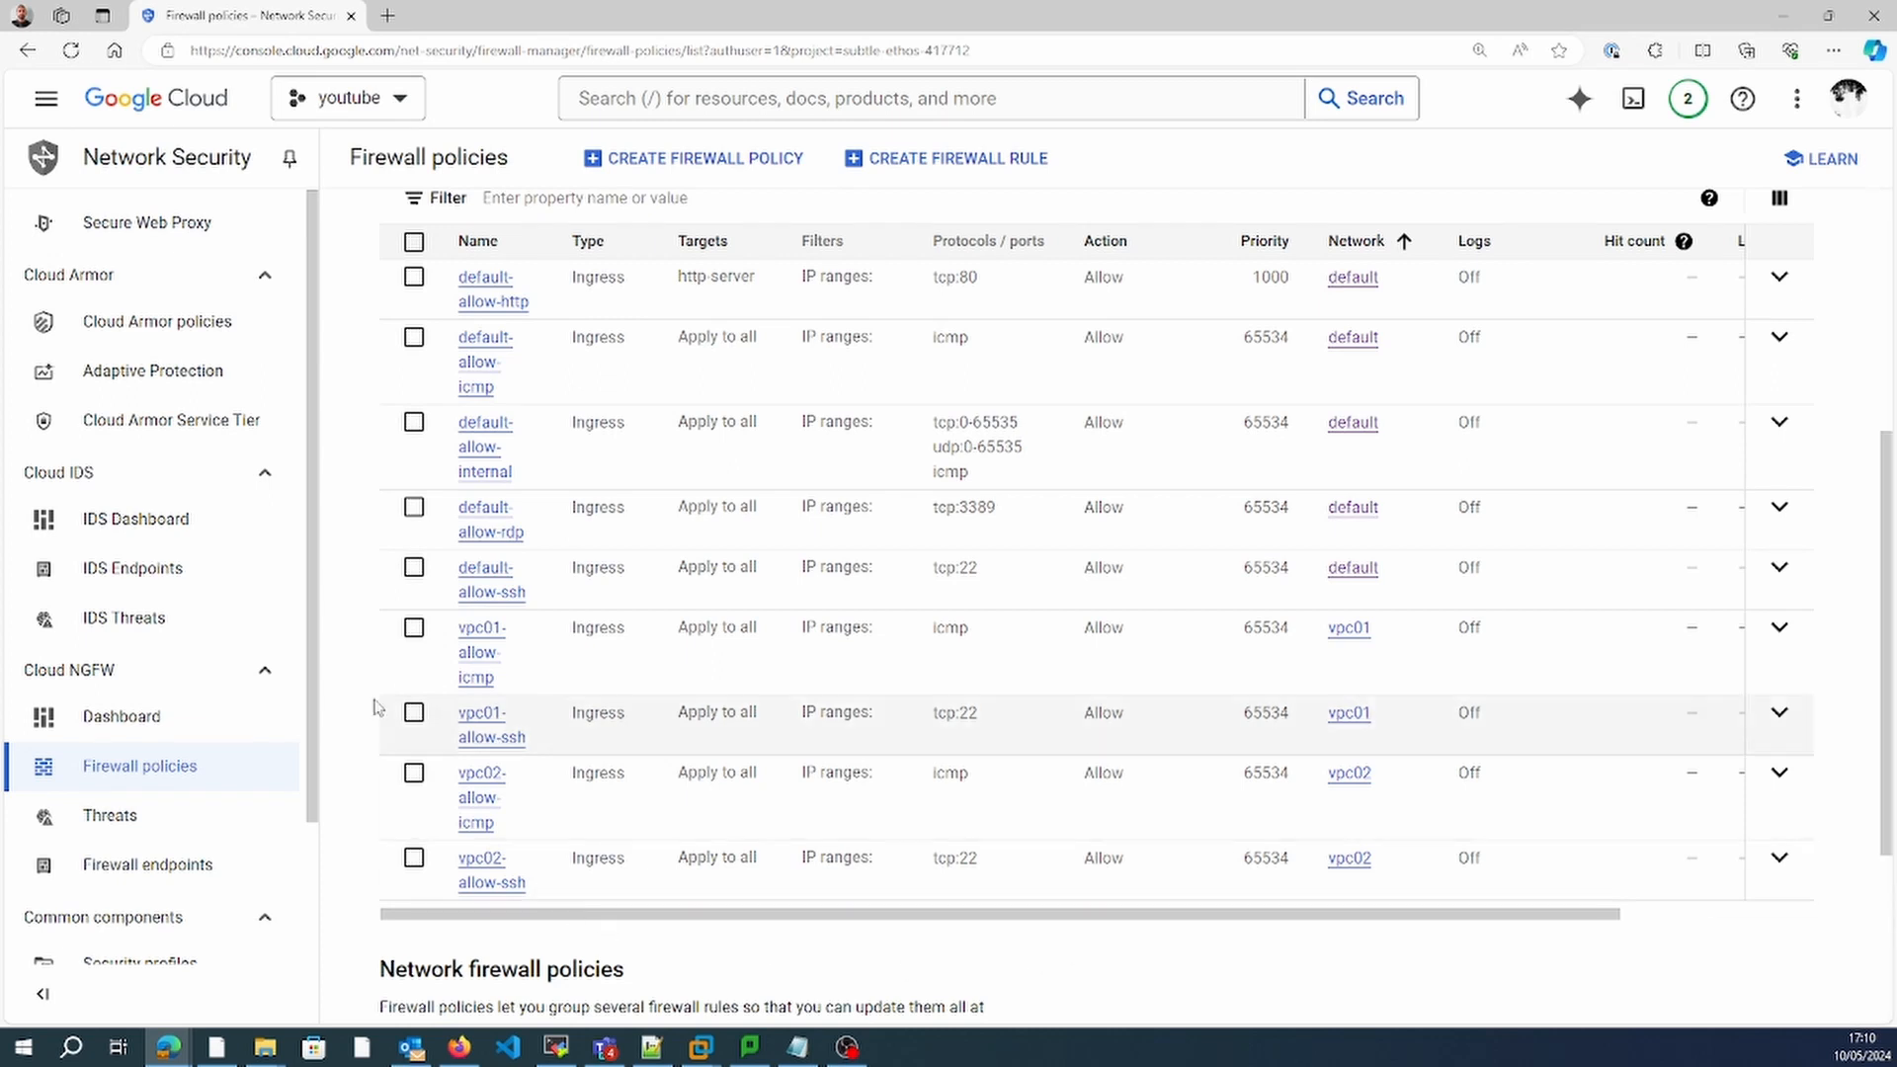
Start creating a Compute Engine VM instance named sev1.
{"action": "left_click", "coordinate": [59, 116]}
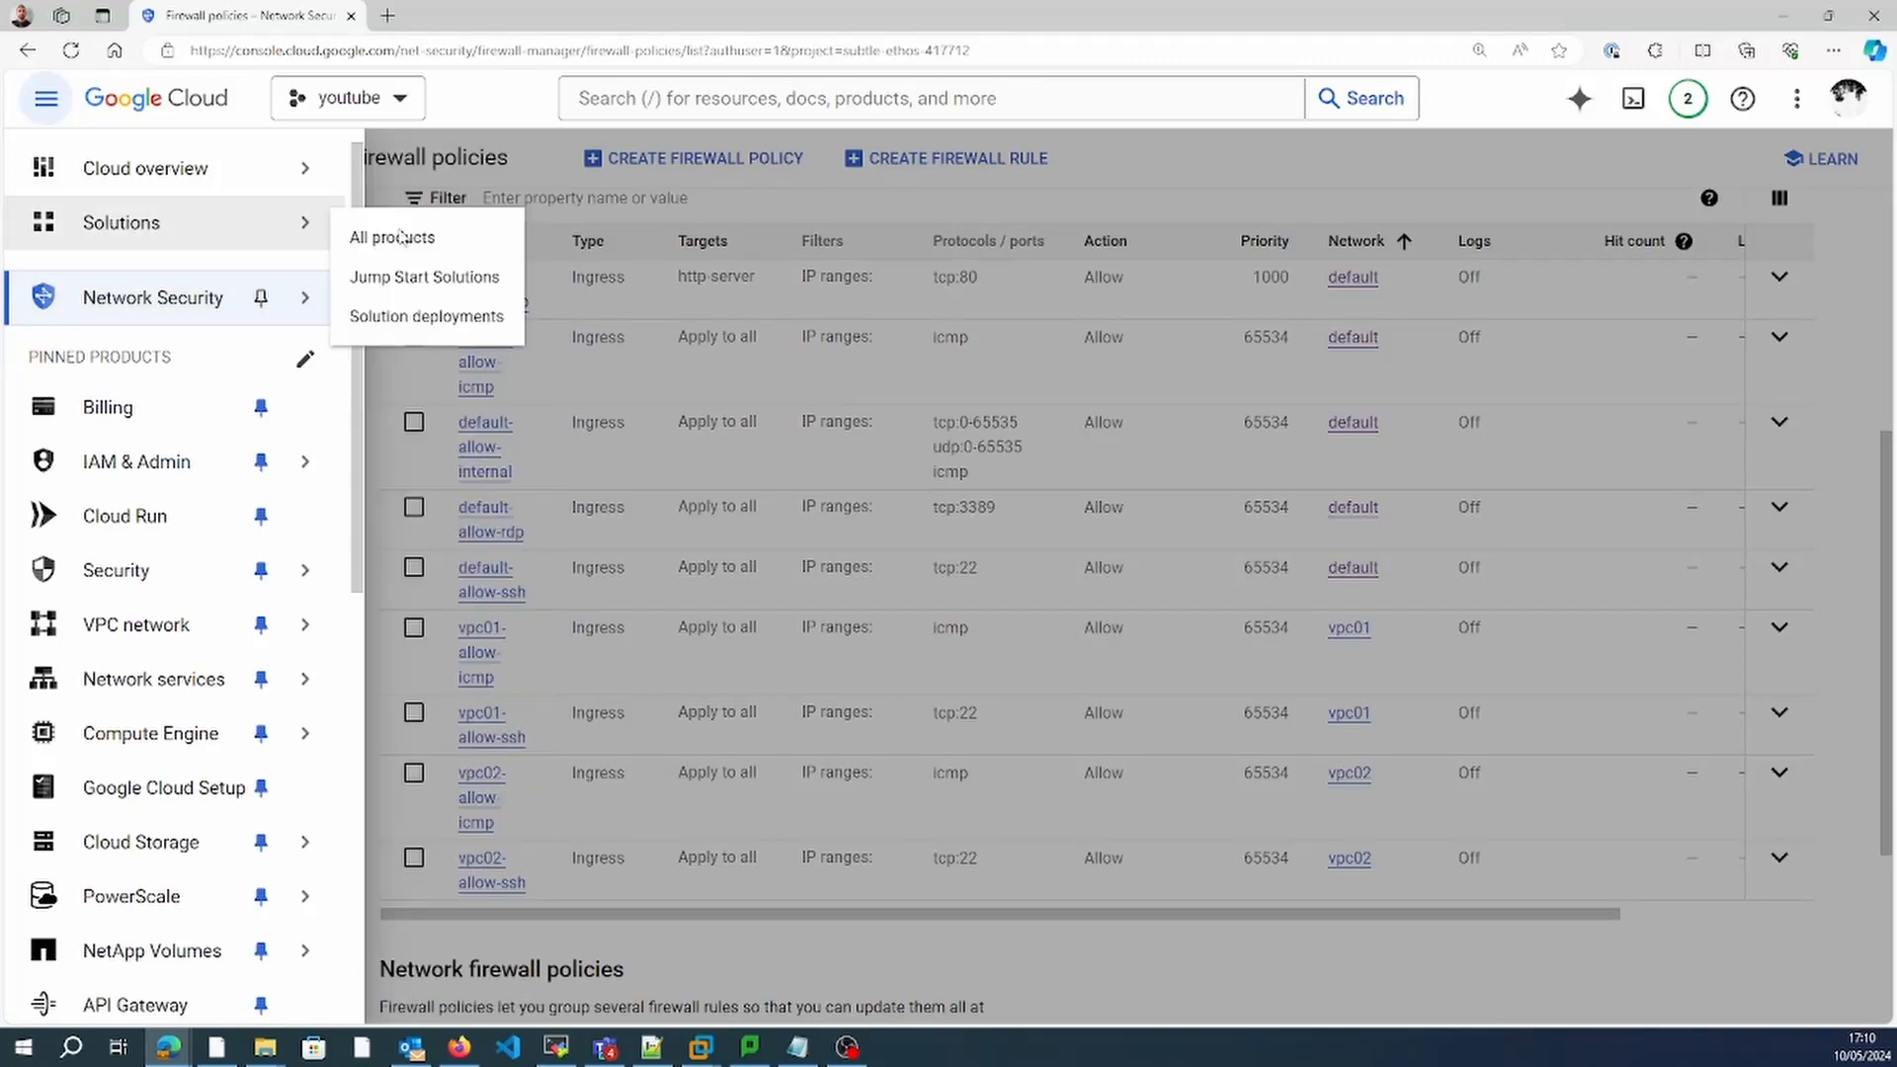
{"action": "mouse_move", "coordinate": [196, 695]}
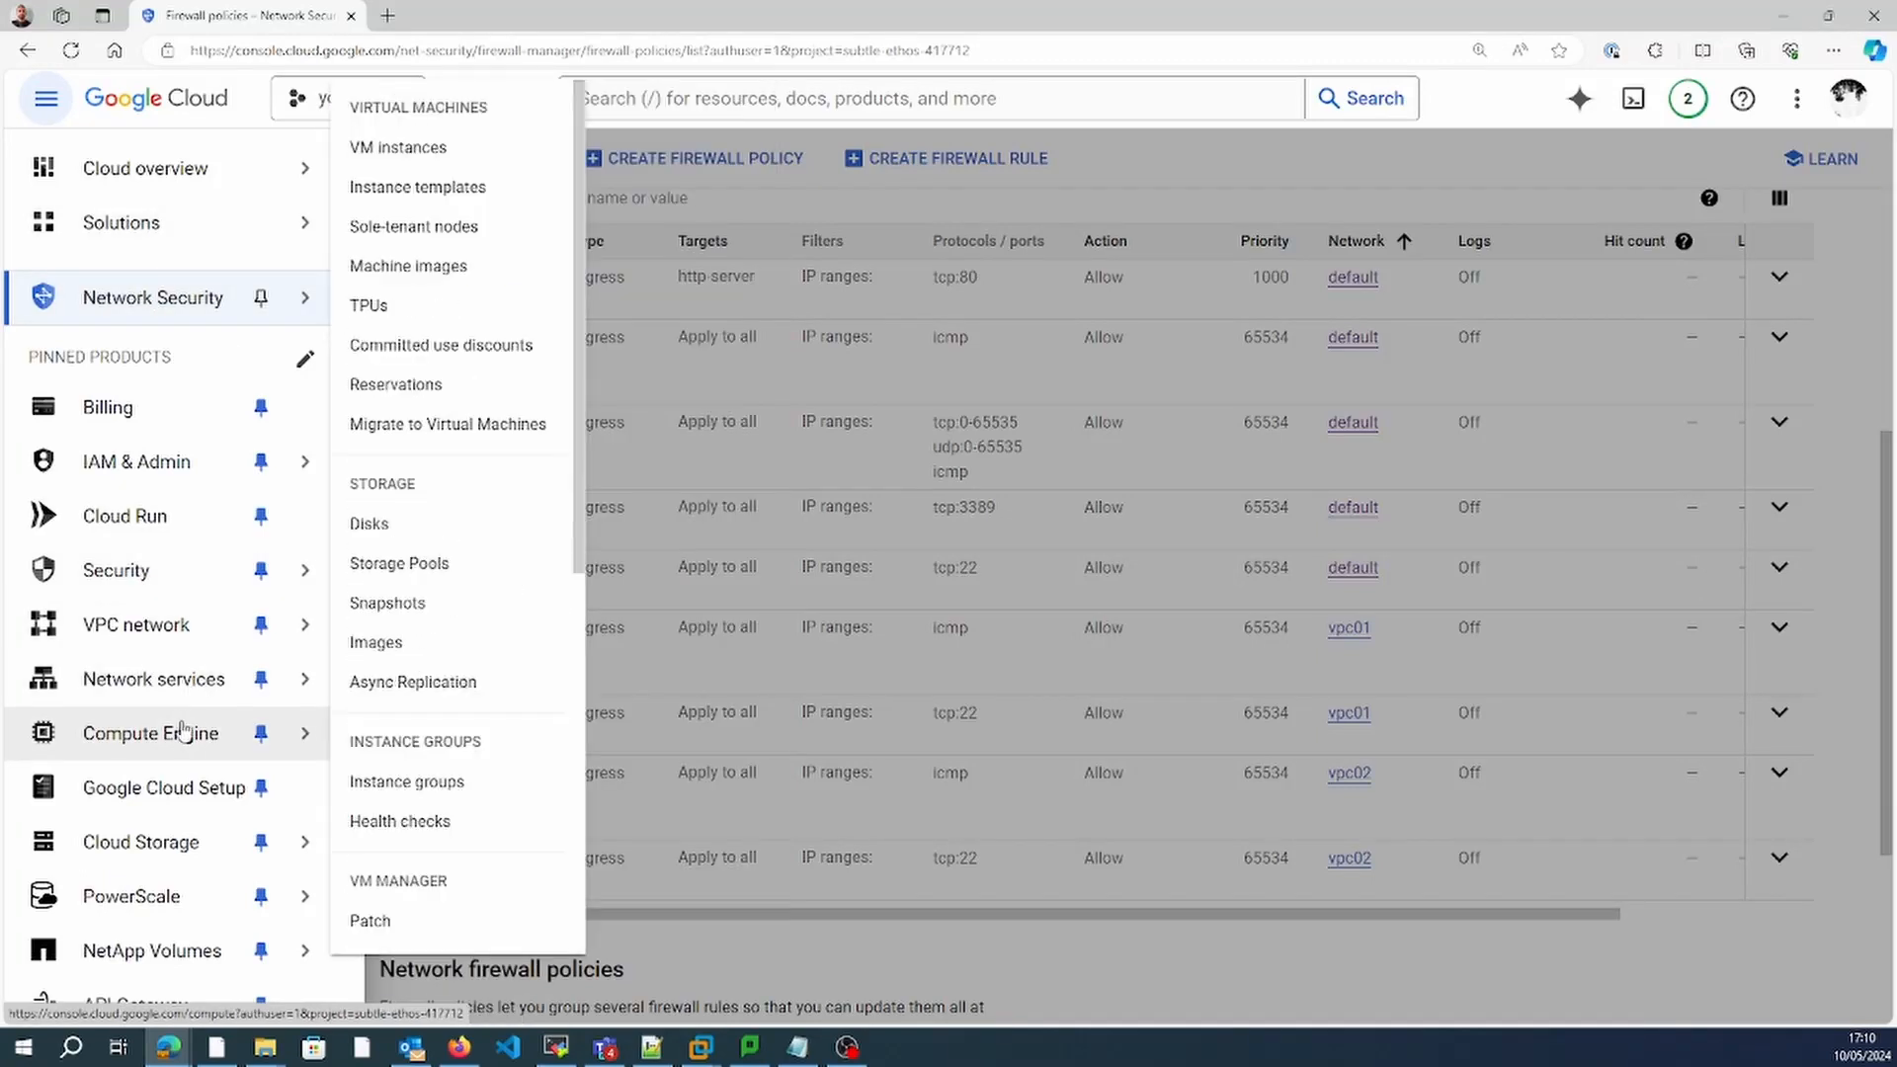
{"action": "left_click", "coordinate": [184, 733]}
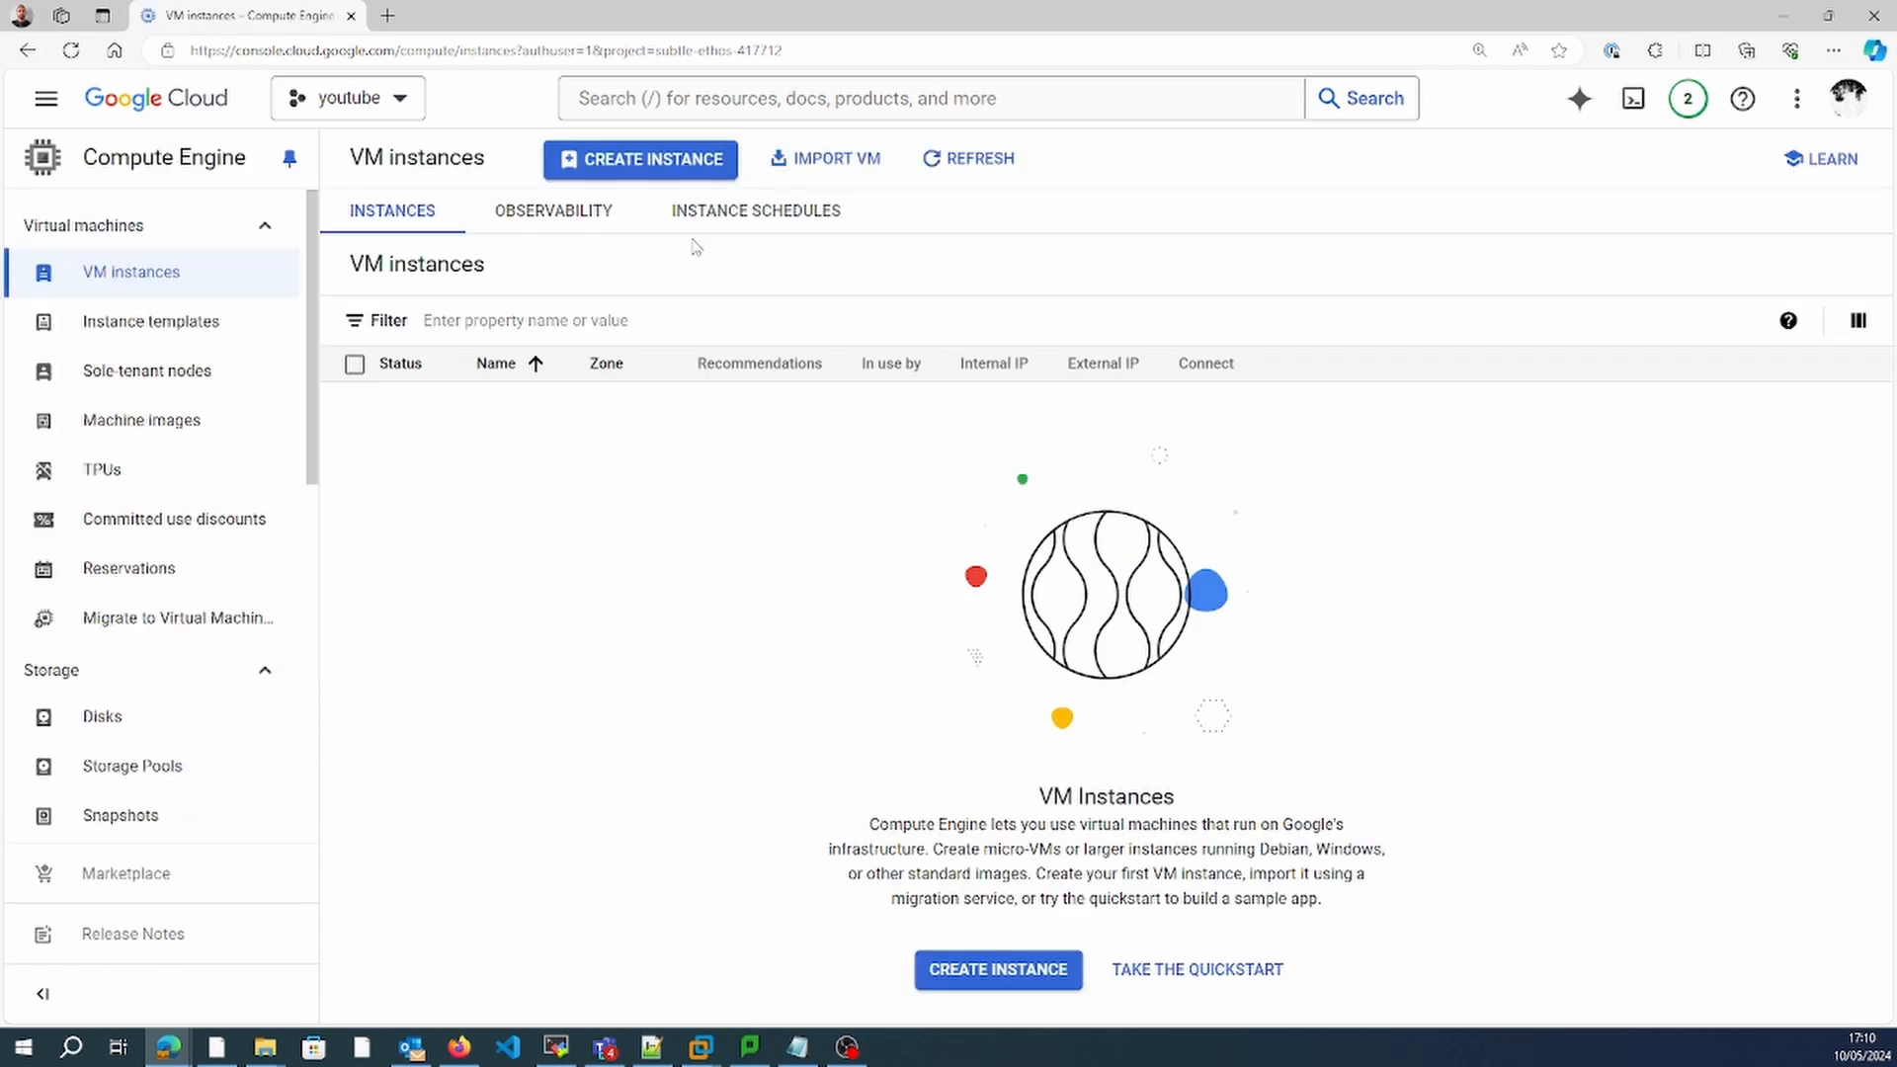
{"action": "left_click", "coordinate": [662, 162]}
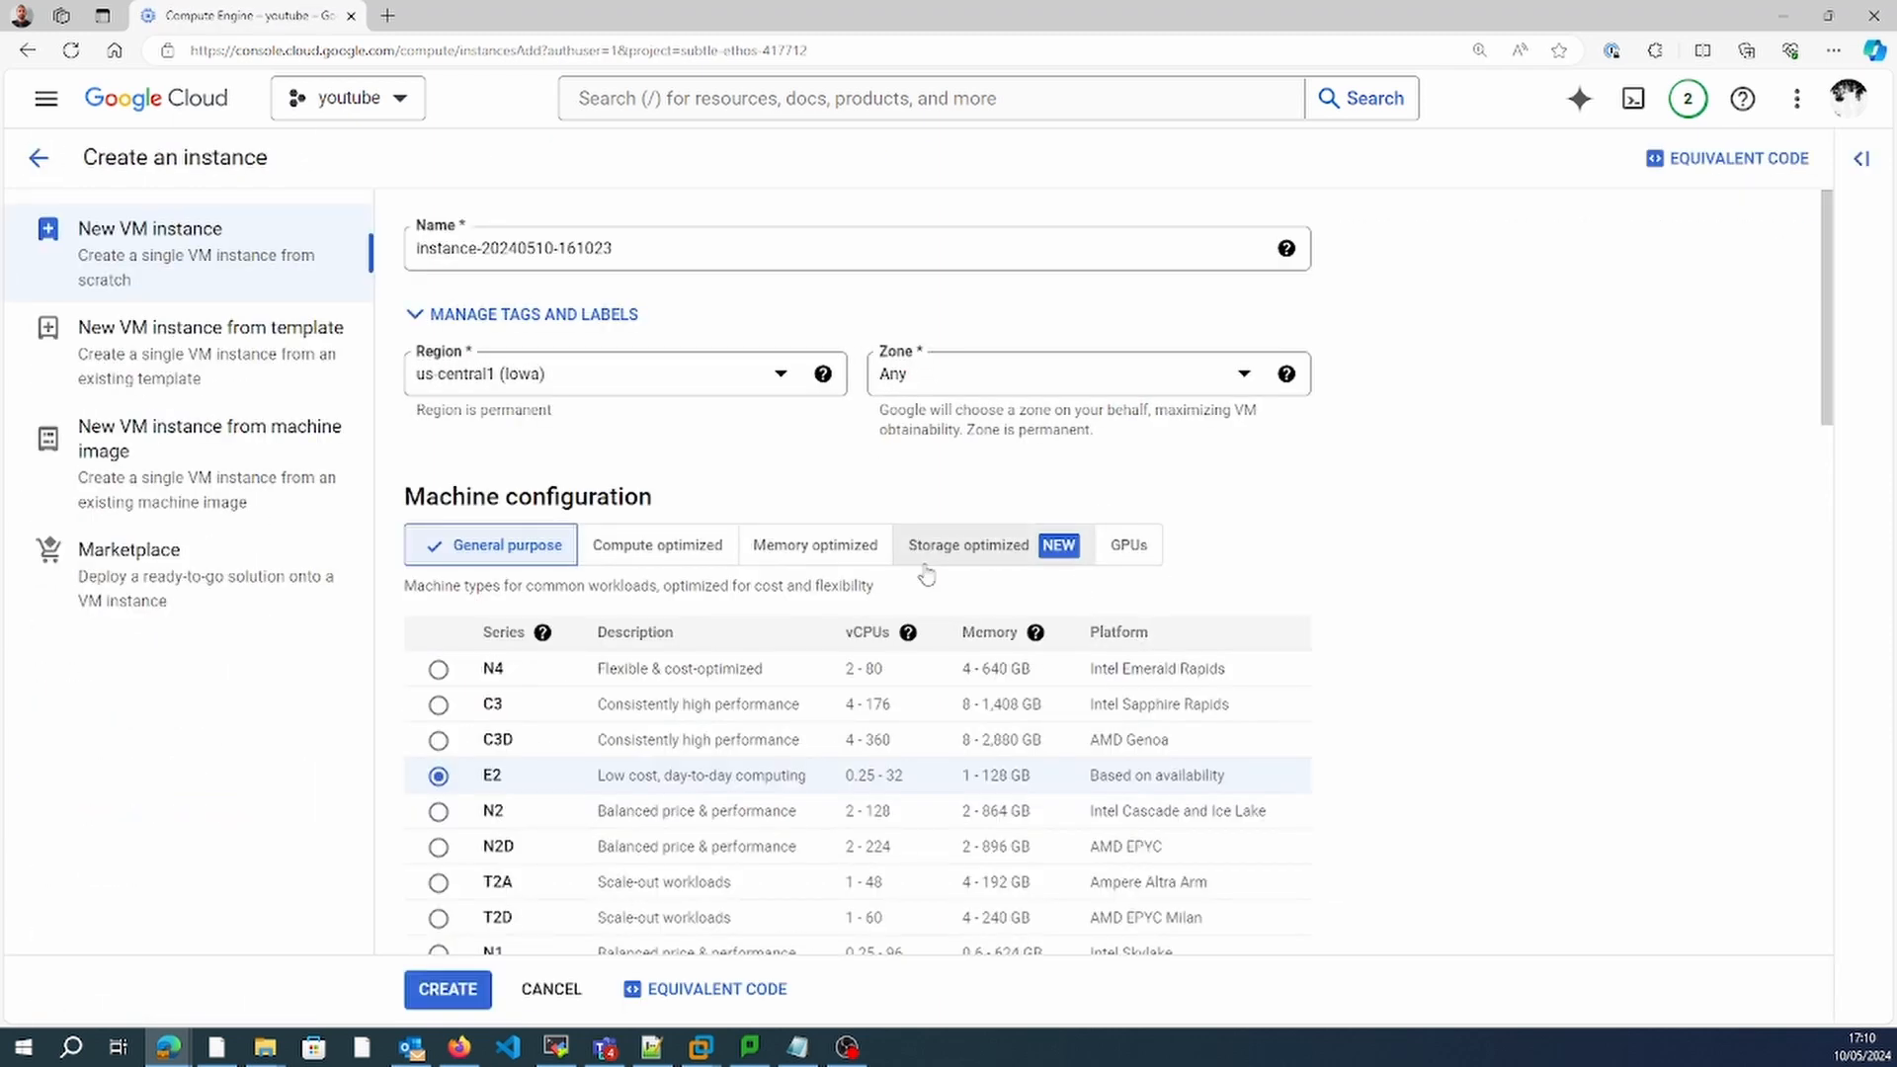
{"action": "triple_click", "coordinate": [754, 260]}
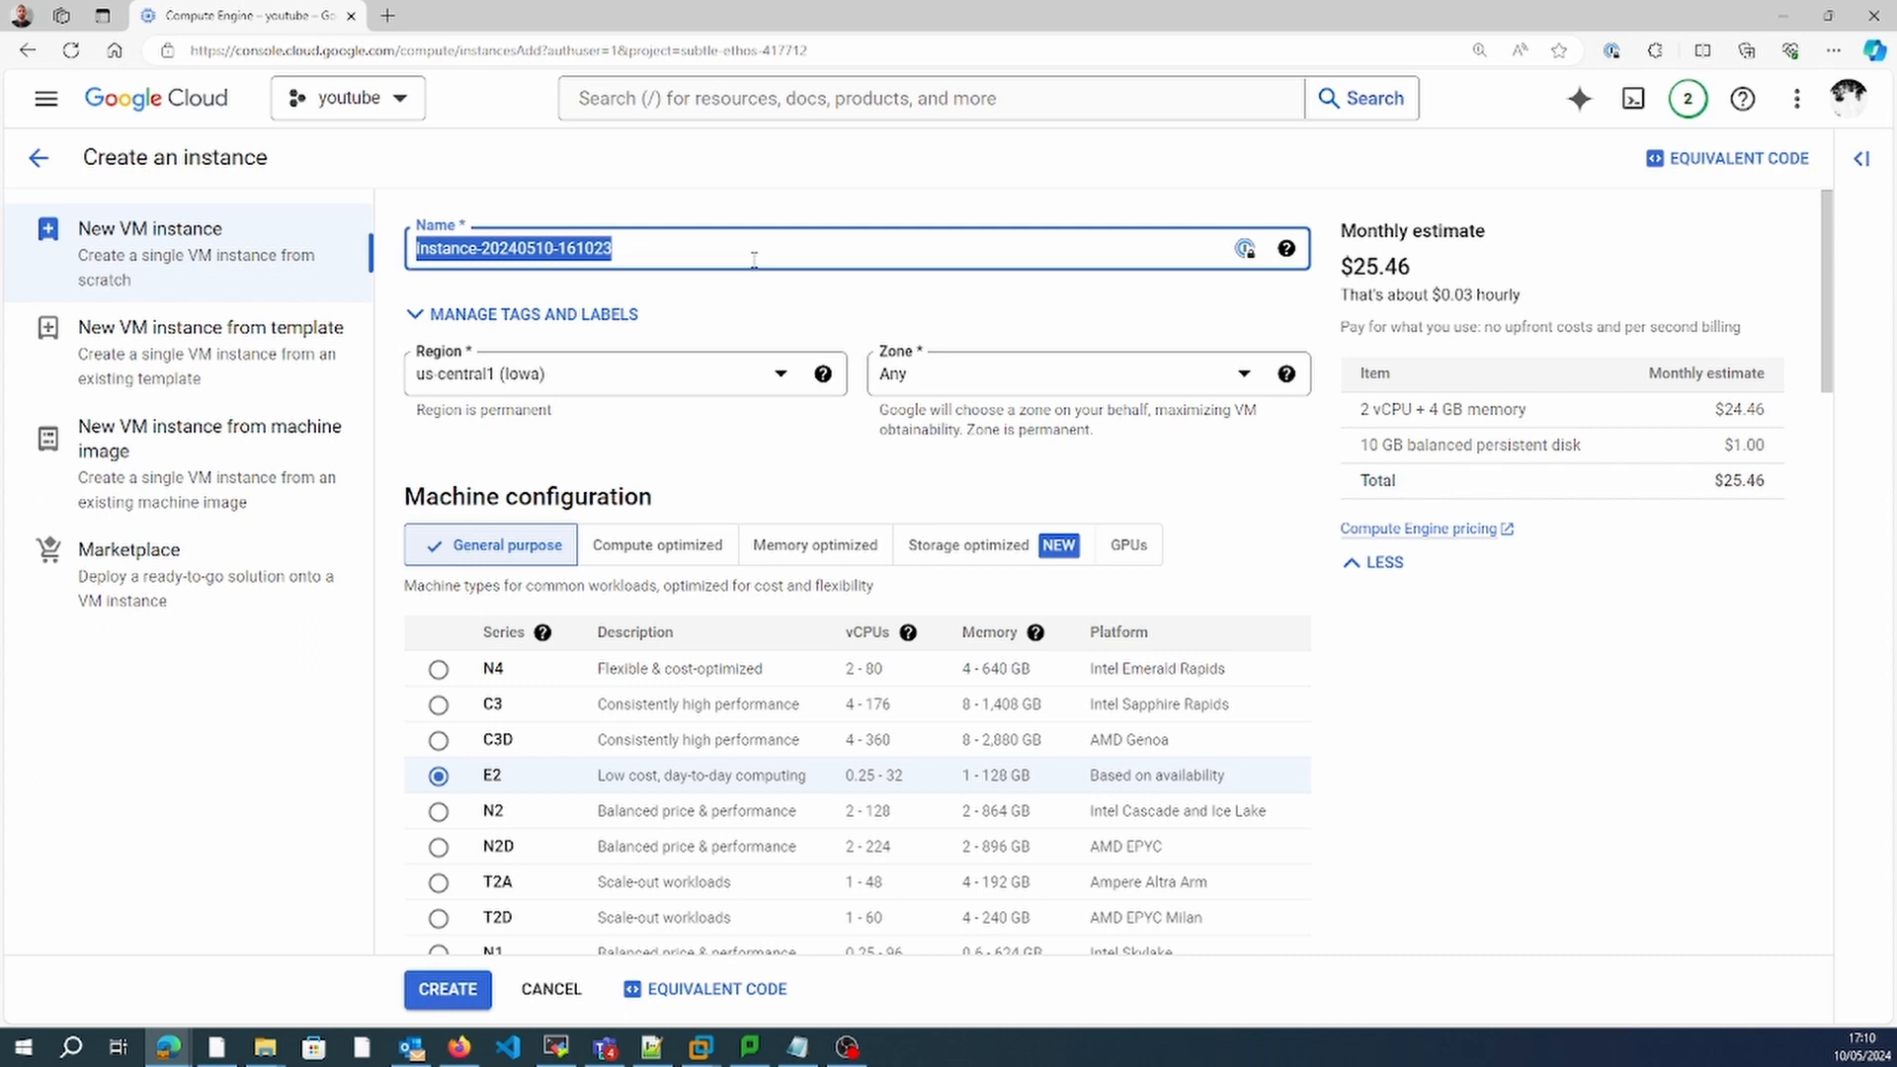
{"action": "type", "text": "sev1"}
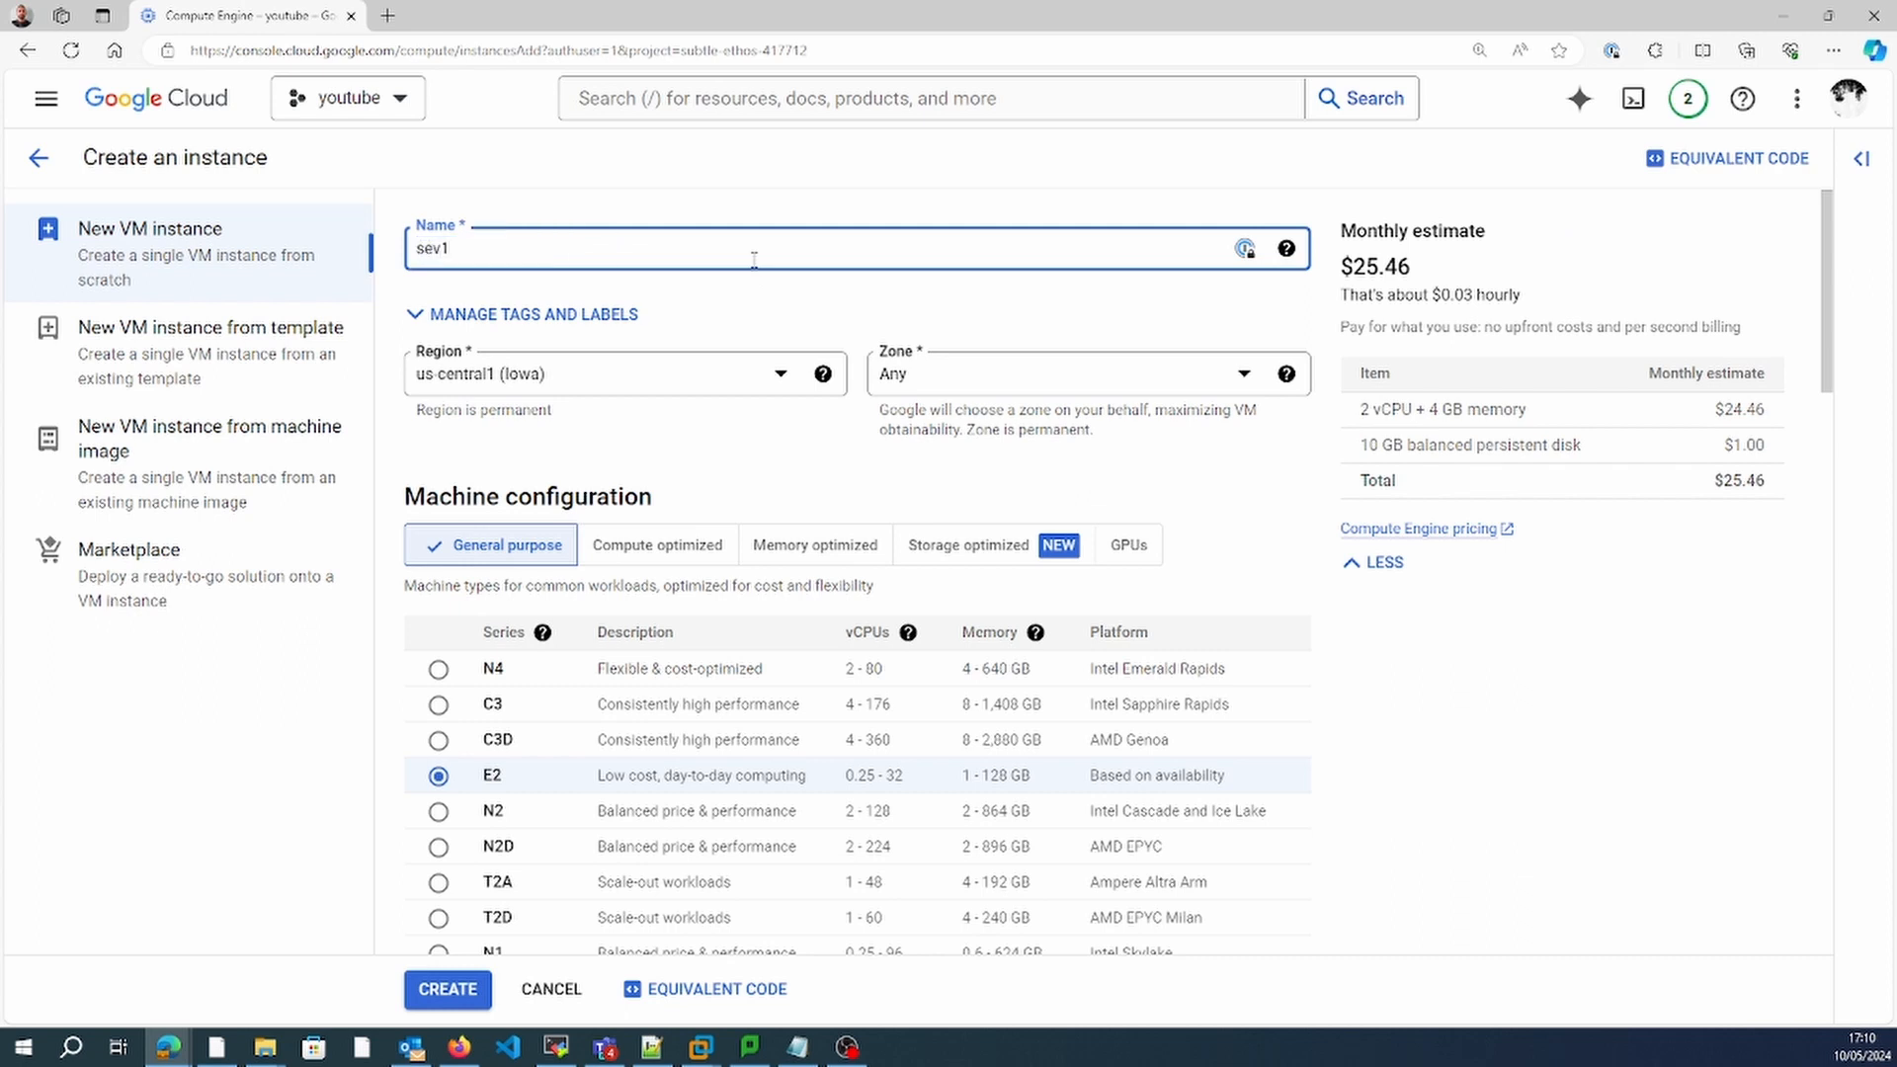
Open sev1's default network interface for editing in the advanced networking options.
{"action": "left_click", "coordinate": [1826, 788]}
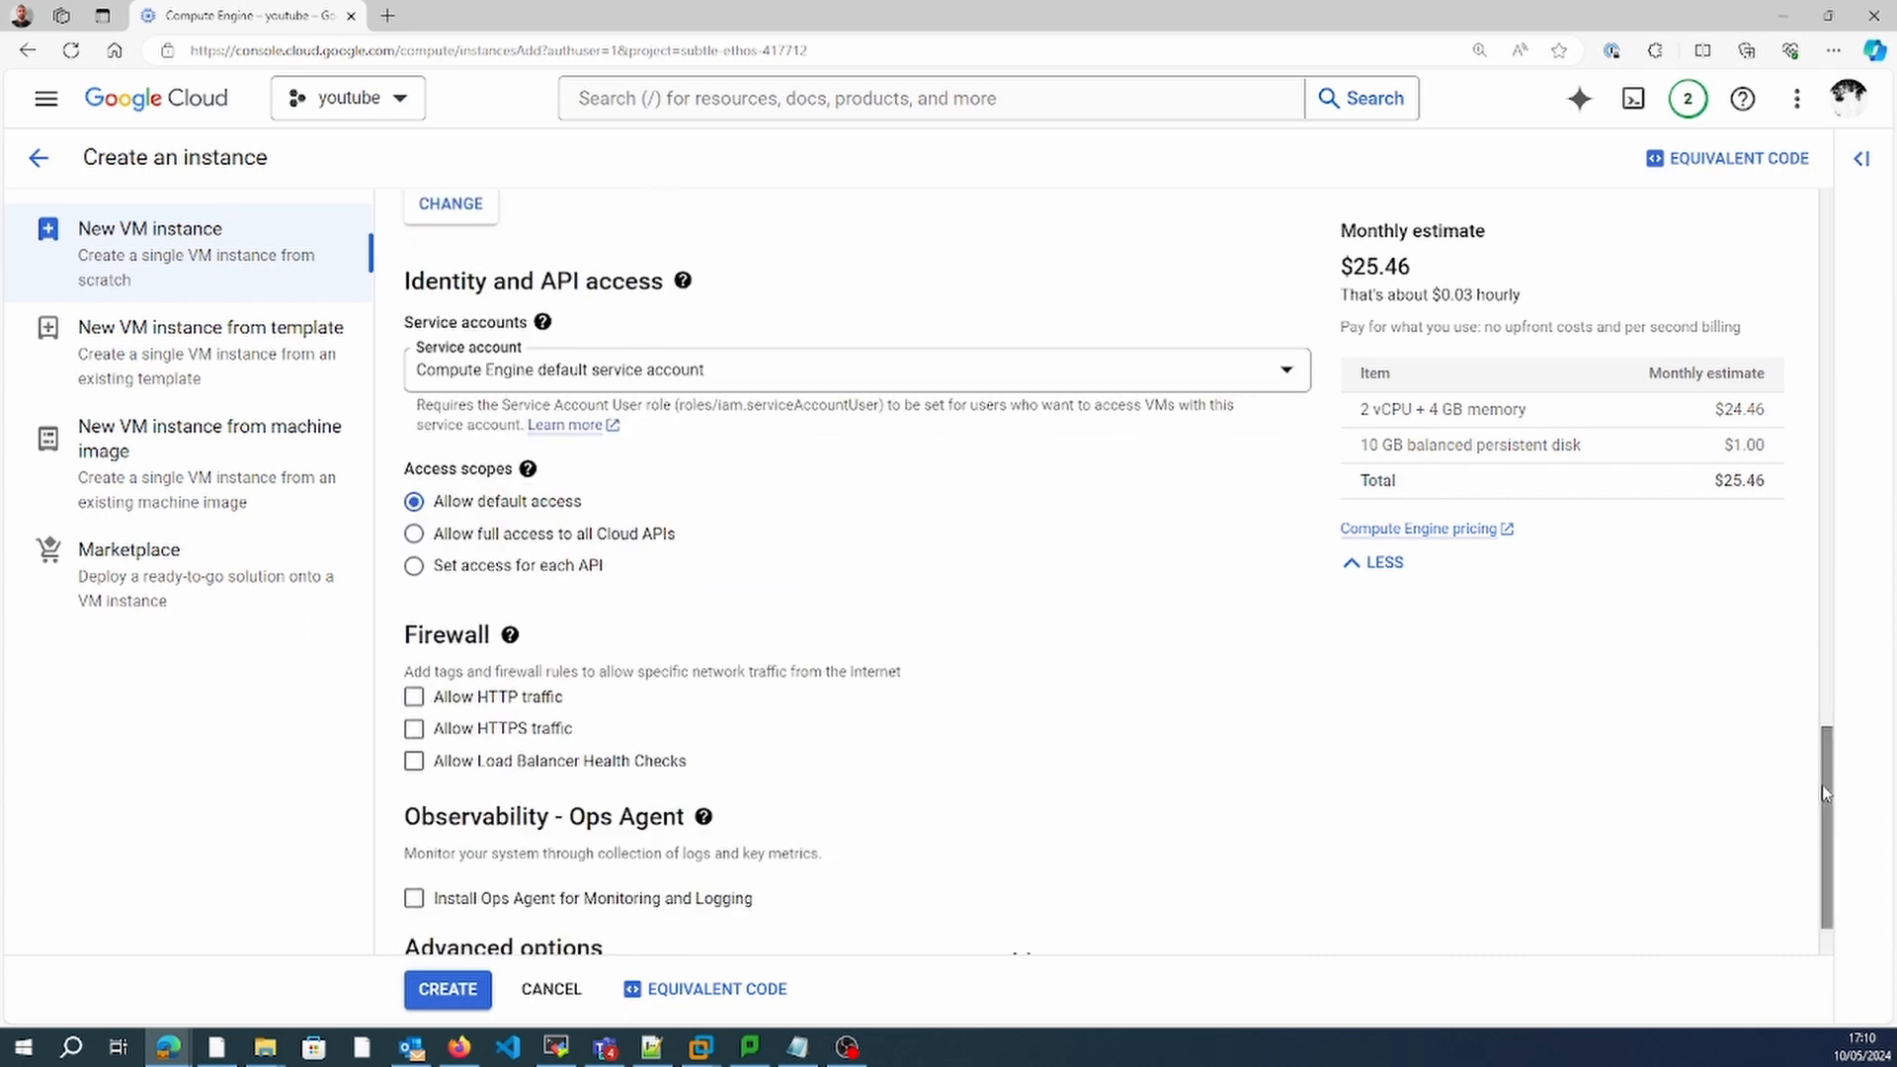
{"action": "left_click", "coordinate": [1035, 868]}
{"action": "left_click", "coordinate": [1824, 916]}
{"action": "scroll", "coordinate": [1825, 889], "scroll_direction": "up", "scroll_amount": 2}
{"action": "left_click", "coordinate": [1021, 647]}
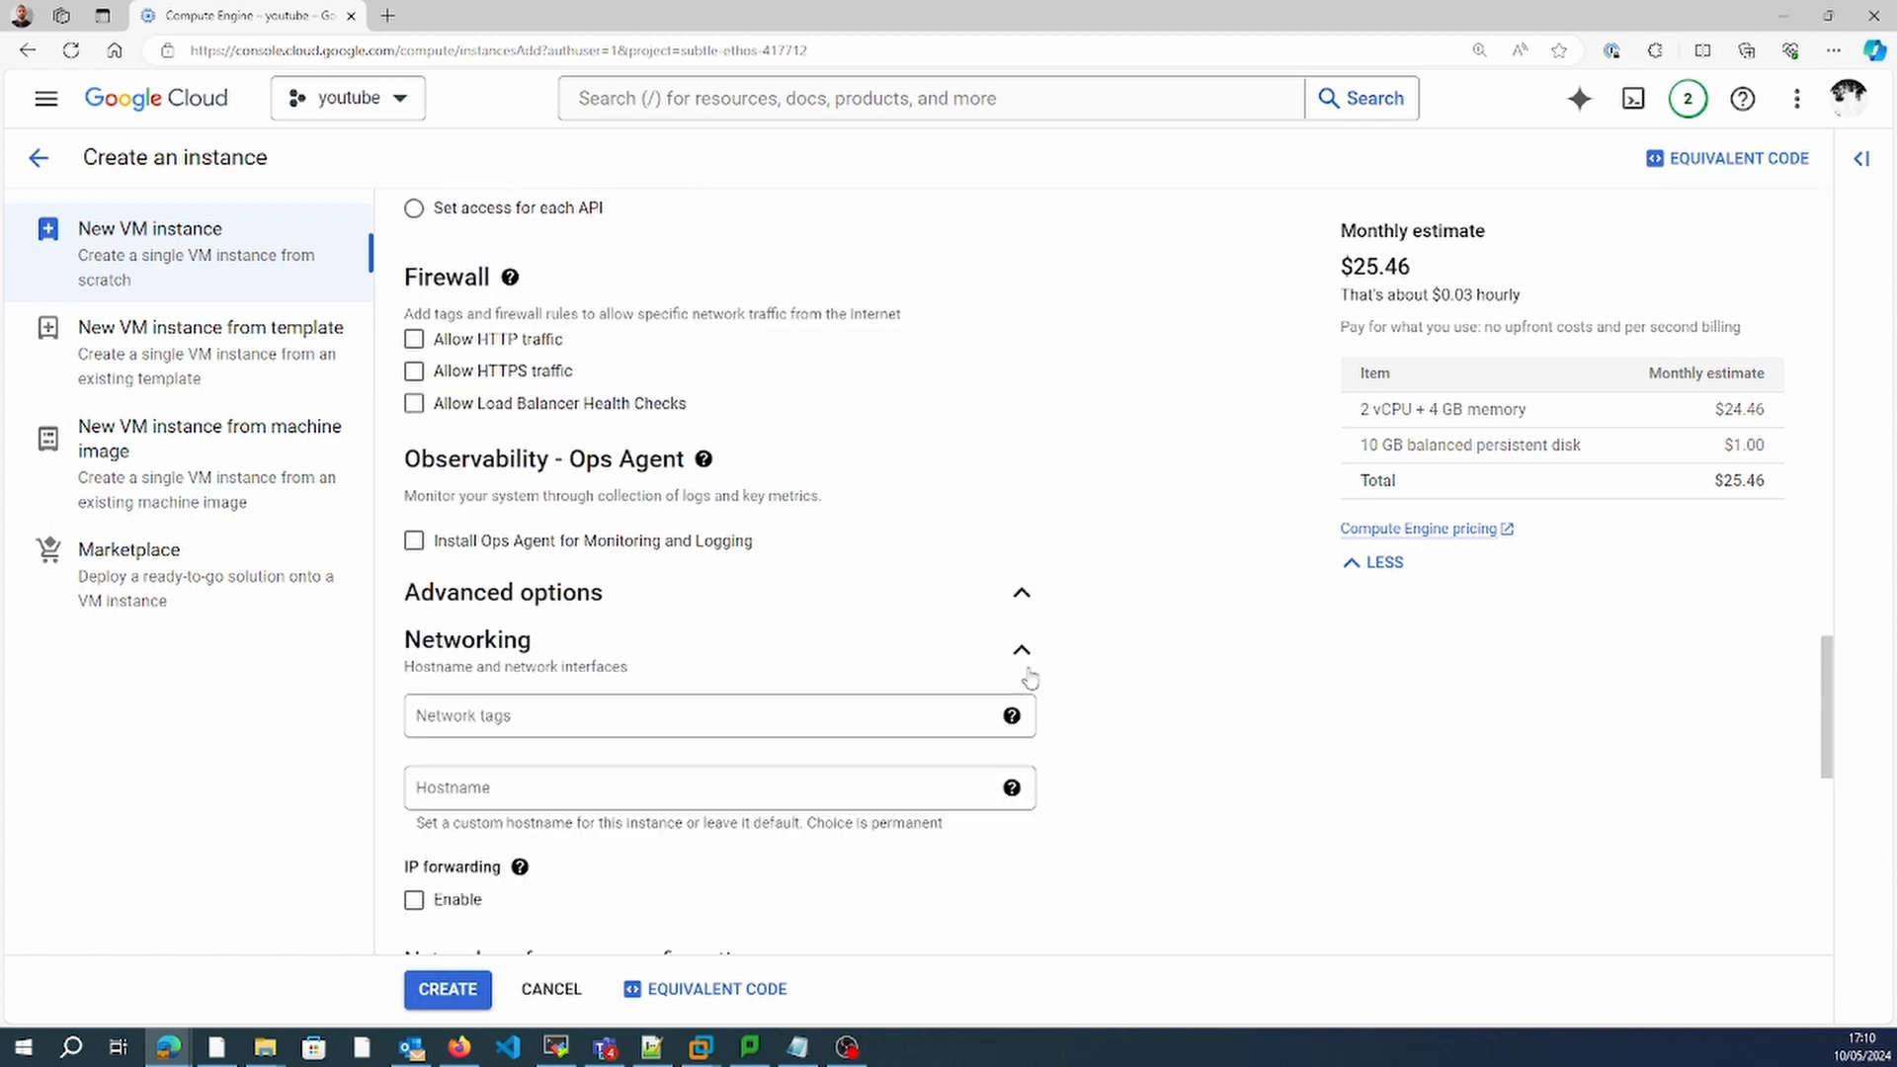
{"action": "left_click", "coordinate": [1823, 822]}
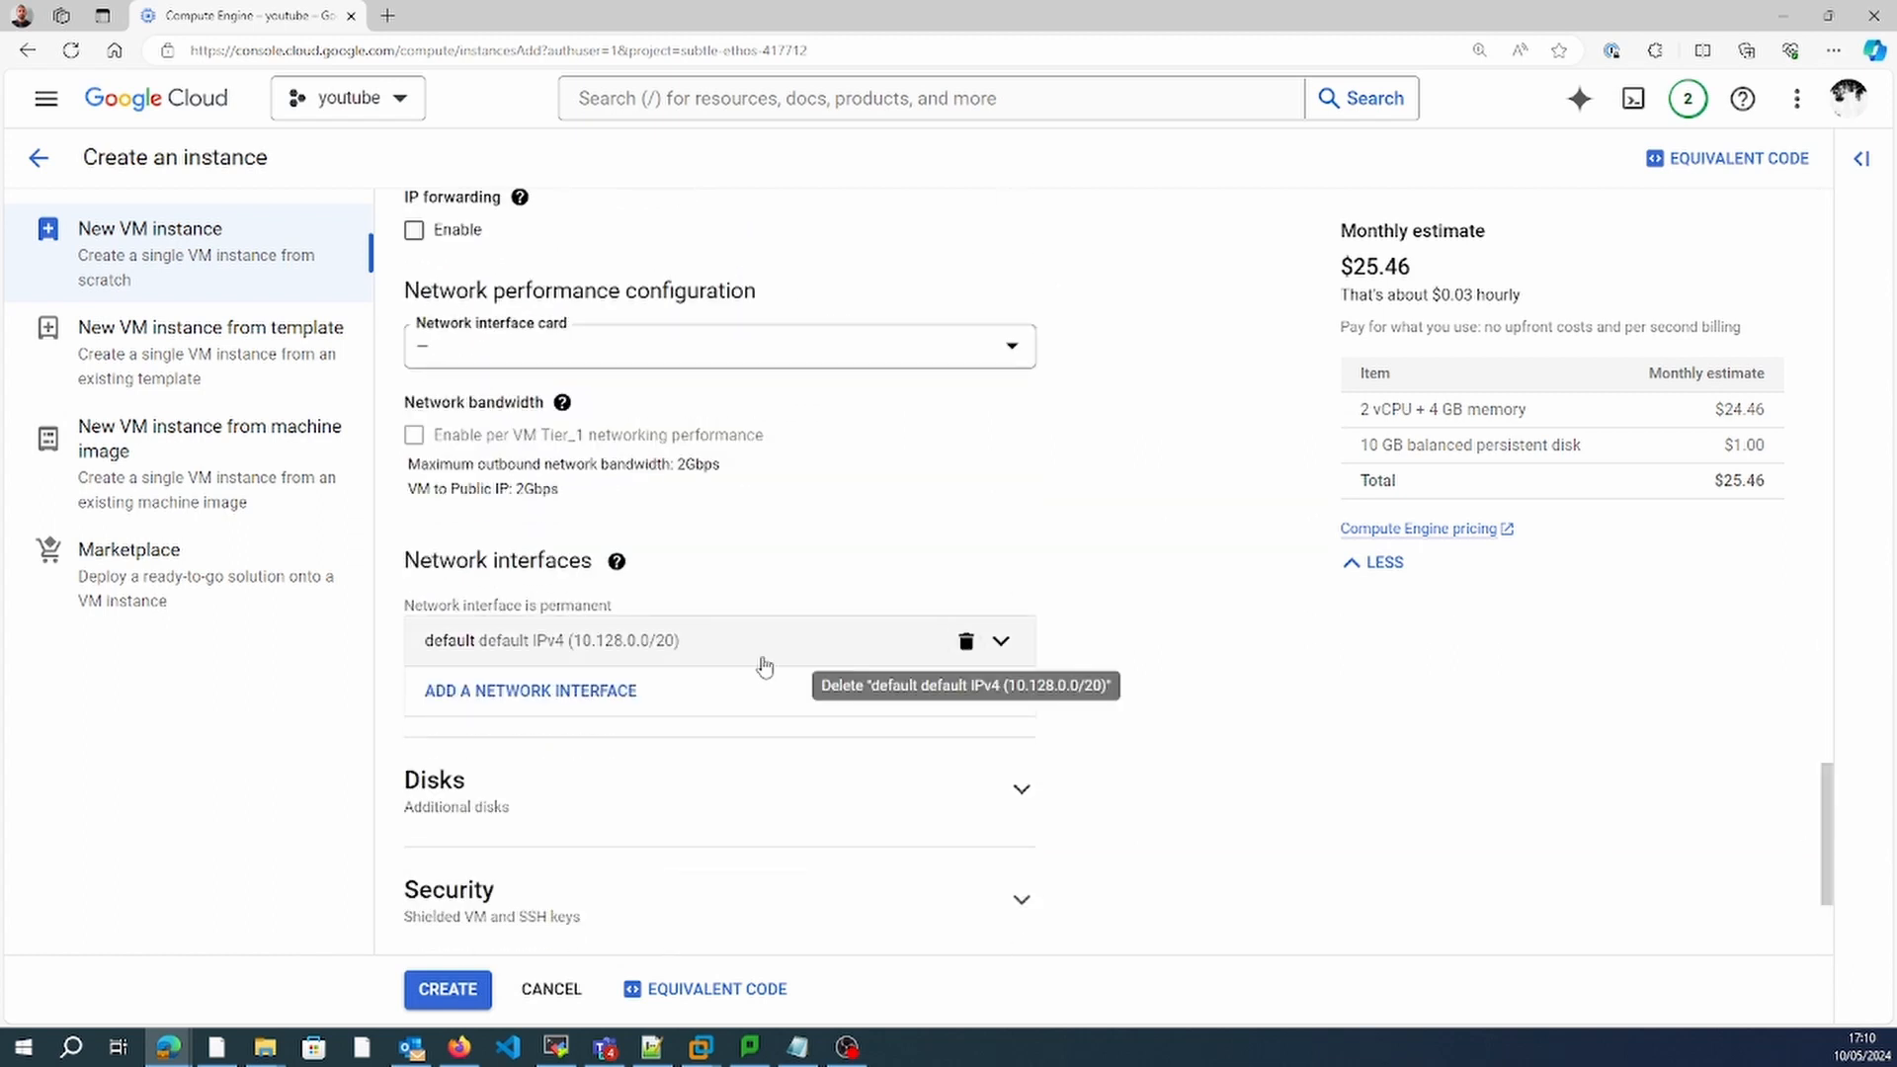
{"action": "left_click", "coordinate": [1000, 642]}
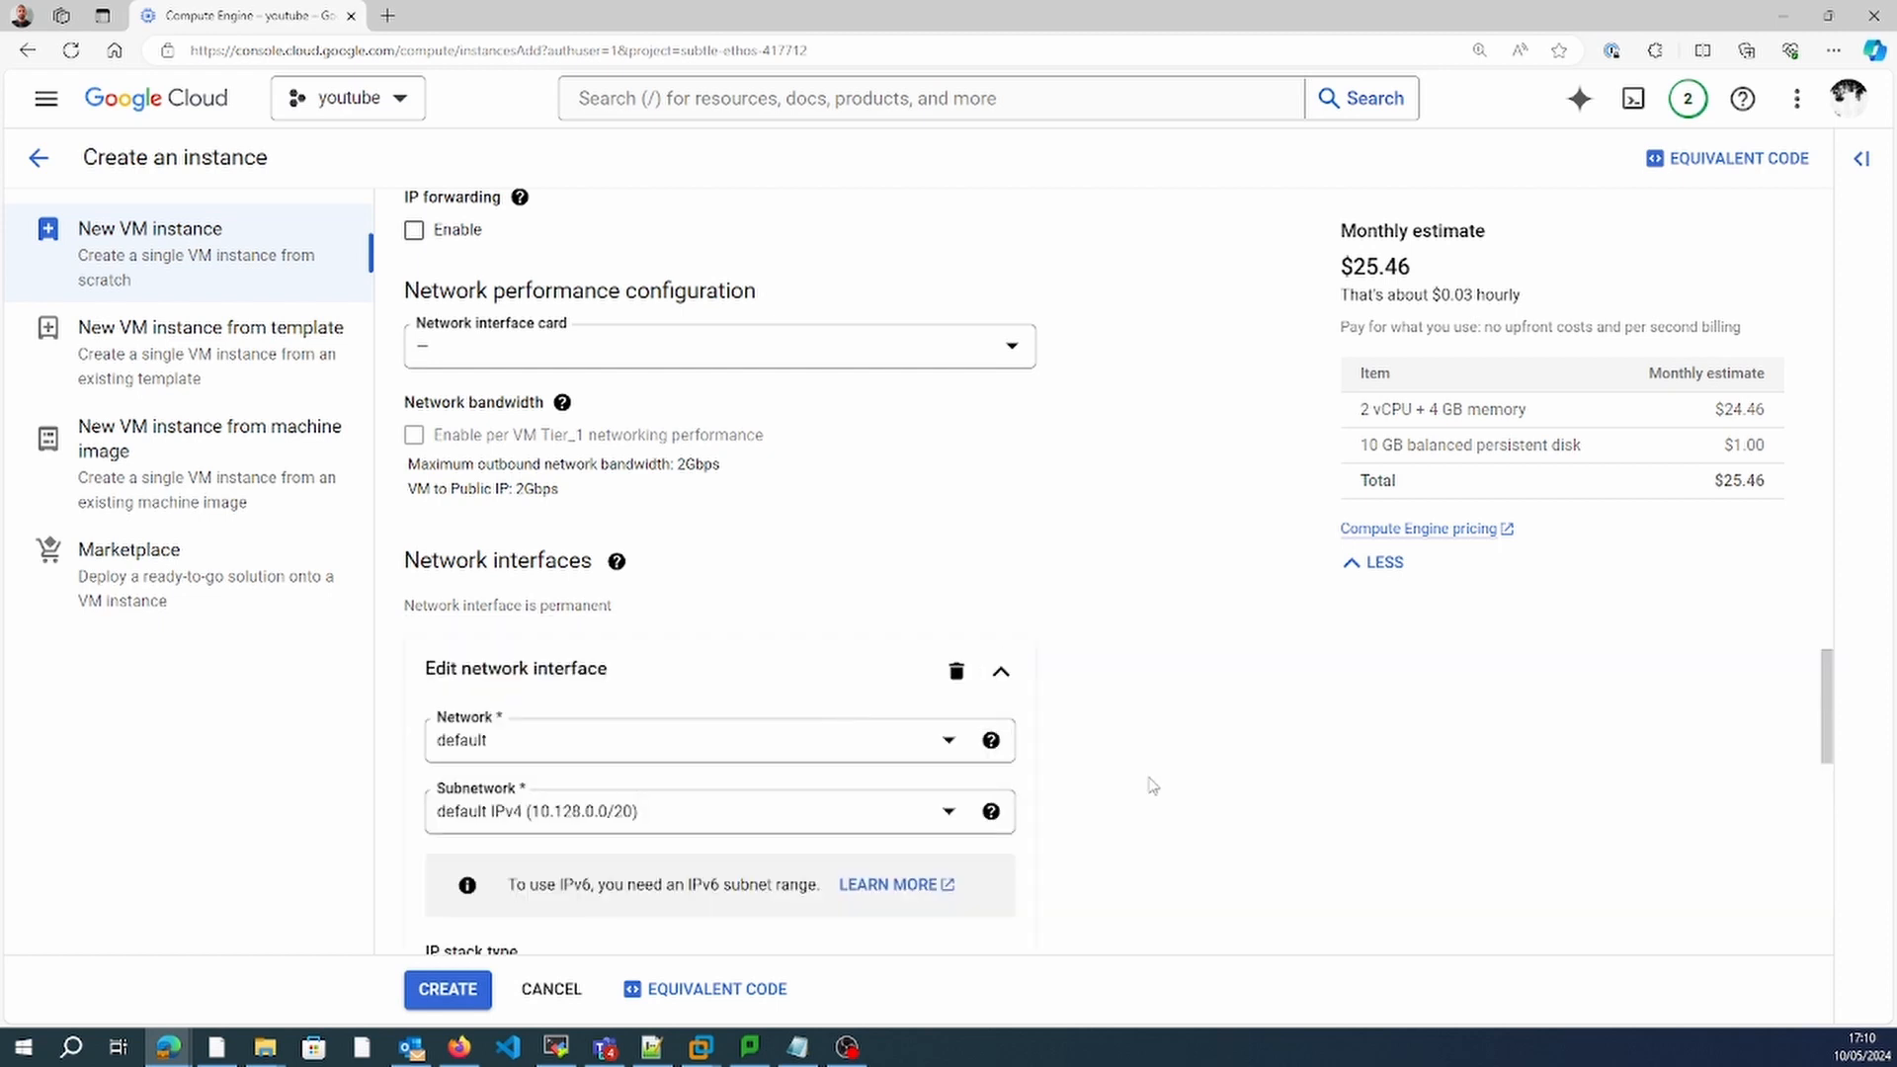
Connect sev1's network interface to the vpc01 network and create the instance.
{"action": "scroll", "coordinate": [1151, 785], "scroll_direction": "down", "scroll_amount": 4}
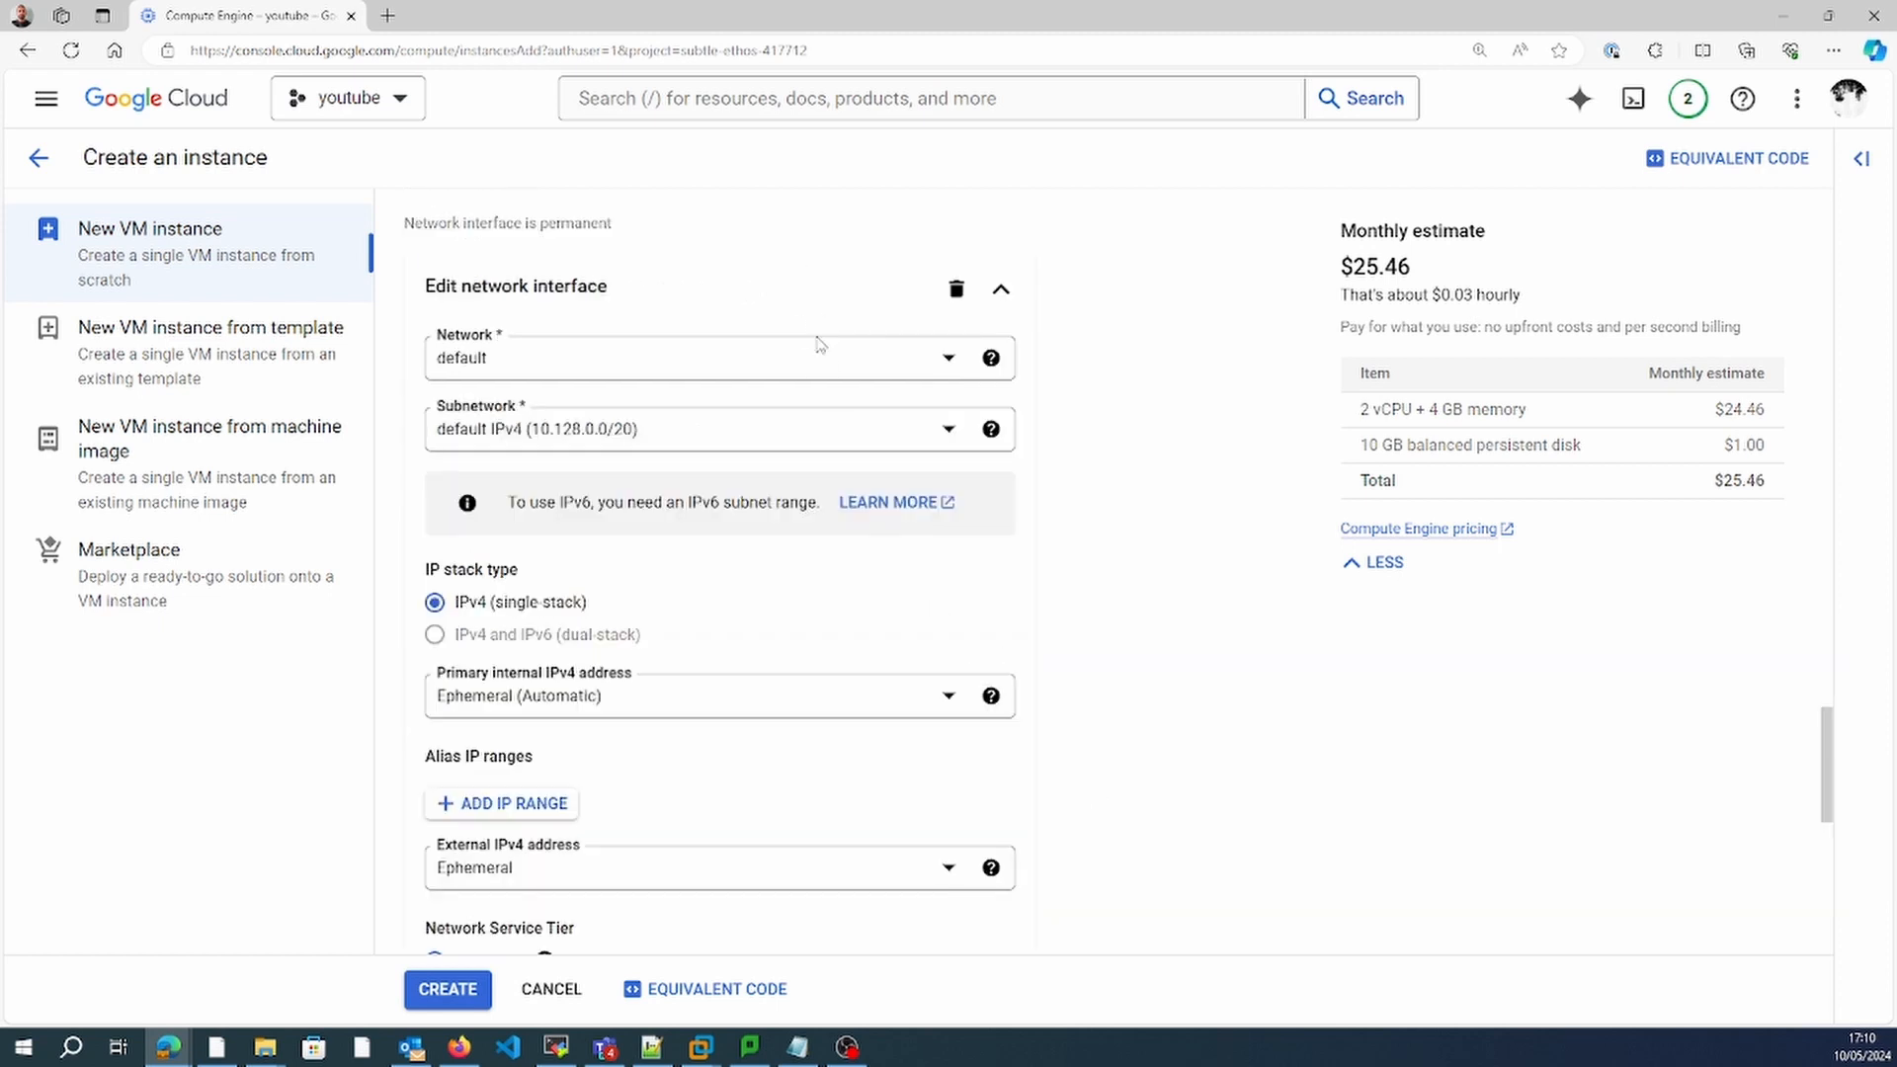
{"action": "left_click", "coordinate": [821, 374]}
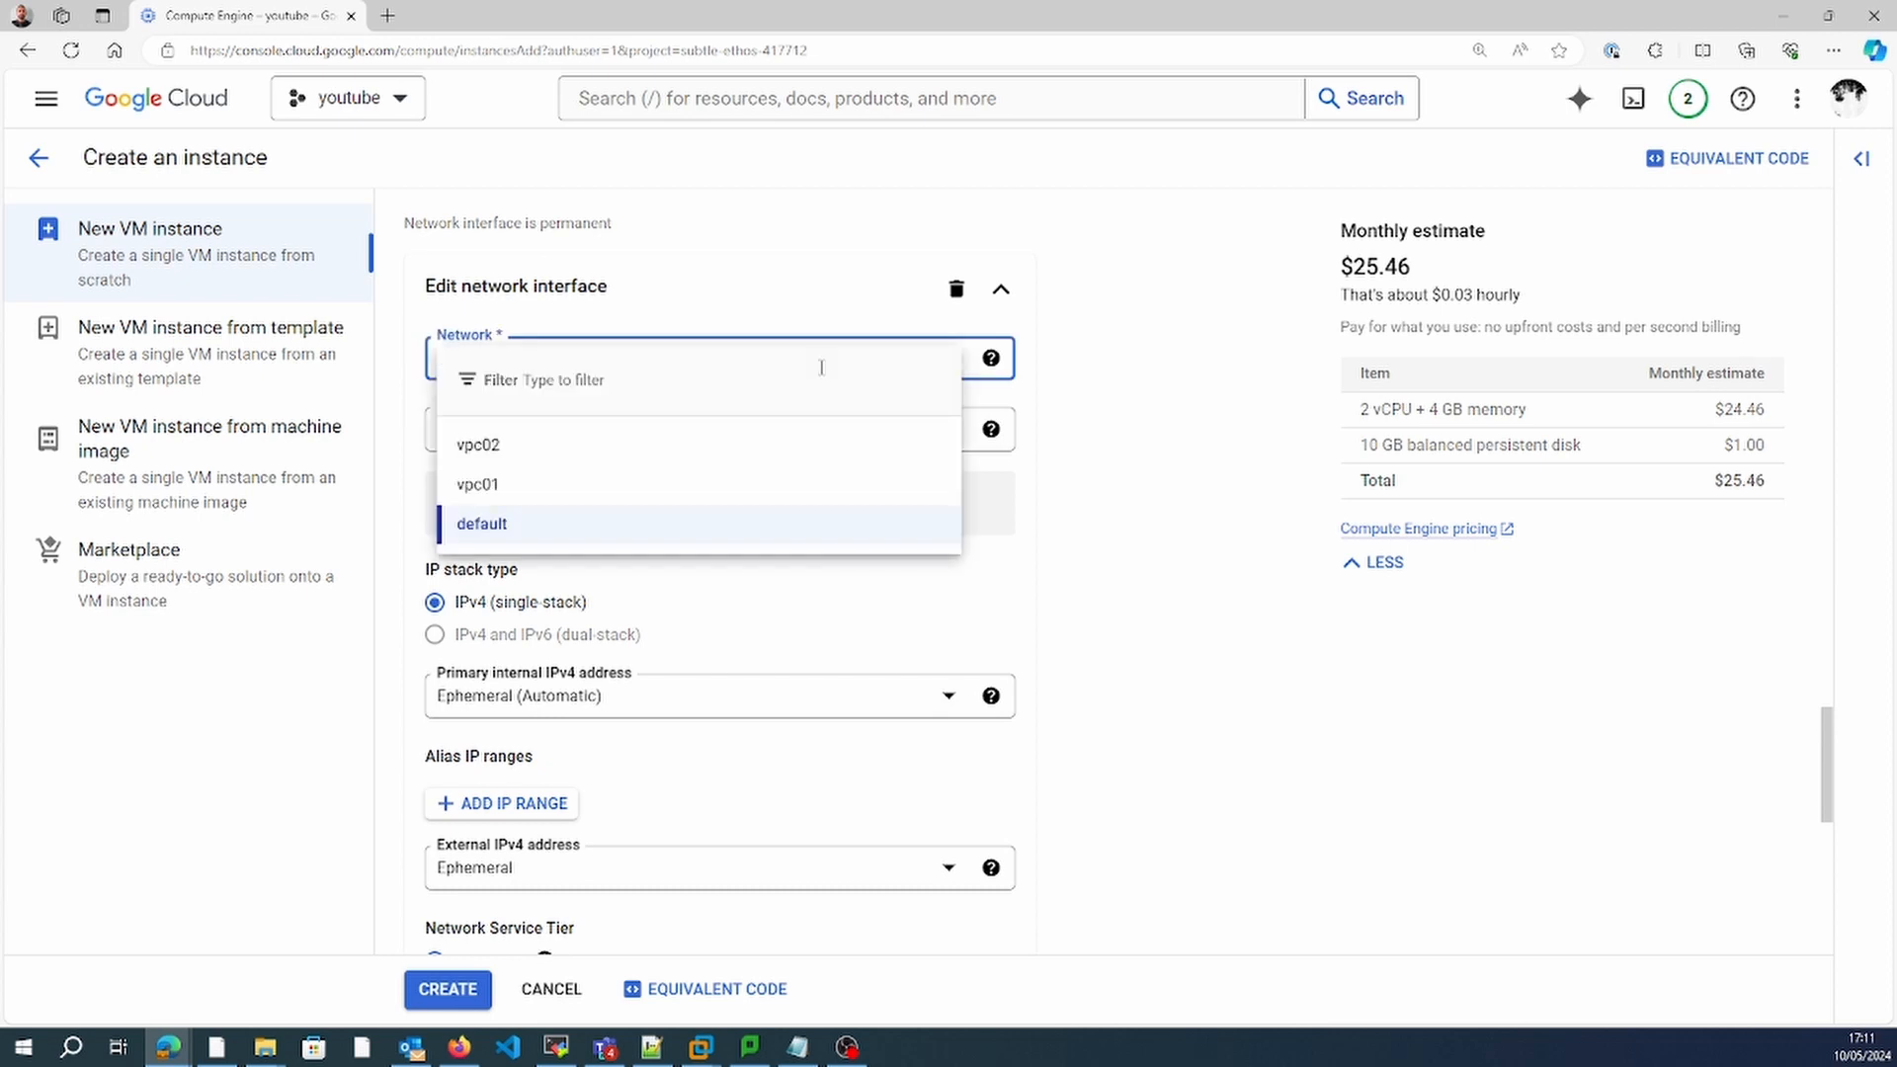
{"action": "left_click", "coordinate": [710, 495]}
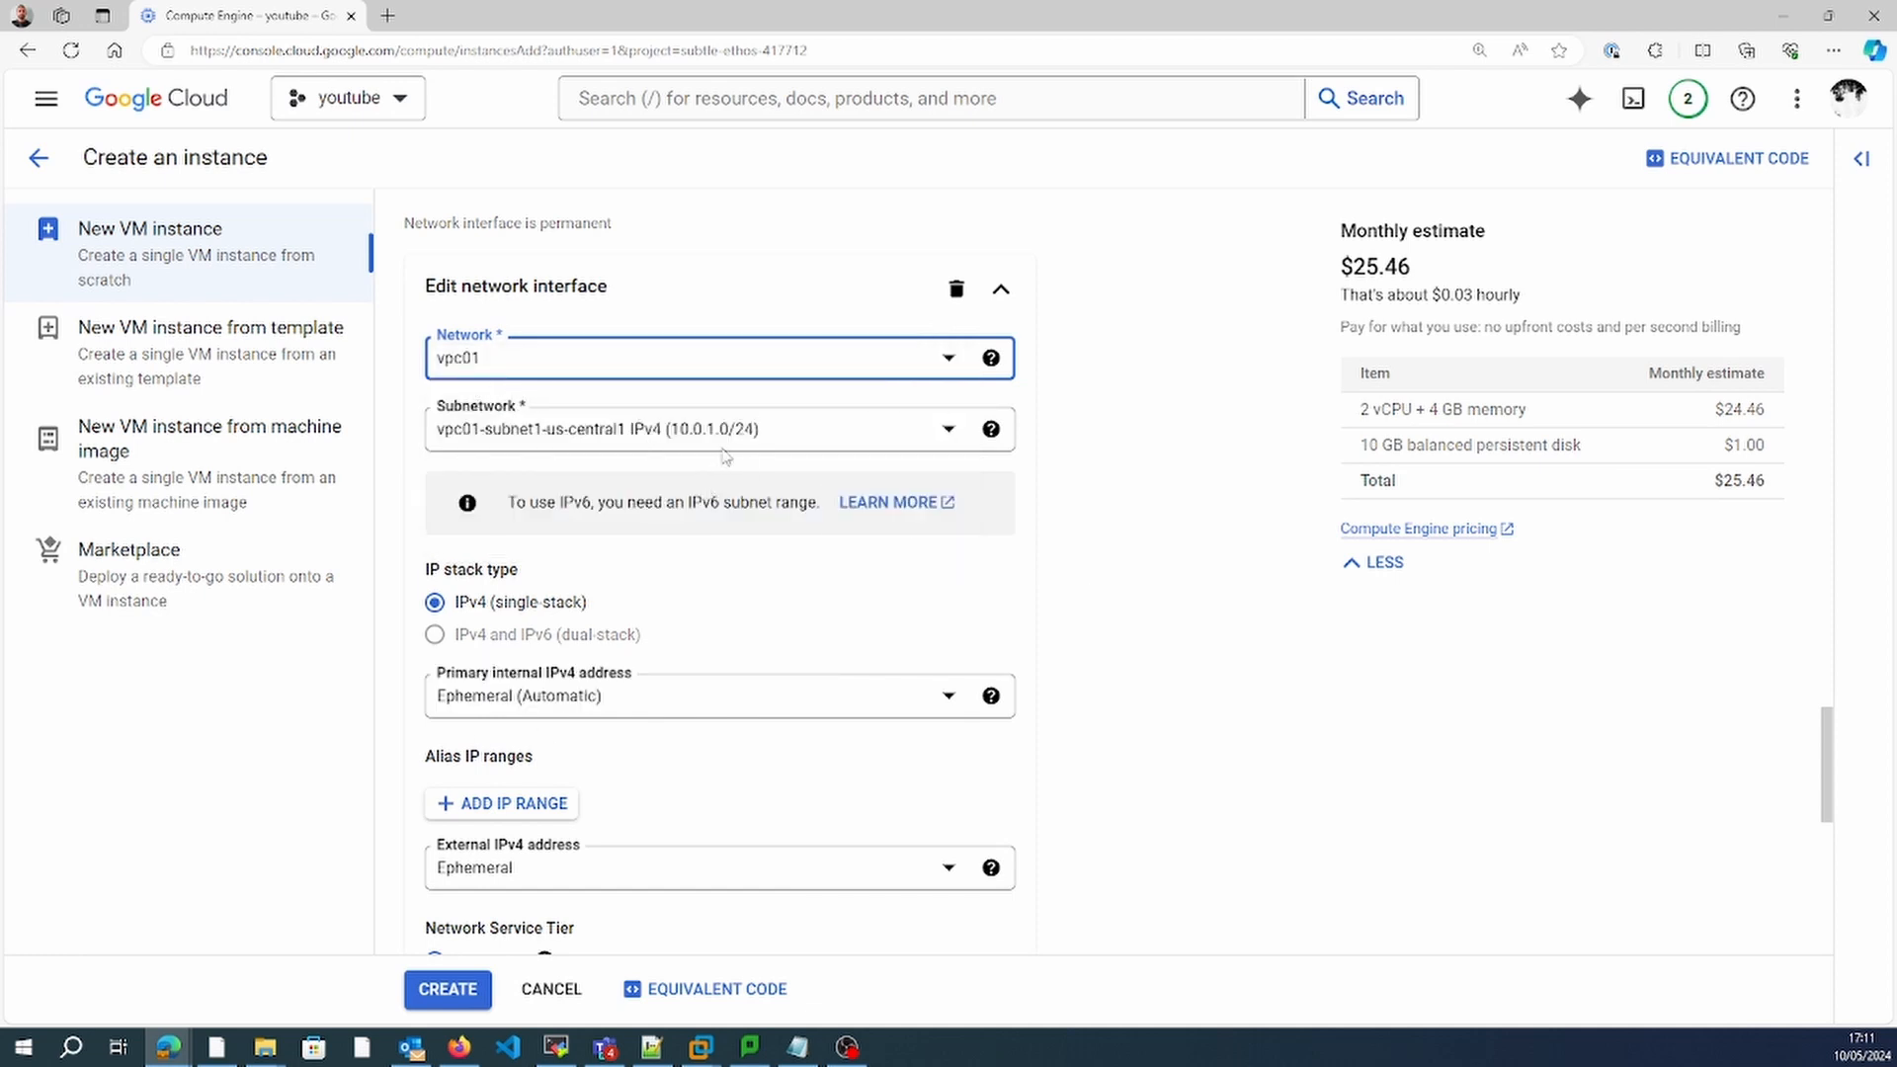
{"action": "left_click_drag", "start_coordinate": [1829, 783], "coordinate": [1833, 883]}
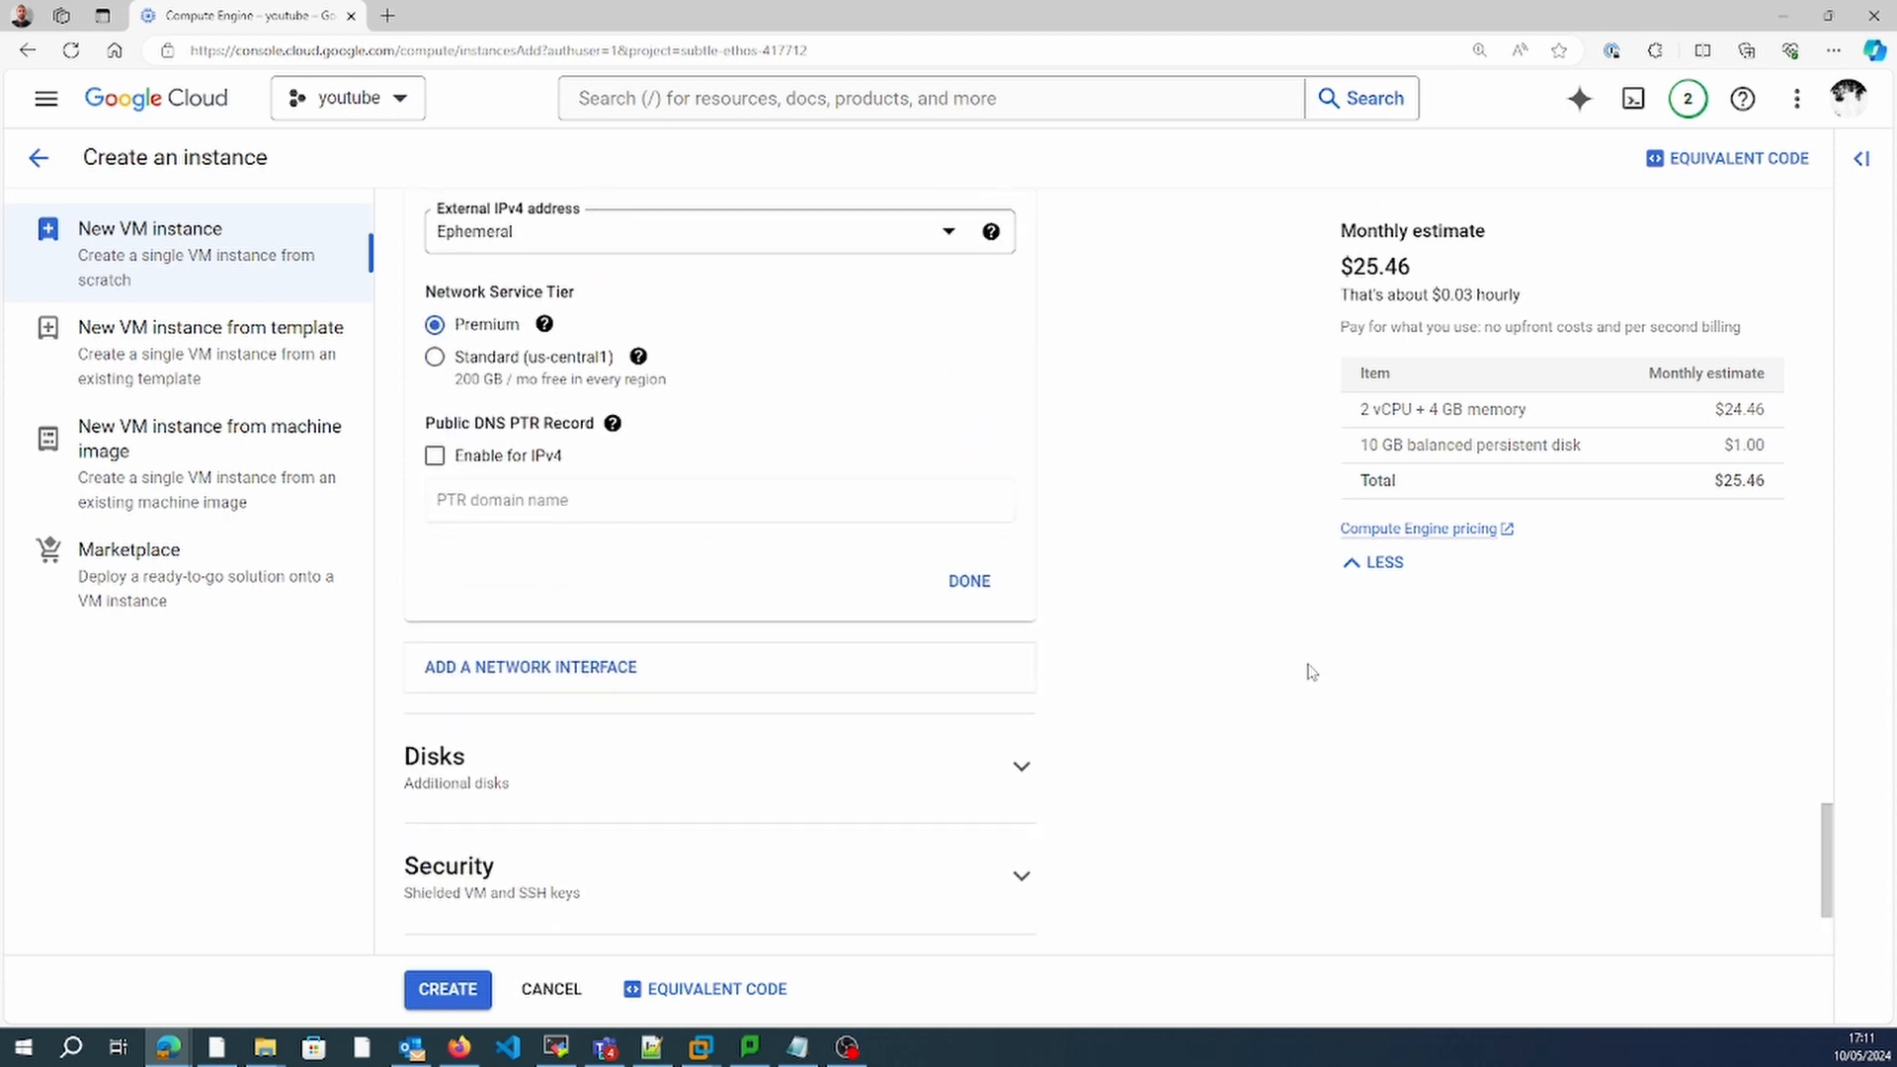
{"action": "left_click", "coordinate": [992, 585]}
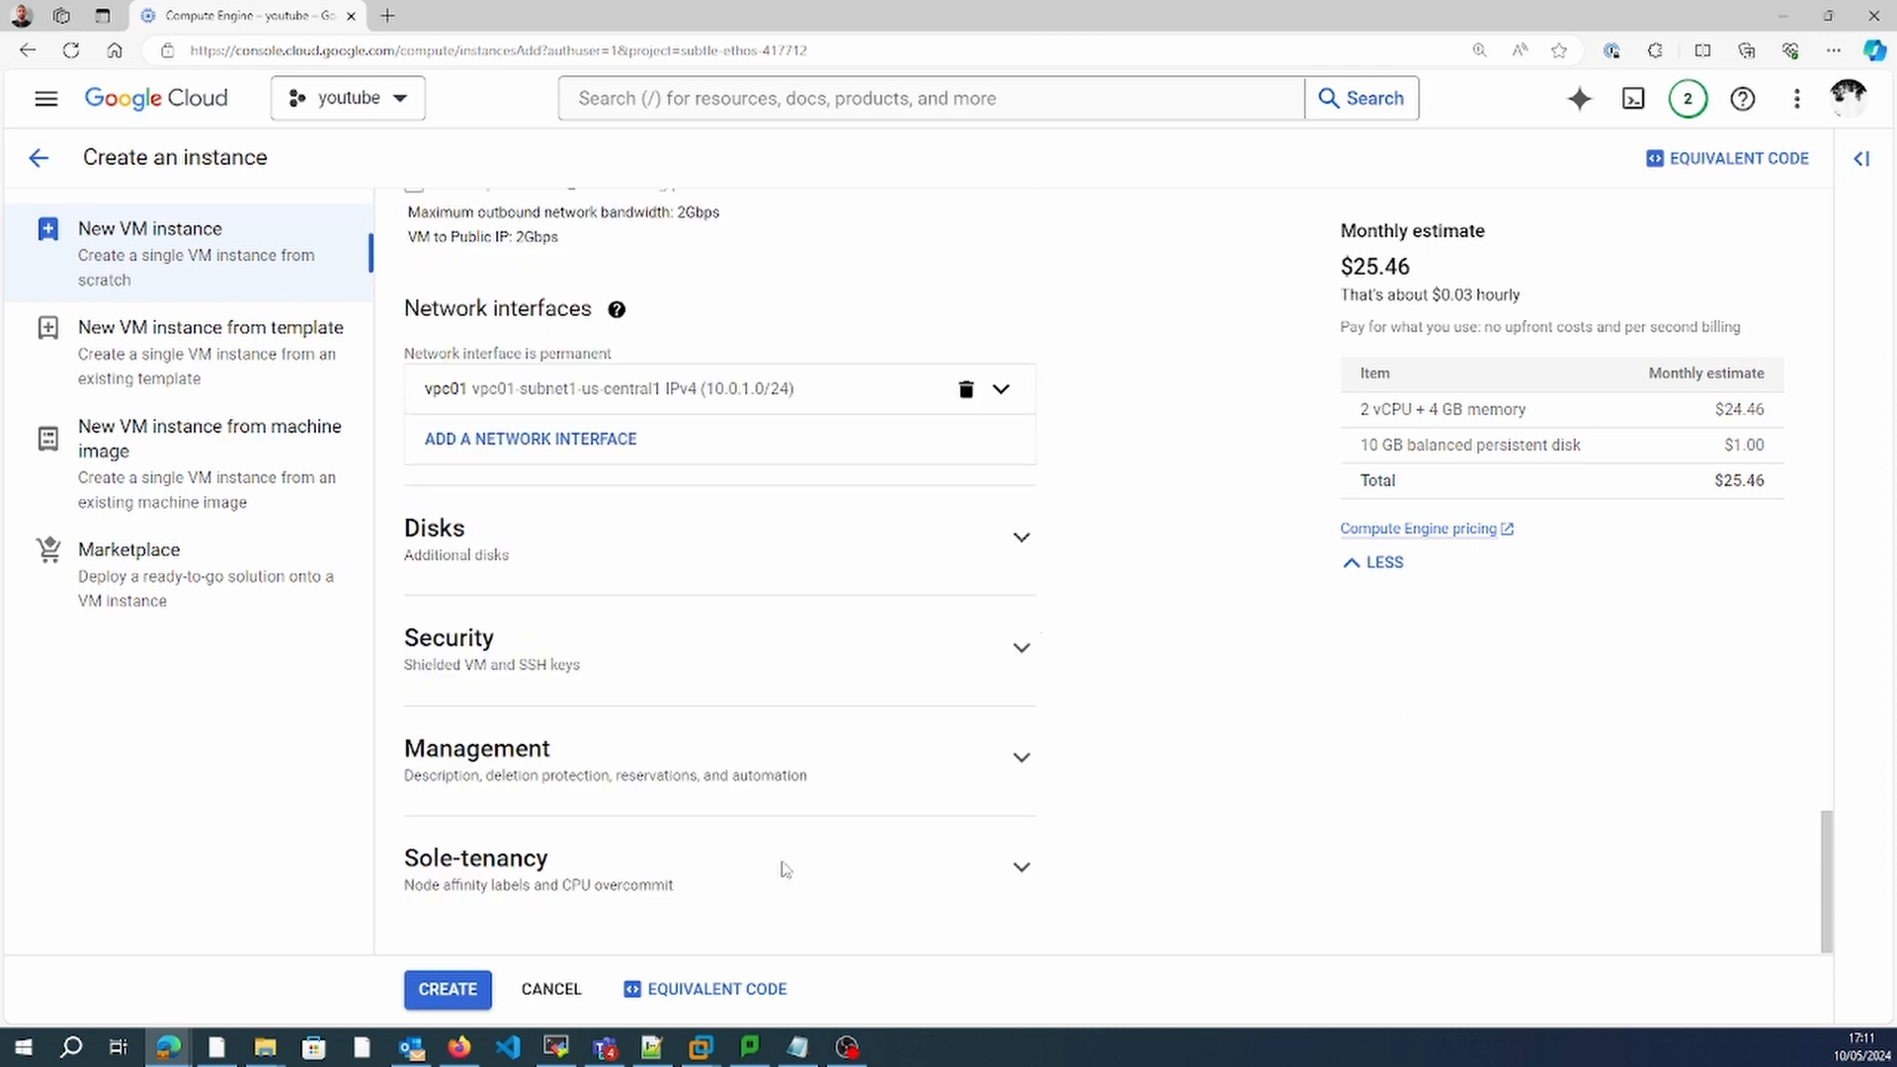
{"action": "left_click", "coordinate": [463, 986]}
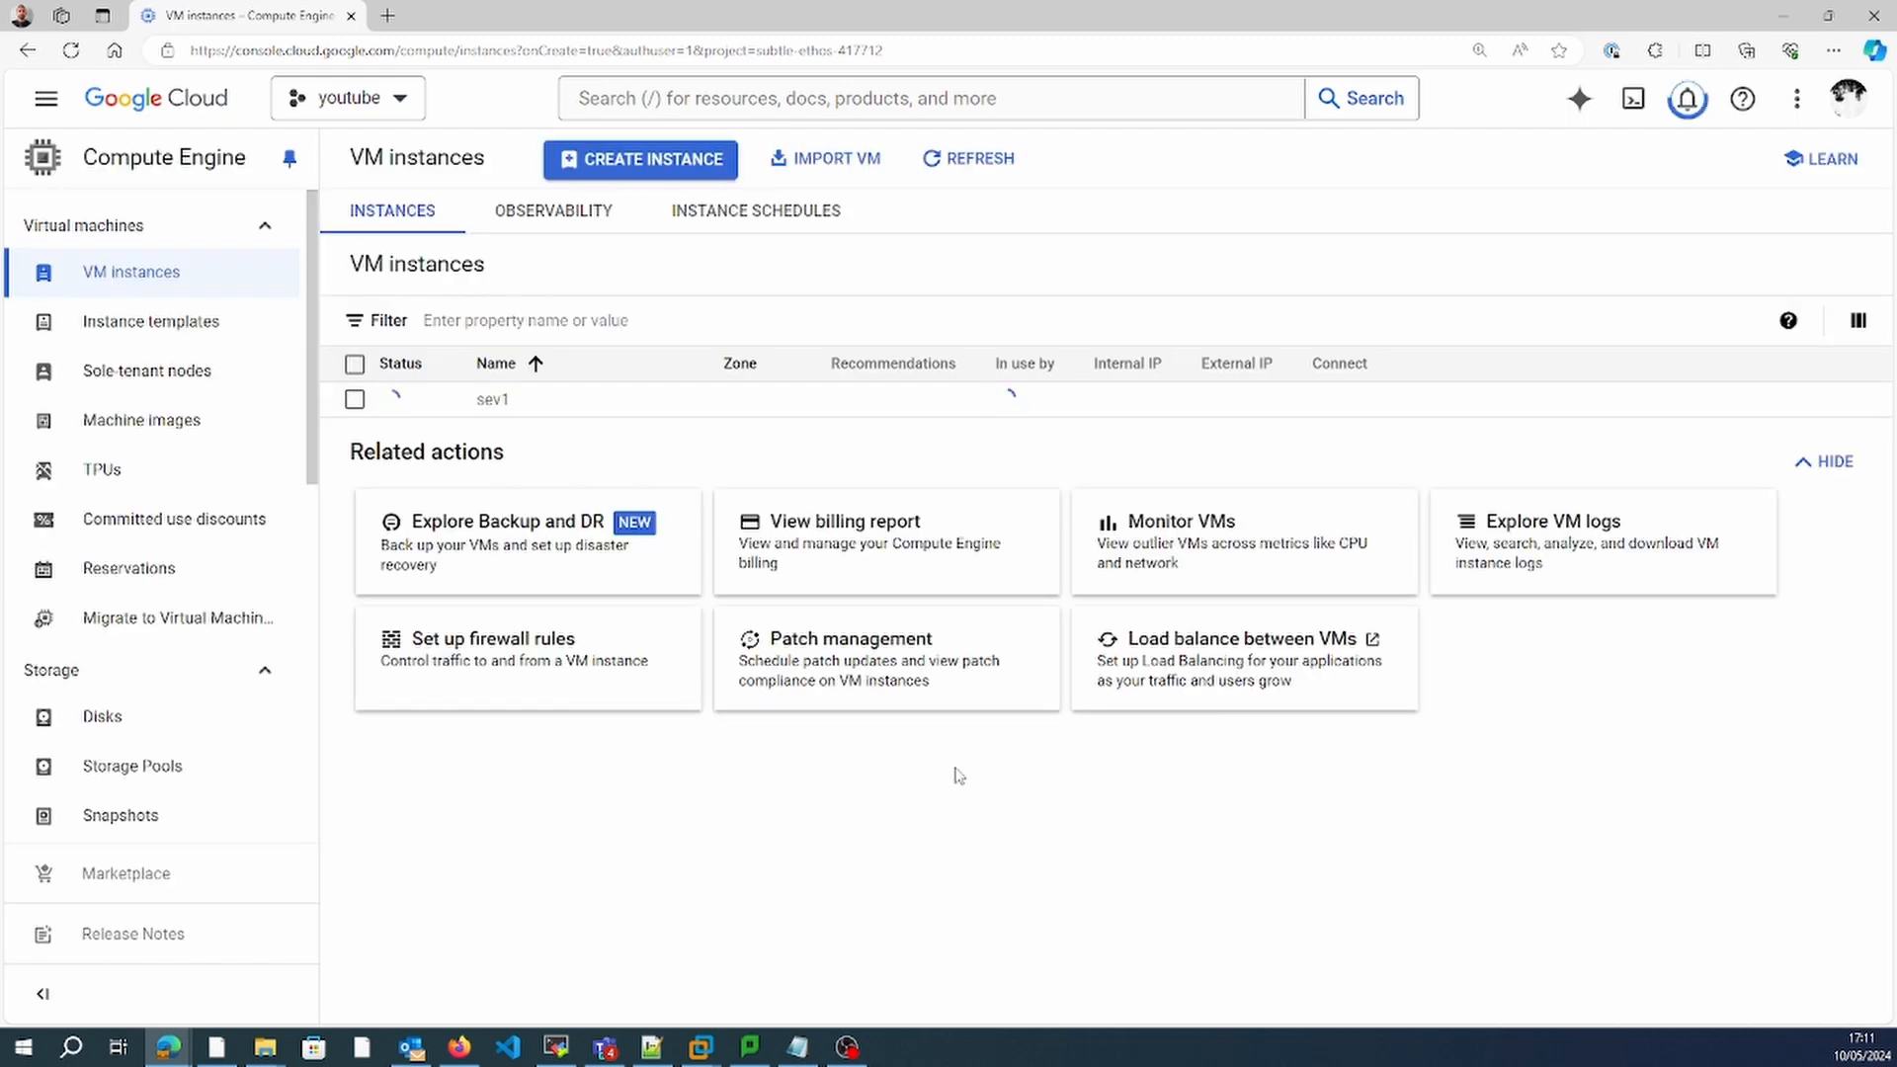
Start creating another VM instance named sev2 in the us-west1 region.
{"action": "left_click", "coordinate": [680, 161]}
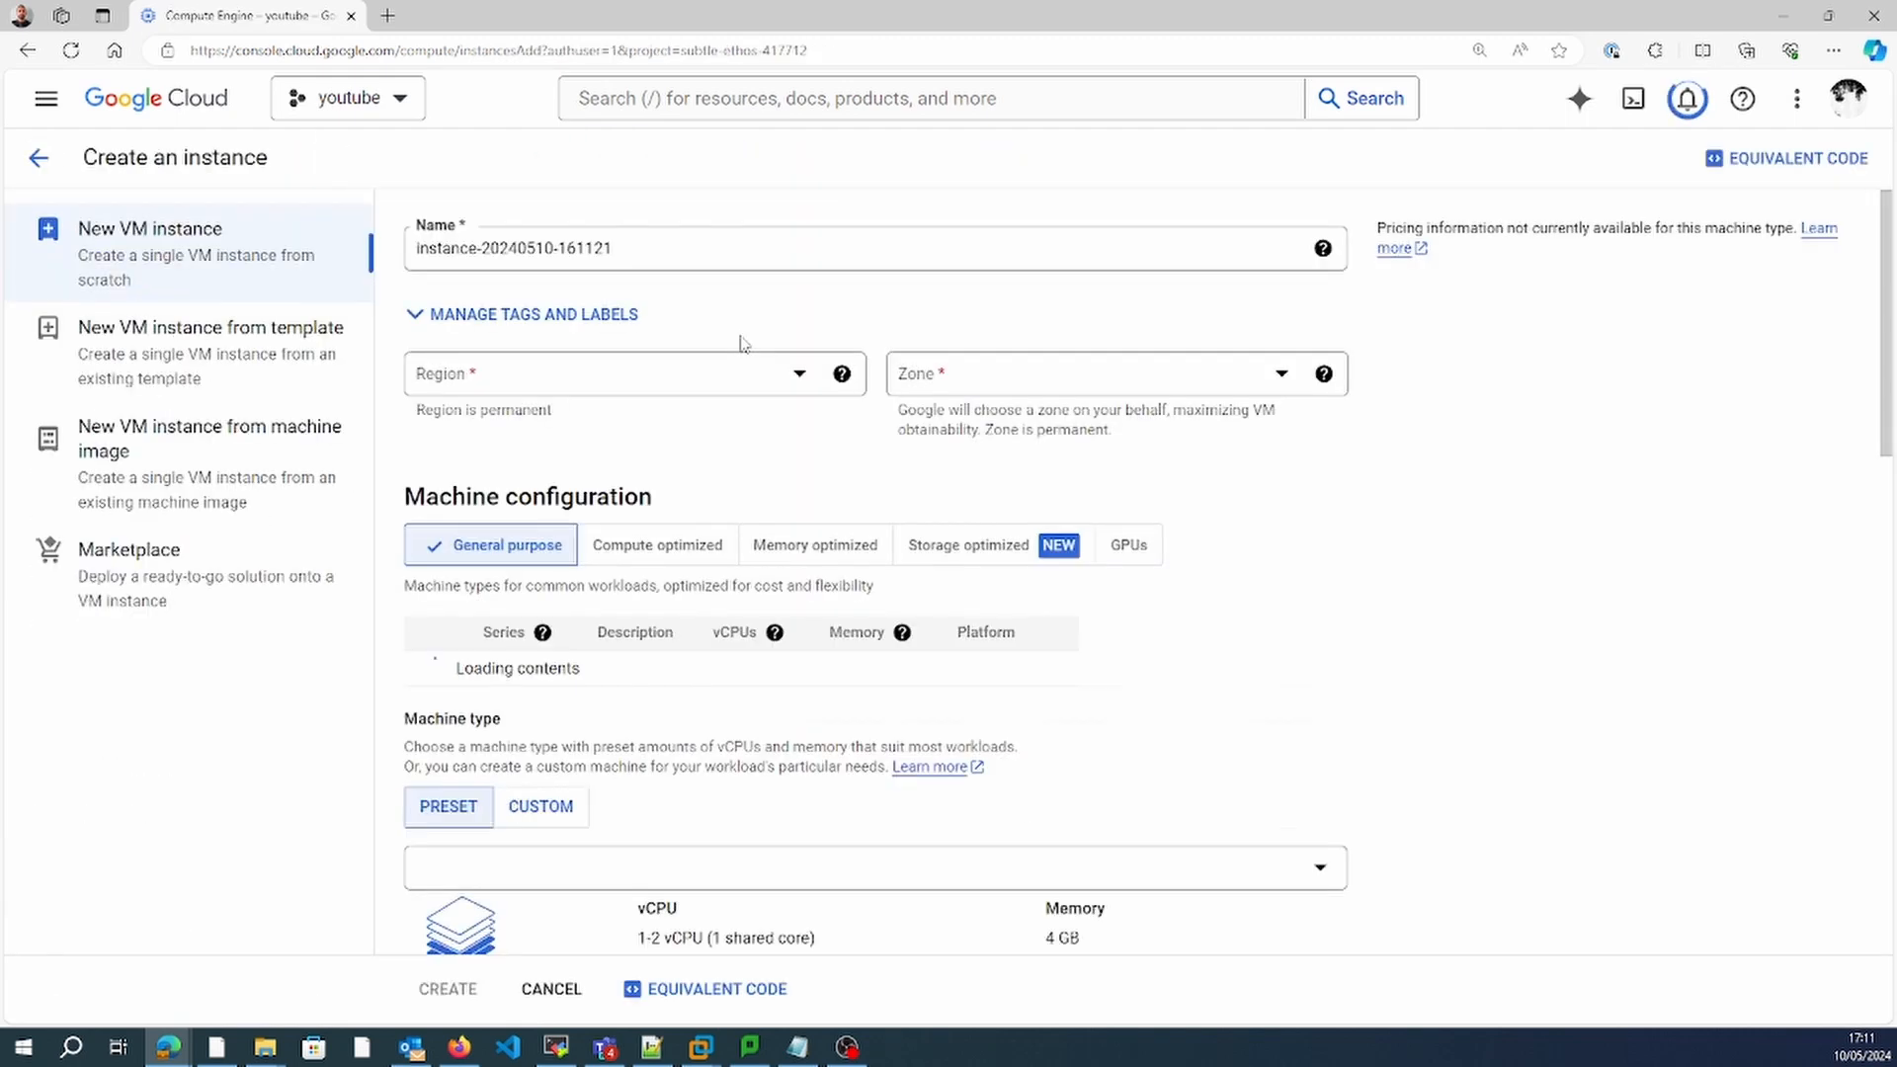
{"action": "double_click", "coordinate": [710, 249]}
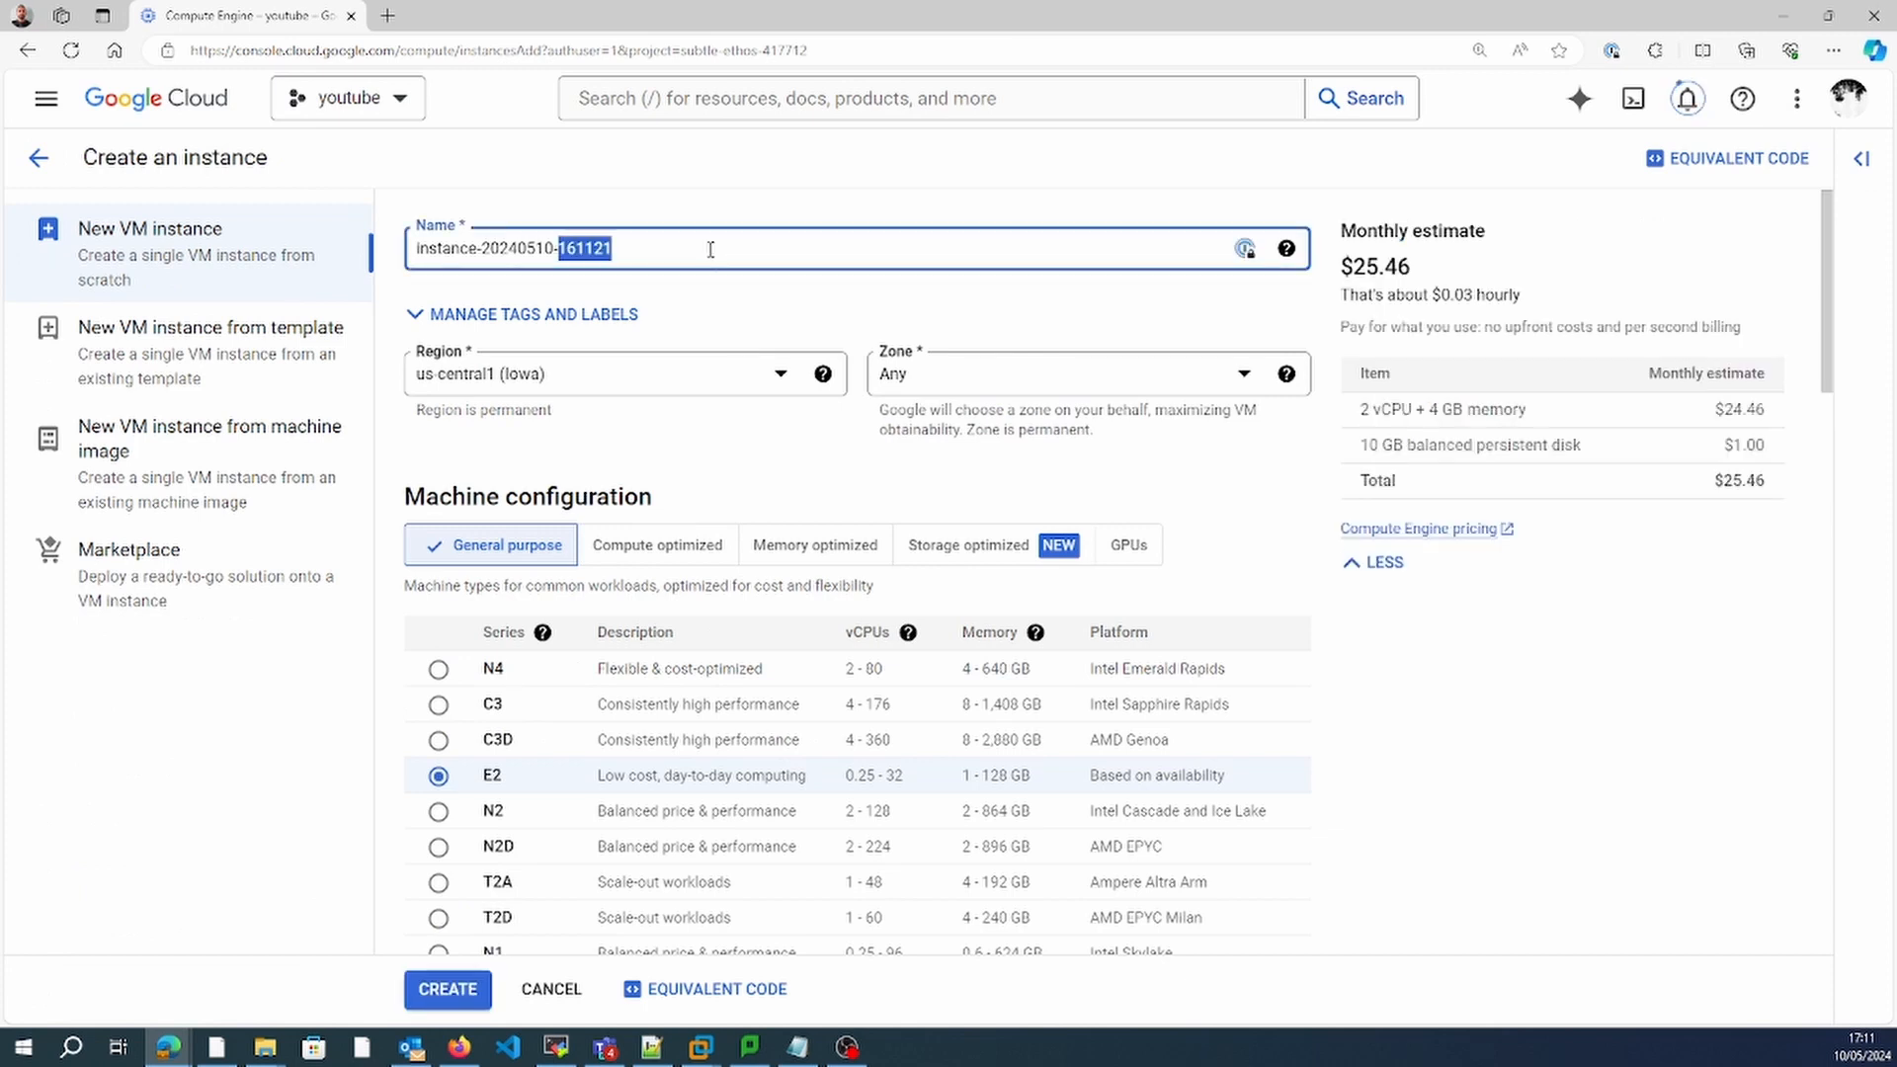
{"action": "key", "text": "ctrl+a"}
{"action": "type", "text": "sev"}
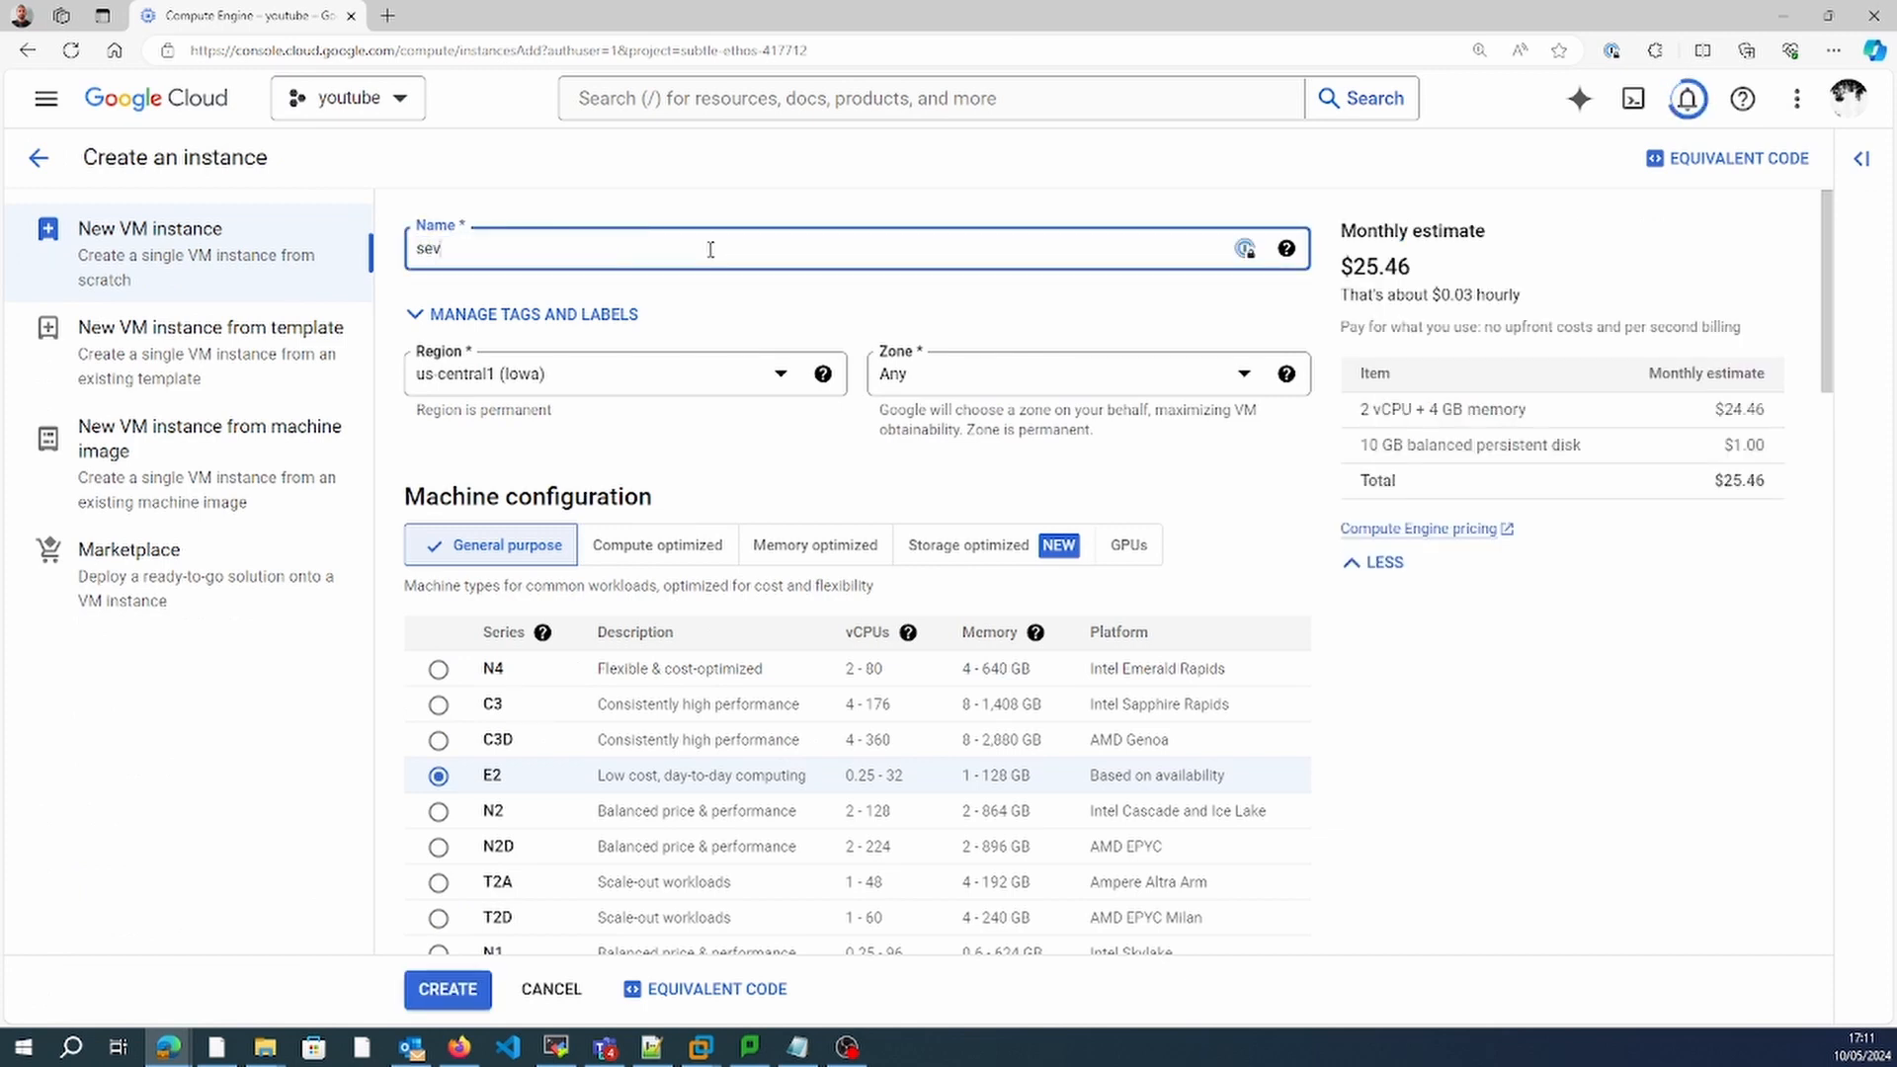
{"action": "type", "text": "2"}
{"action": "left_click", "coordinate": [741, 375]}
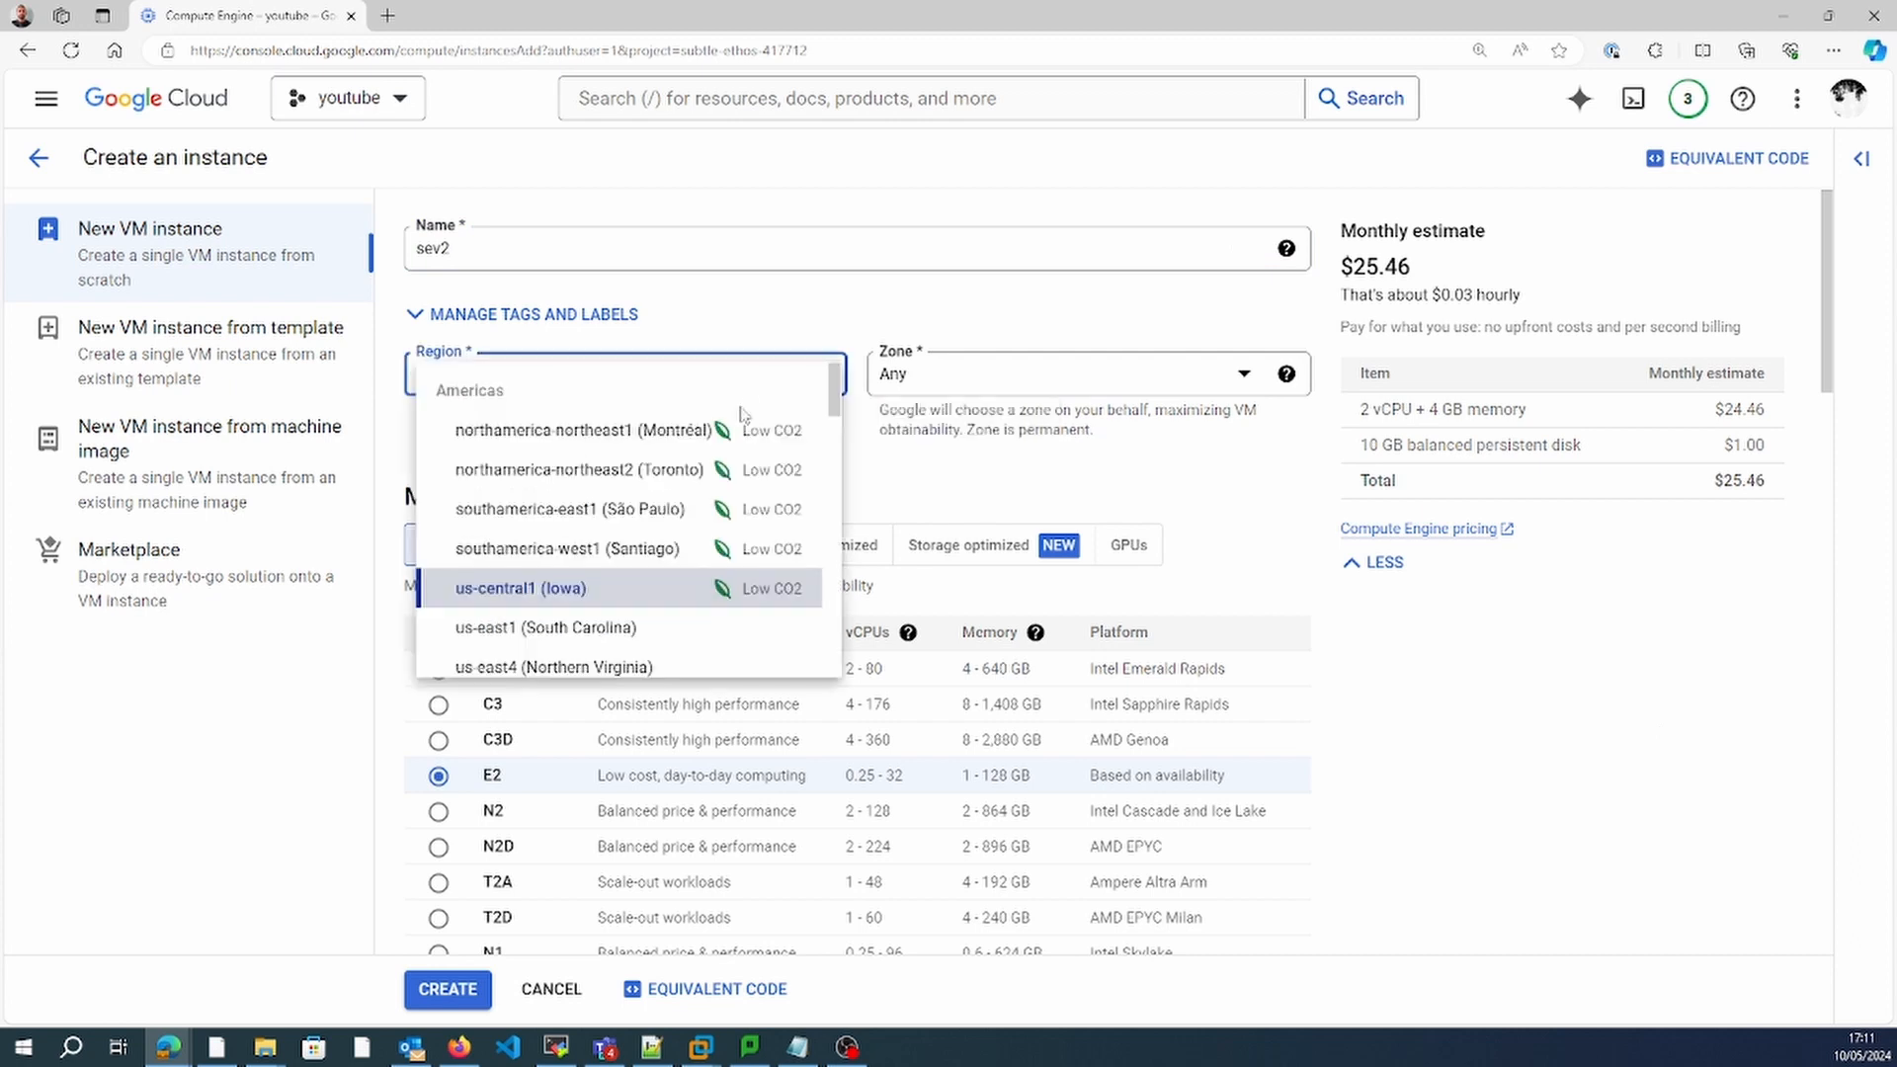
{"action": "scroll", "coordinate": [743, 425], "scroll_direction": "down", "scroll_amount": 3}
{"action": "left_click", "coordinate": [761, 509]}
Open sev2's default network interface for editing in the advanced networking options.
{"action": "left_click_drag", "start_coordinate": [1826, 311], "coordinate": [1827, 686]}
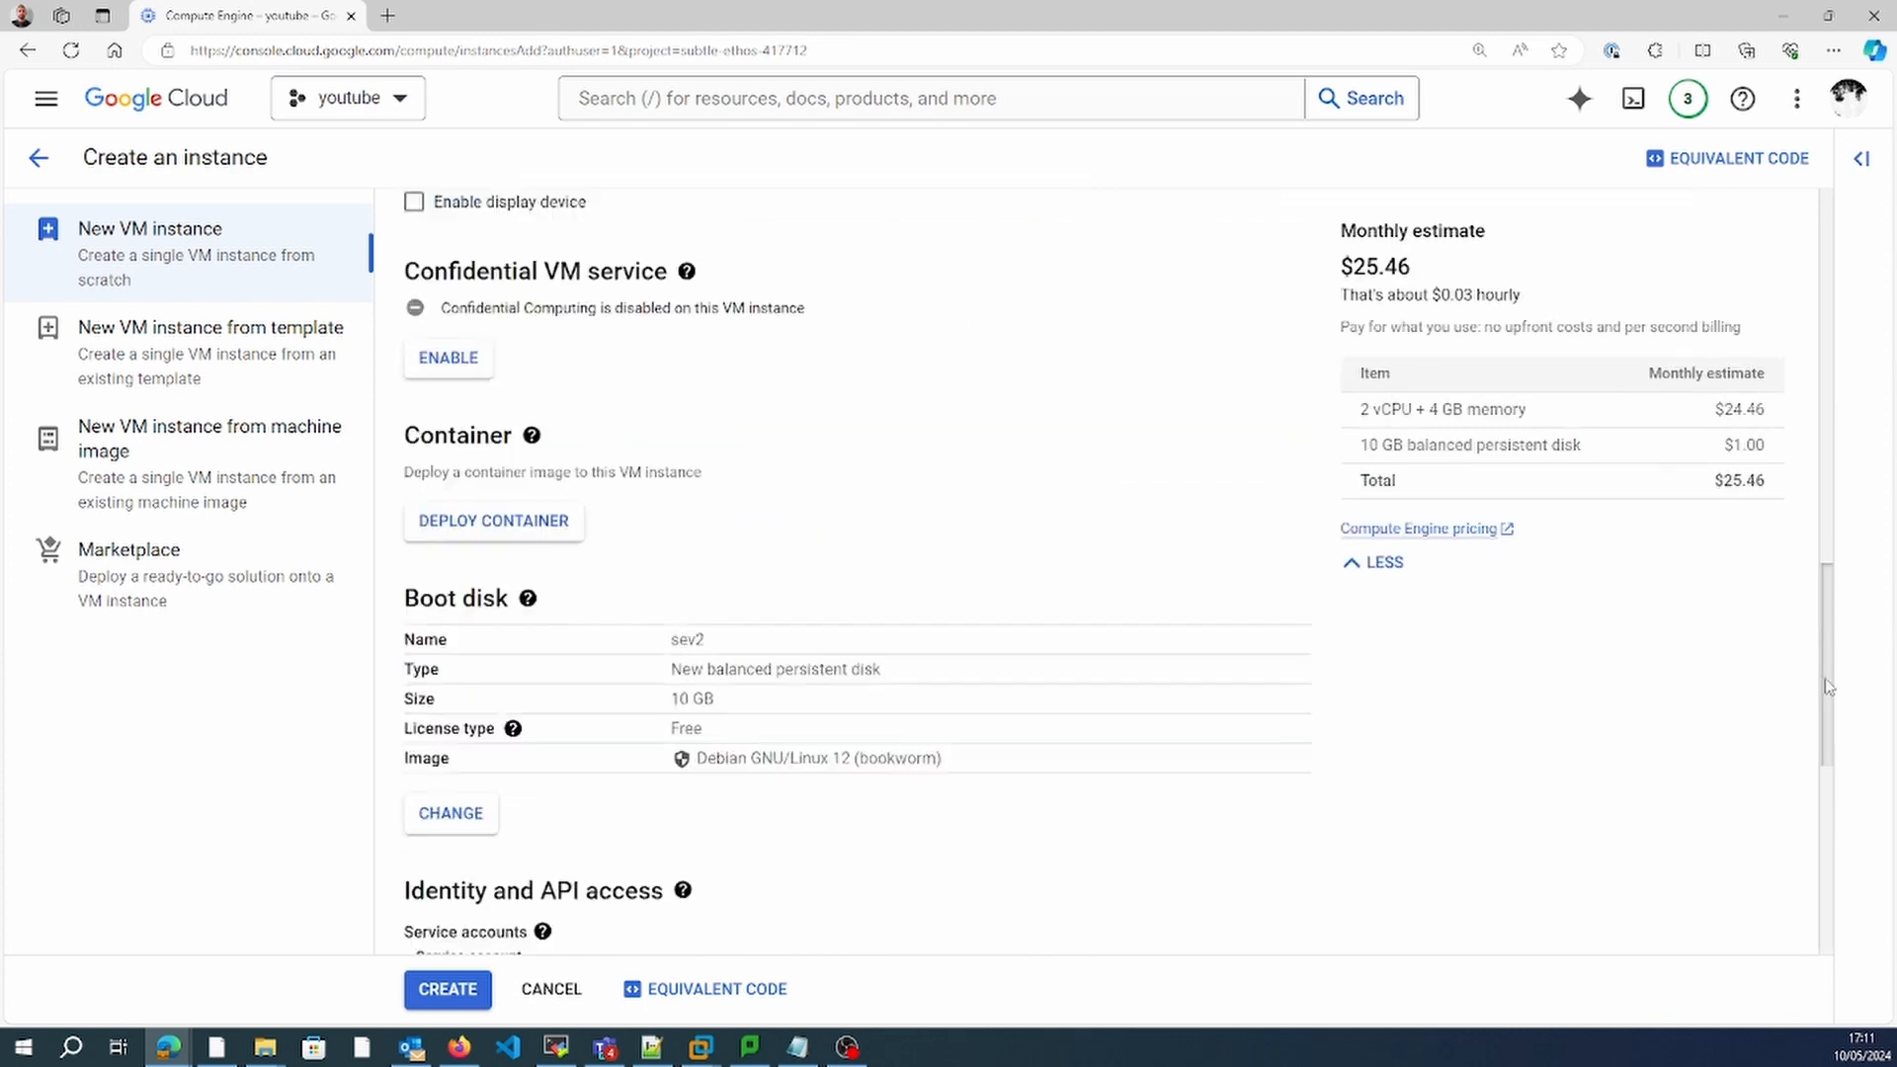
{"action": "scroll", "coordinate": [1215, 910], "scroll_direction": "down", "scroll_amount": 6}
{"action": "left_click", "coordinate": [1017, 863]}
{"action": "scroll", "coordinate": [1020, 593], "scroll_direction": "down", "scroll_amount": 5}
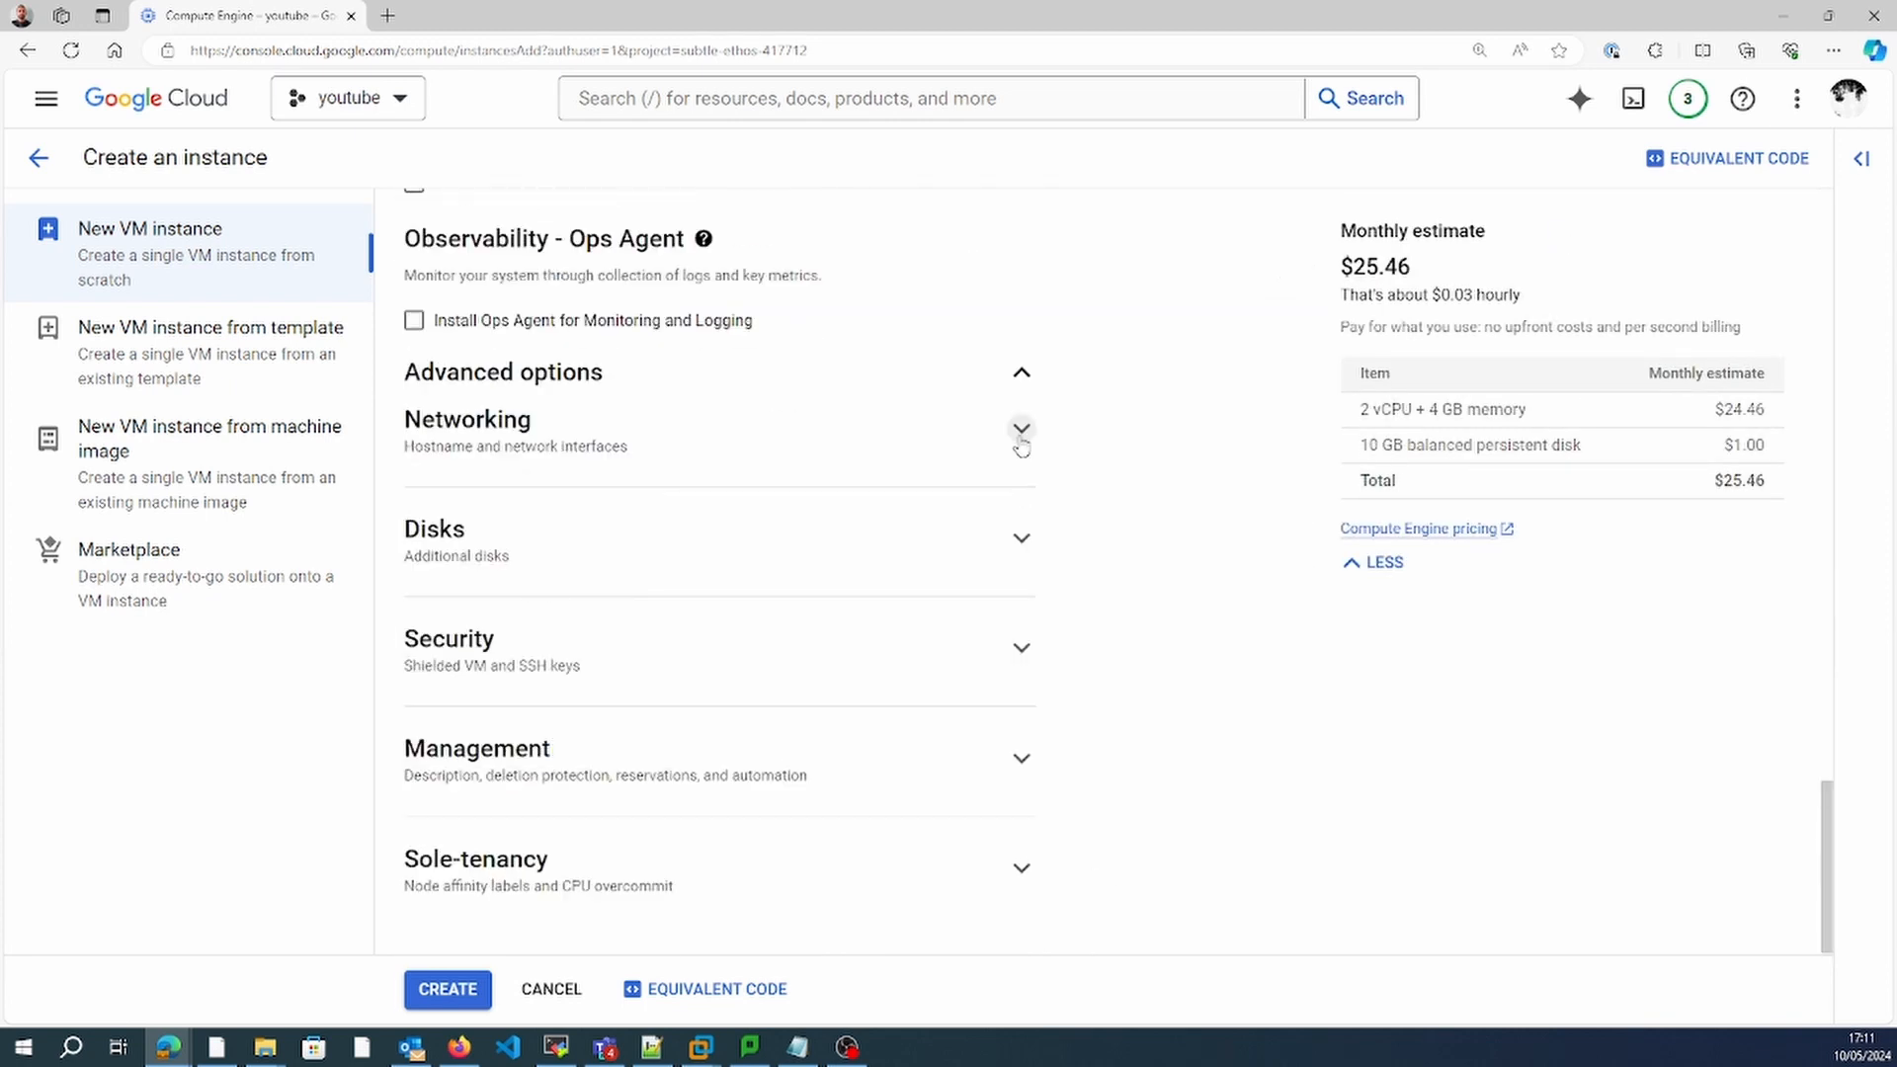
{"action": "left_click", "coordinate": [1021, 434]}
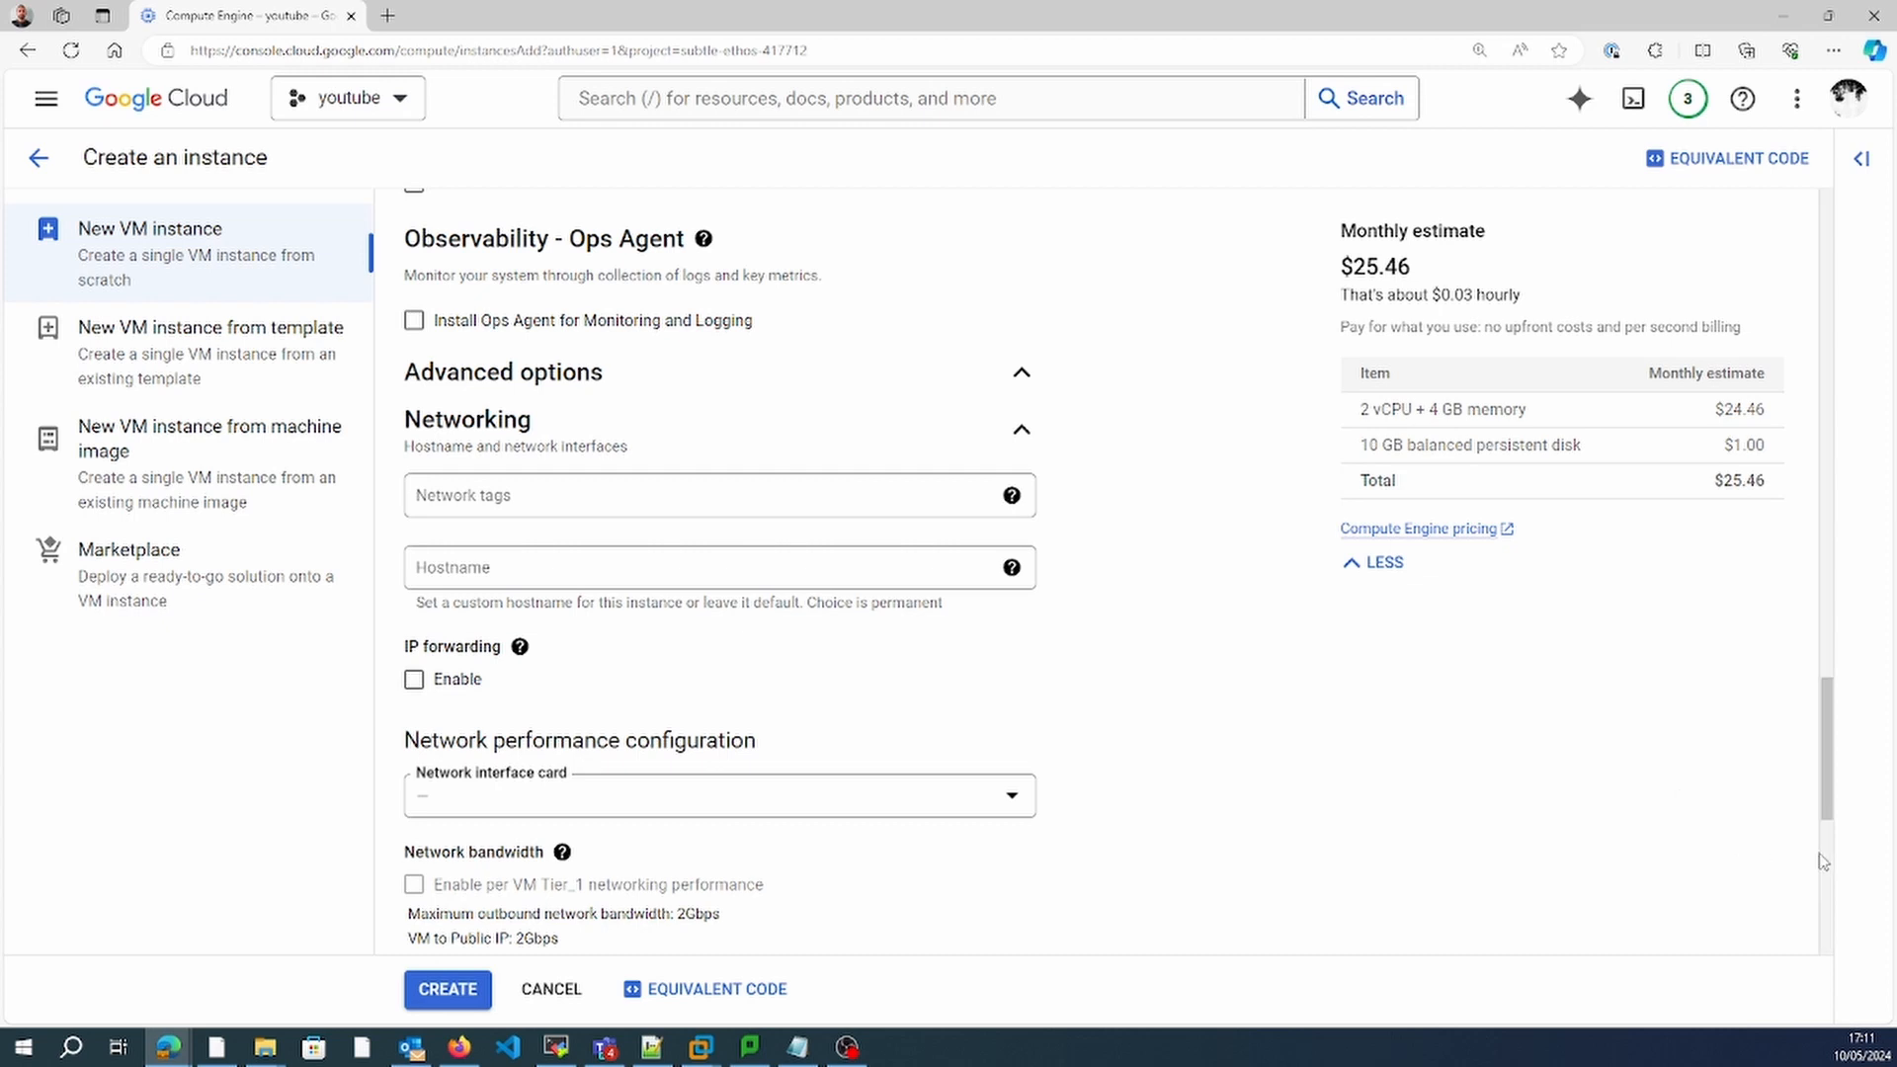
{"action": "scroll", "coordinate": [1816, 840], "scroll_direction": "down", "scroll_amount": 7}
{"action": "left_click", "coordinate": [1001, 427]}
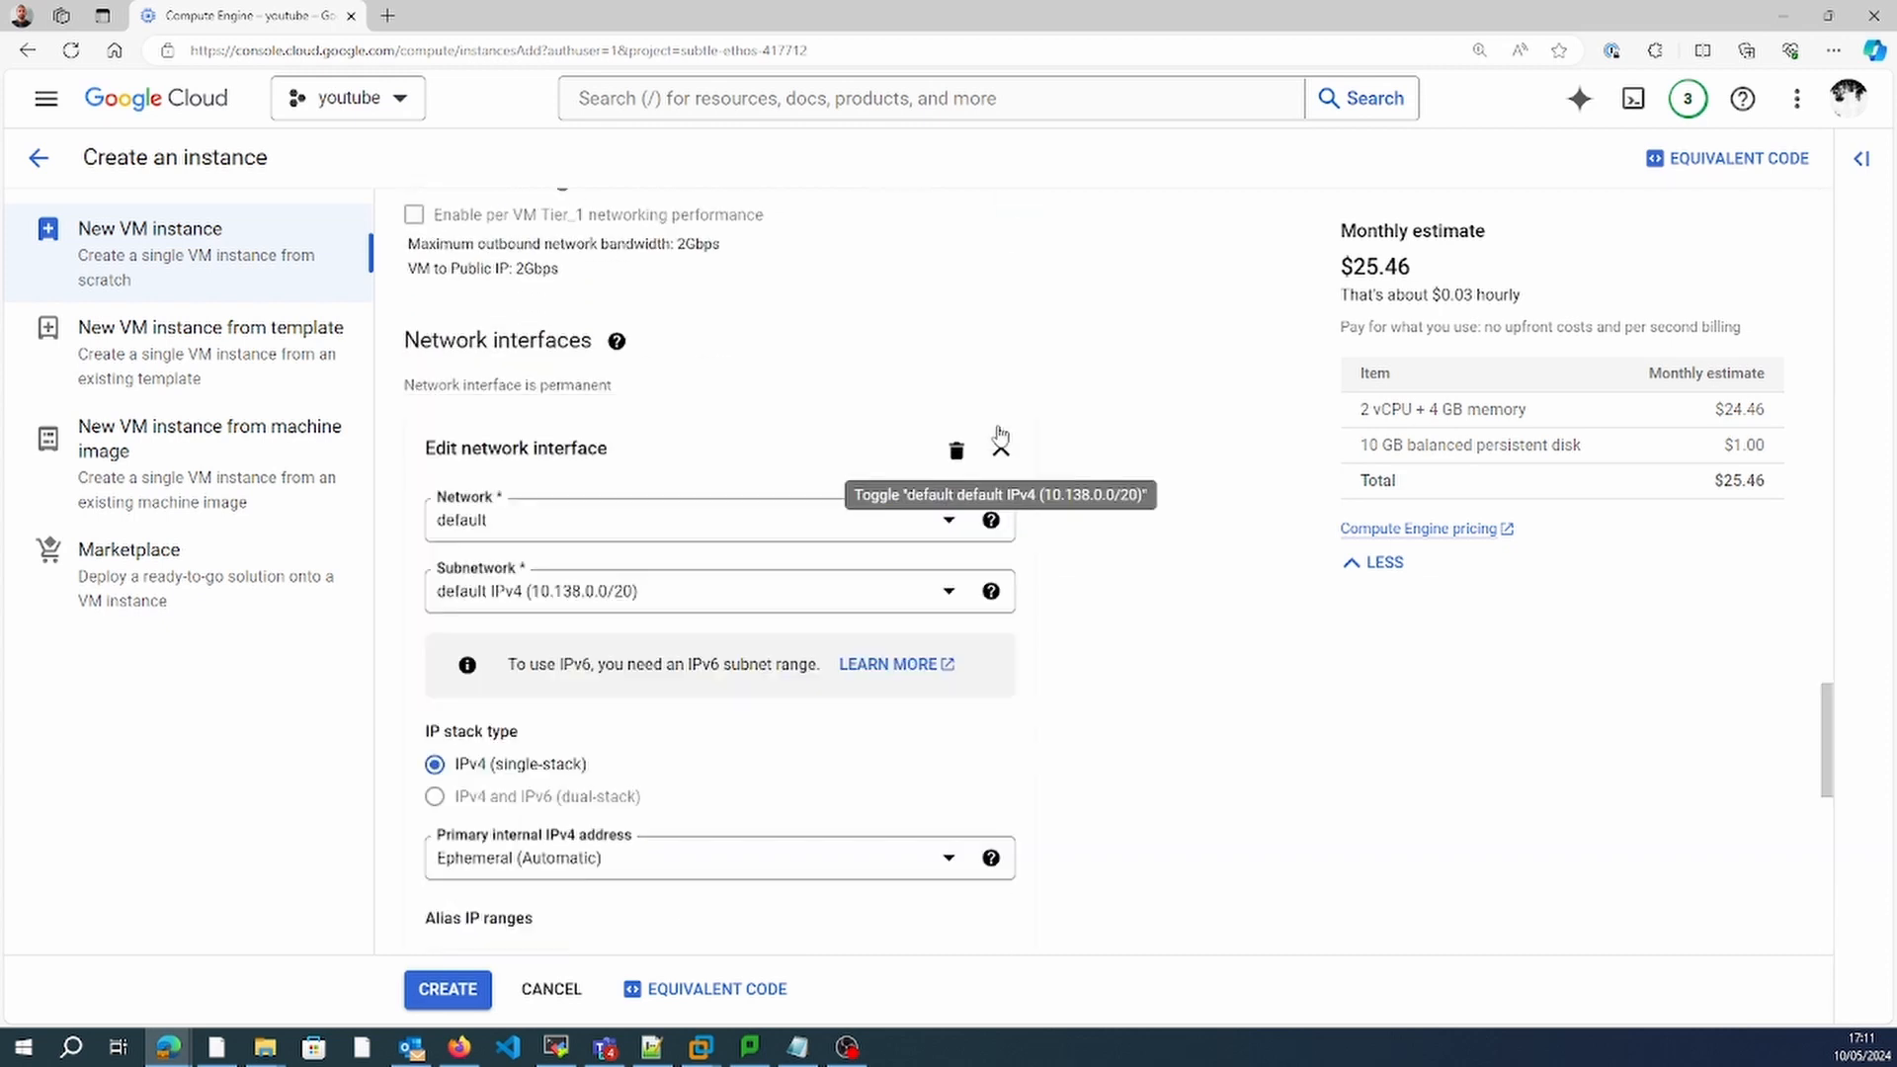
Connect sev2's network interface to the vpc01 network with the vpc01-subnet1-us-west1 subnetwork and create the instance.
{"action": "left_click", "coordinate": [939, 530]}
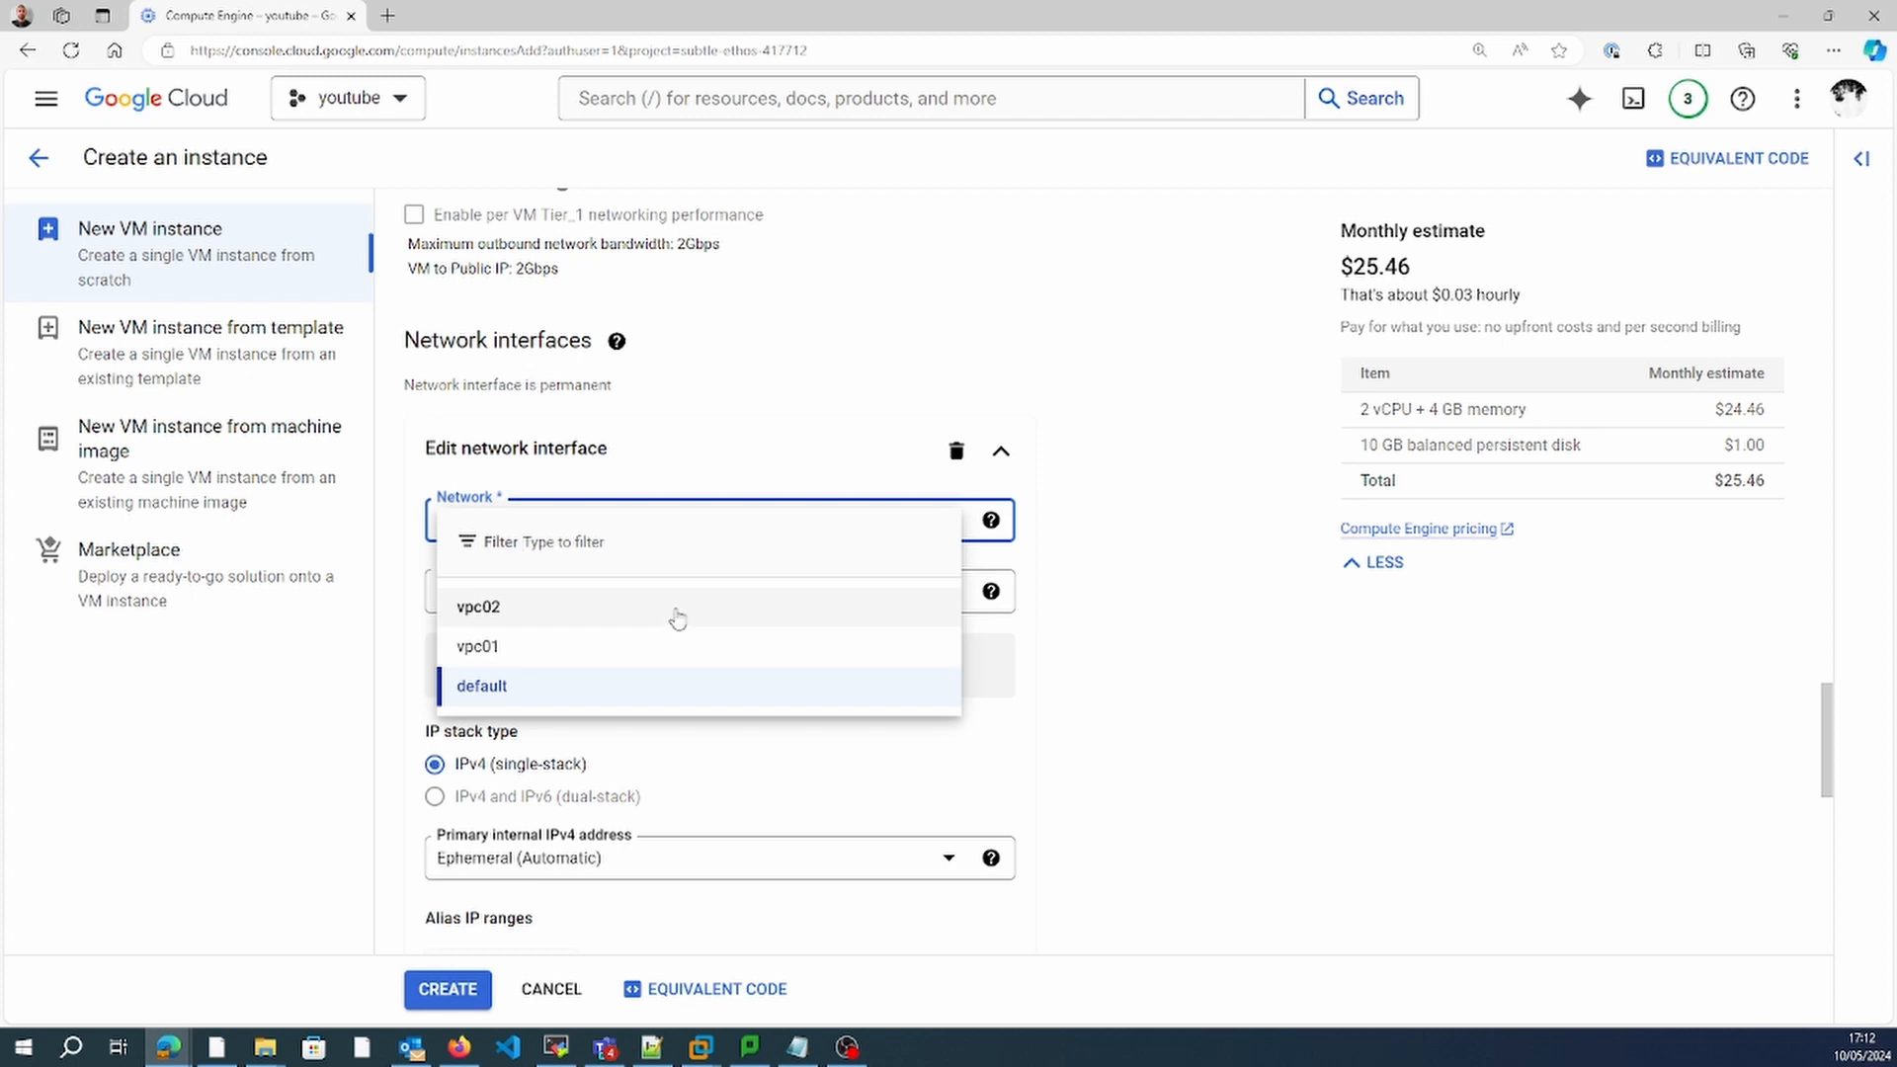
{"action": "left_click", "coordinate": [682, 644]}
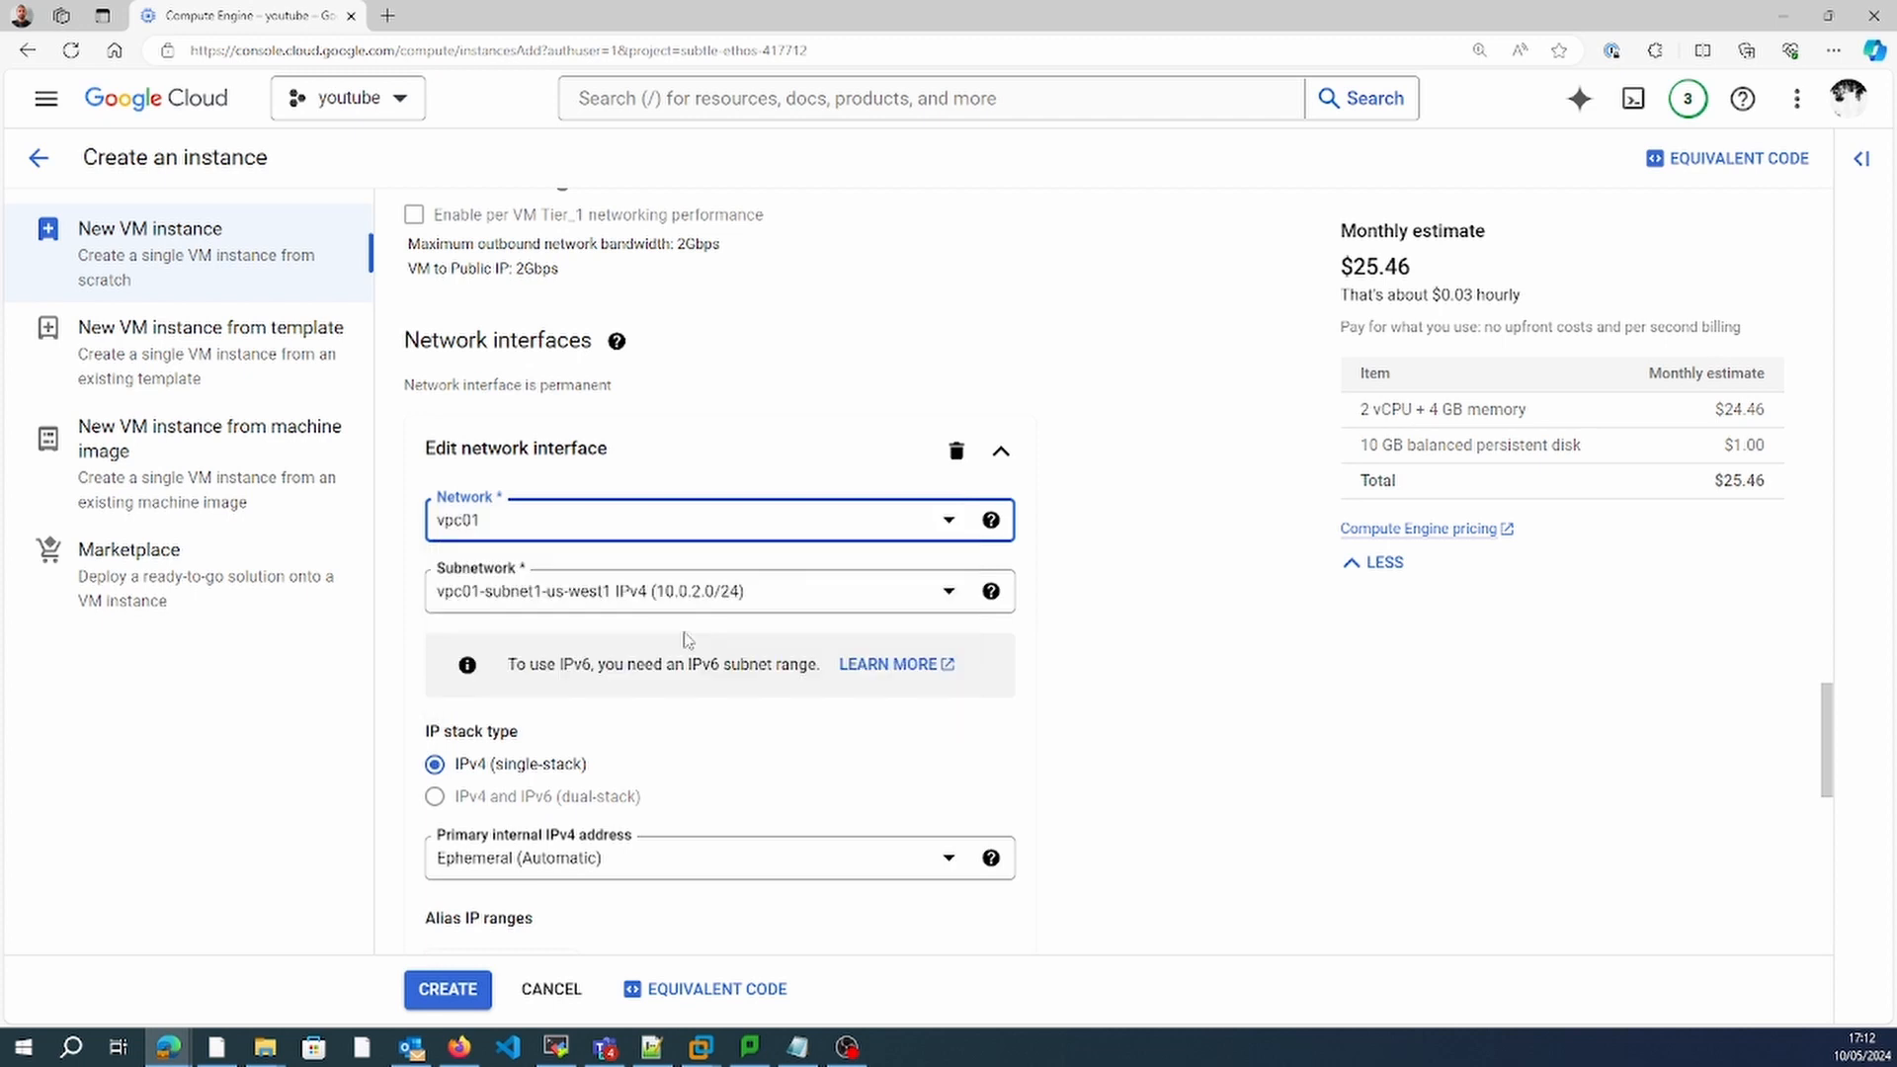
{"action": "left_click", "coordinate": [734, 603]}
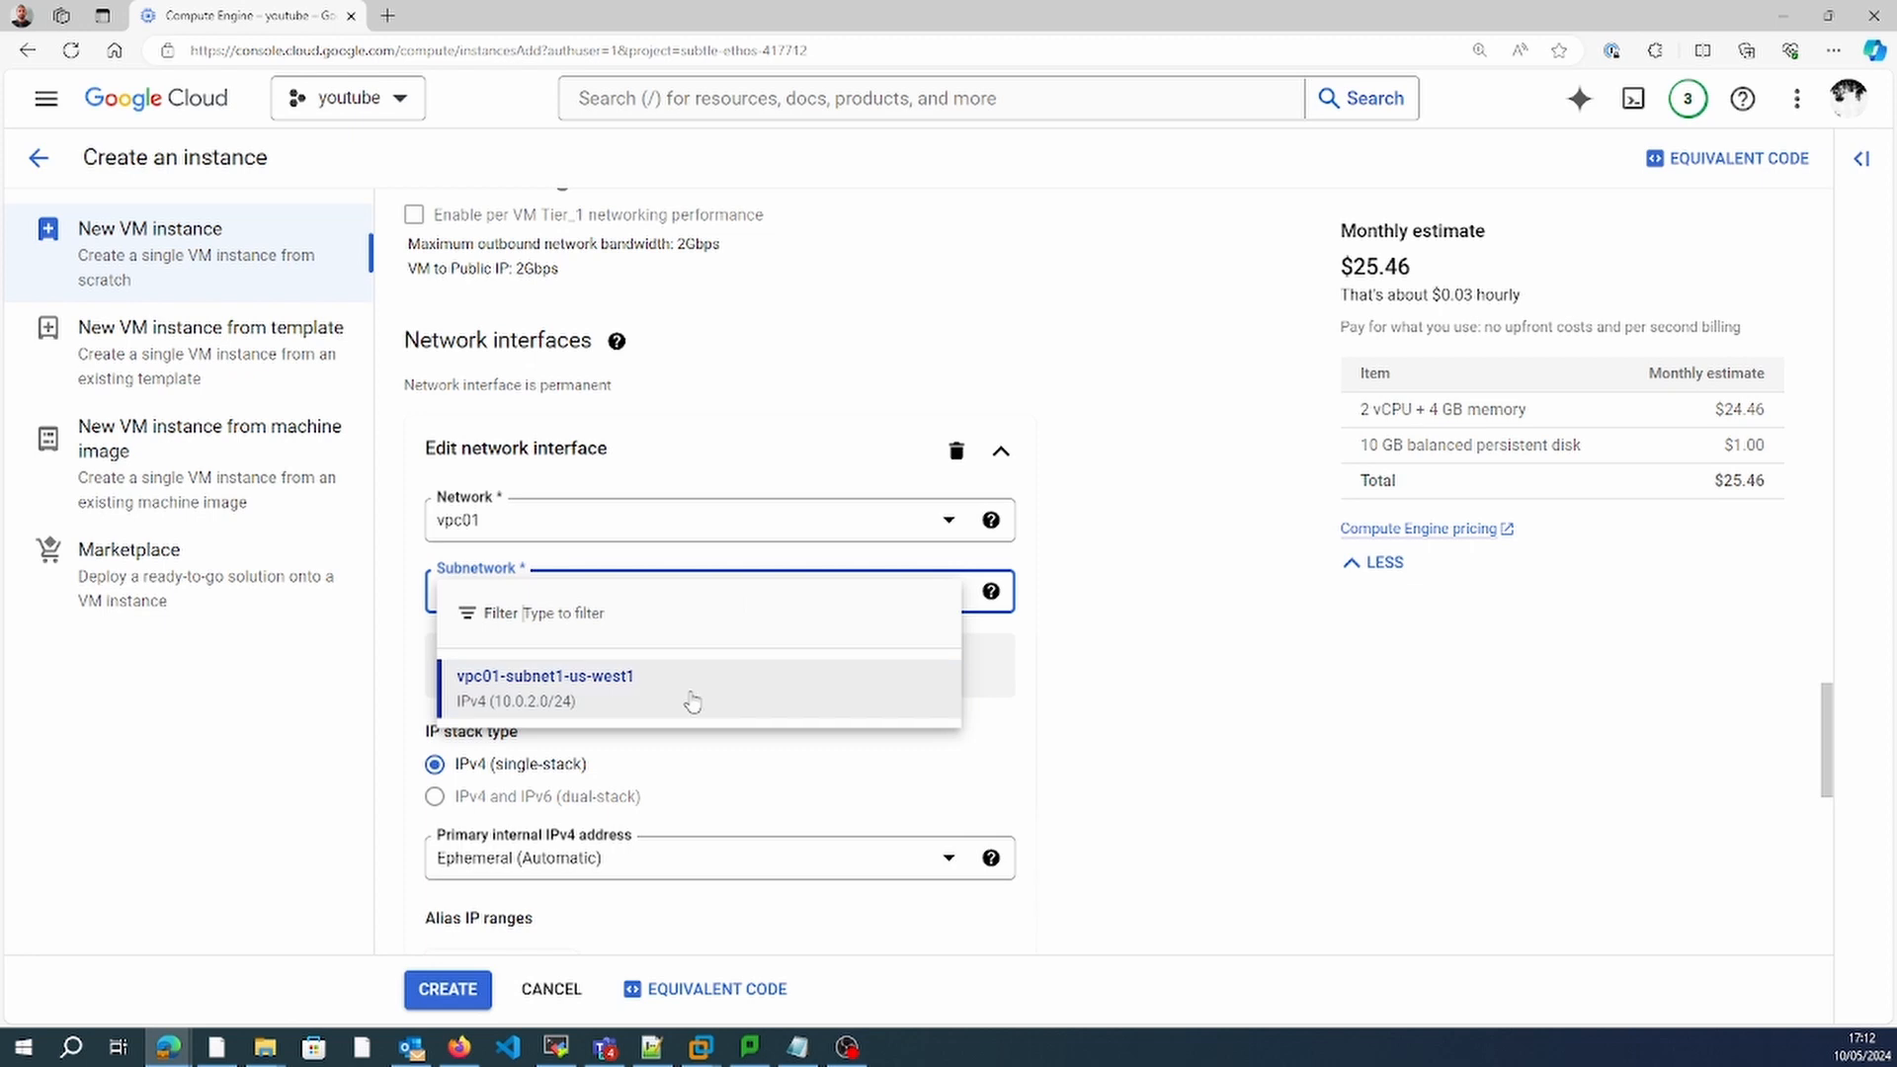
{"action": "left_click", "coordinate": [621, 705]}
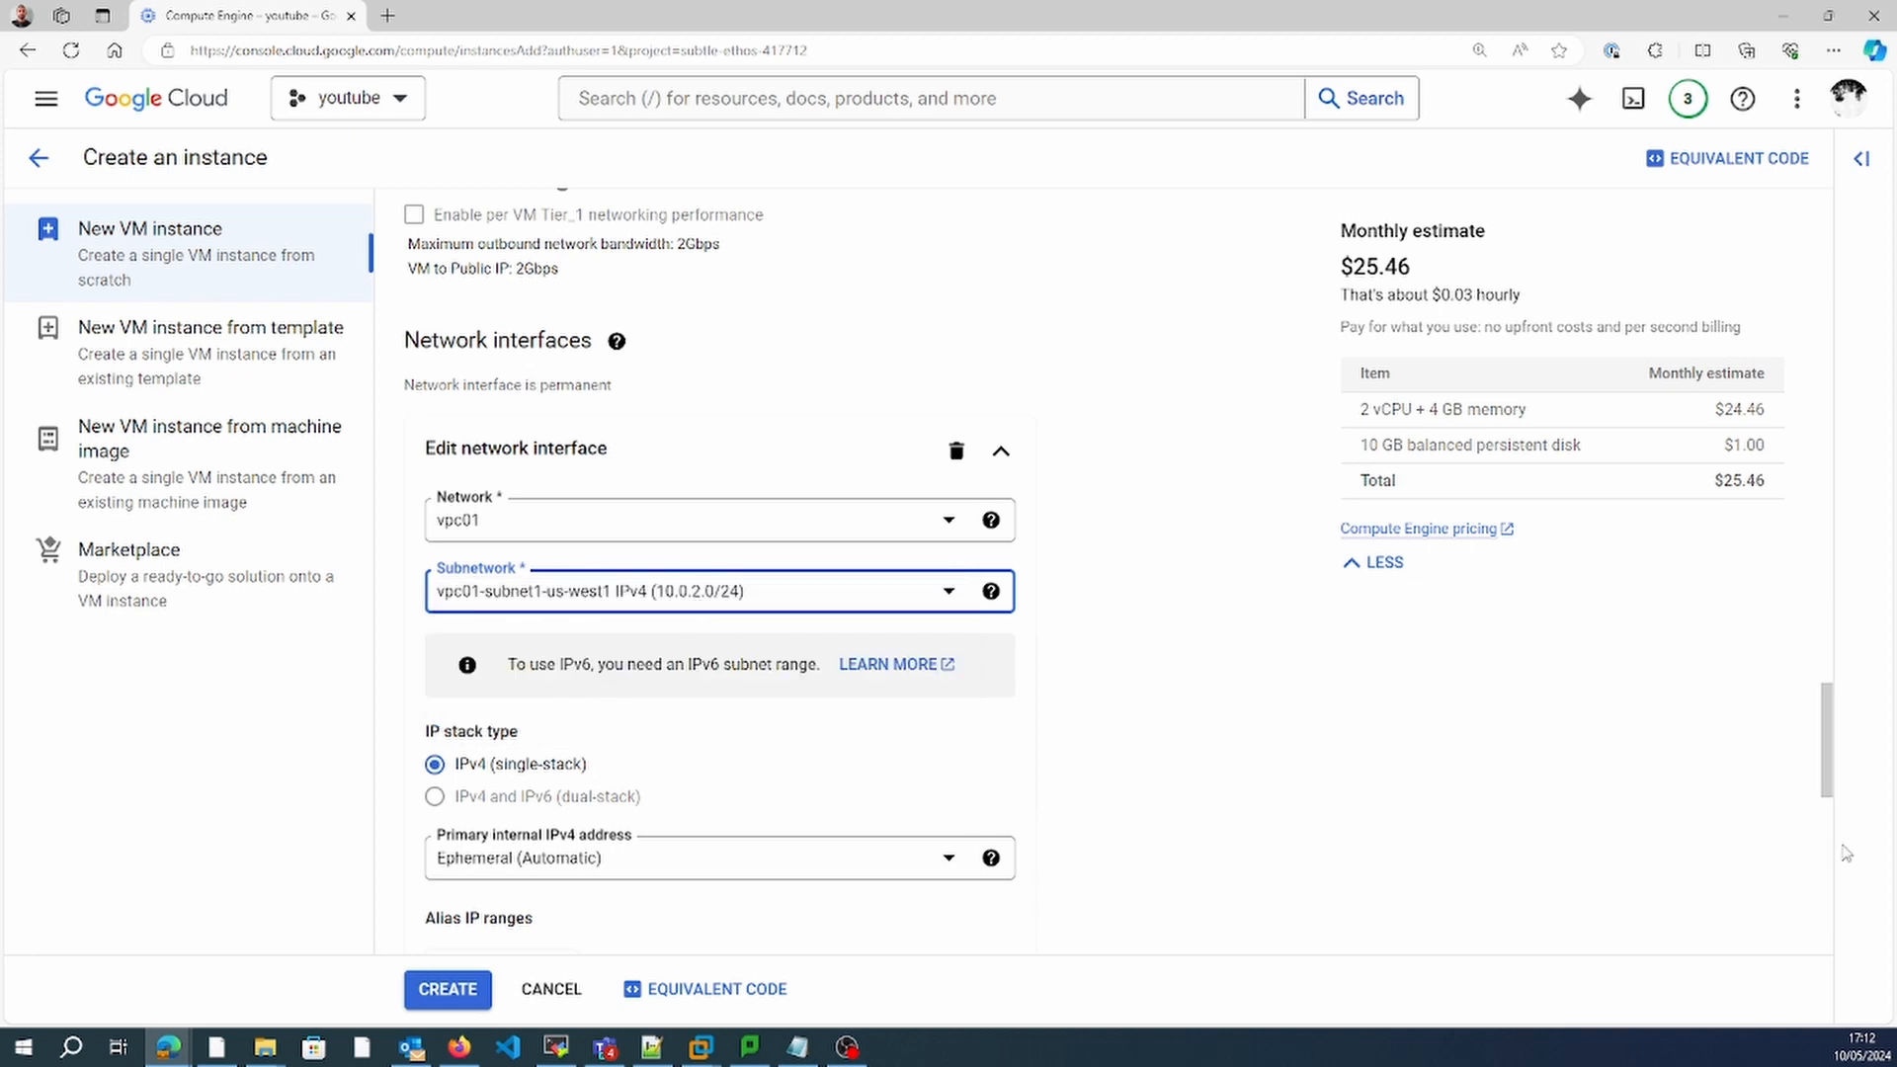
{"action": "scroll", "coordinate": [1843, 840], "scroll_direction": "down", "scroll_amount": 6}
{"action": "left_click", "coordinate": [974, 711]}
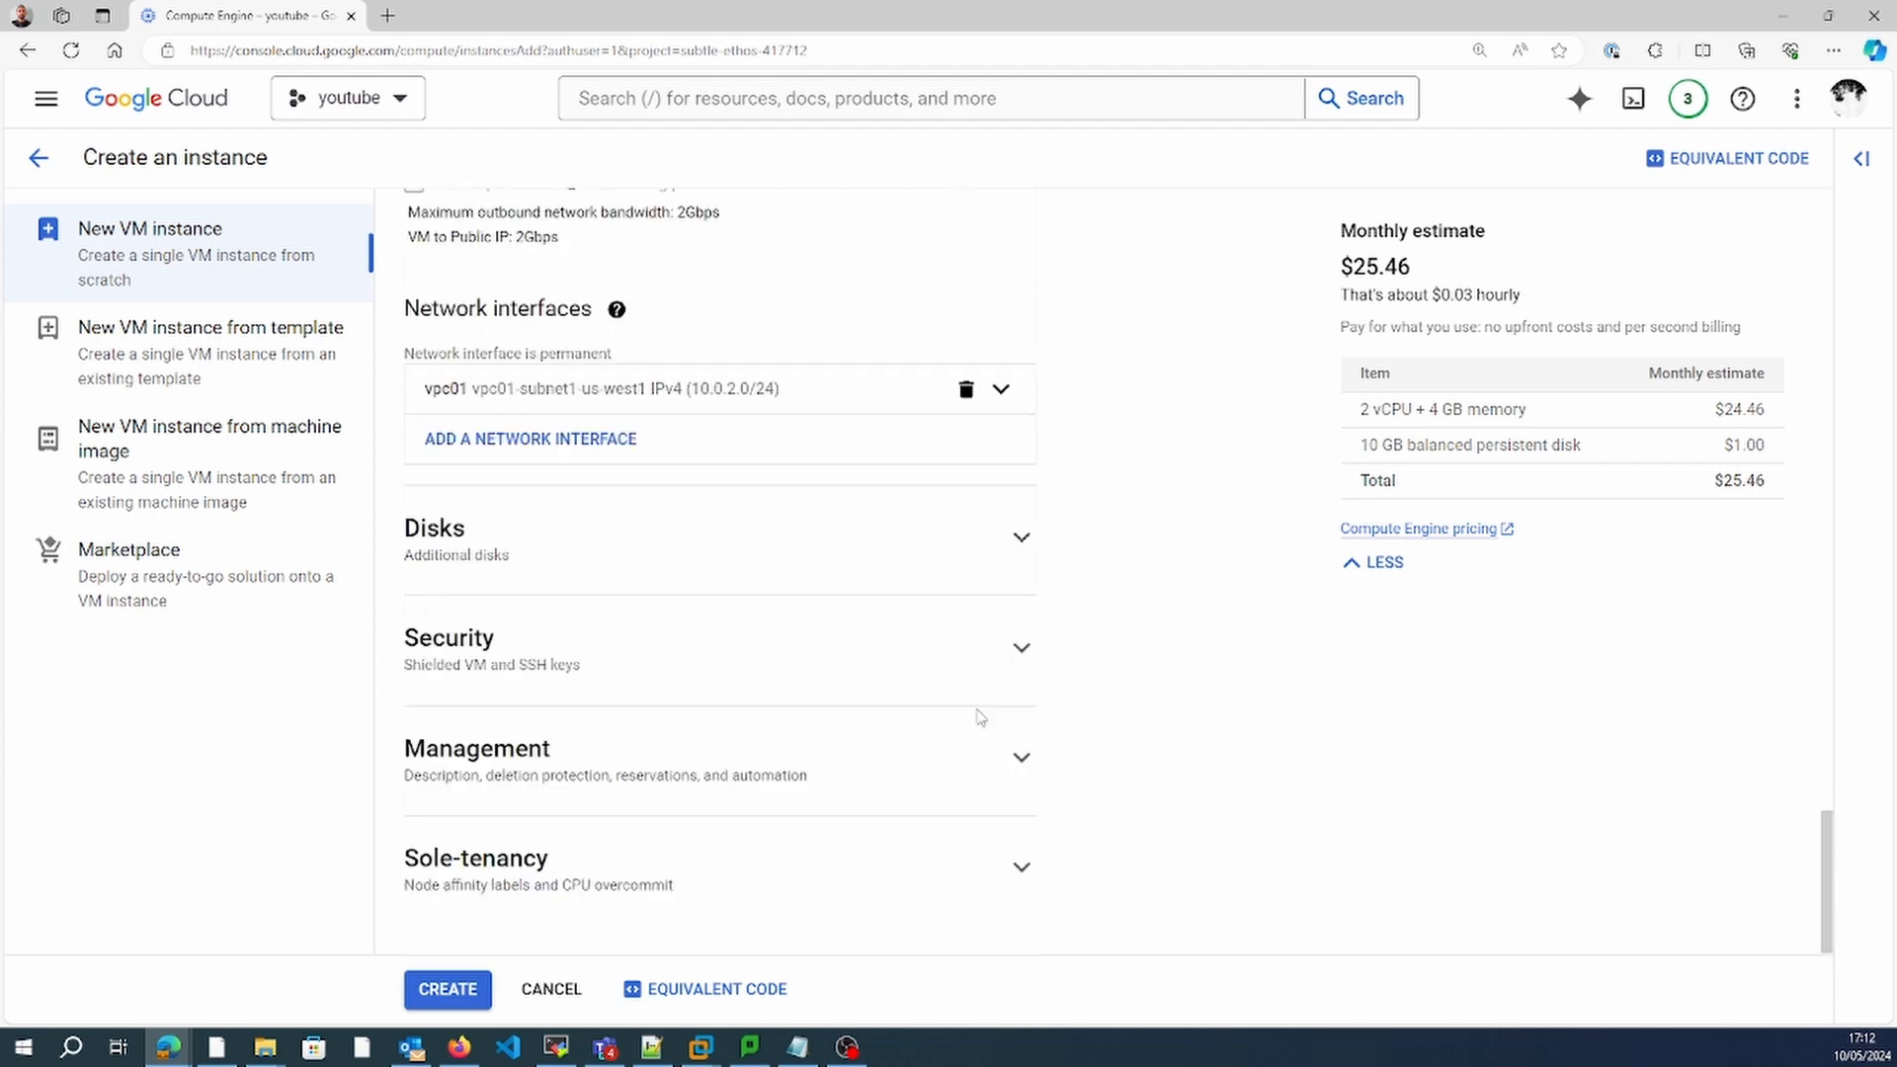
{"action": "left_click", "coordinate": [445, 985]}
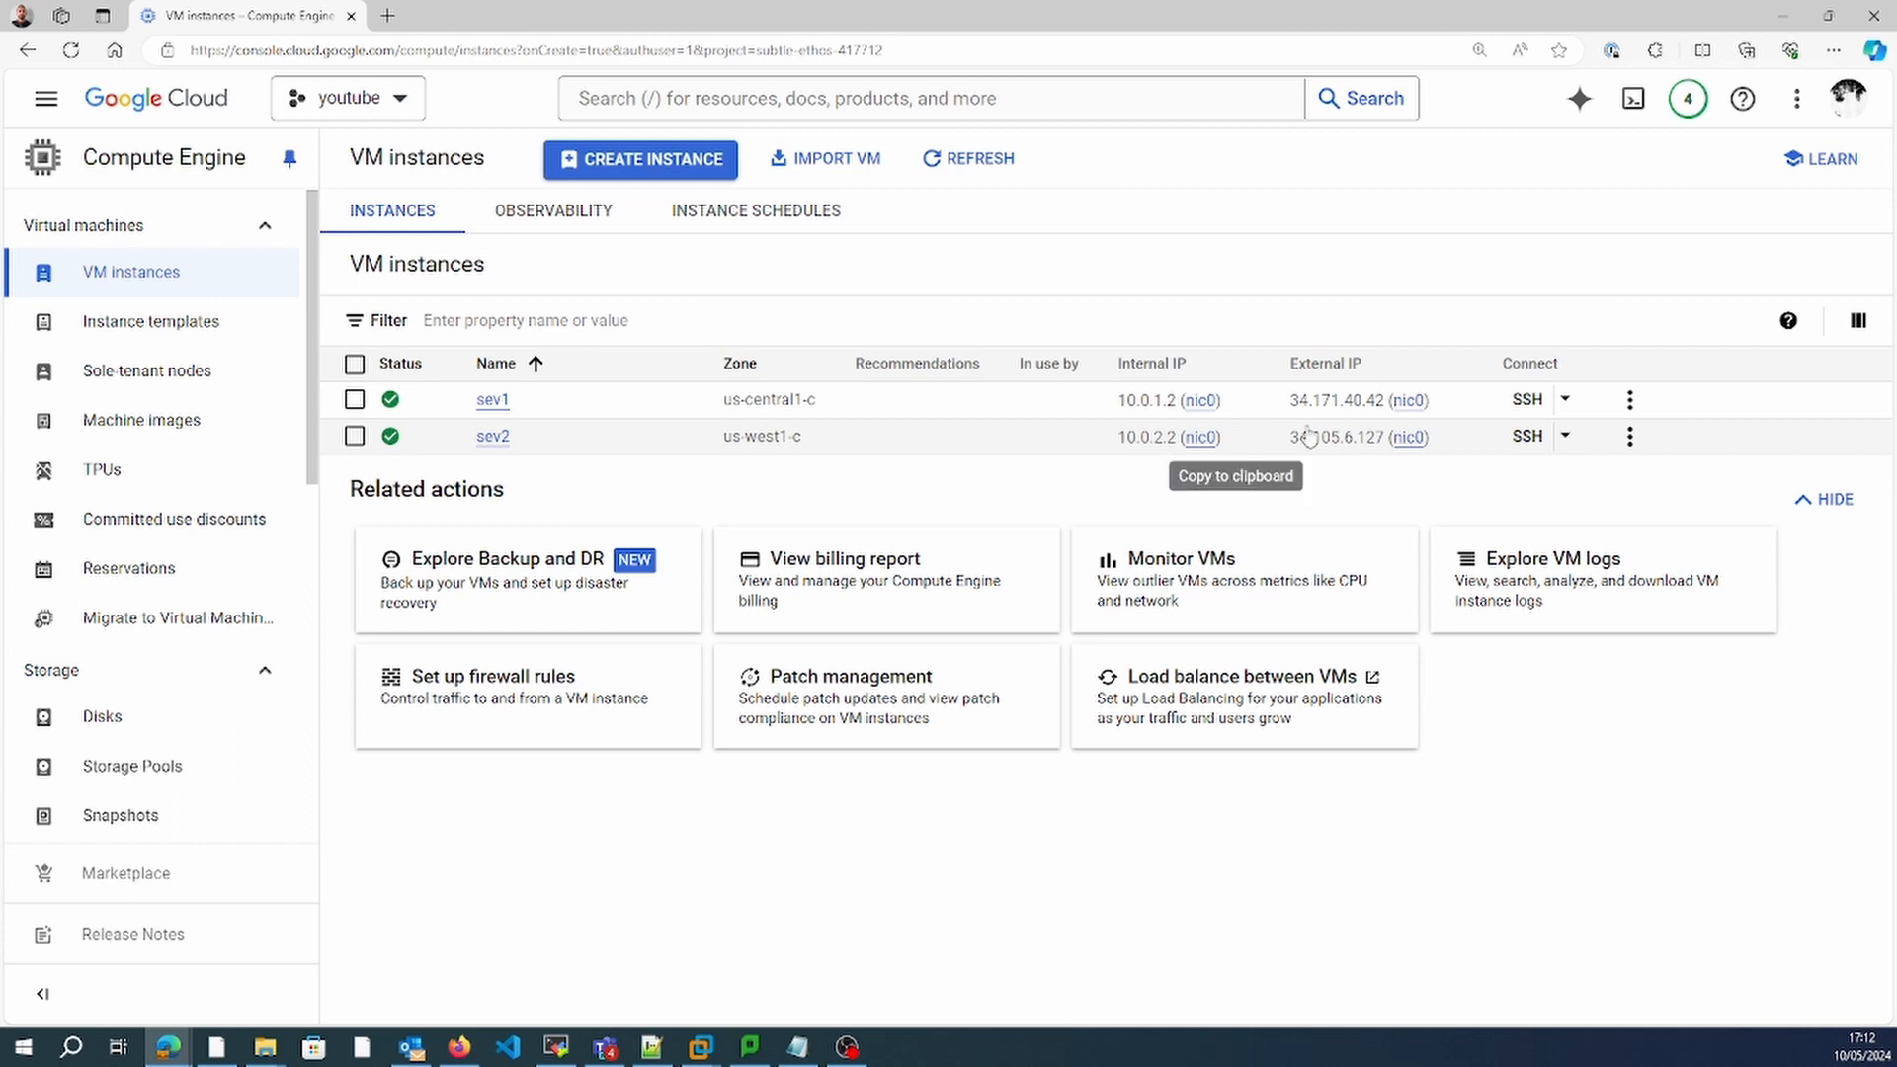
Open a browser SSH session to sev1 and list its network interface addresses with ip a.
{"action": "left_click", "coordinate": [1527, 400]}
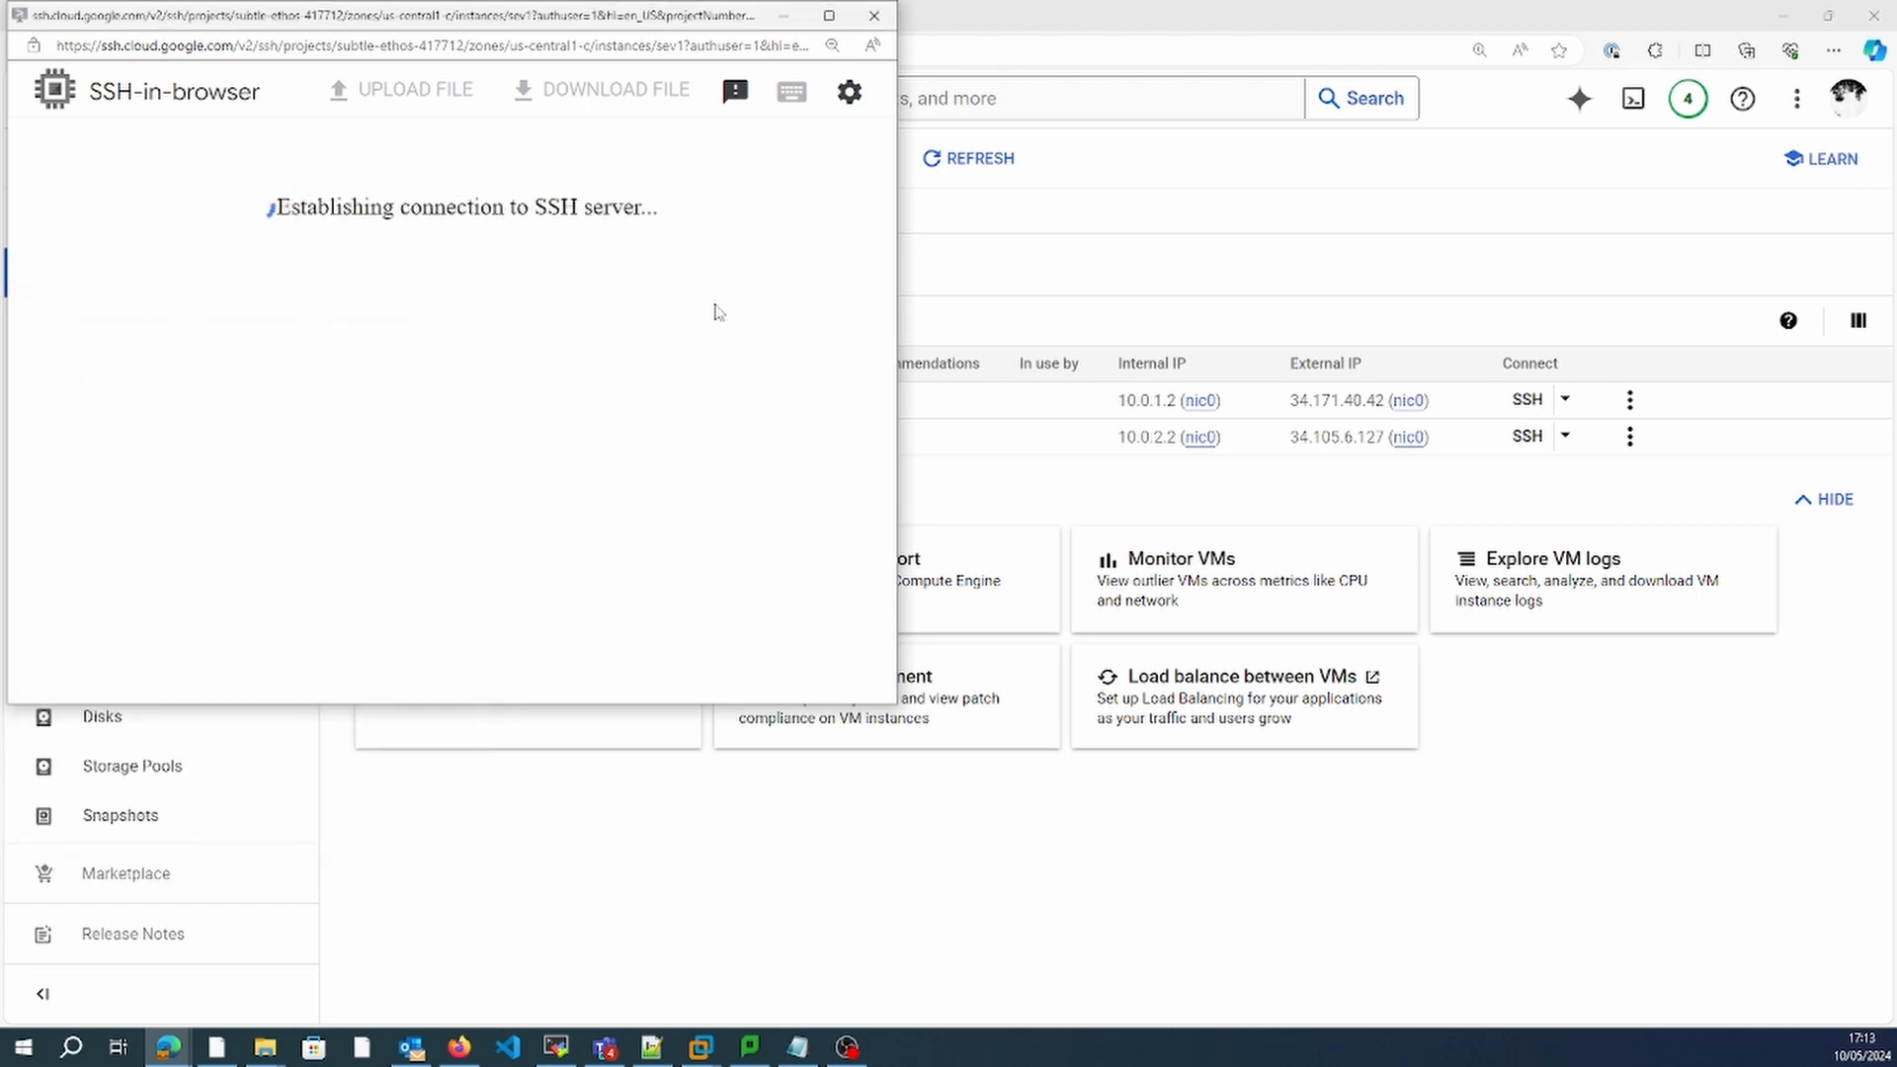
{"action": "type", "text": "ip q"}
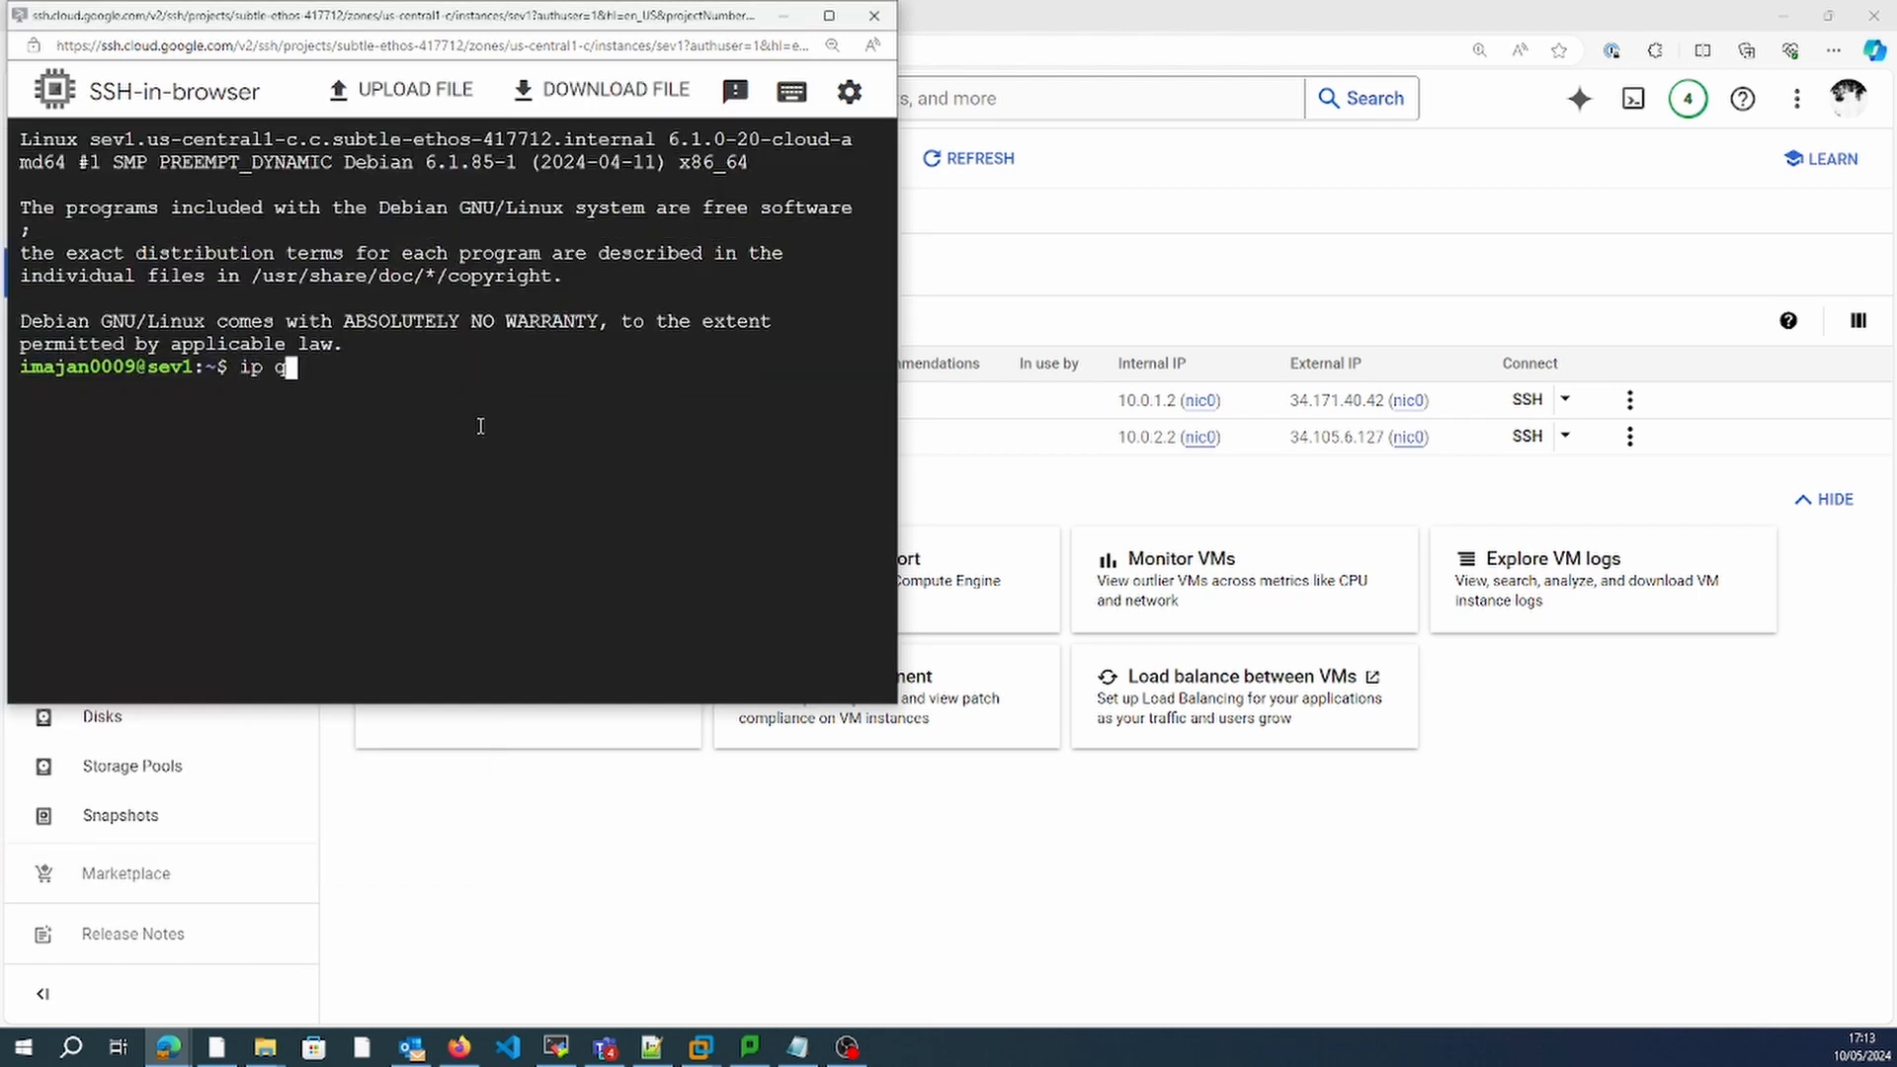
{"action": "key", "text": "Return"}
{"action": "type", "text": "ip a"}
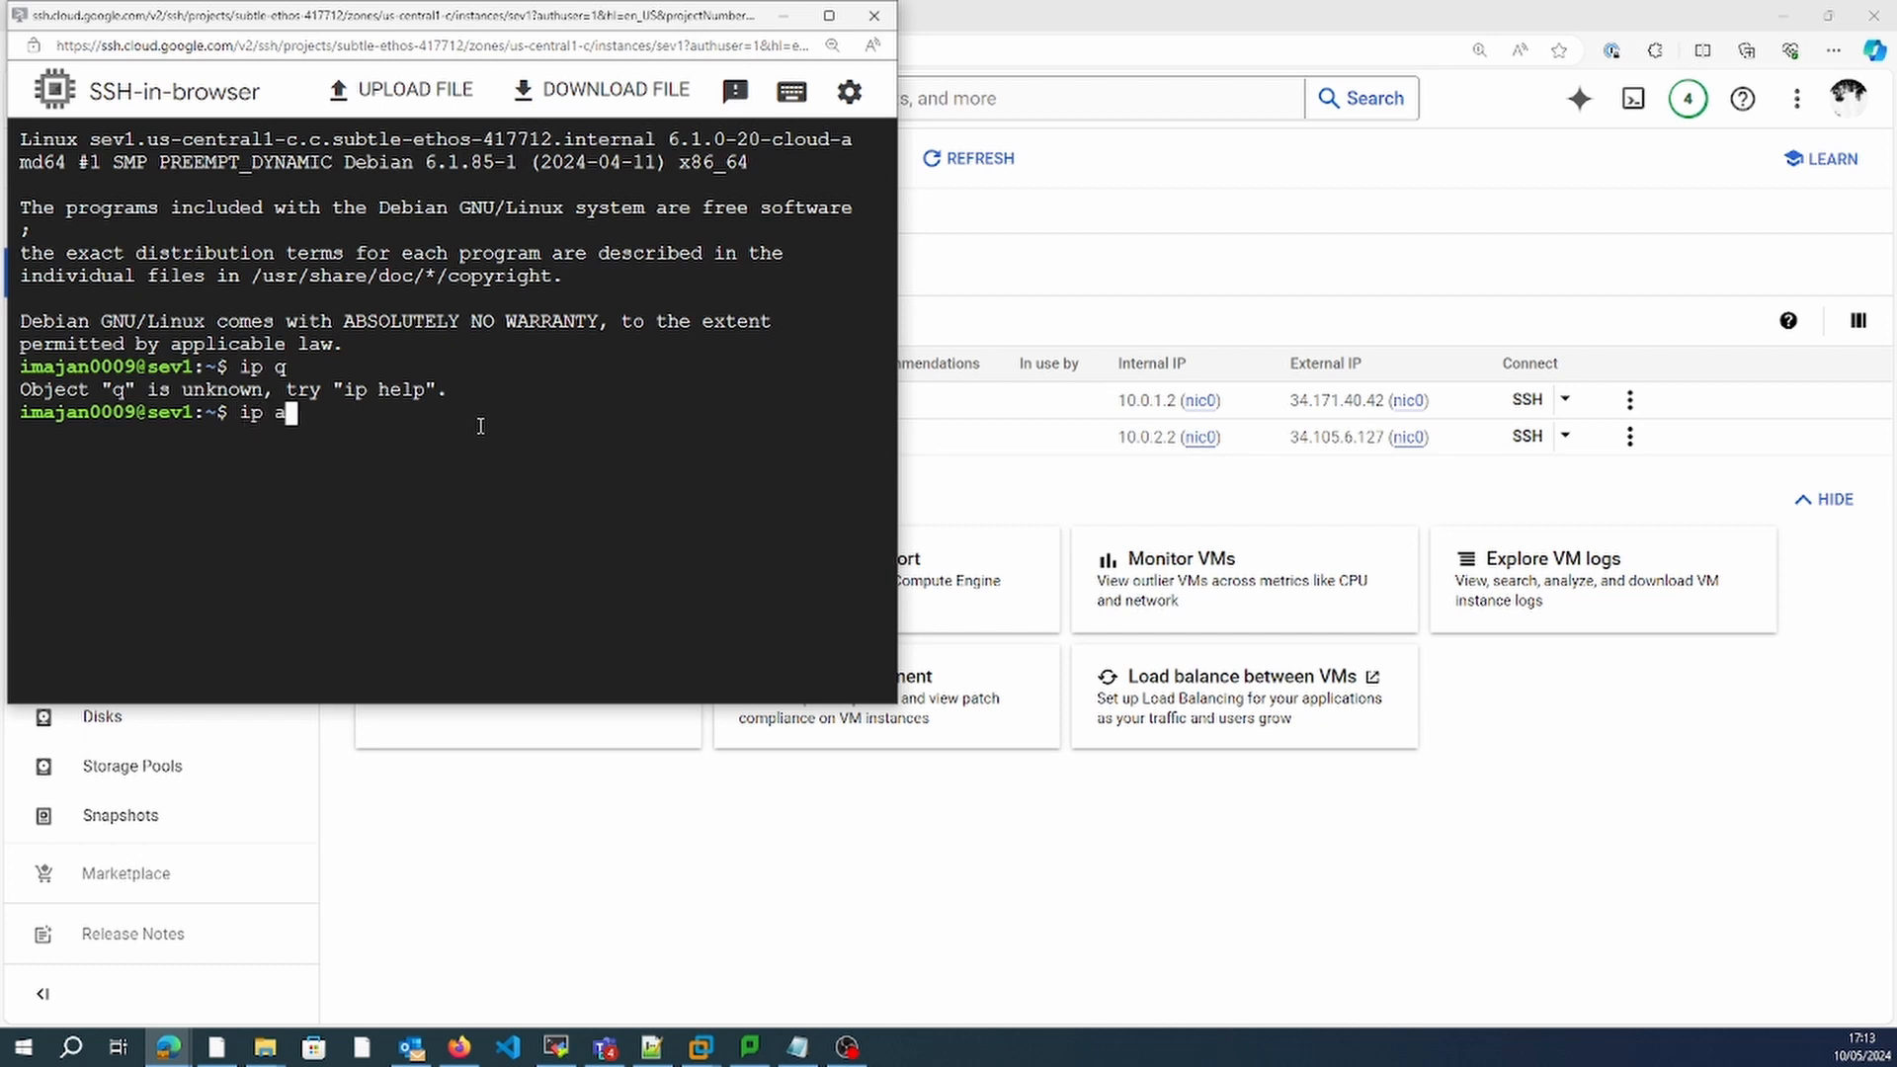
{"action": "key", "text": "Return"}
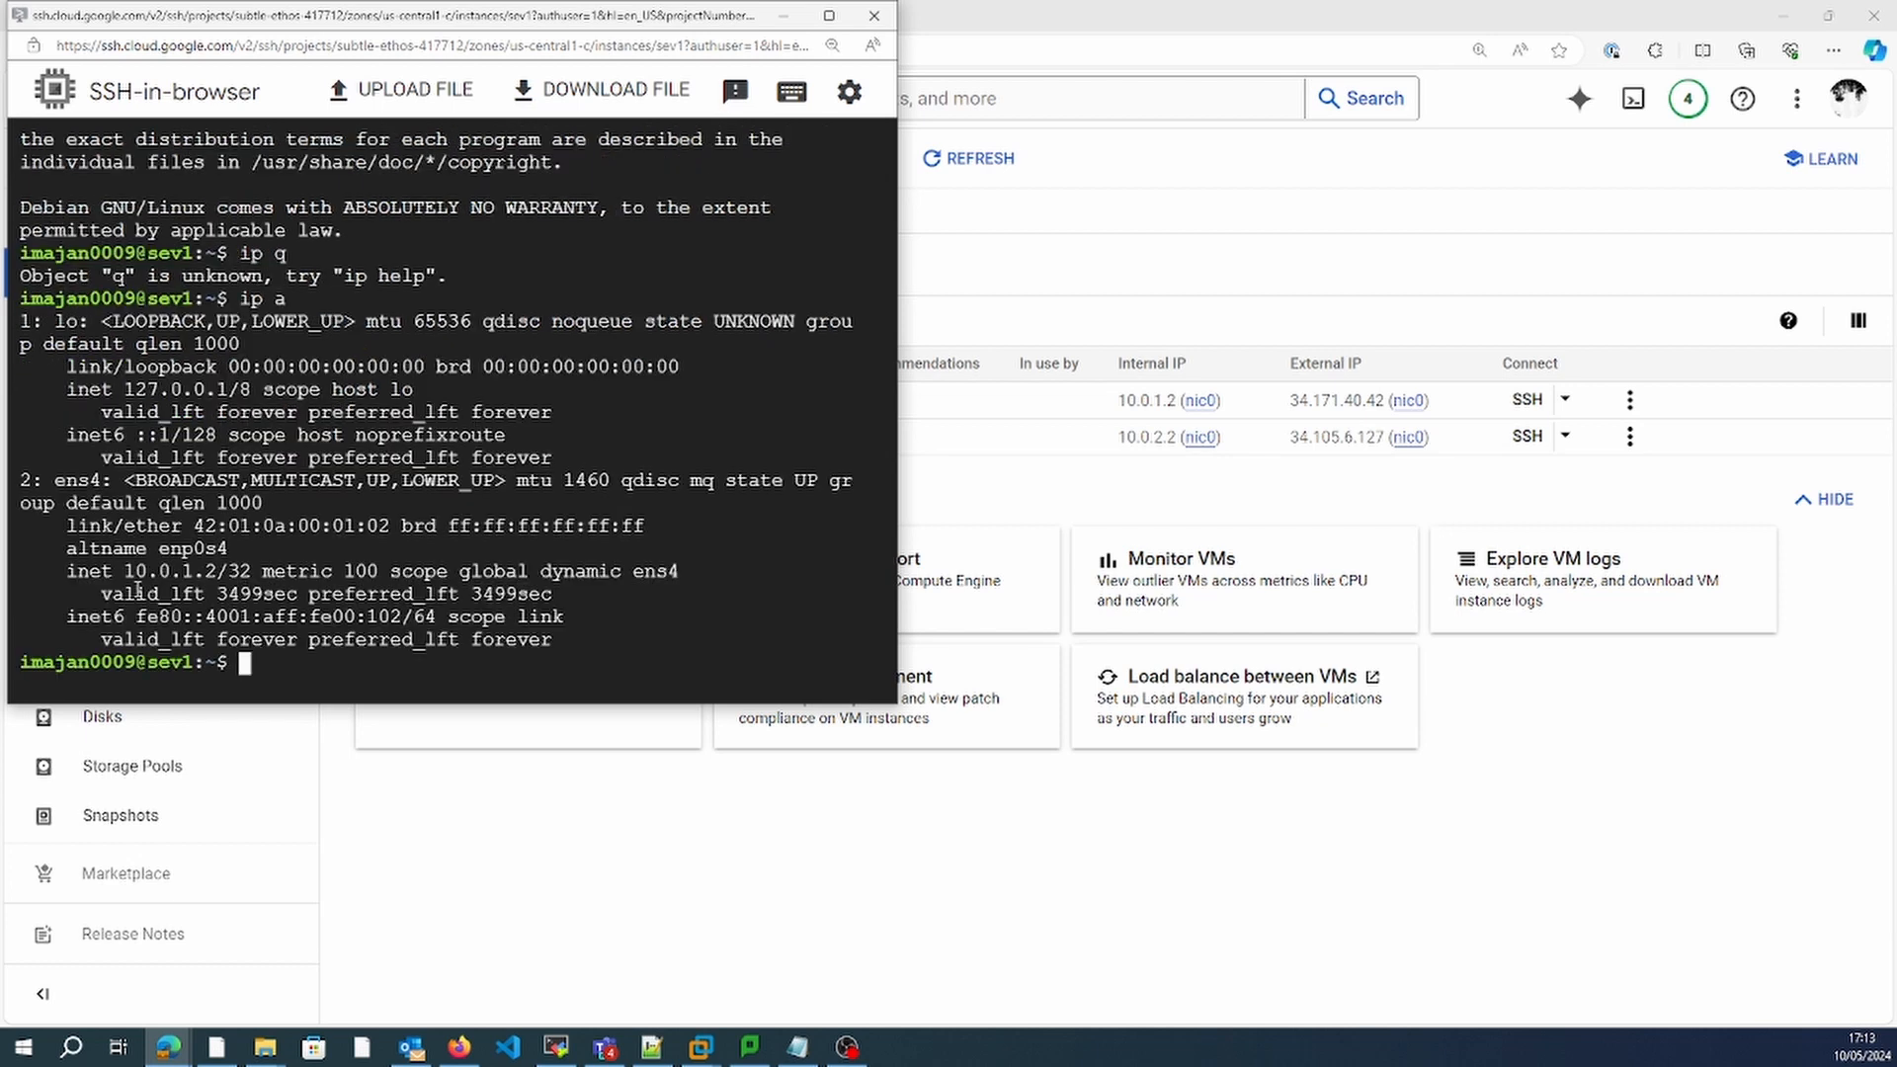
{"action": "left_click_drag", "start_coordinate": [123, 571], "coordinate": [215, 571]}
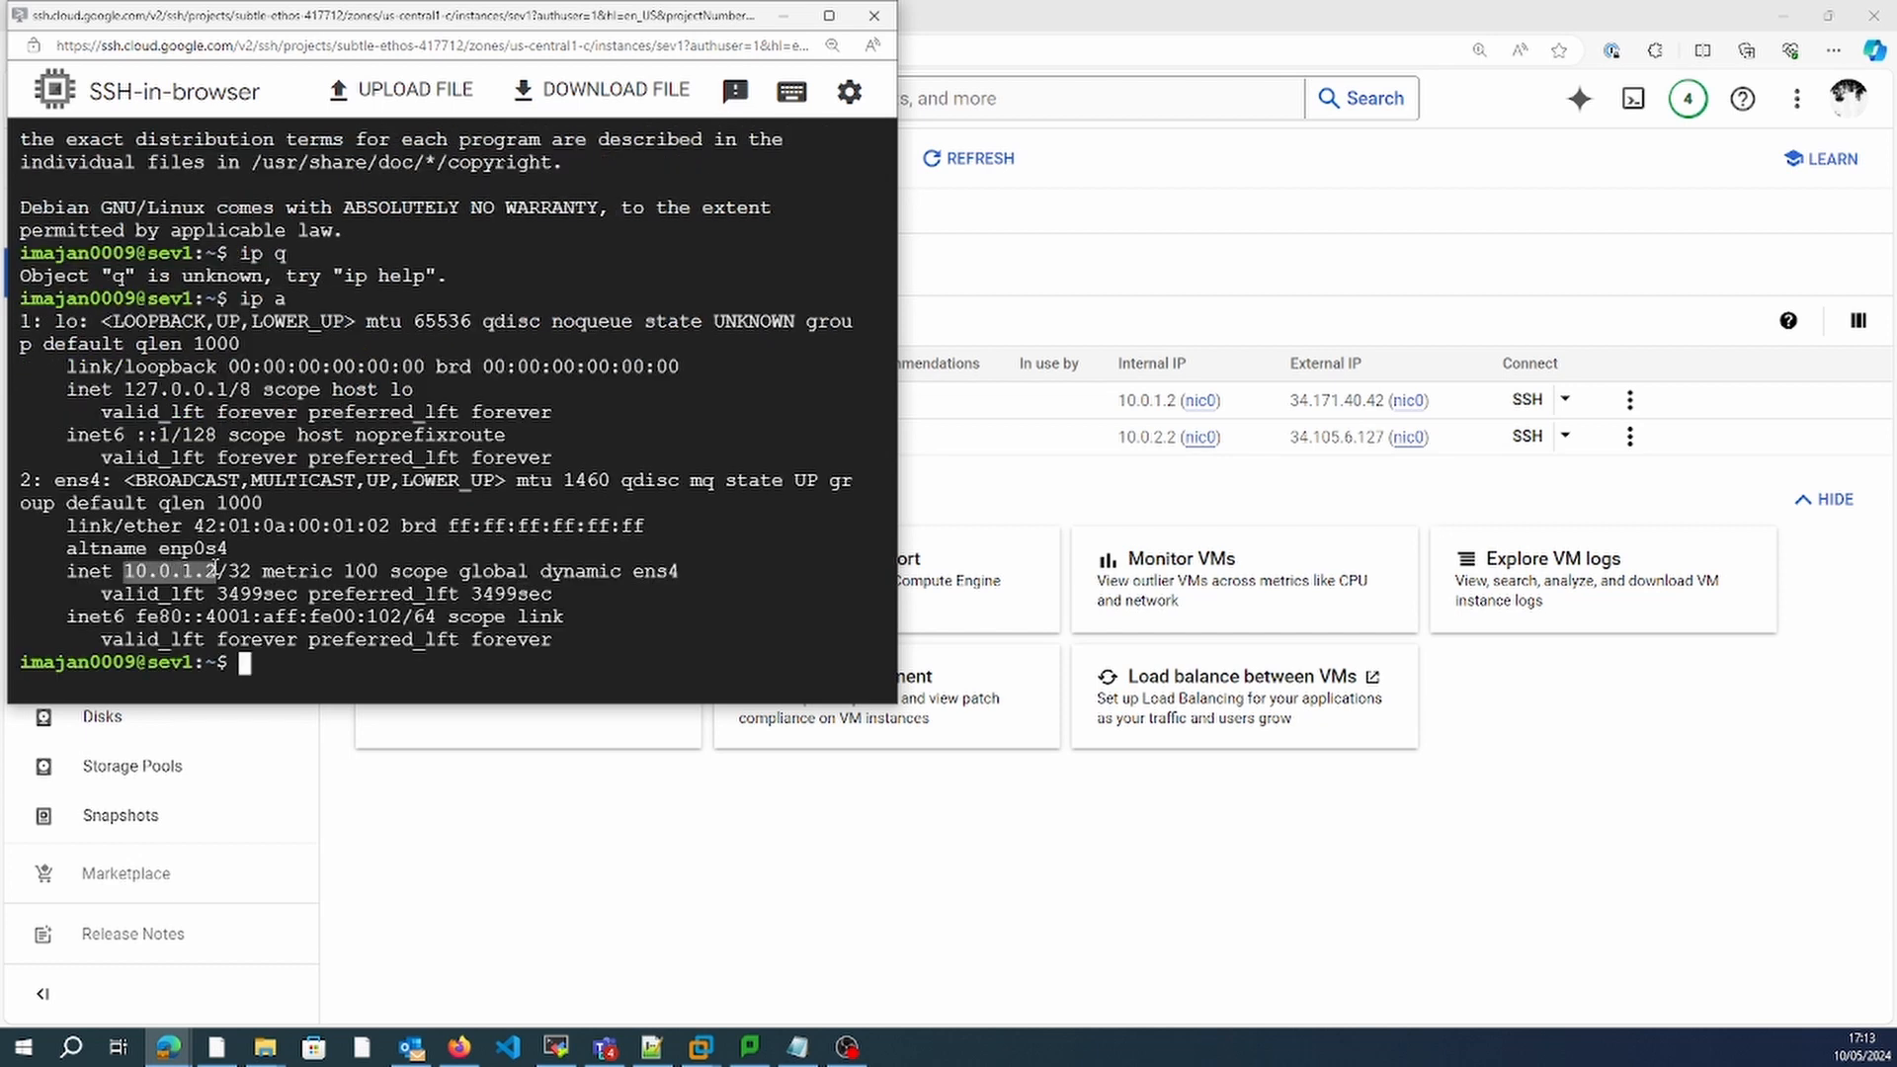
{"action": "left_click", "coordinate": [216, 571]}
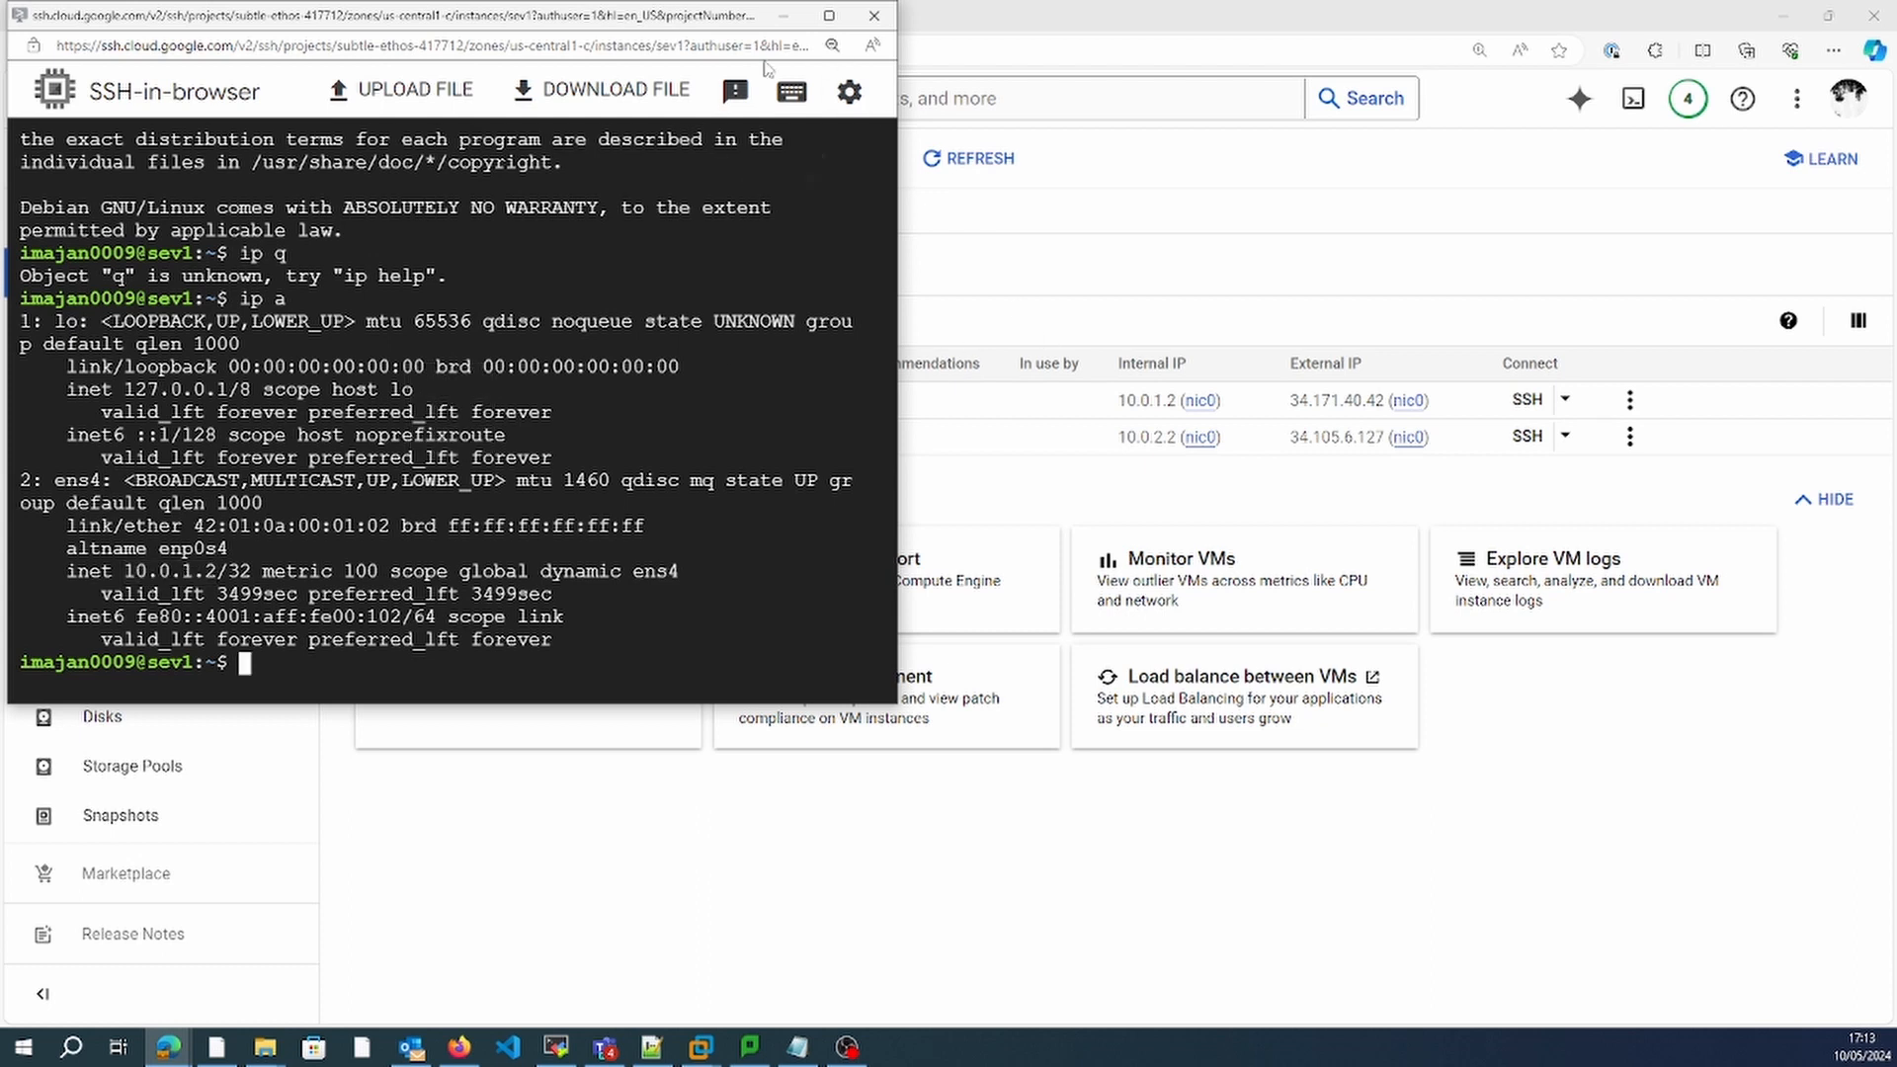
Ping sev2's internal address 10.0.2.2 from the sev1 terminal and stop after a few replies.
{"action": "mouse_move", "coordinate": [668, 26]}
{"action": "left_mouse_down"}
{"action": "mouse_move", "coordinate": [1198, 573]}
{"action": "mouse_move", "coordinate": [1197, 490]}
{"action": "mouse_move", "coordinate": [1200, 593]}
{"action": "mouse_move", "coordinate": [1197, 203]}
{"action": "mouse_move", "coordinate": [711, 49]}
{"action": "mouse_move", "coordinate": [696, 23]}
{"action": "left_mouse_up"}
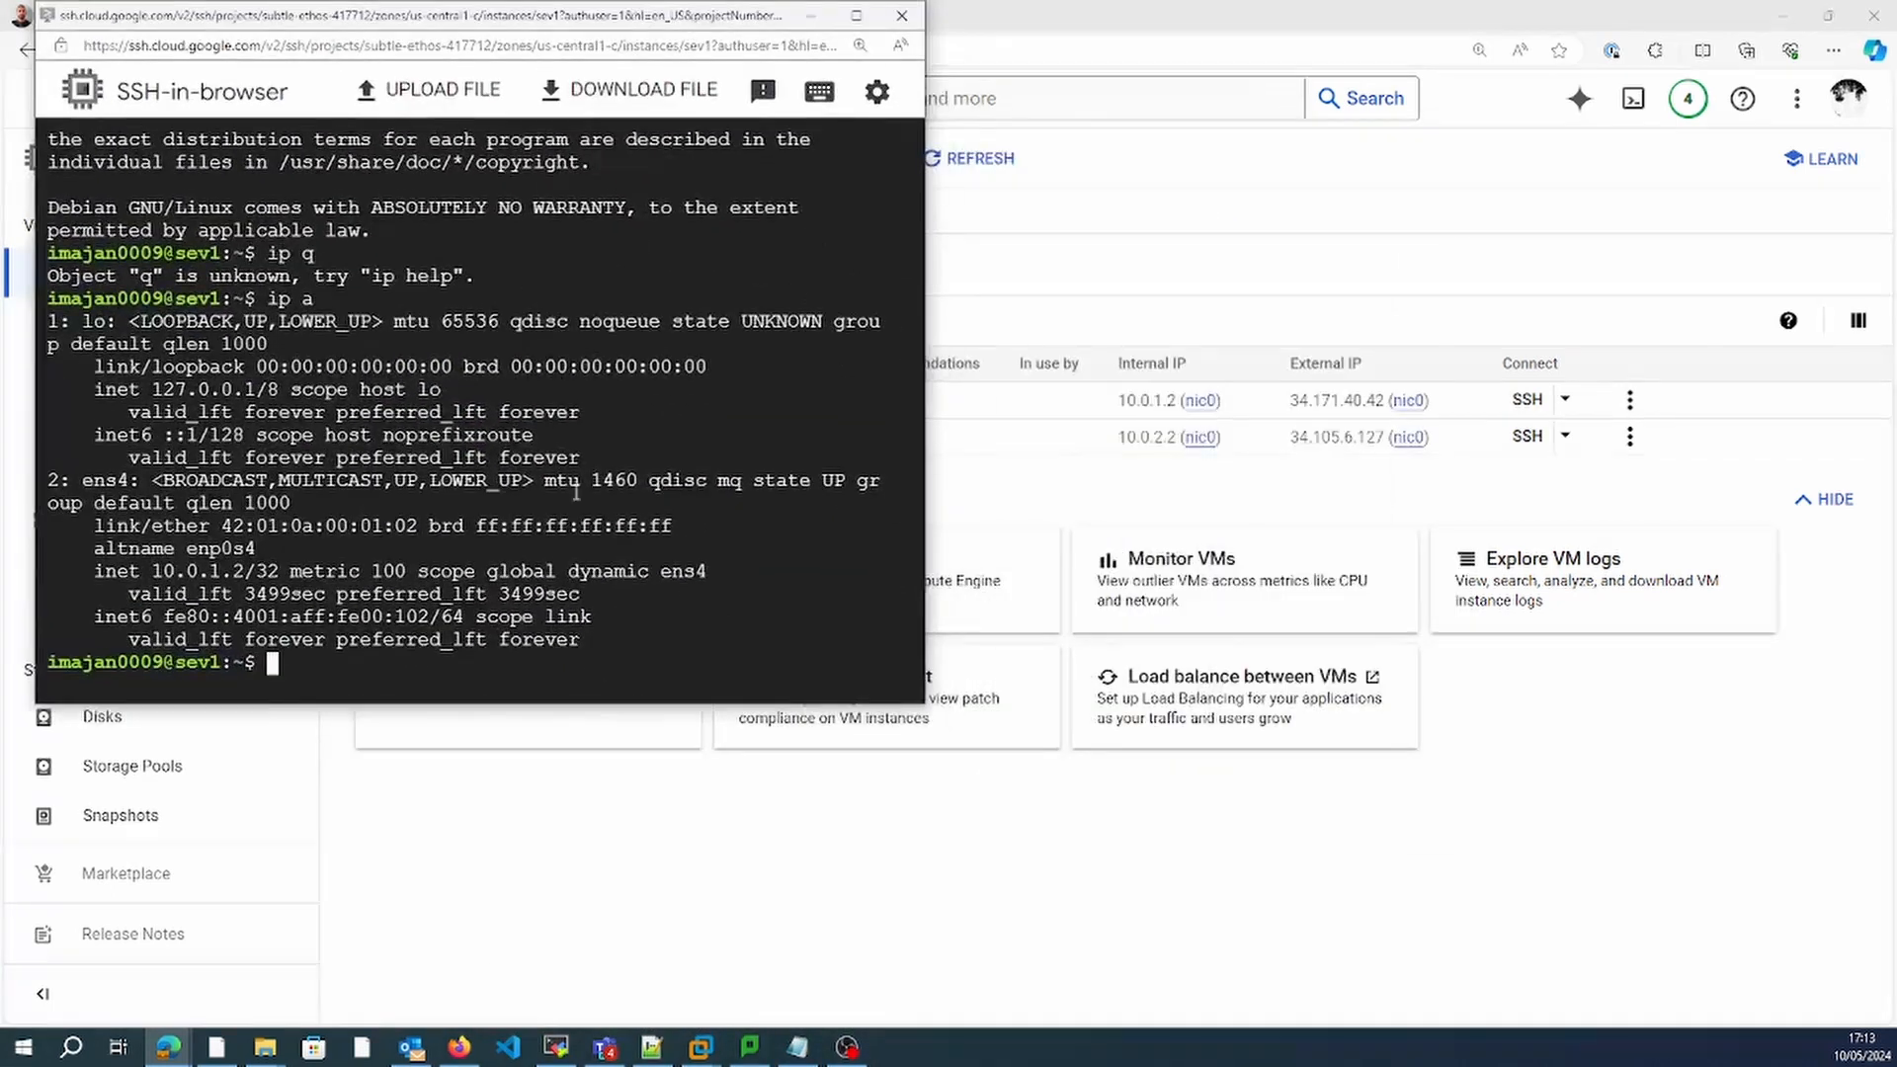
{"action": "type", "text": "ping 10.0.2.2"}
{"action": "key", "text": "Return"}
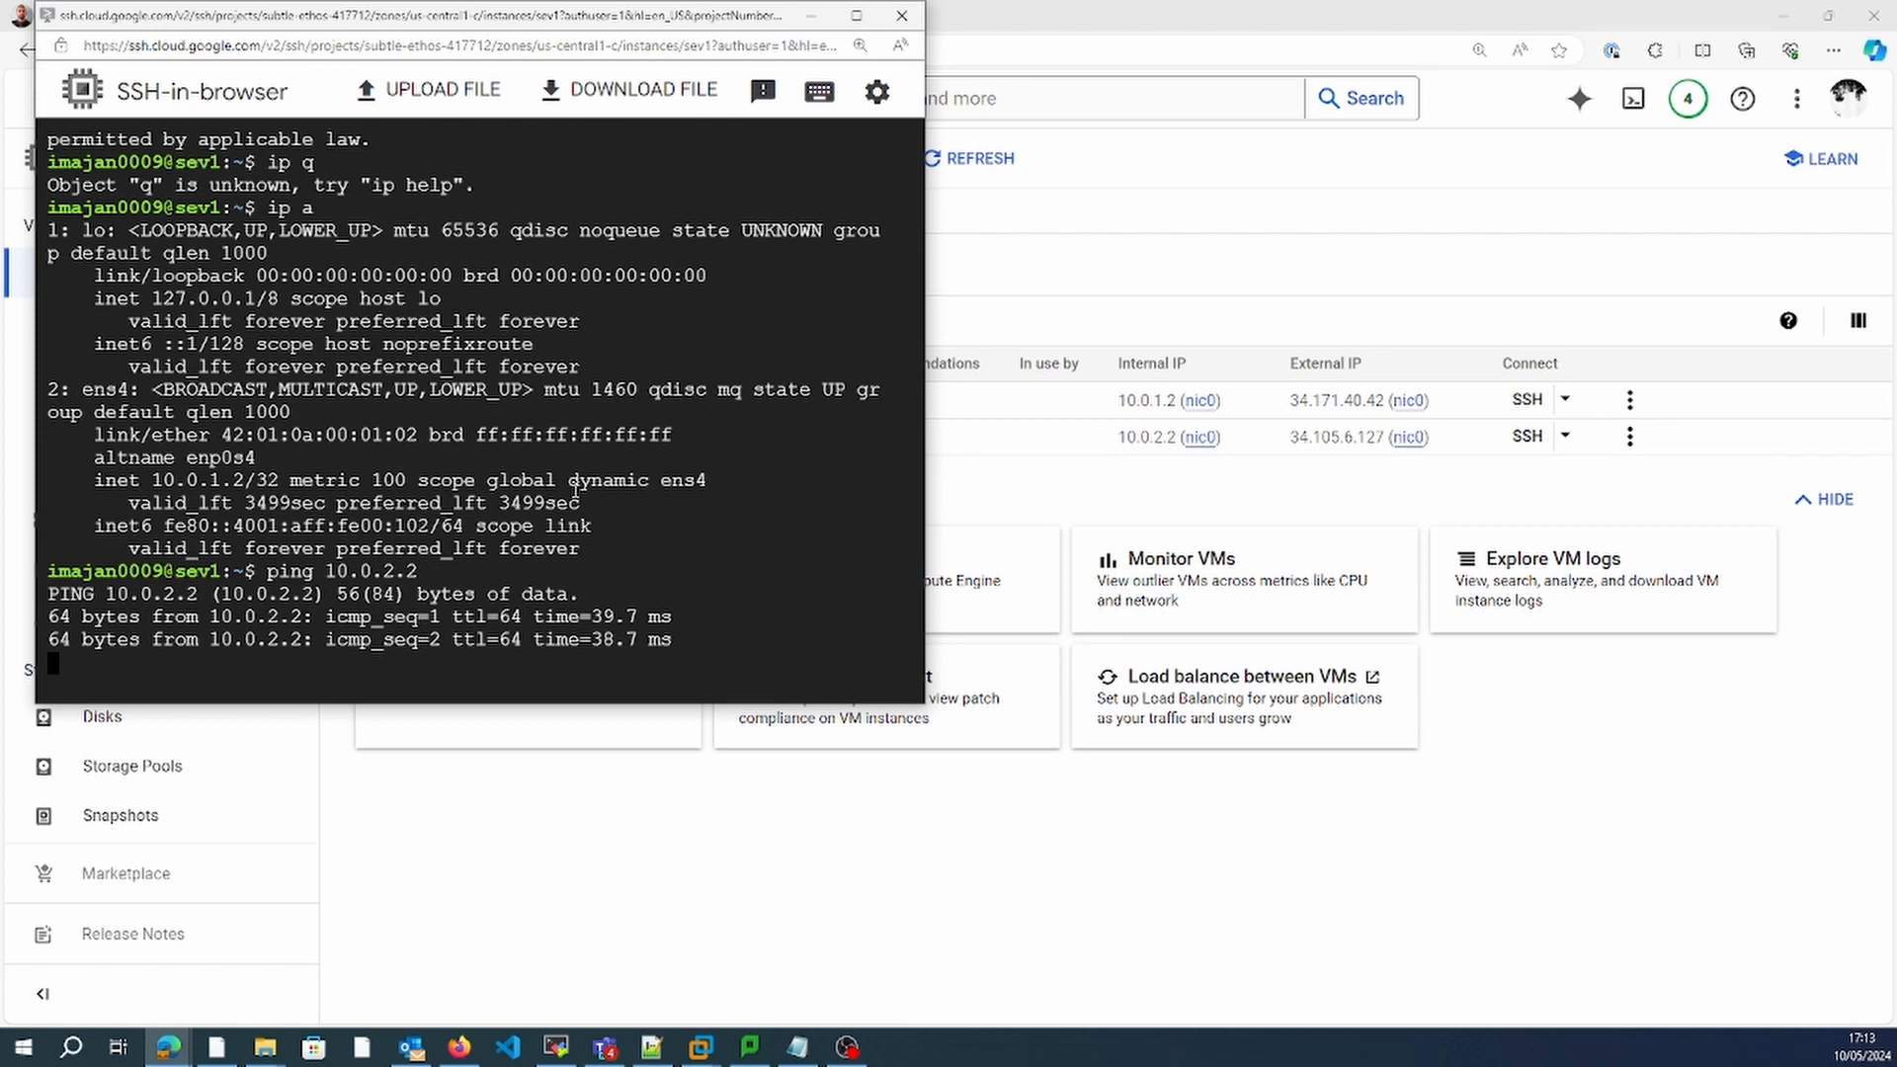
{"action": "key", "text": "ctrl+c"}
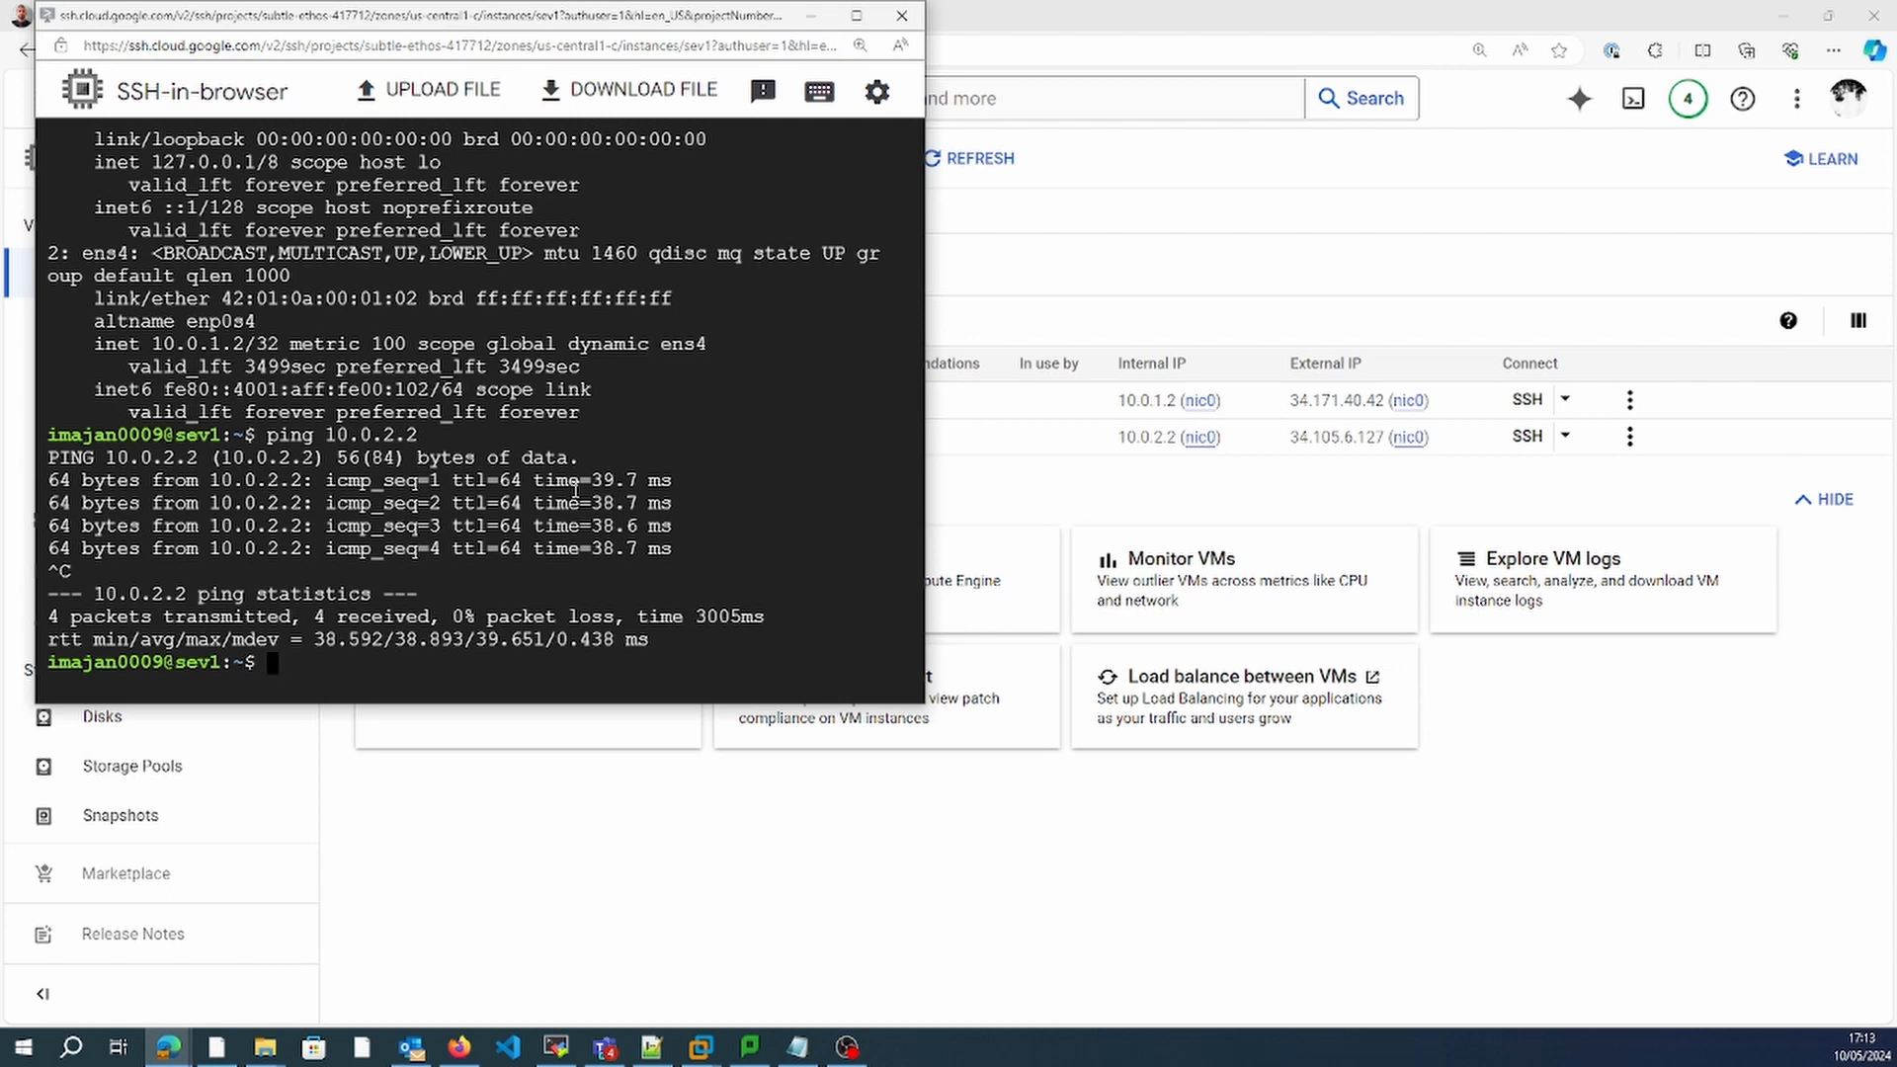
Try to connect from sev1 to 10.0.2.2 over SSH, accepting the host's key fingerprint.
{"action": "type", "text": "ssh"}
{"action": "double_click", "coordinate": [372, 436]}
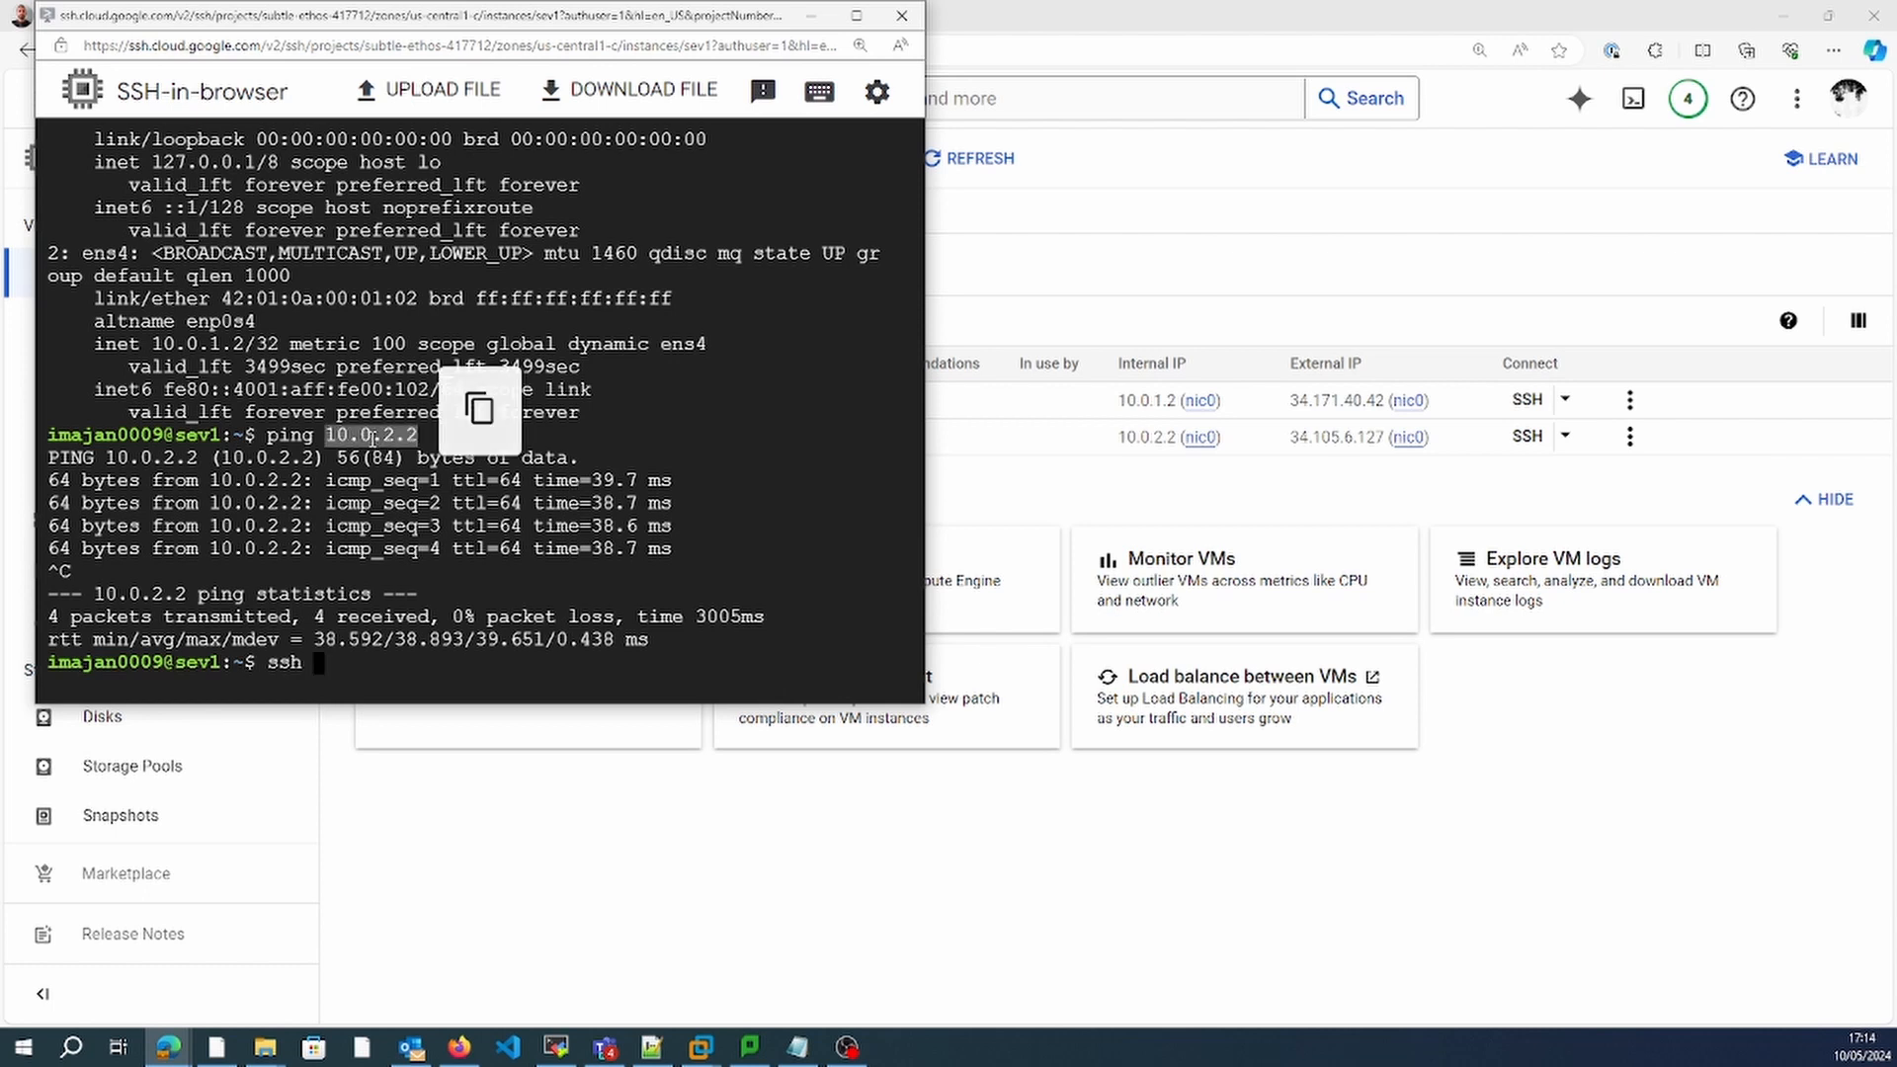
{"action": "key", "text": "ctrl+v"}
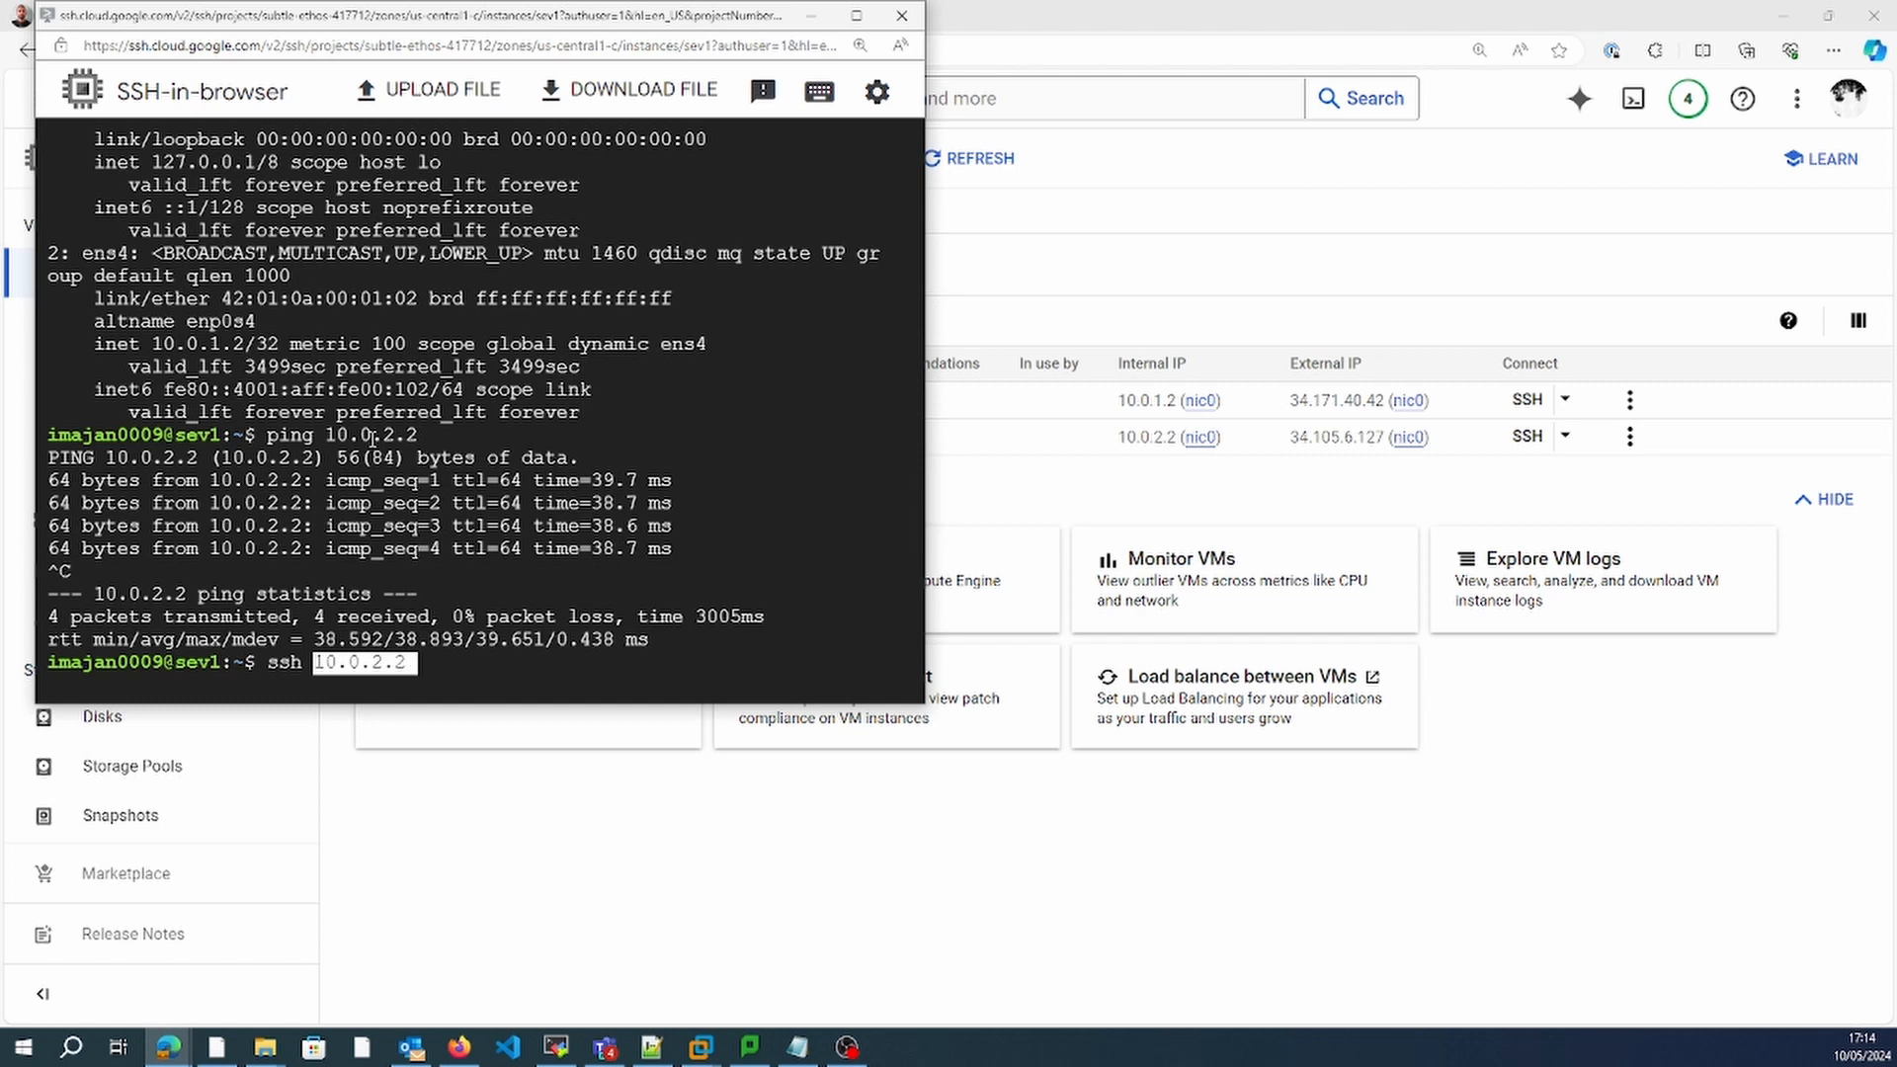
{"action": "key", "text": "Return"}
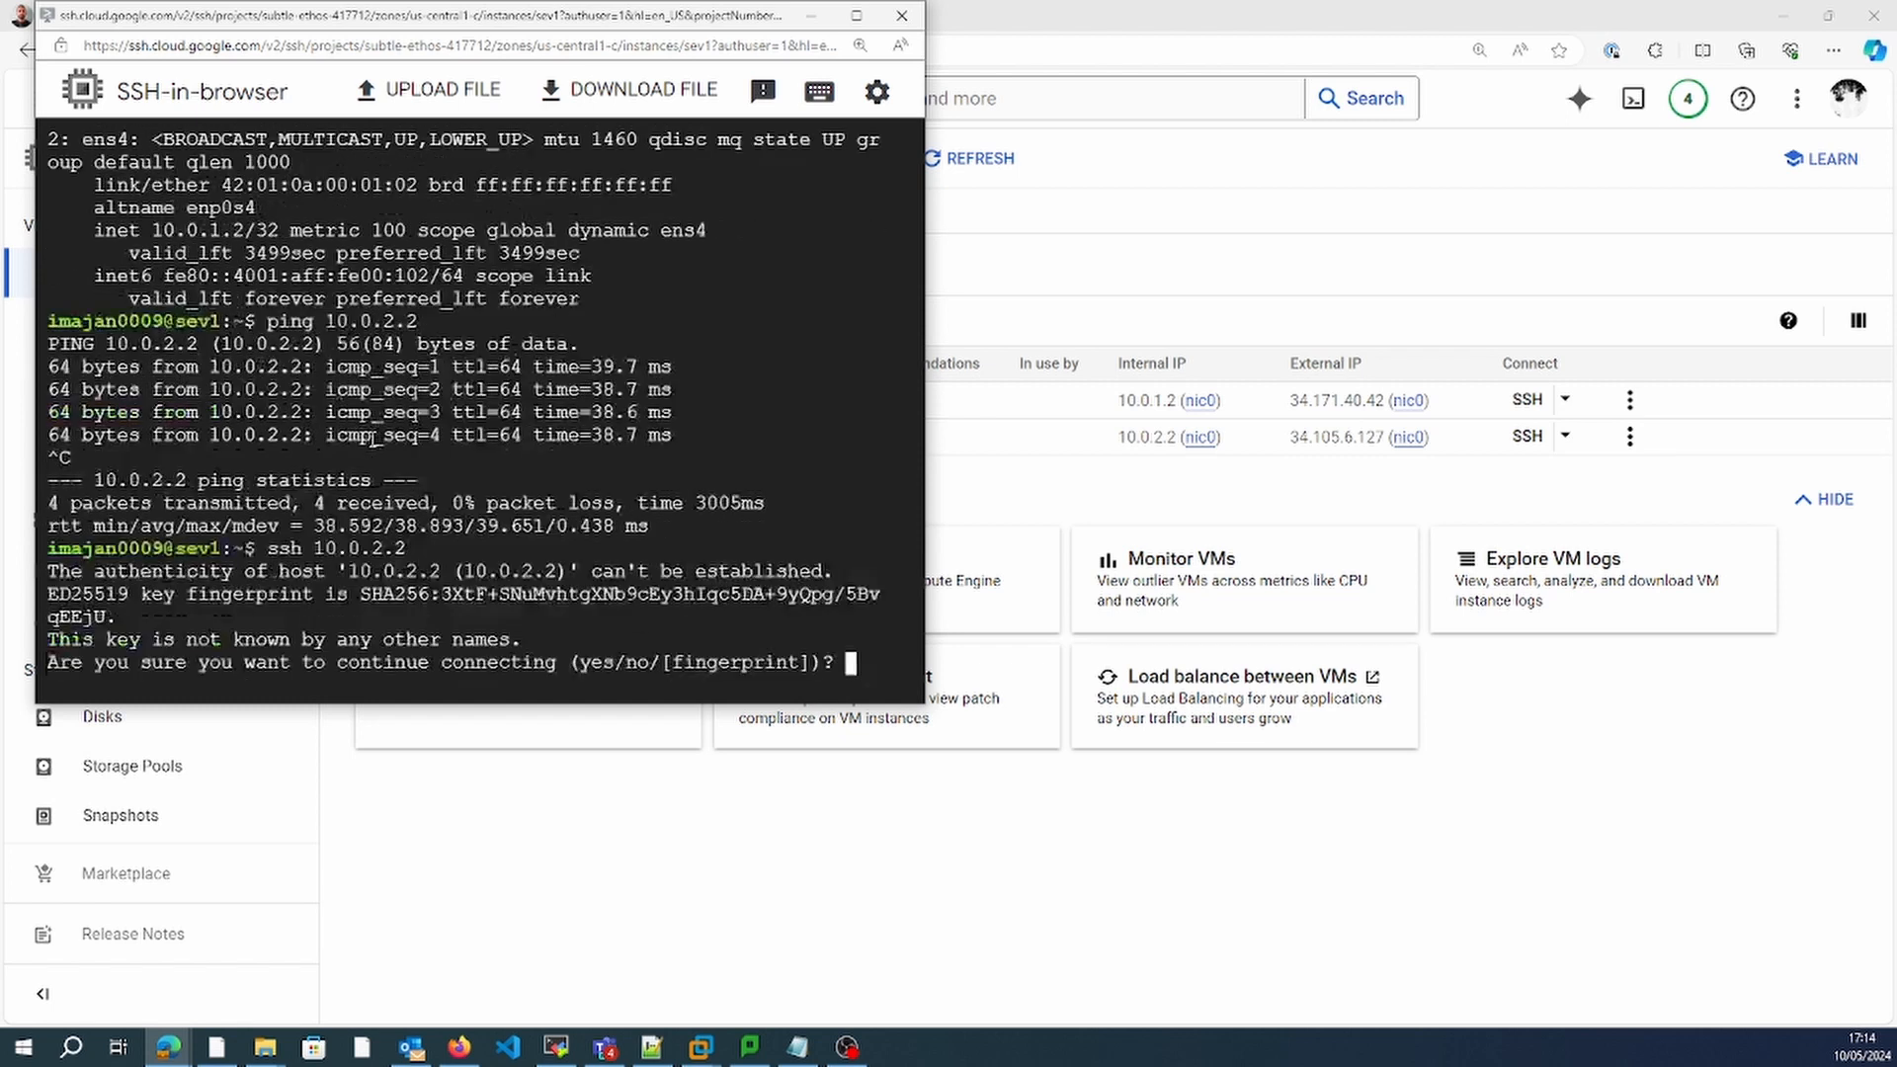
{"action": "type", "text": "yes"}
{"action": "key", "text": "Return"}
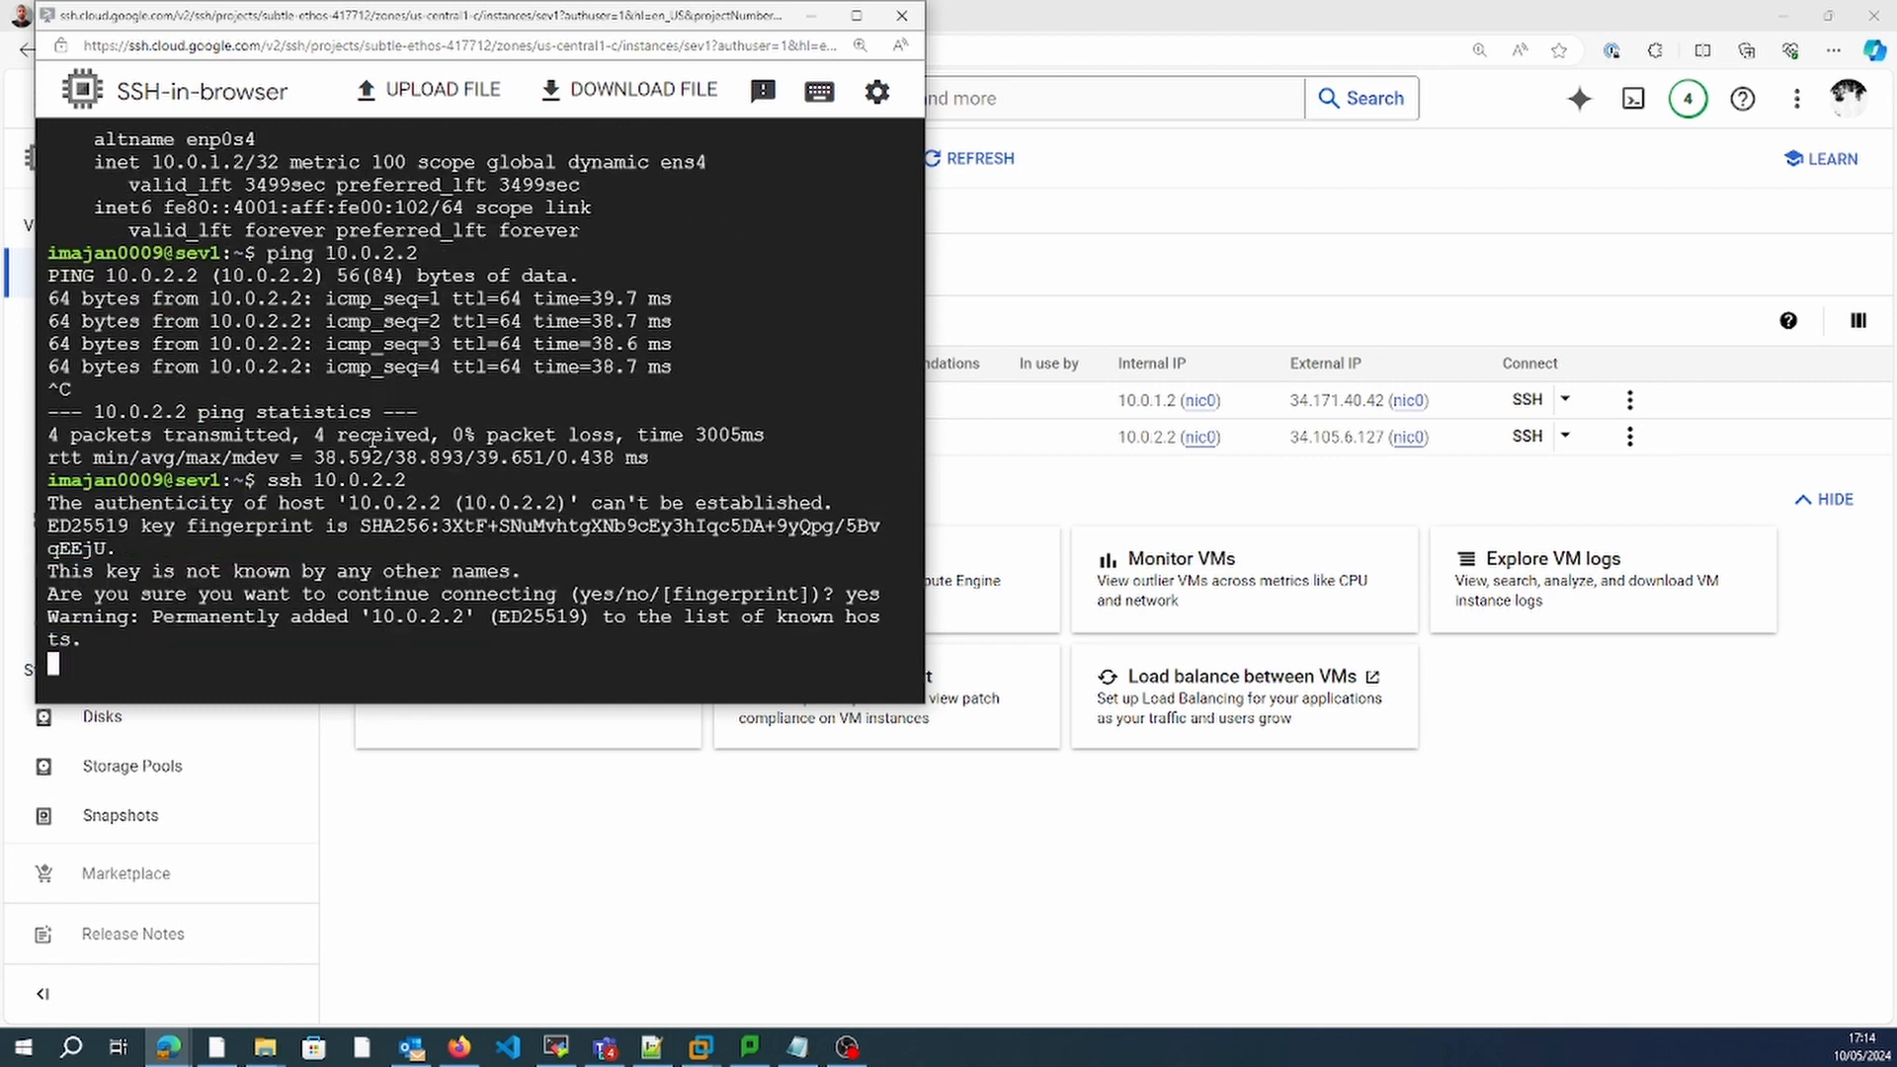
{"action": "key", "text": "ctrl+c"}
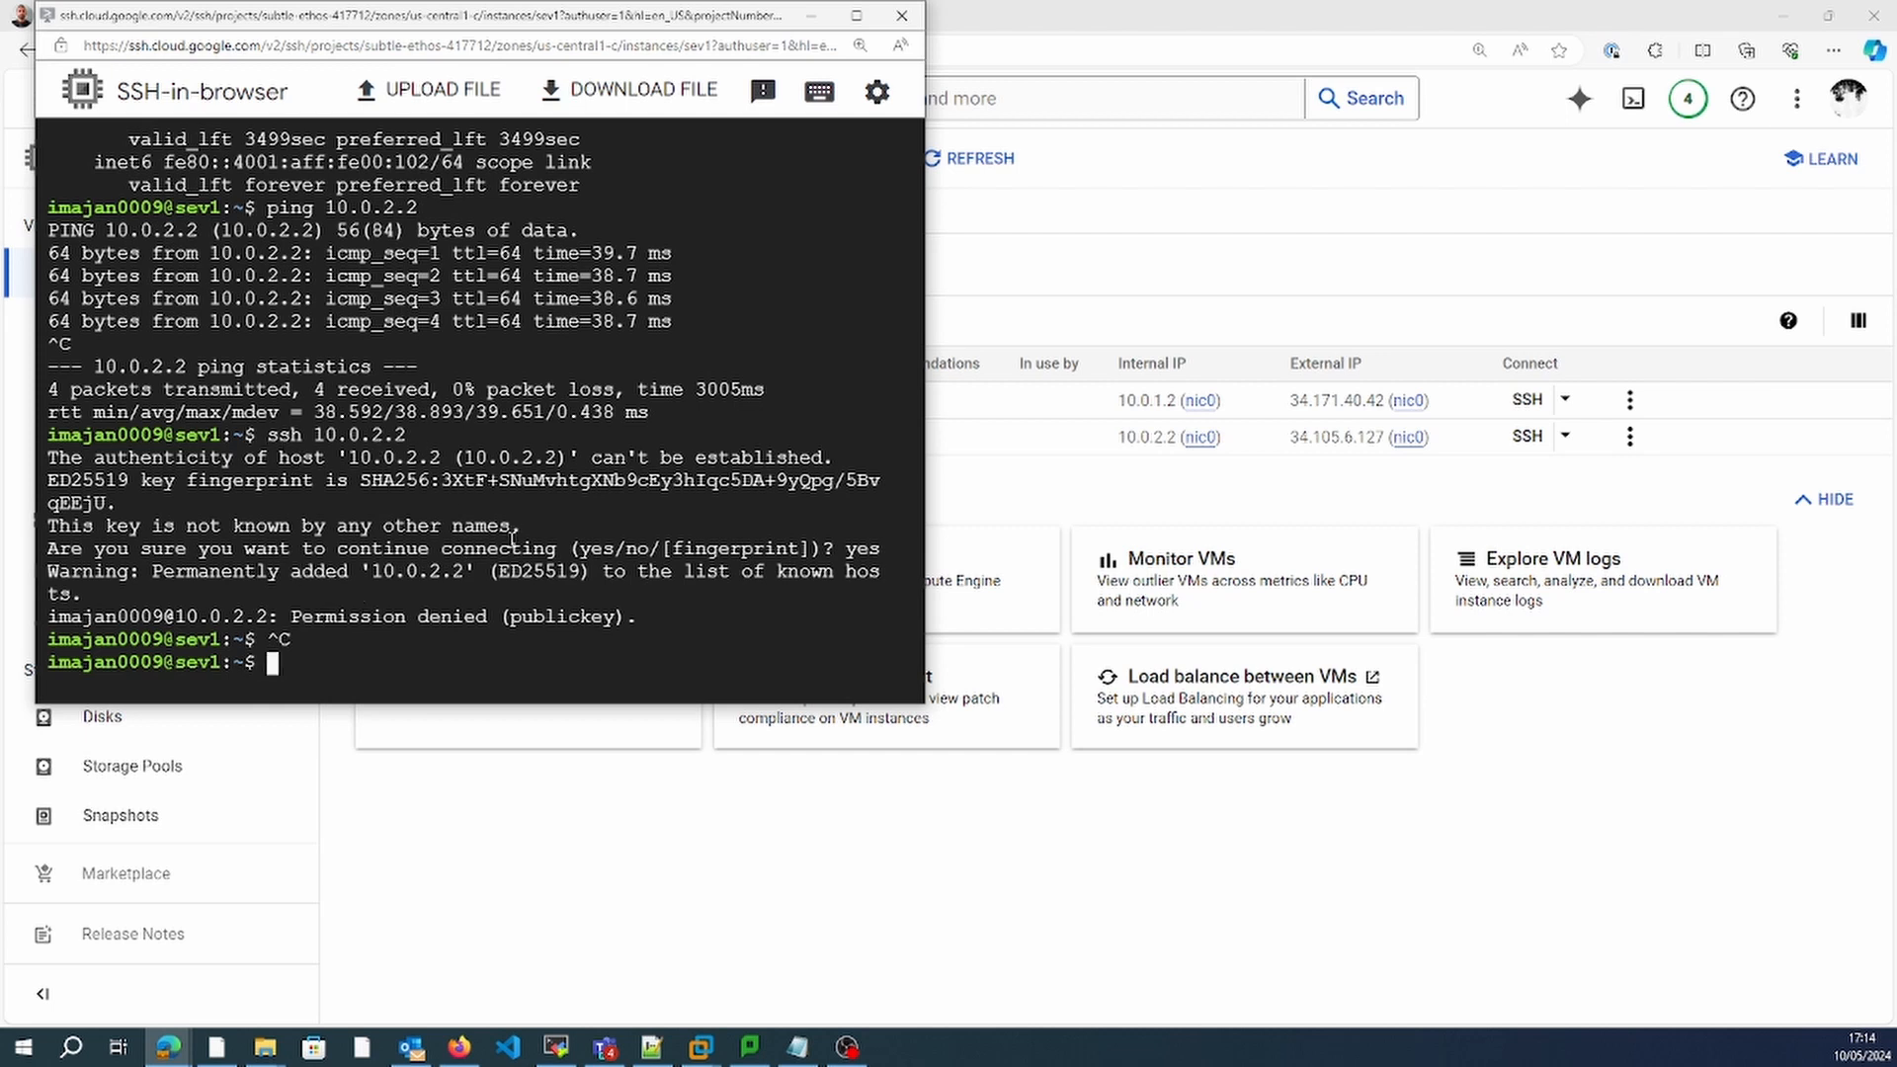
Request http:/10.0.2.2:80 with curl from the sev1 terminal, then interrupt the command.
{"action": "key", "text": "ctrl+d"}
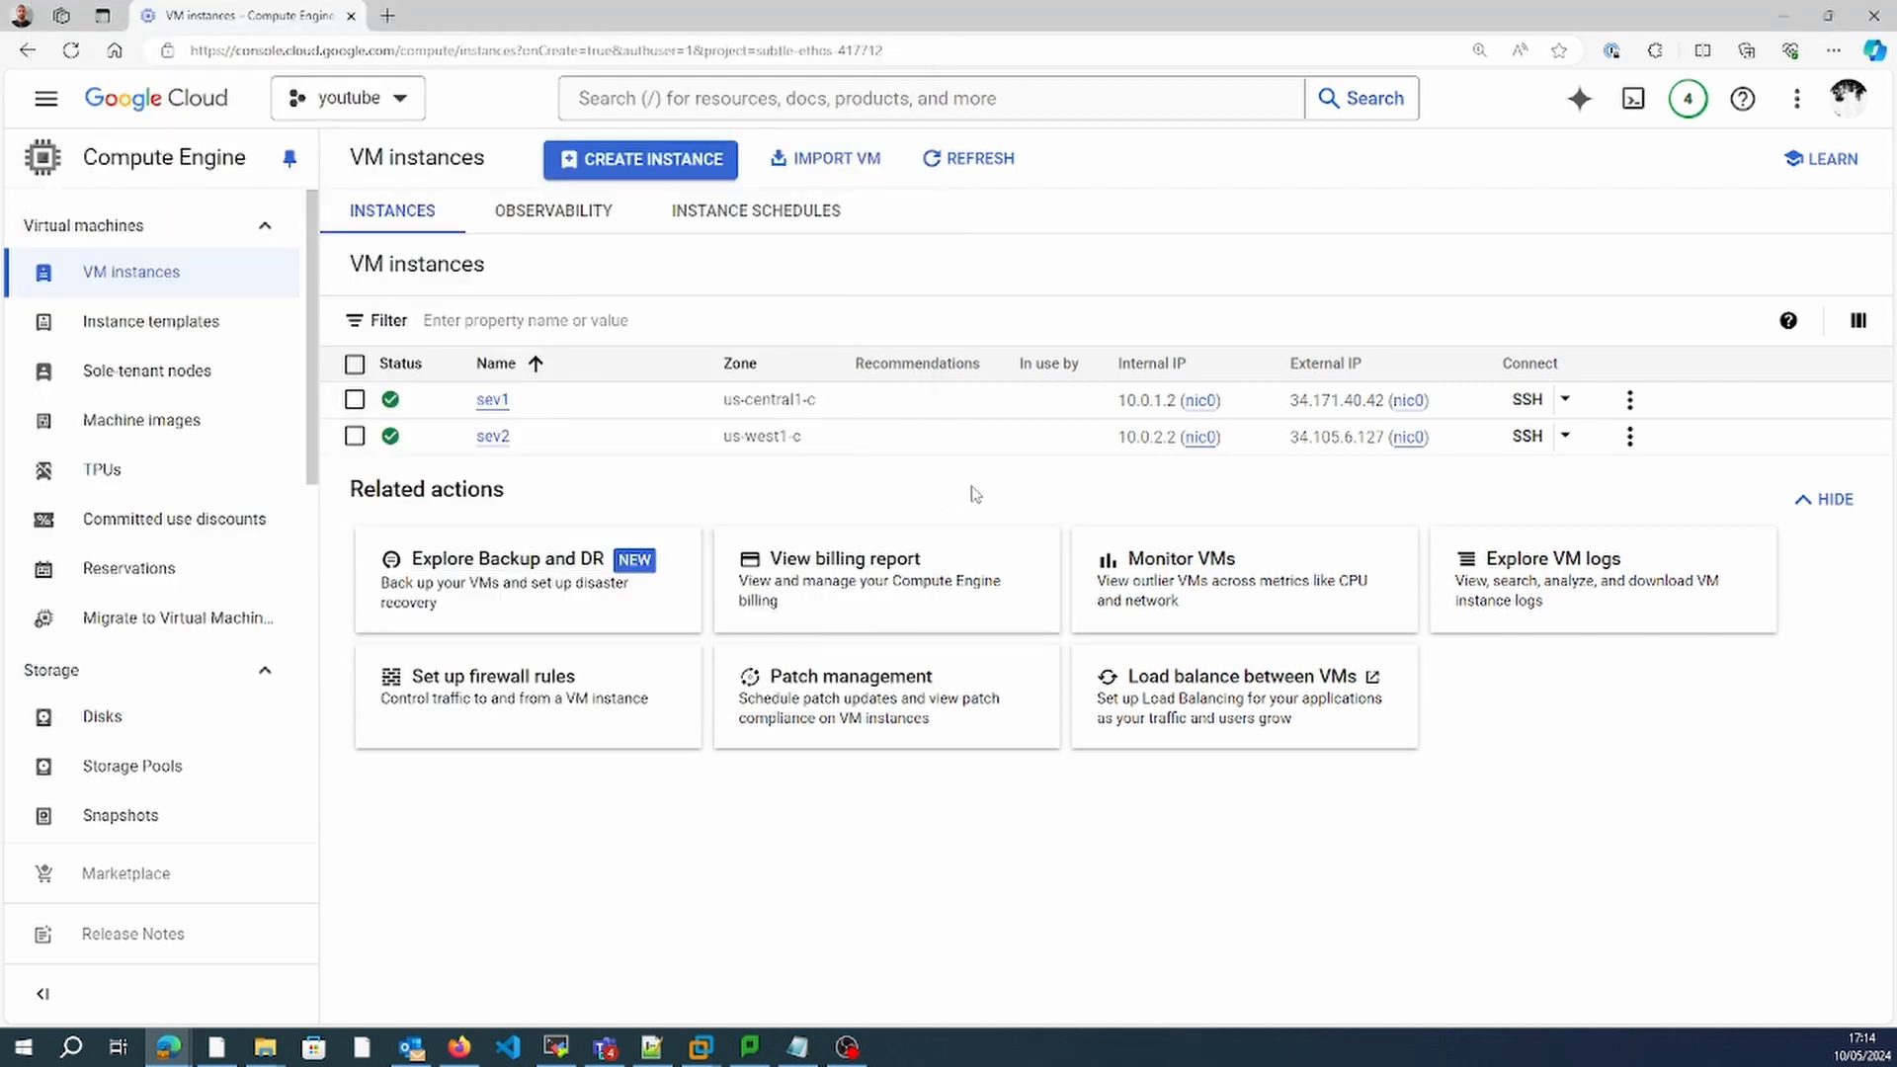
{"action": "key", "text": "alt+Tab"}
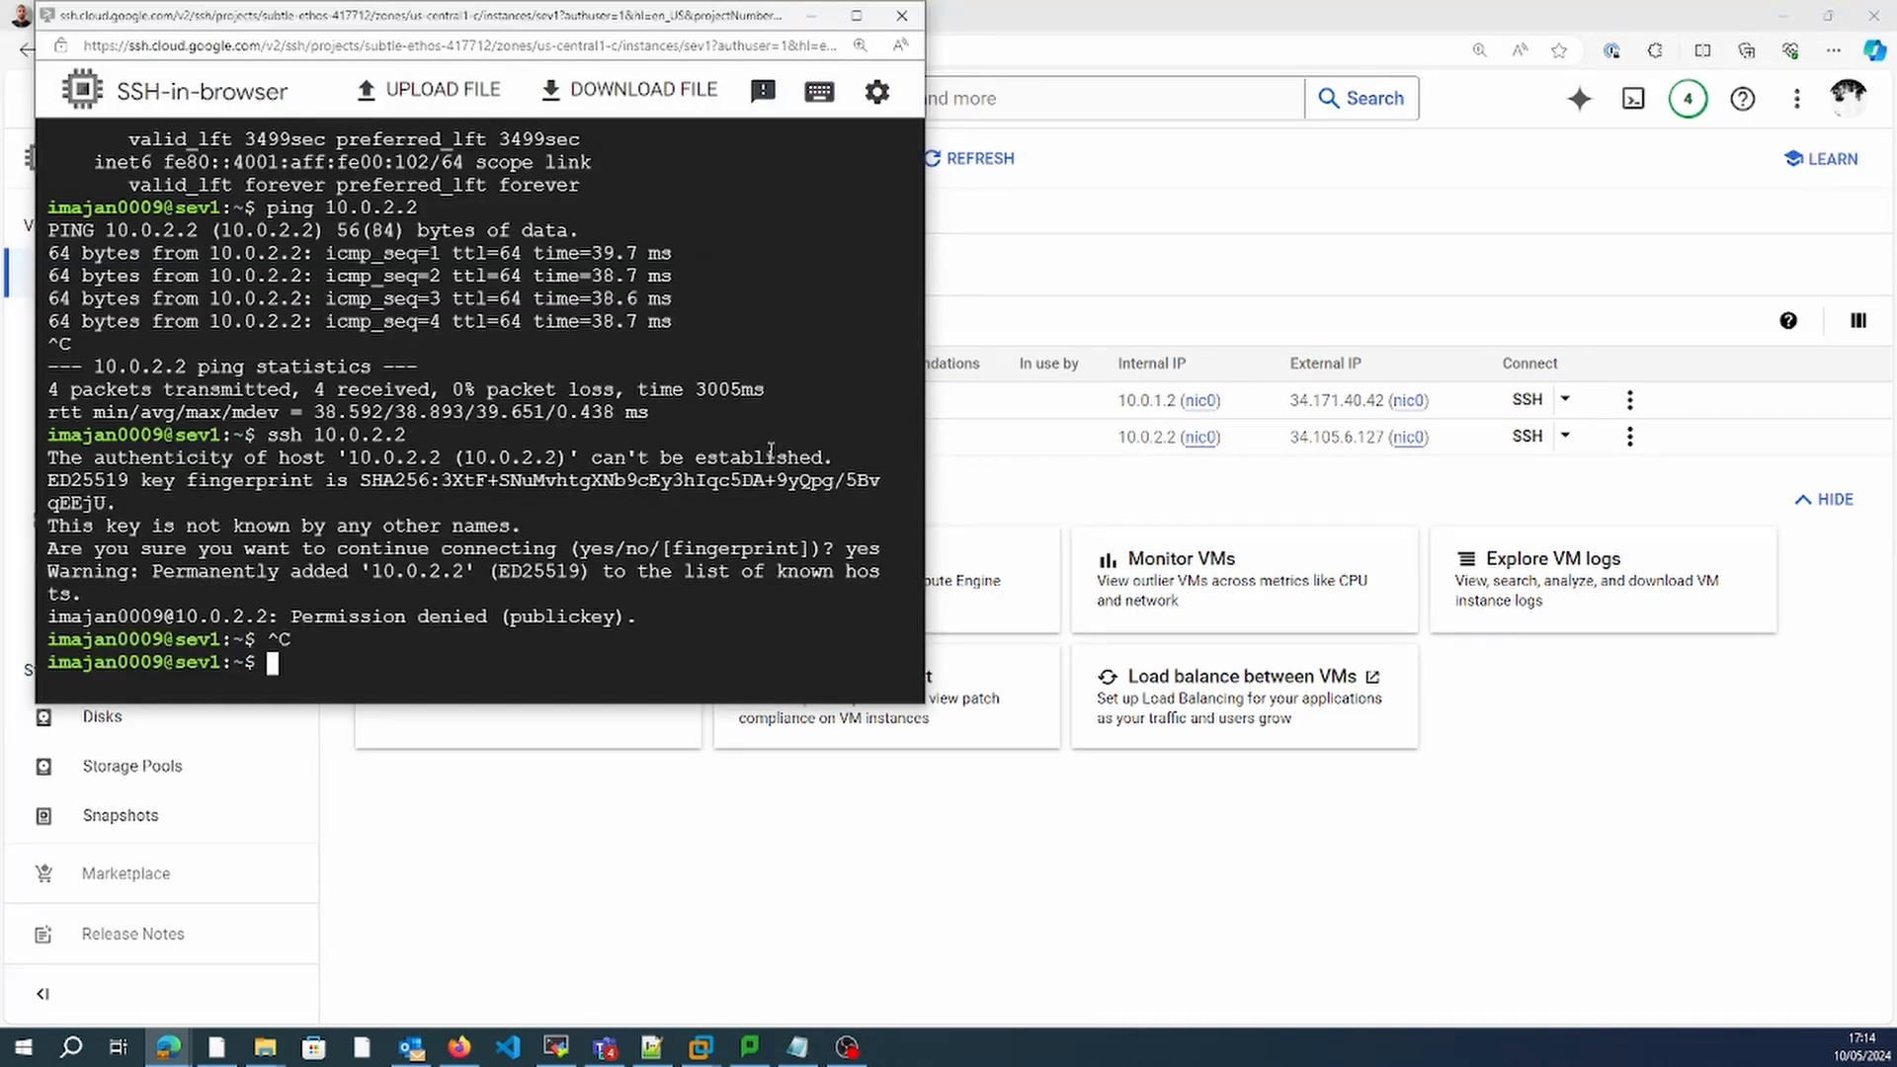
{"action": "type", "text": "curl http:/"}
{"action": "key", "text": "ctrl+v"}
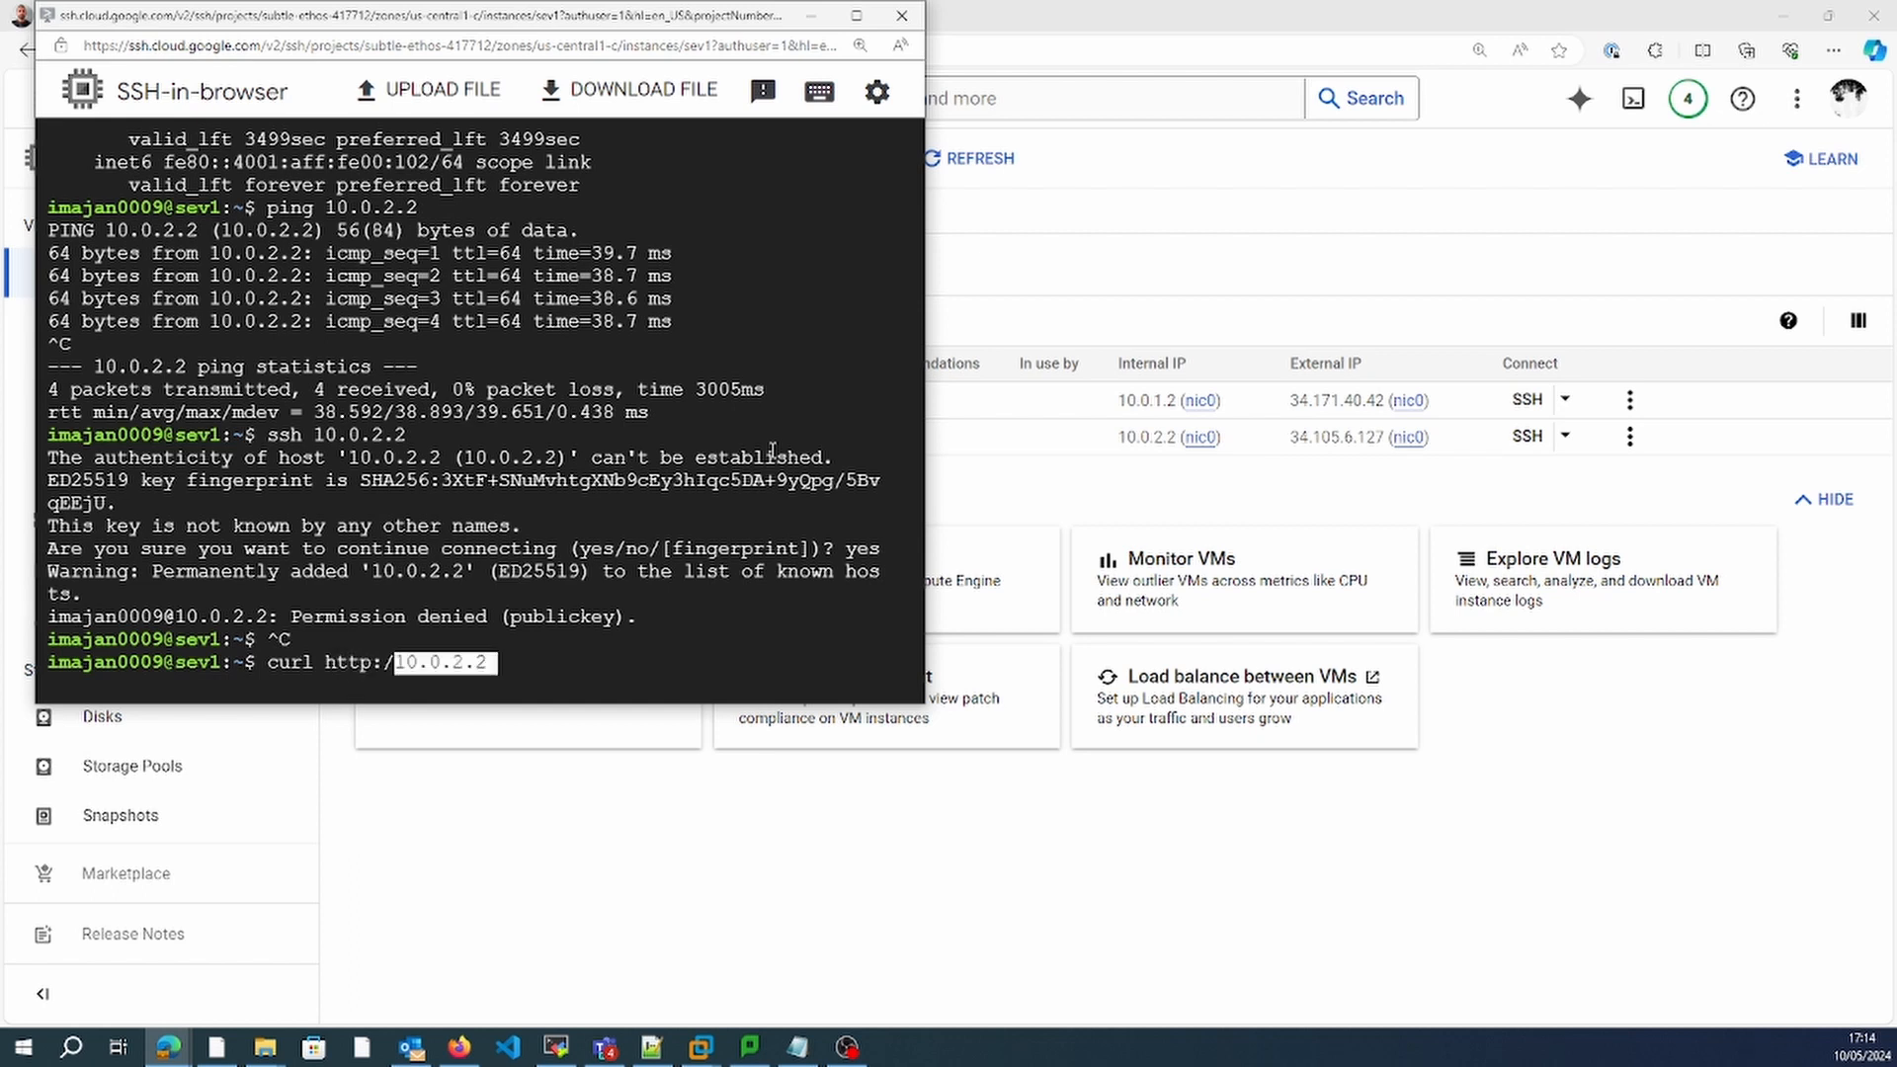
{"action": "type", "text": "/"}
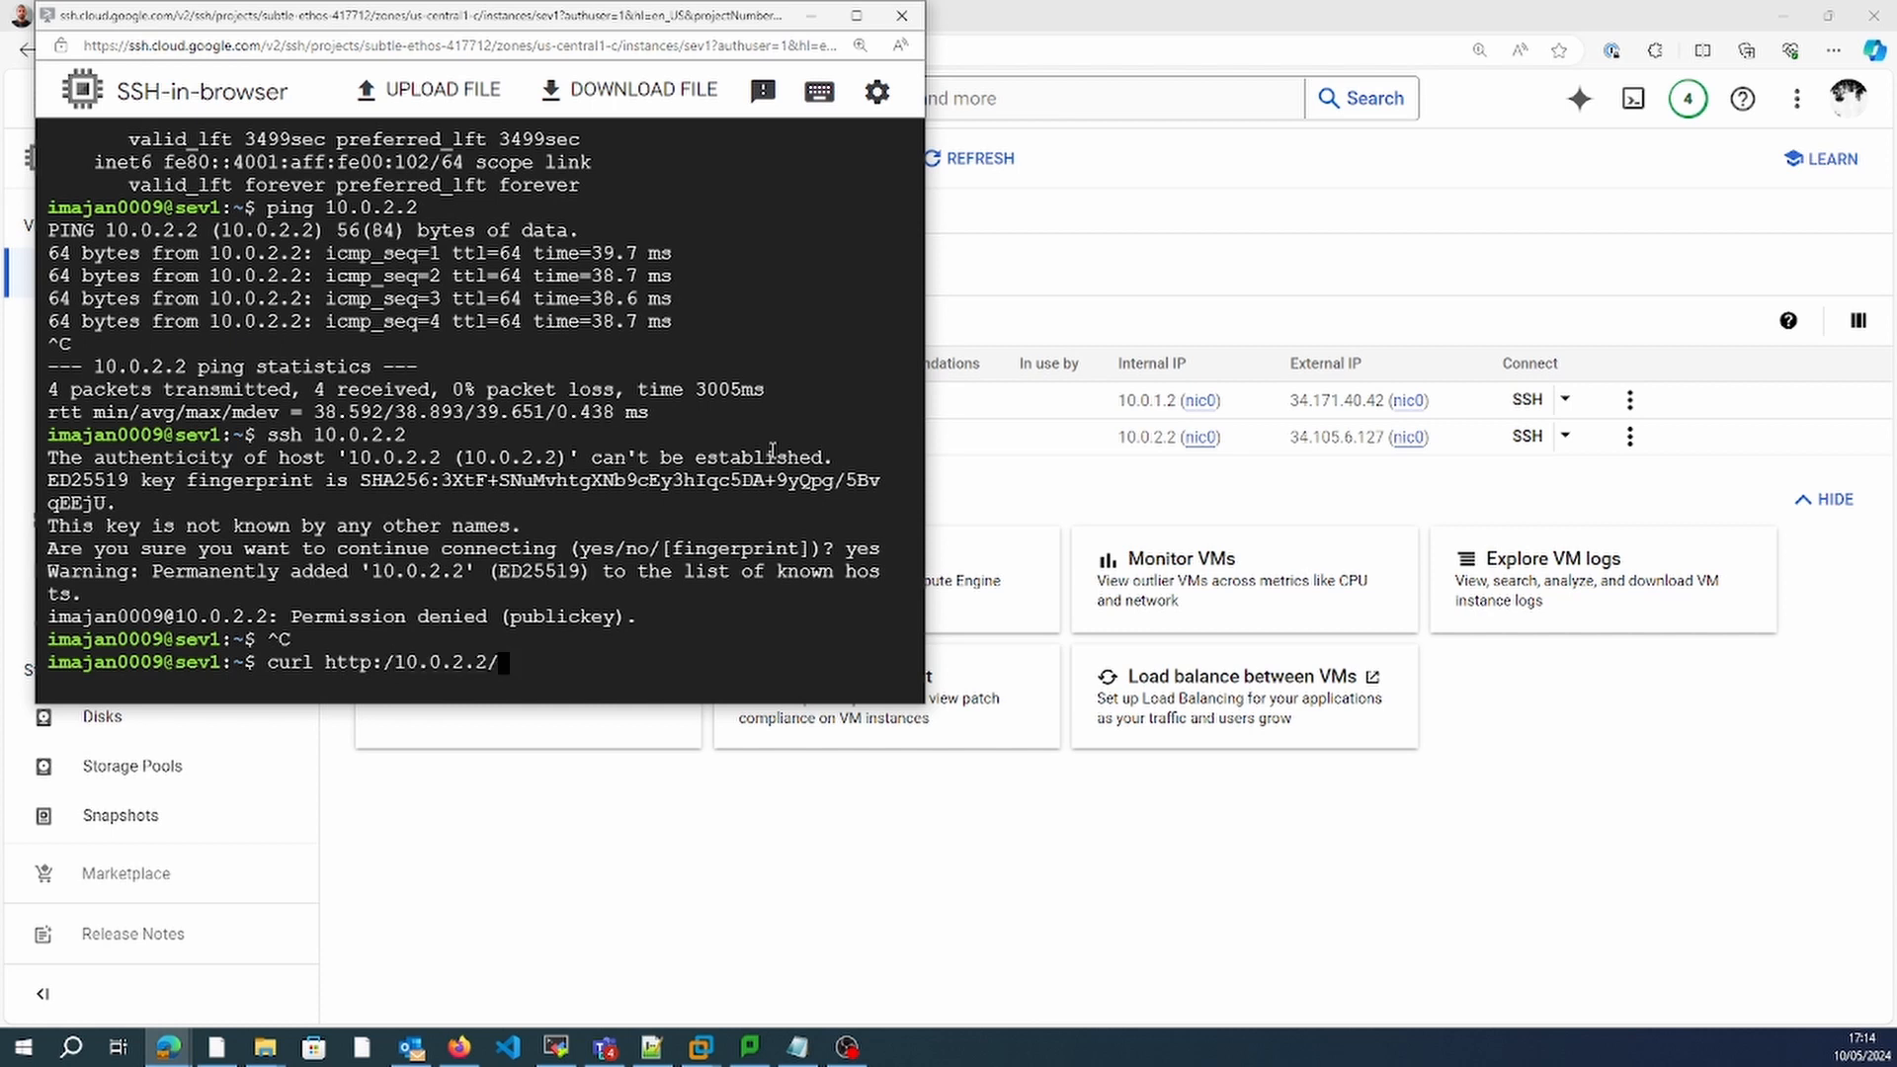
{"action": "key", "text": "BackSpace"}
{"action": "type", "text": ":80"}
{"action": "key", "text": "Return"}
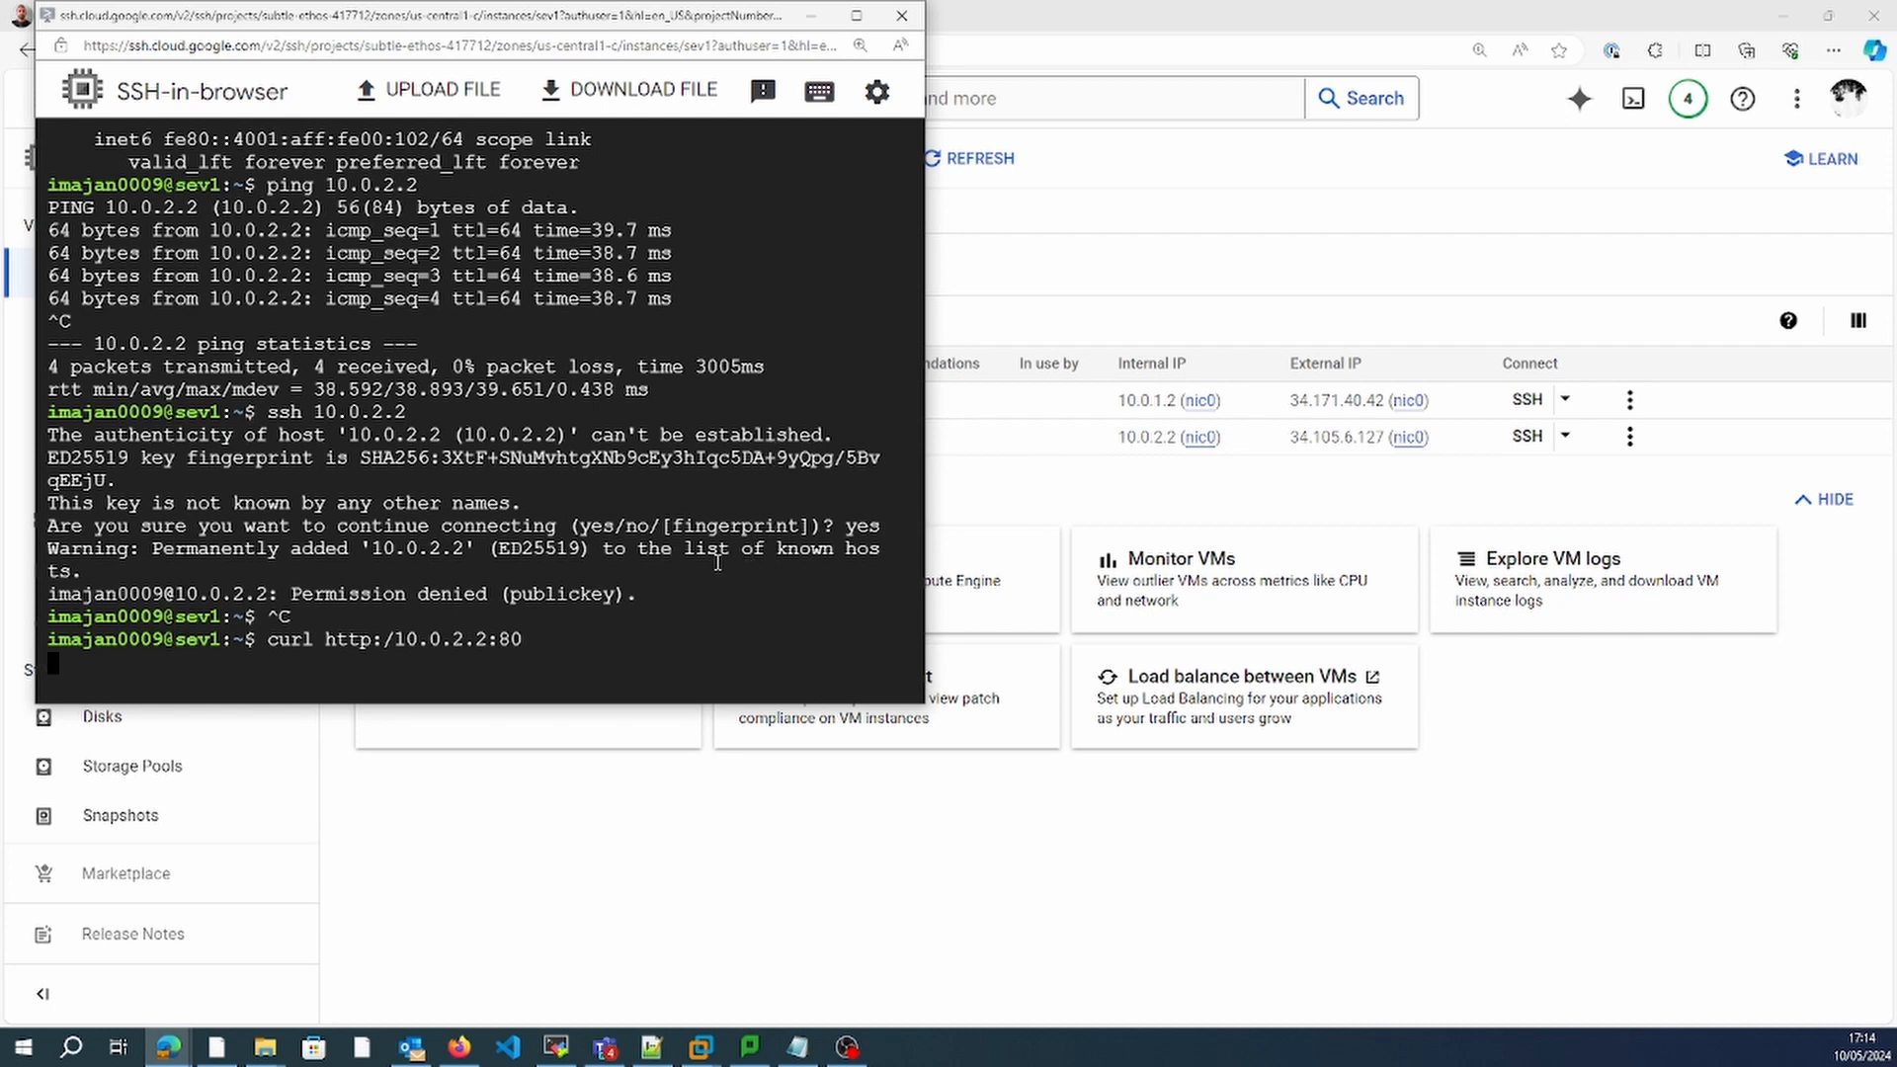
{"action": "key", "text": "ctrl+c"}
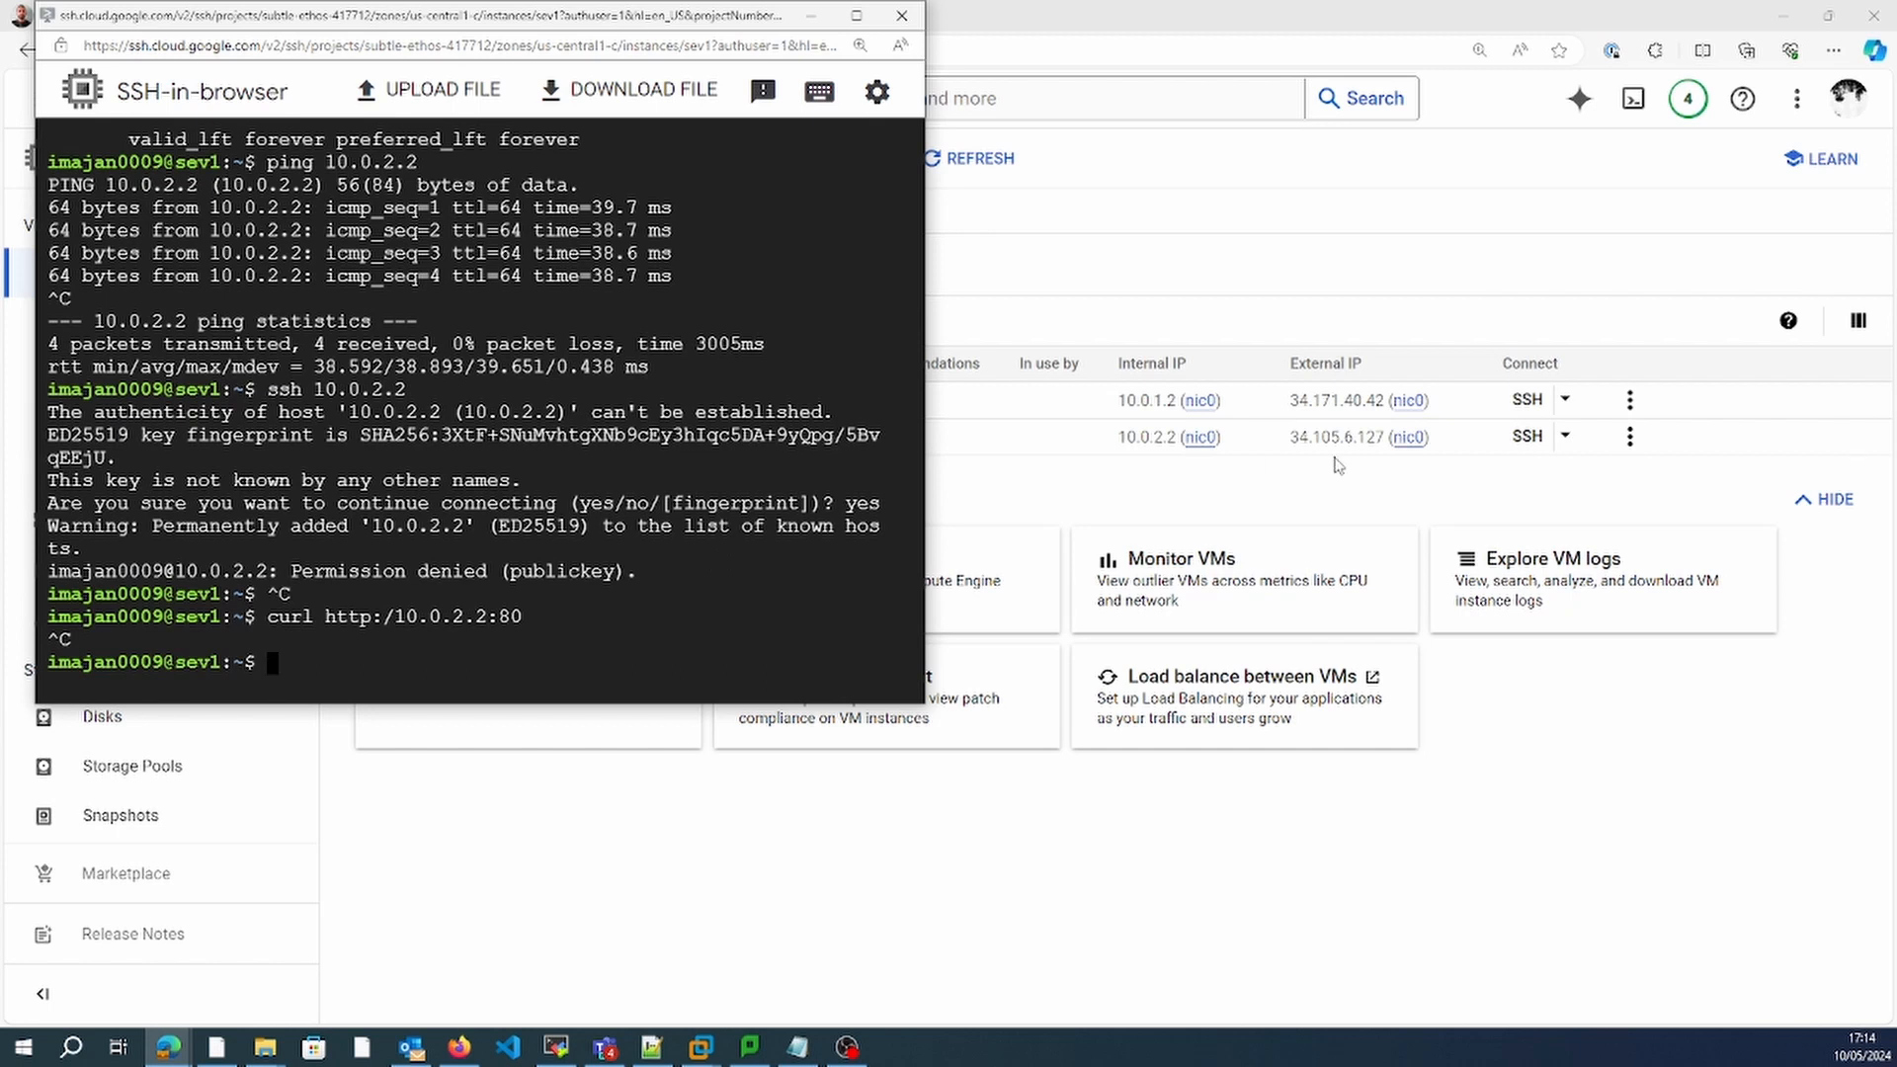
Open a browser SSH session to sev2 and place its window beside the sev1 terminal.
{"action": "left_click", "coordinate": [1133, 470]}
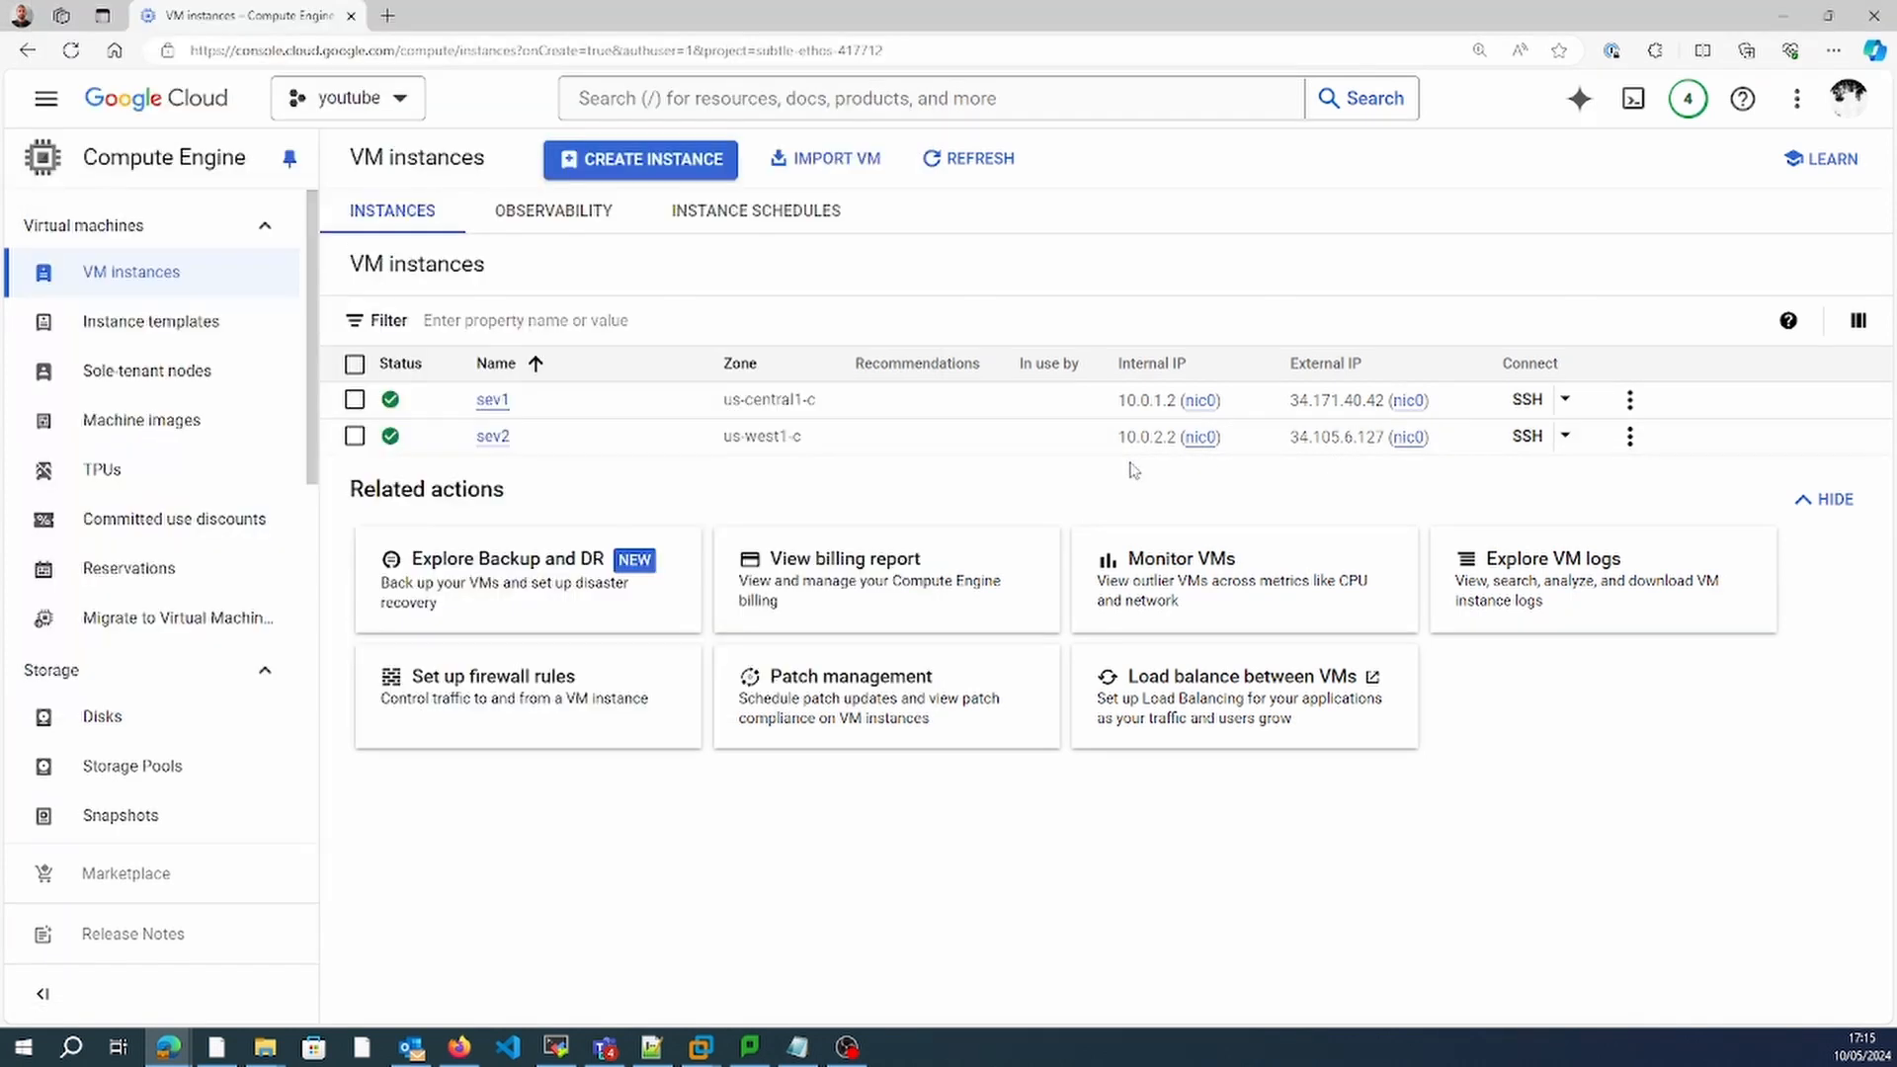
{"action": "left_click", "coordinate": [1527, 436]}
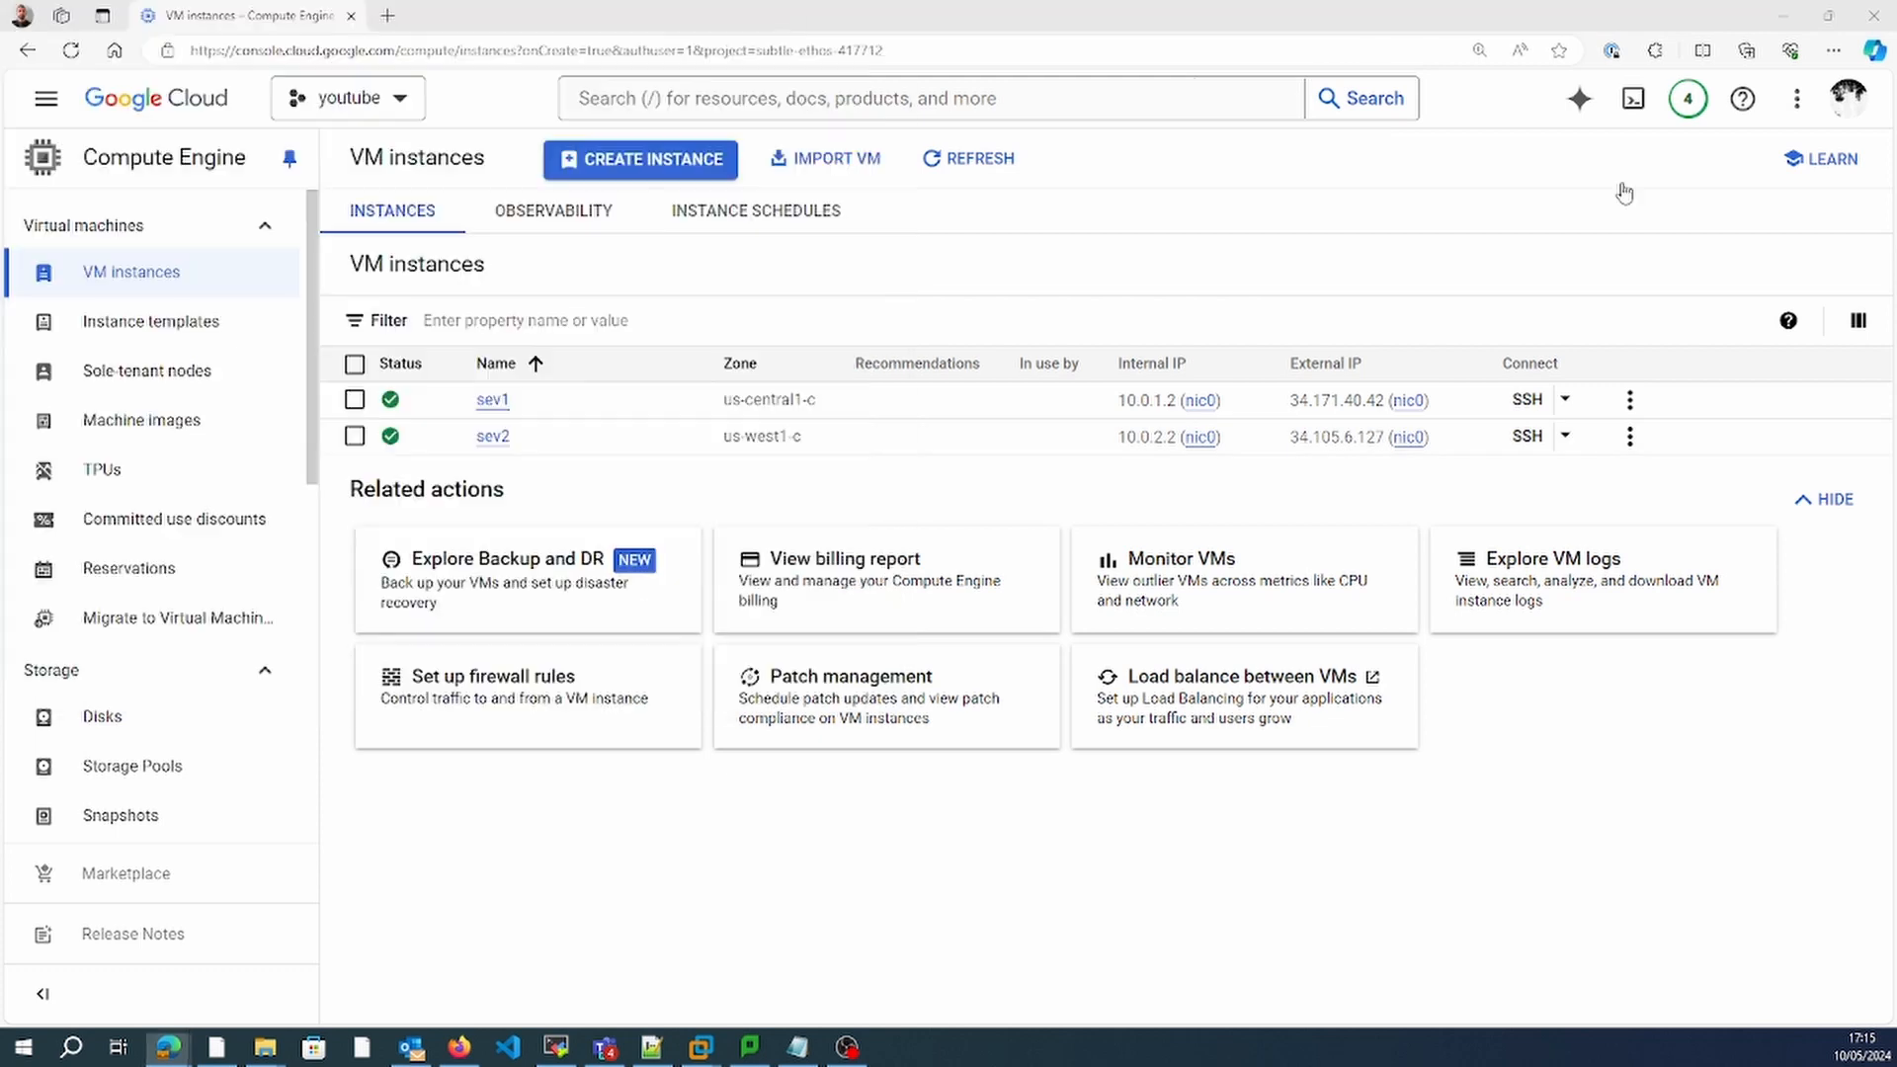
{"action": "key", "text": "alt+Tab"}
{"action": "key", "text": "alt+Tab"}
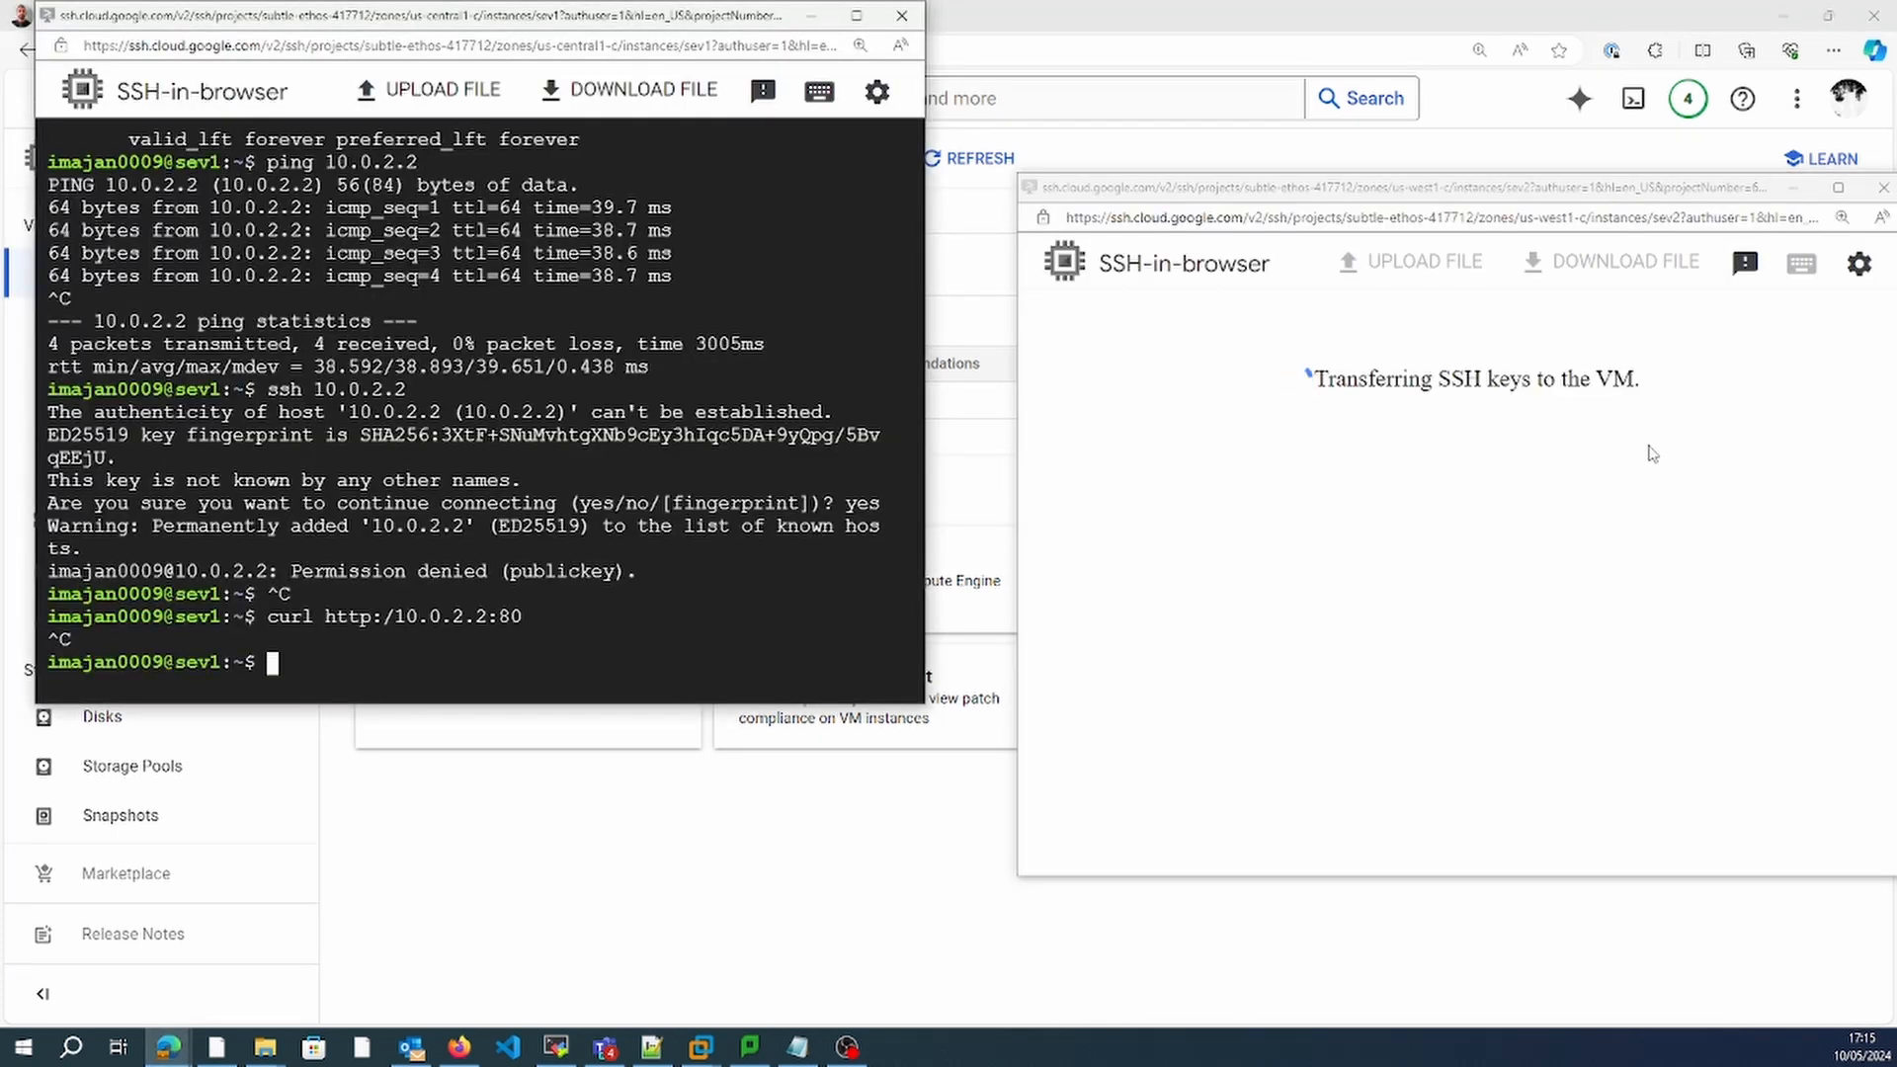
{"action": "left_click_drag", "start_coordinate": [1568, 192], "coordinate": [1511, 74]}
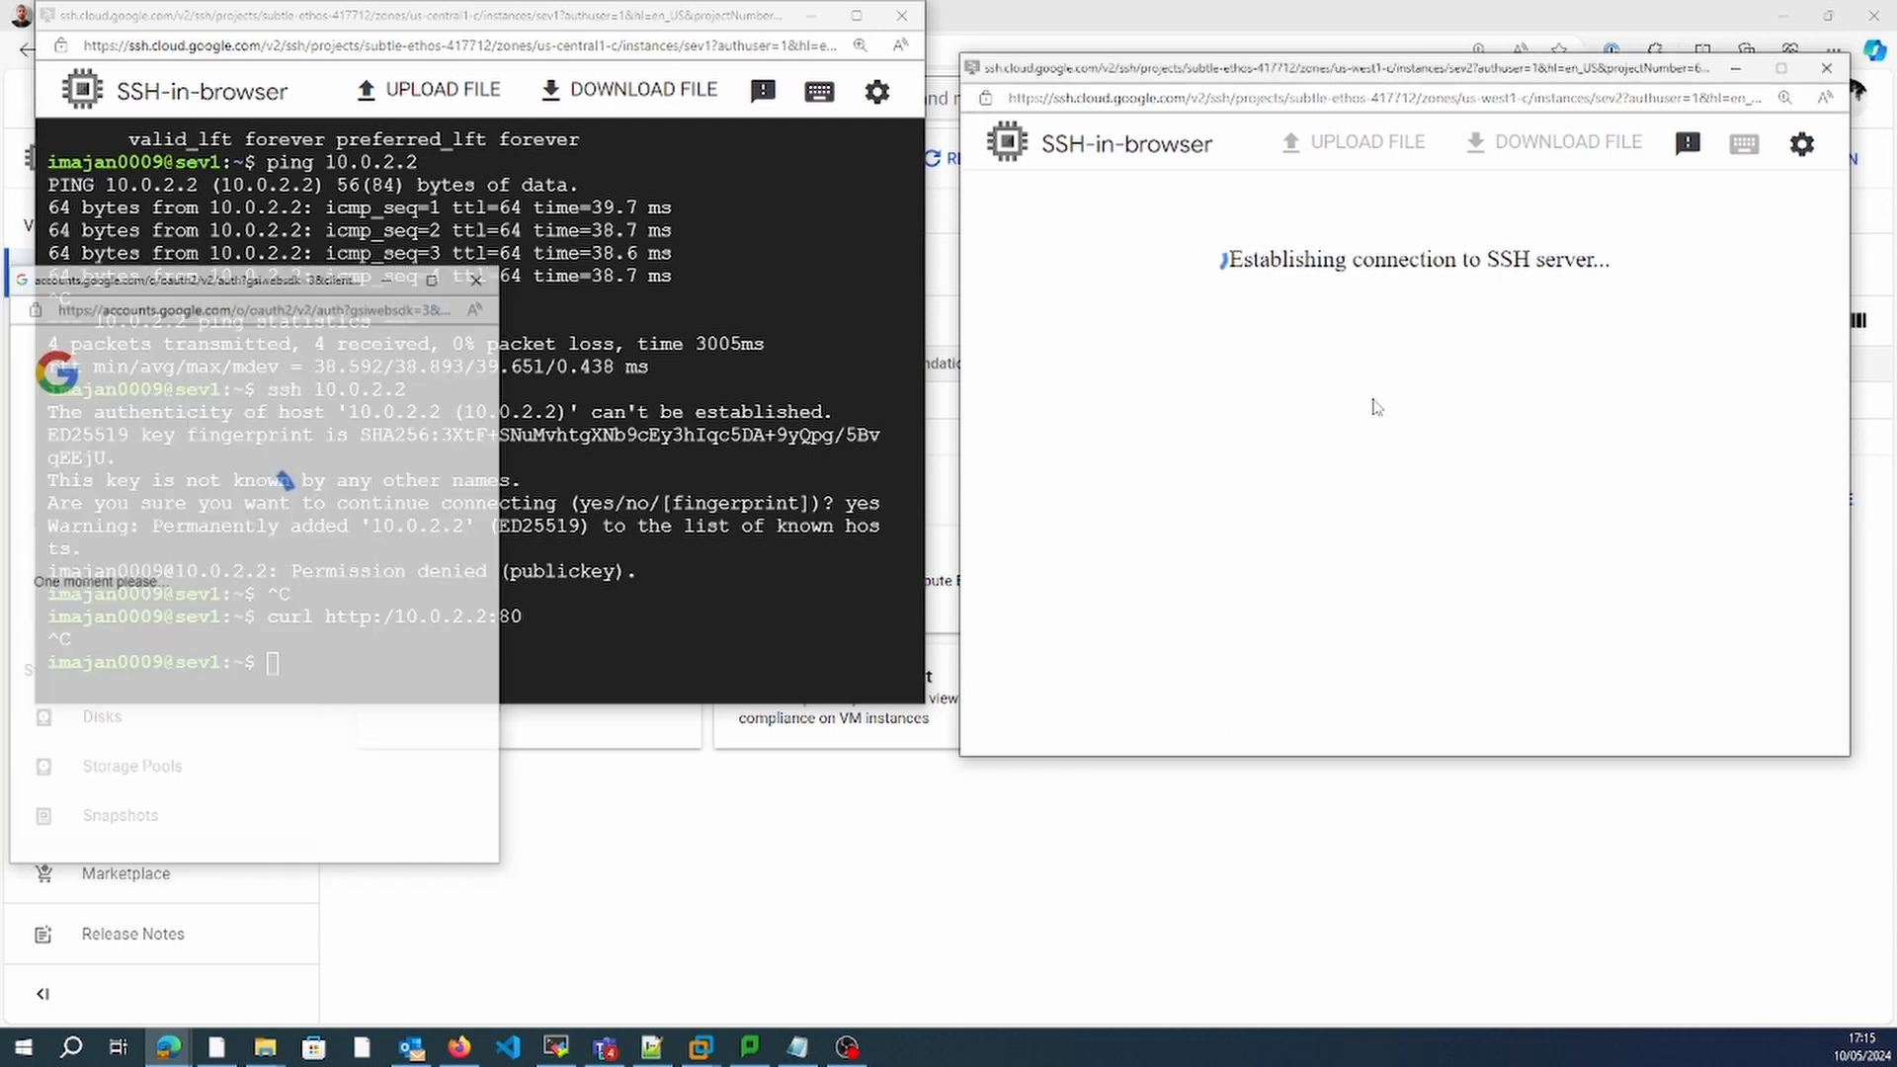
Switch to the root user on sev2 and install the apache2 package, confirming the installation.
{"action": "type", "text": "sudo su -"}
{"action": "key", "text": "Return"}
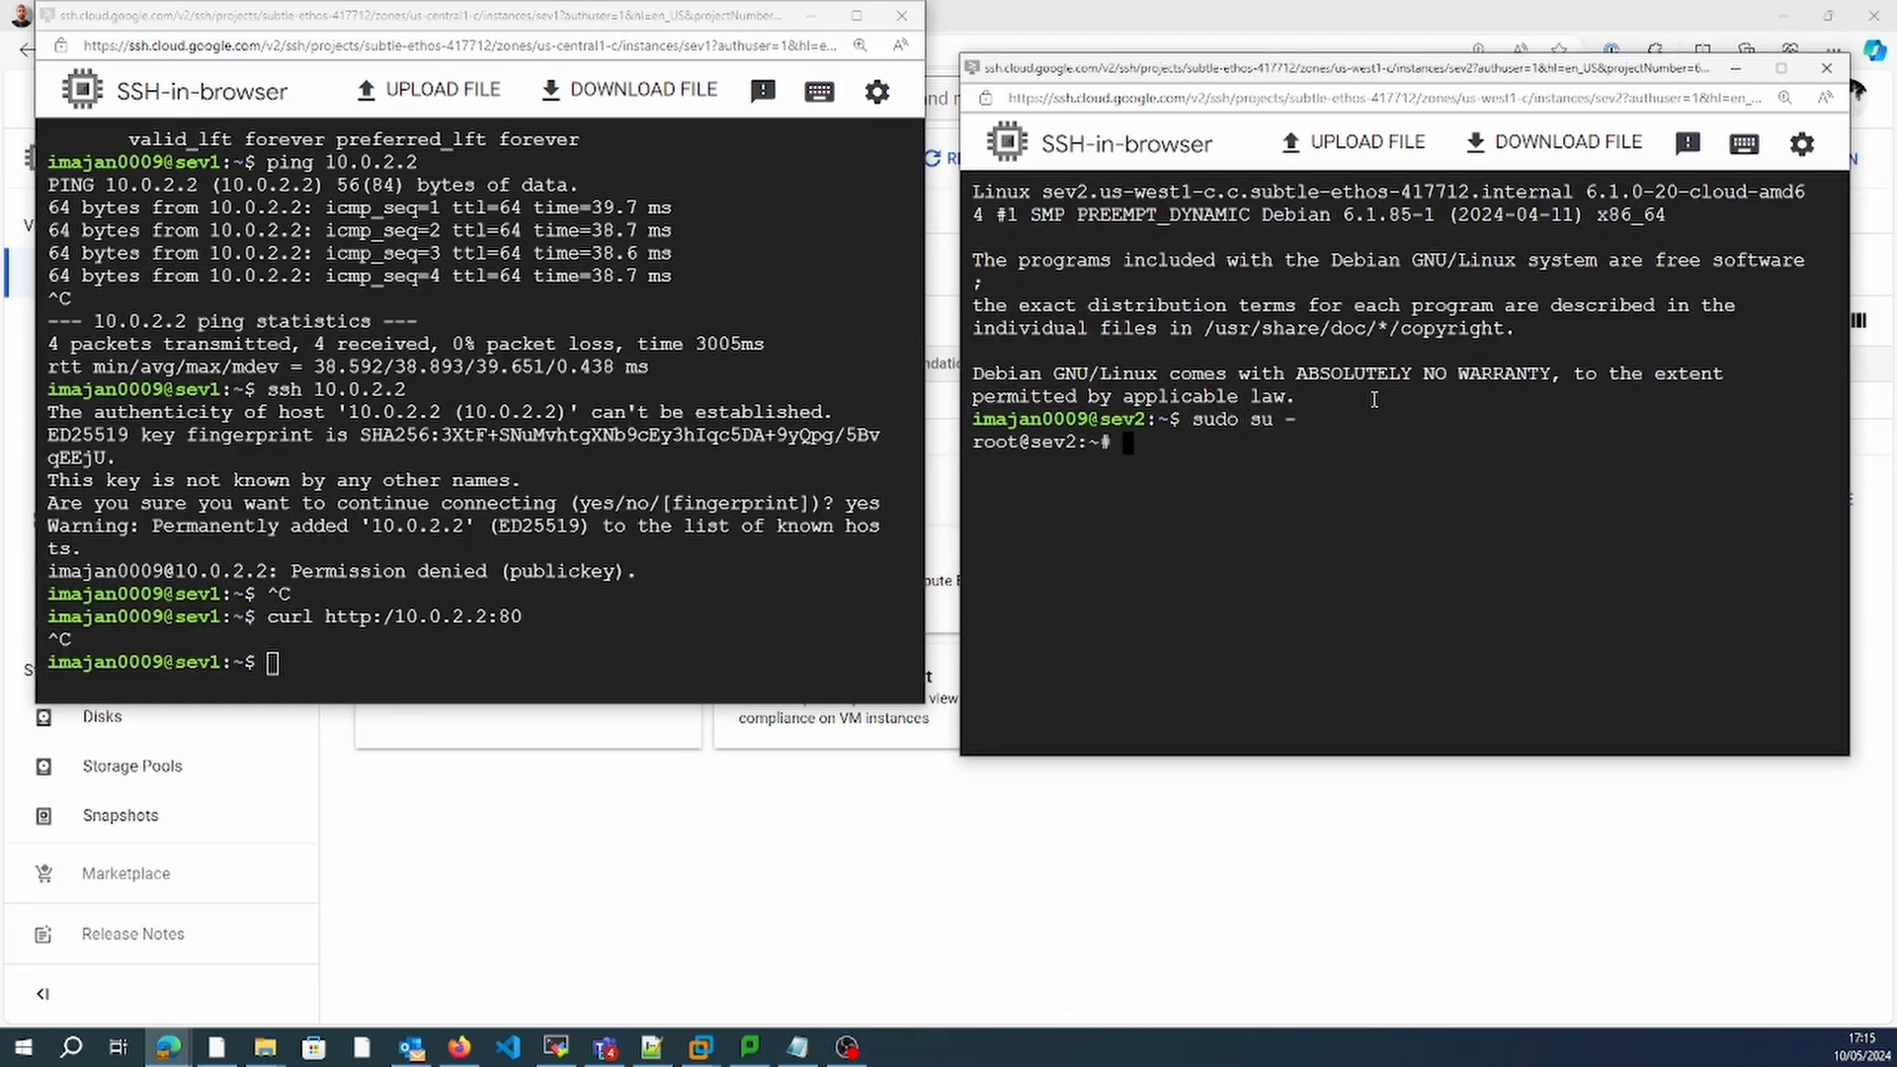
{"action": "type", "text": "apt install apache2"}
{"action": "key", "text": "Return"}
{"action": "type", "text": "y"}
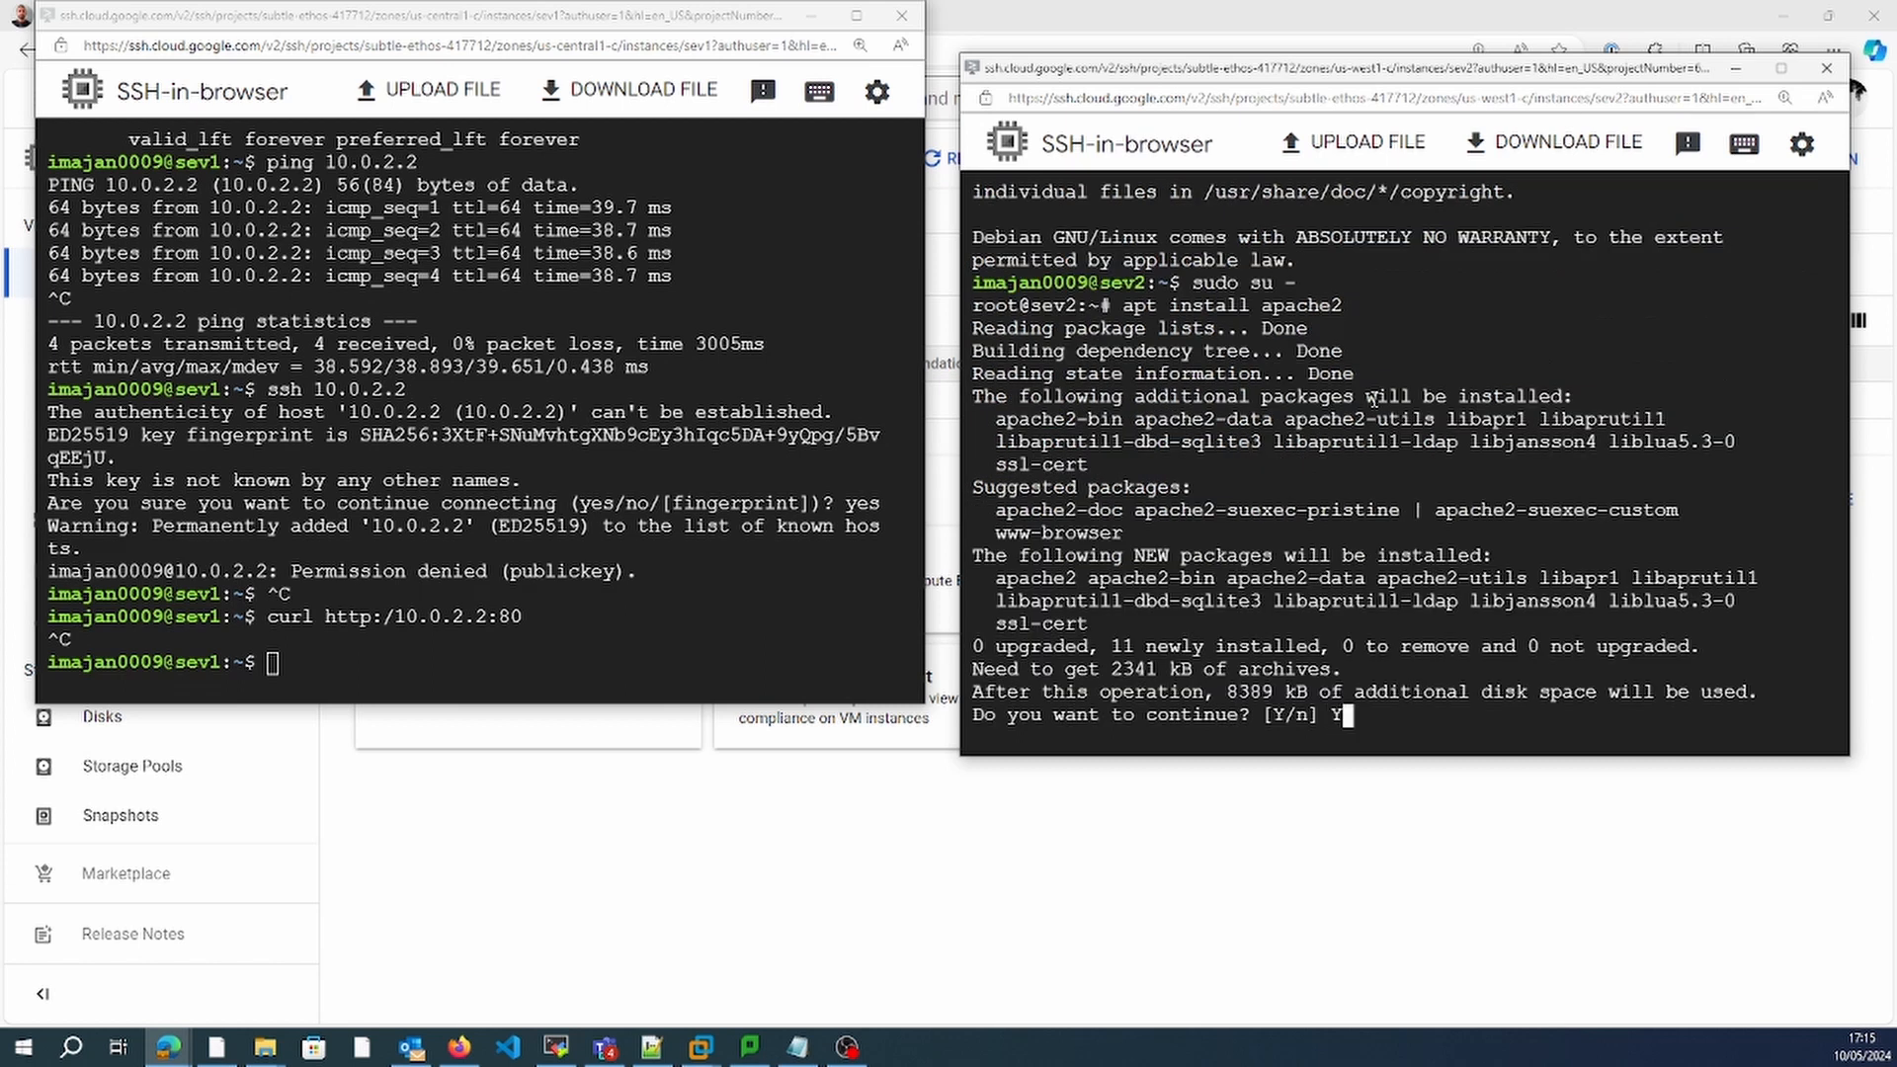
{"action": "key", "text": "Return"}
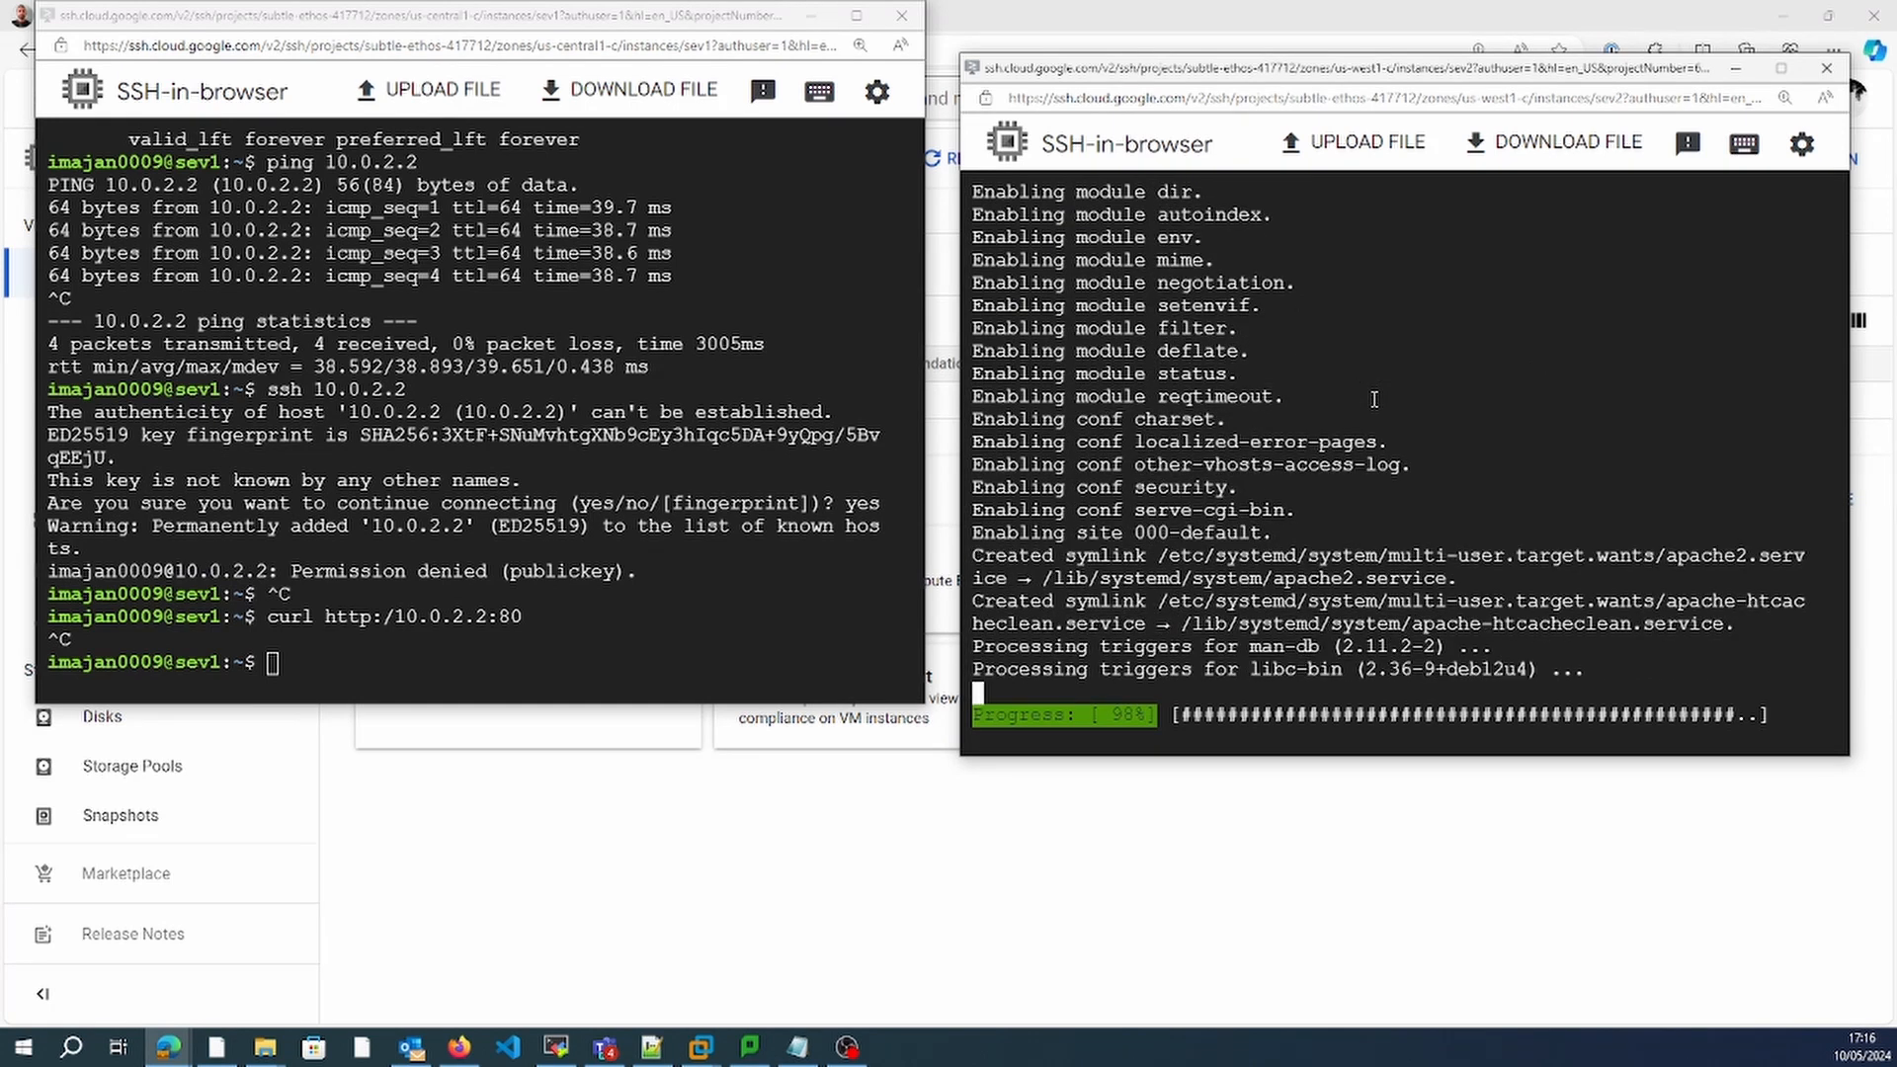
Check the status of the httpd service on sev2 with systemctl.
{"action": "type", "text": "systemctl status httpds"}
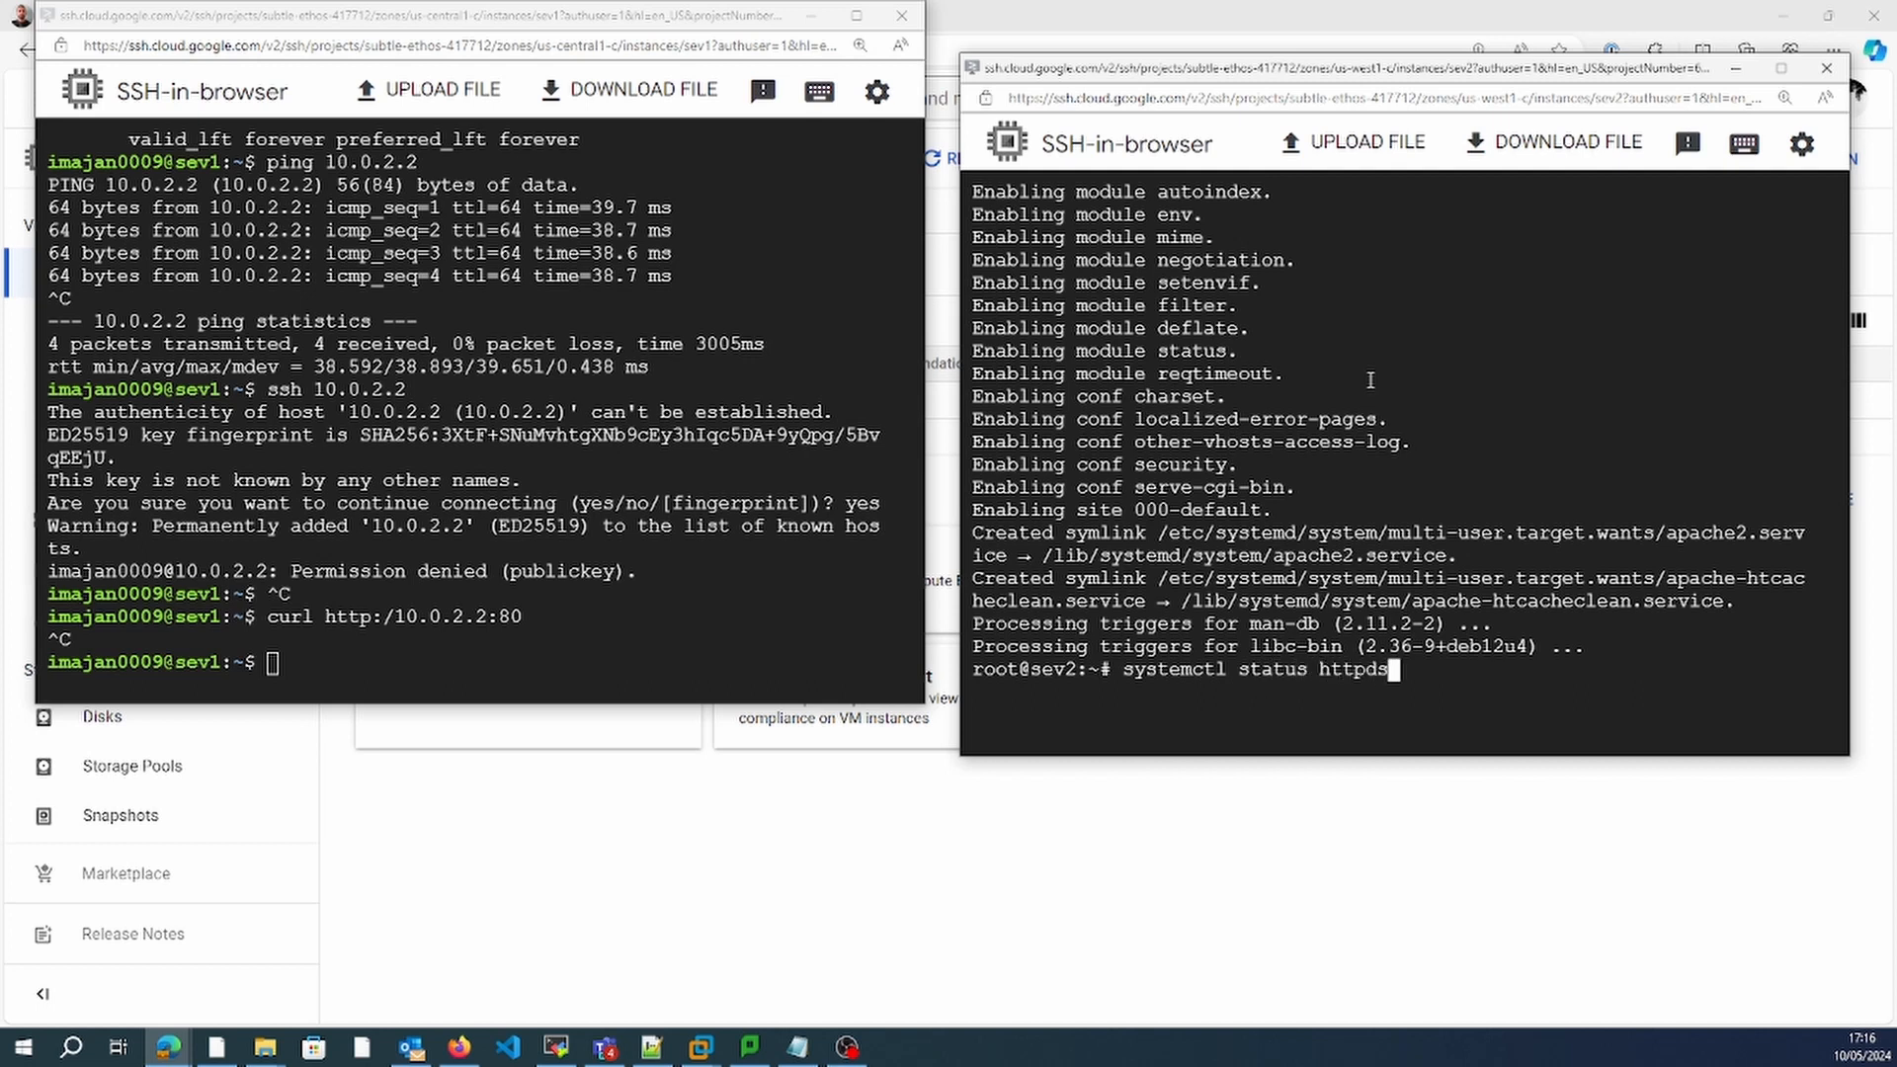
{"action": "key", "text": "Return"}
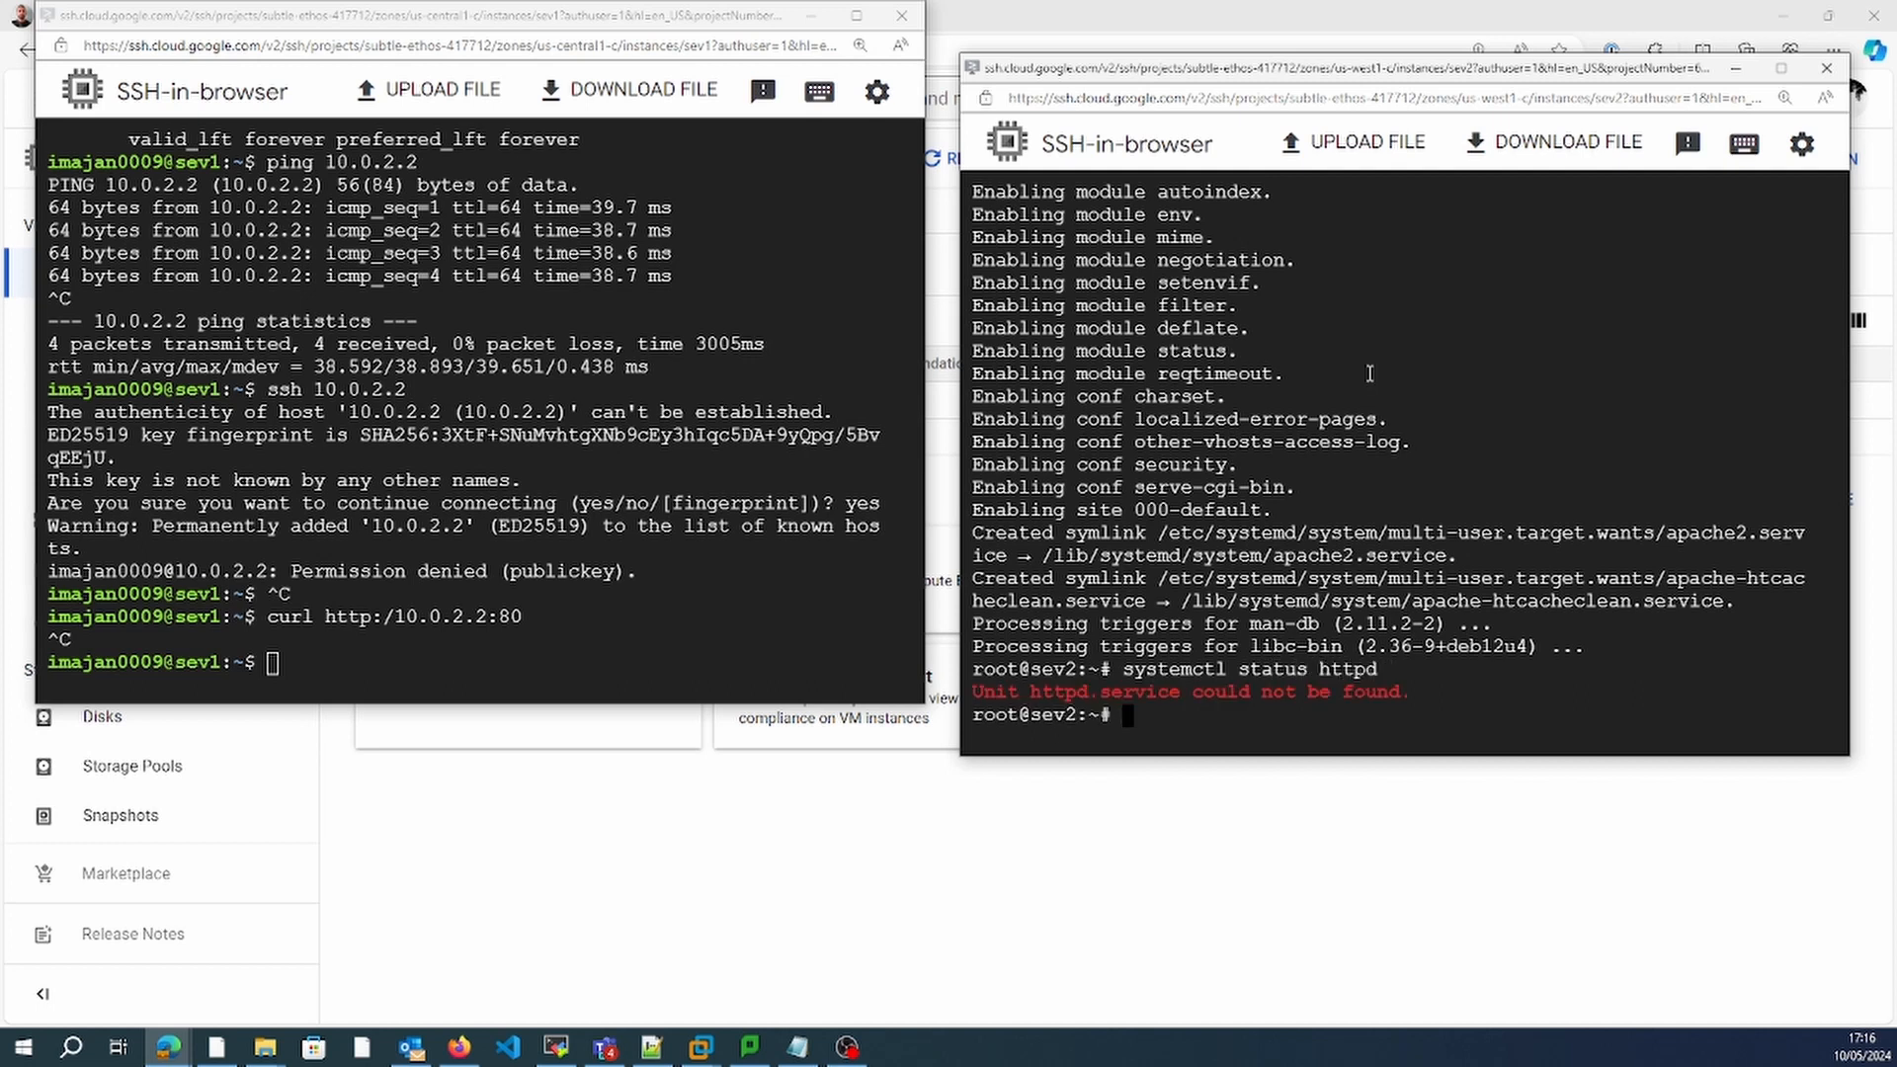
Check the status of apache2.service on sev2 with systemctl.
{"action": "key", "text": "Up"}
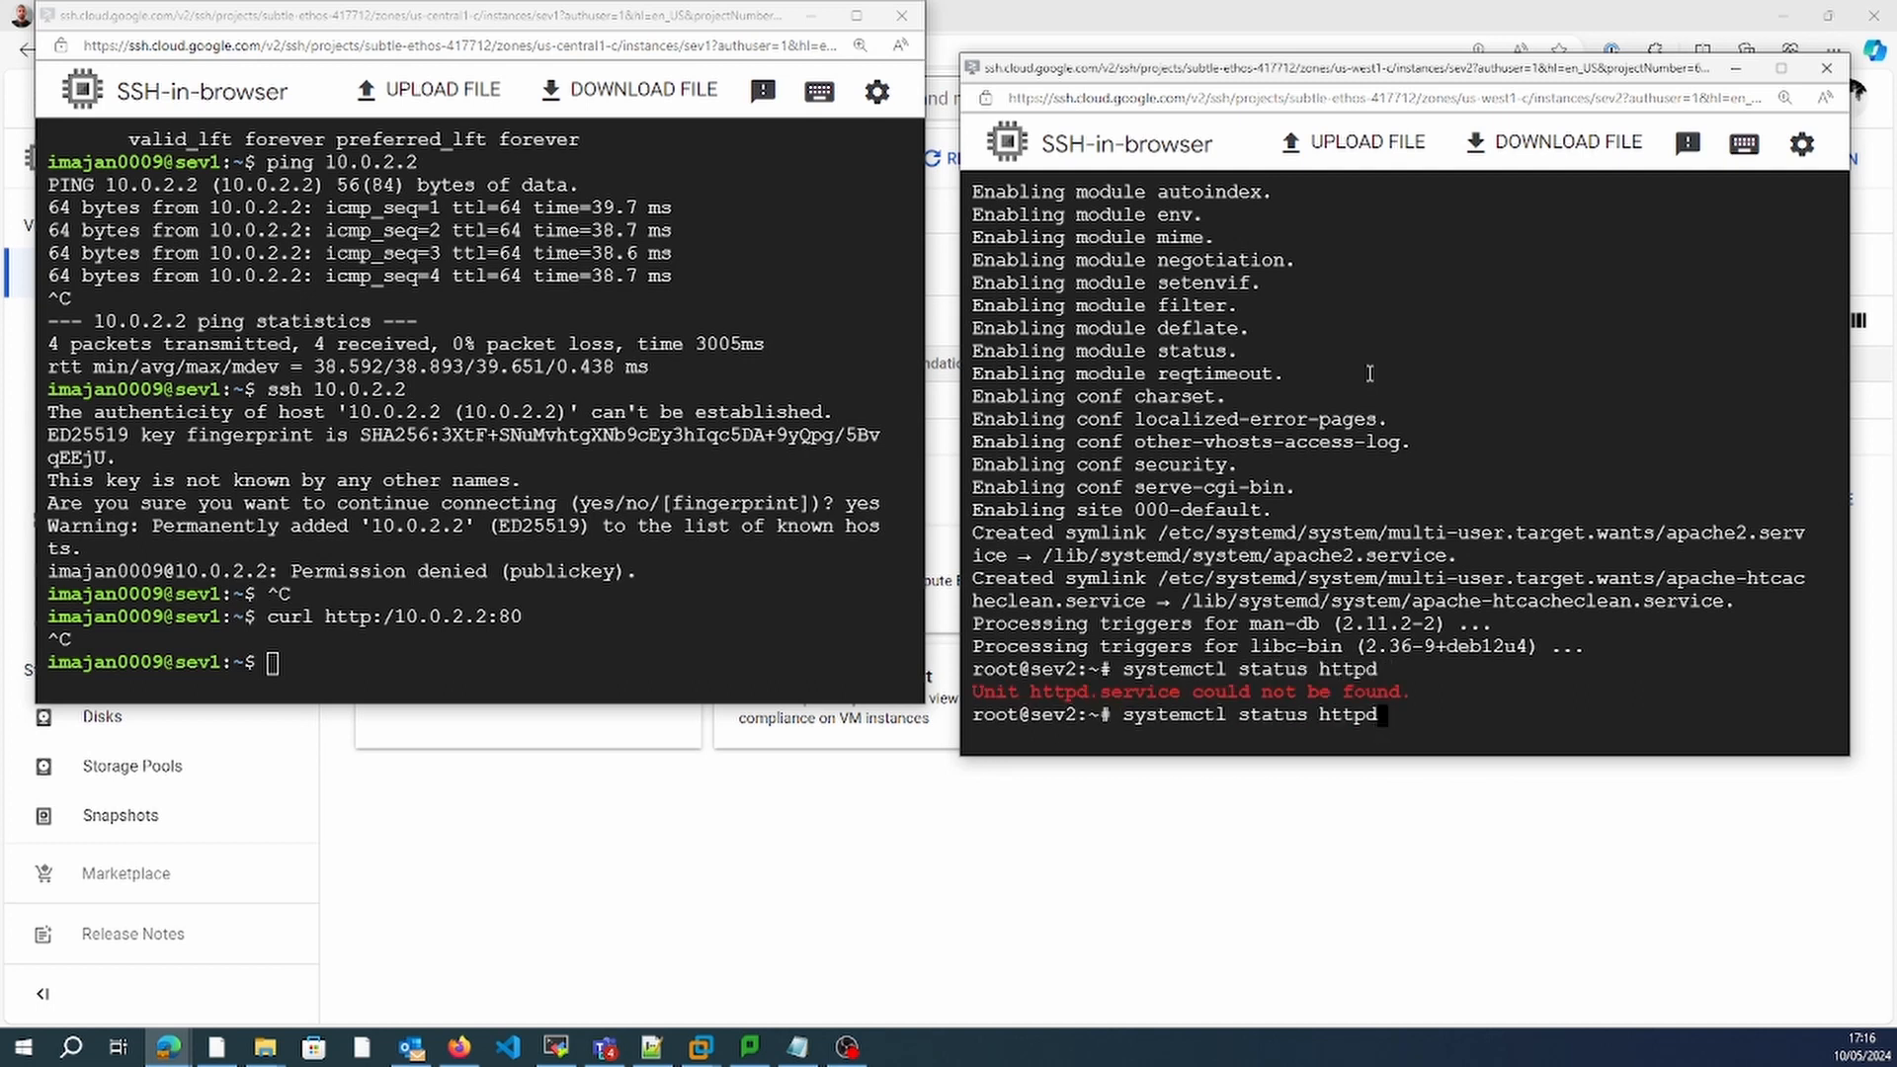
{"action": "key", "text": "BackSpace"}
{"action": "key", "text": "BackSpace"}
{"action": "key", "text": "BackSpace"}
{"action": "key", "text": "BackSpace"}
{"action": "key", "text": "BackSpace"}
{"action": "type", "text": "ap"}
{"action": "key", "text": "Tab"}
{"action": "key", "text": "Tab"}
{"action": "type", "text": "ache"}
{"action": "key", "text": "Tab"}
{"action": "key", "text": "Tab"}
{"action": "type", "text": "2"}
{"action": "key", "text": "Tab"}
{"action": "key", "text": "Return"}
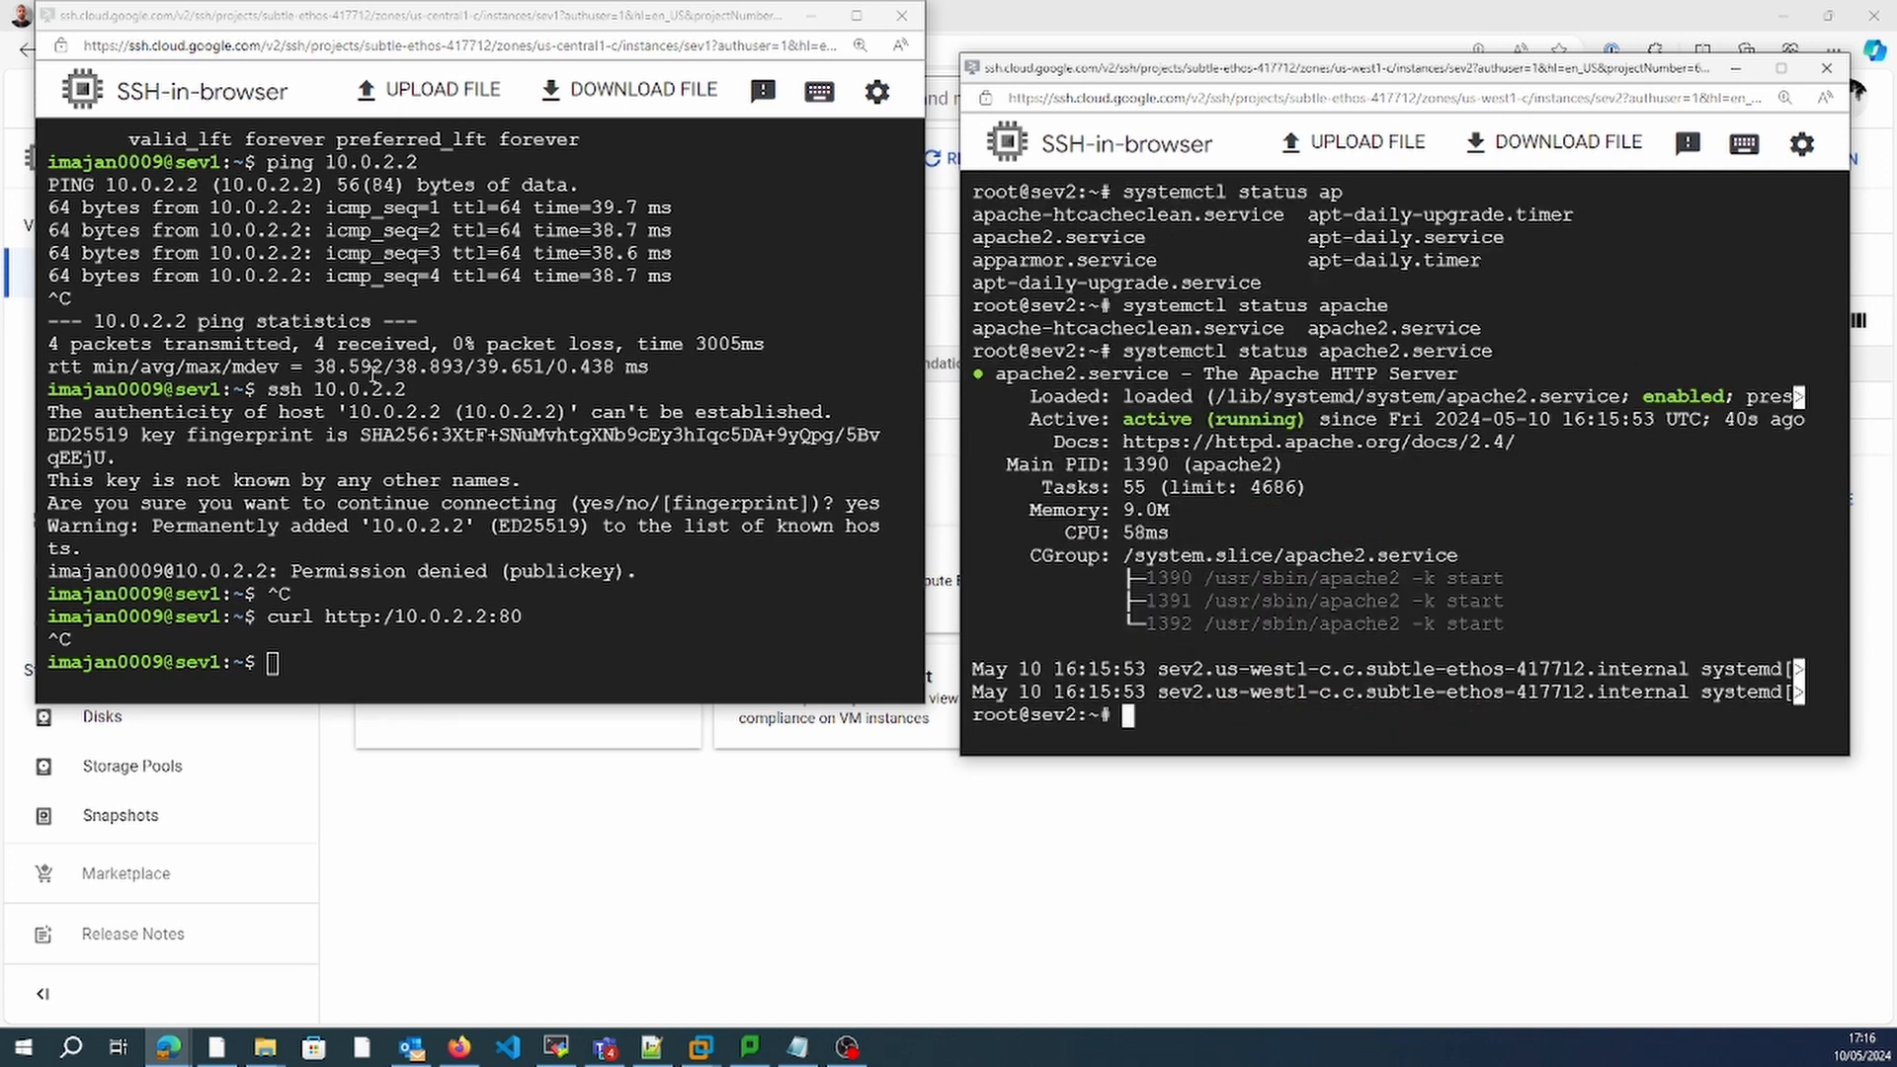
Copy the curl command from the sev1 terminal and run curl http:/10.0.2.2:80 on sev2.
{"action": "left_click", "coordinate": [289, 617]}
{"action": "left_click_drag", "start_coordinate": [267, 617], "coordinate": [517, 616]}
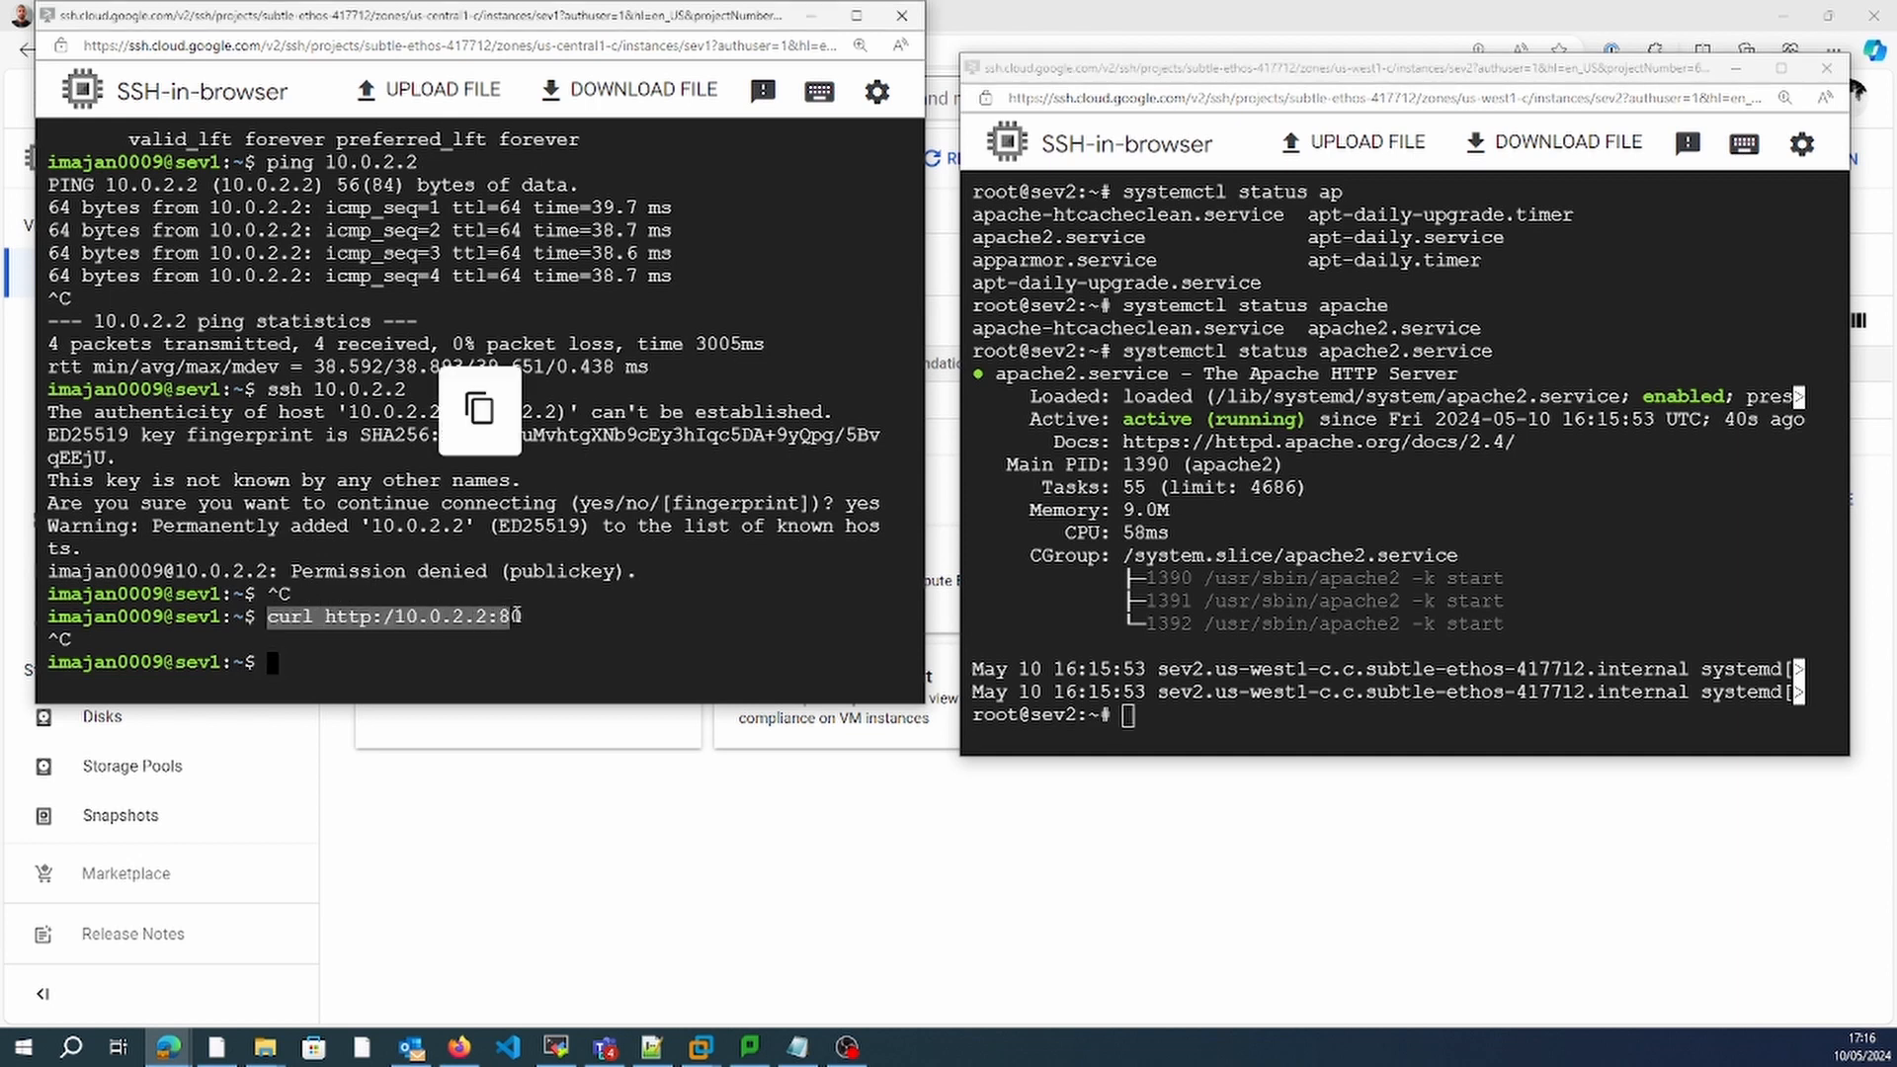
{"action": "left_click", "coordinate": [1429, 510]}
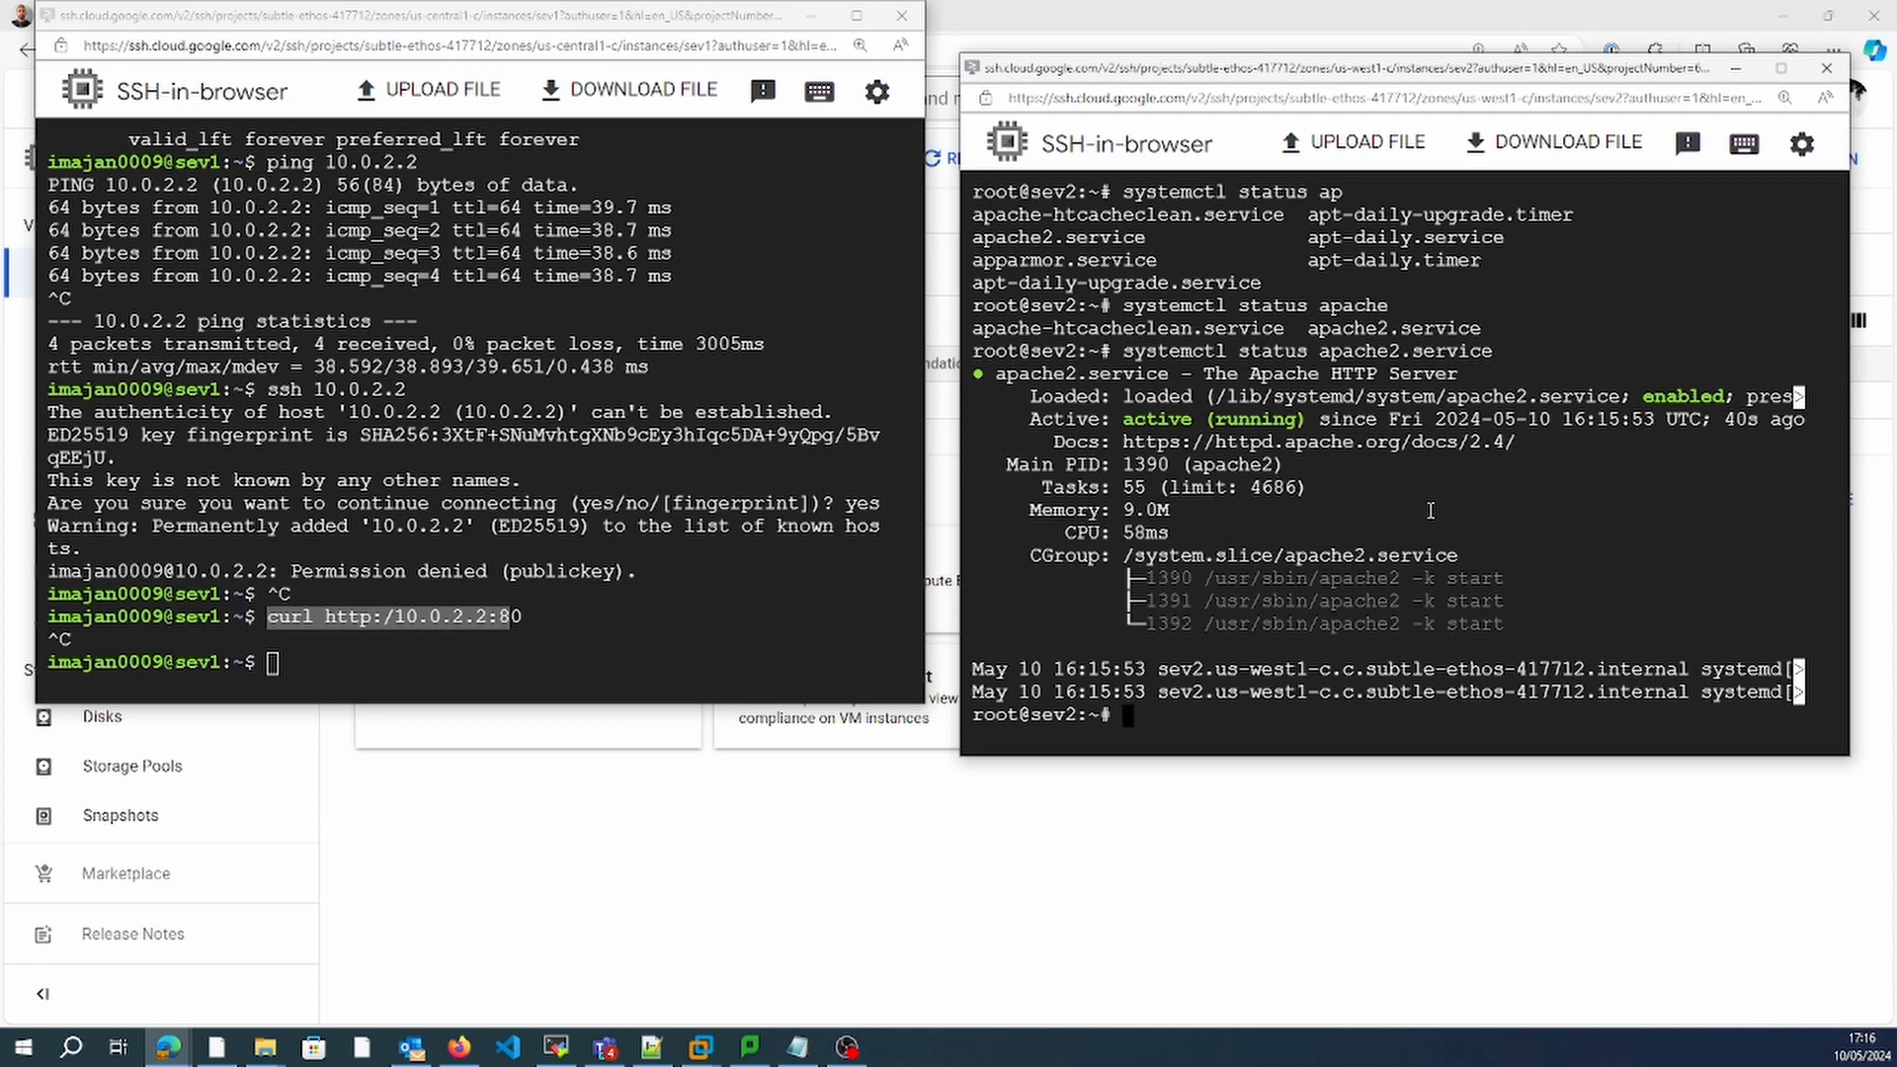
{"action": "key", "text": "ctrl+v"}
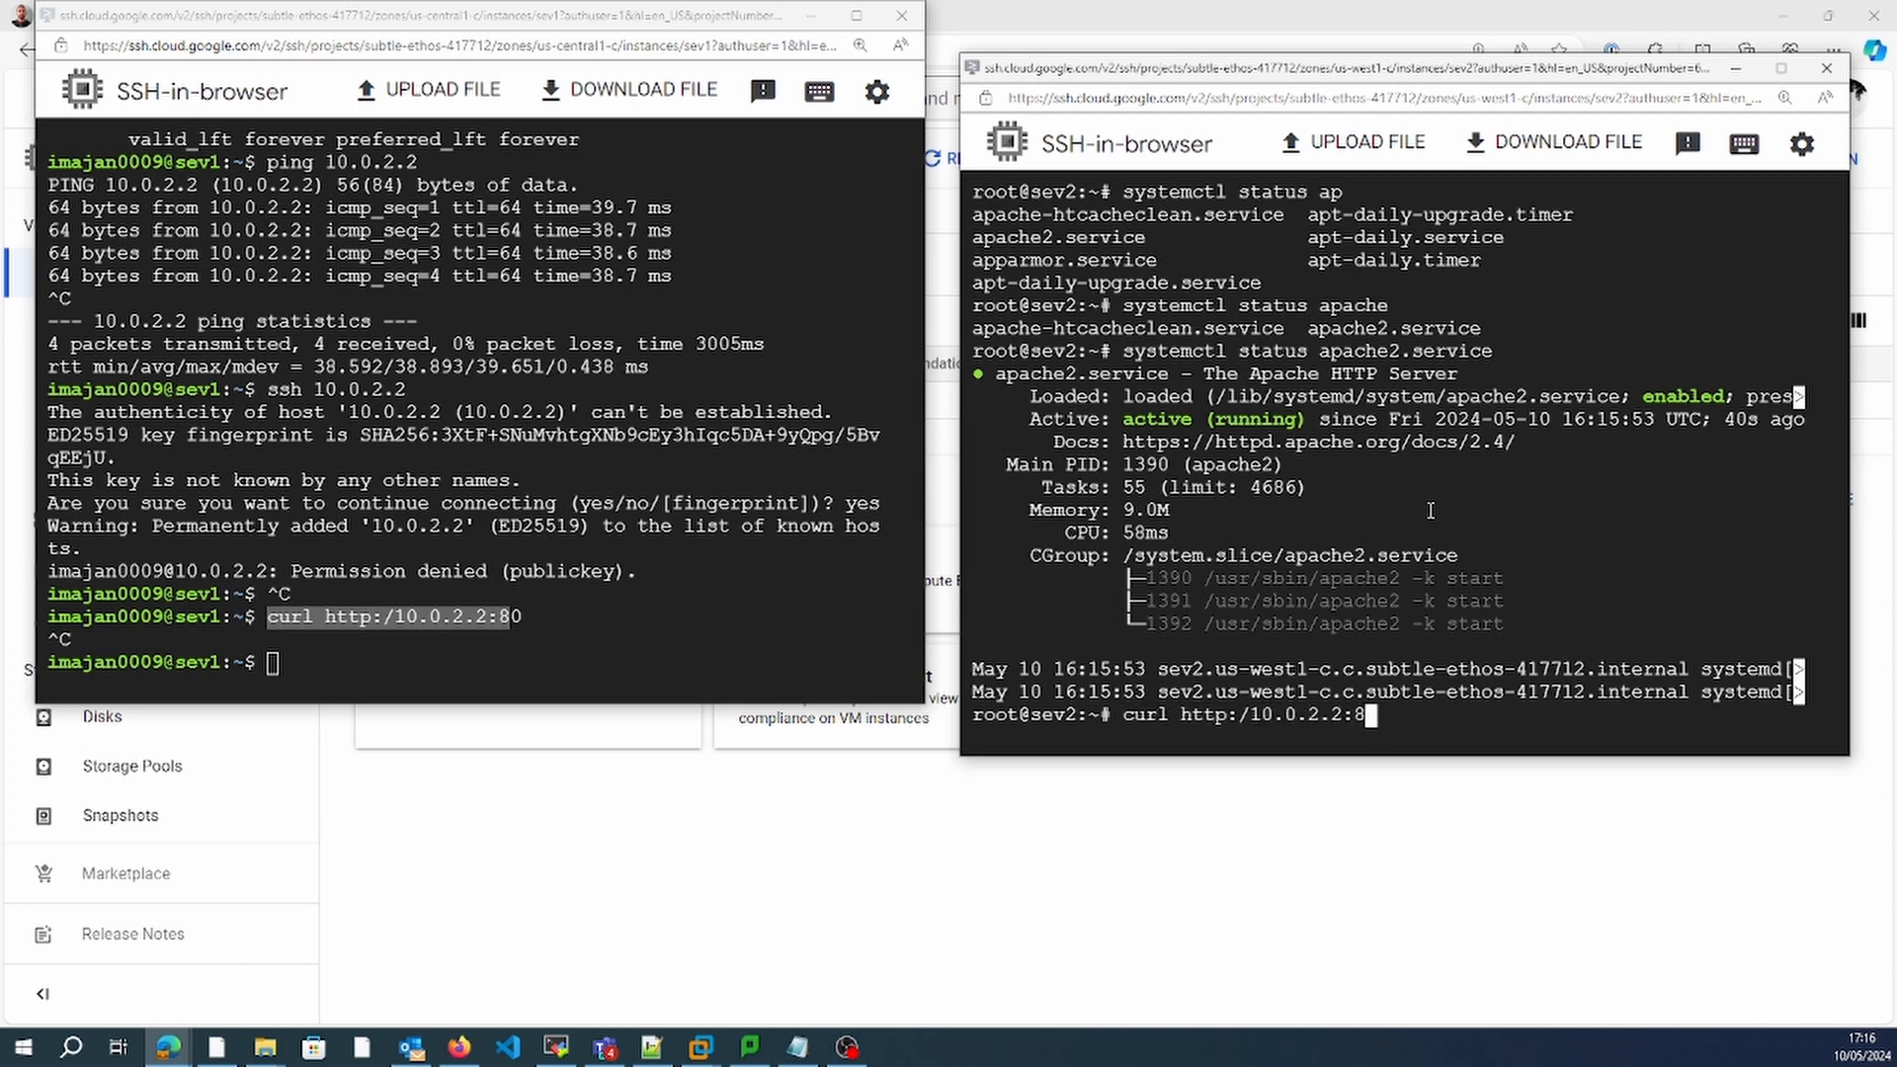
{"action": "type", "text": "0"}
{"action": "key", "text": "Return"}
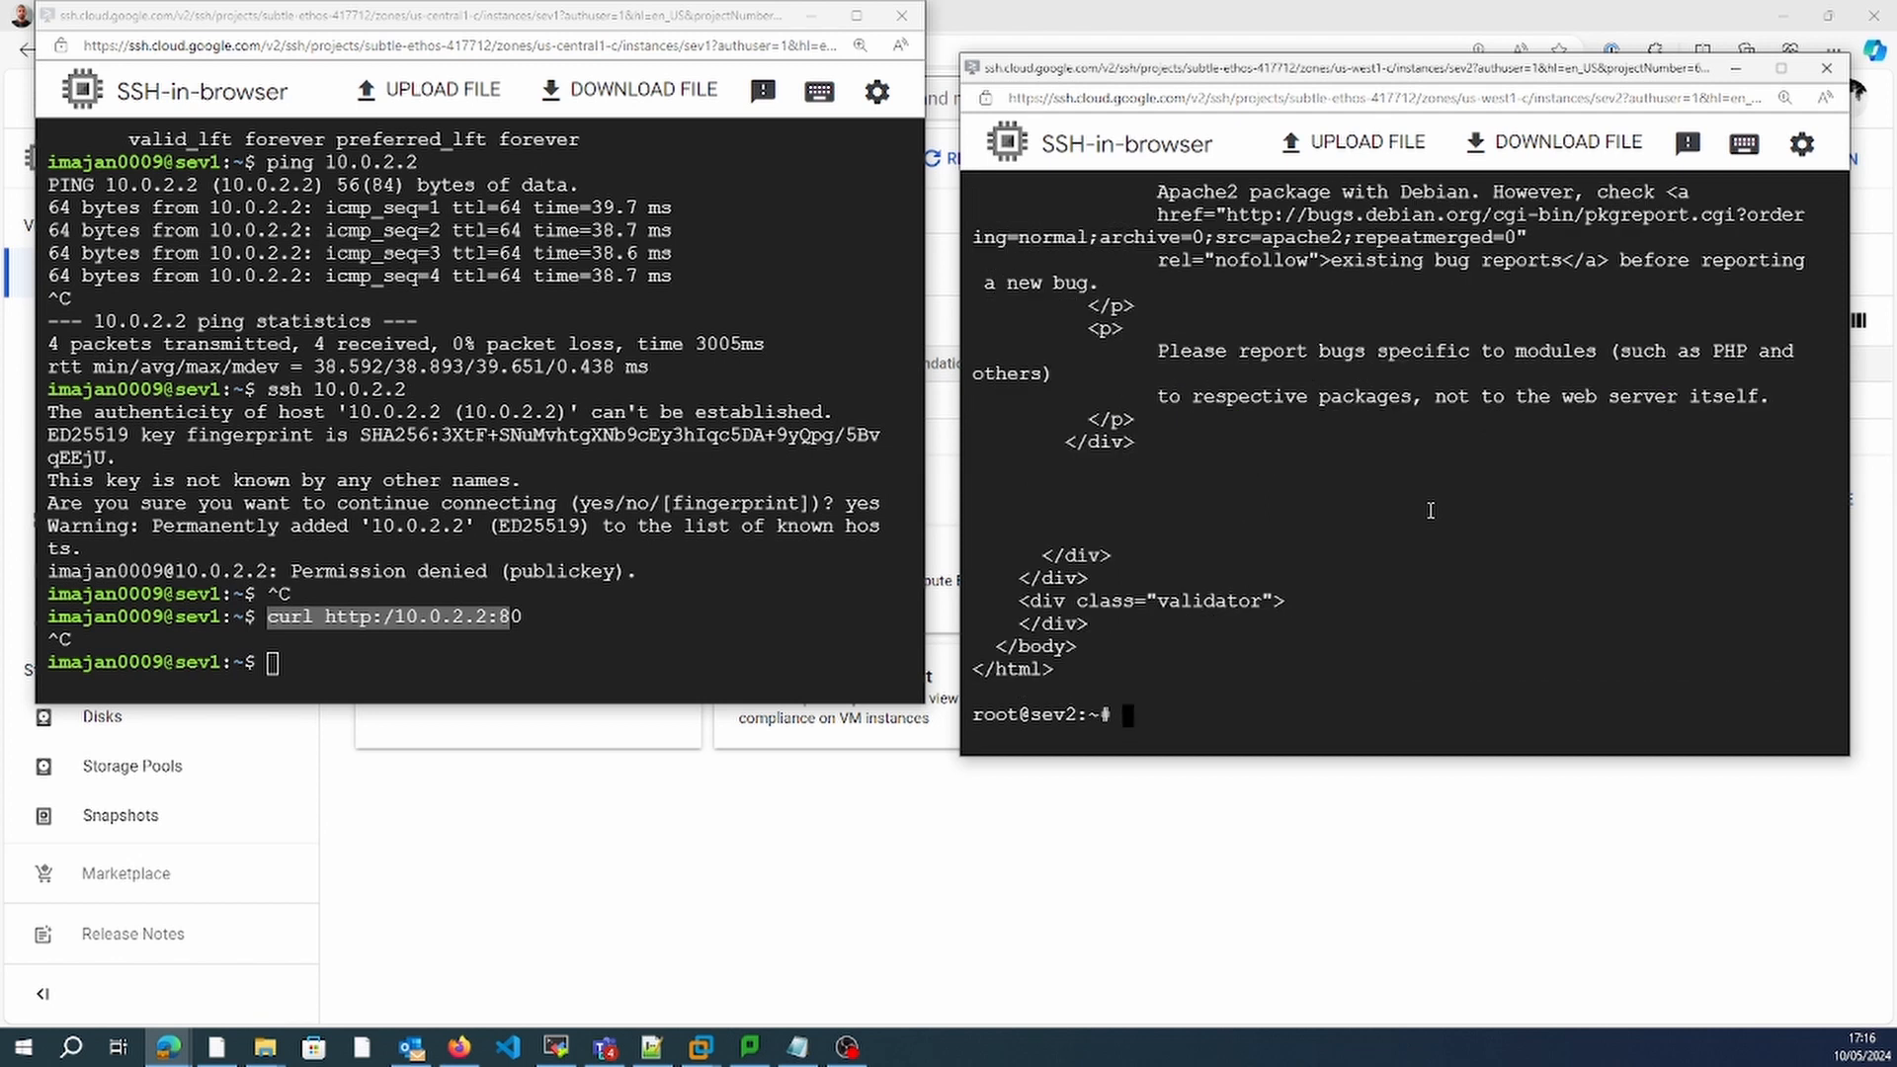
List the network interface addresses on sev2 with ip a.
{"action": "left_click", "coordinate": [725, 489]}
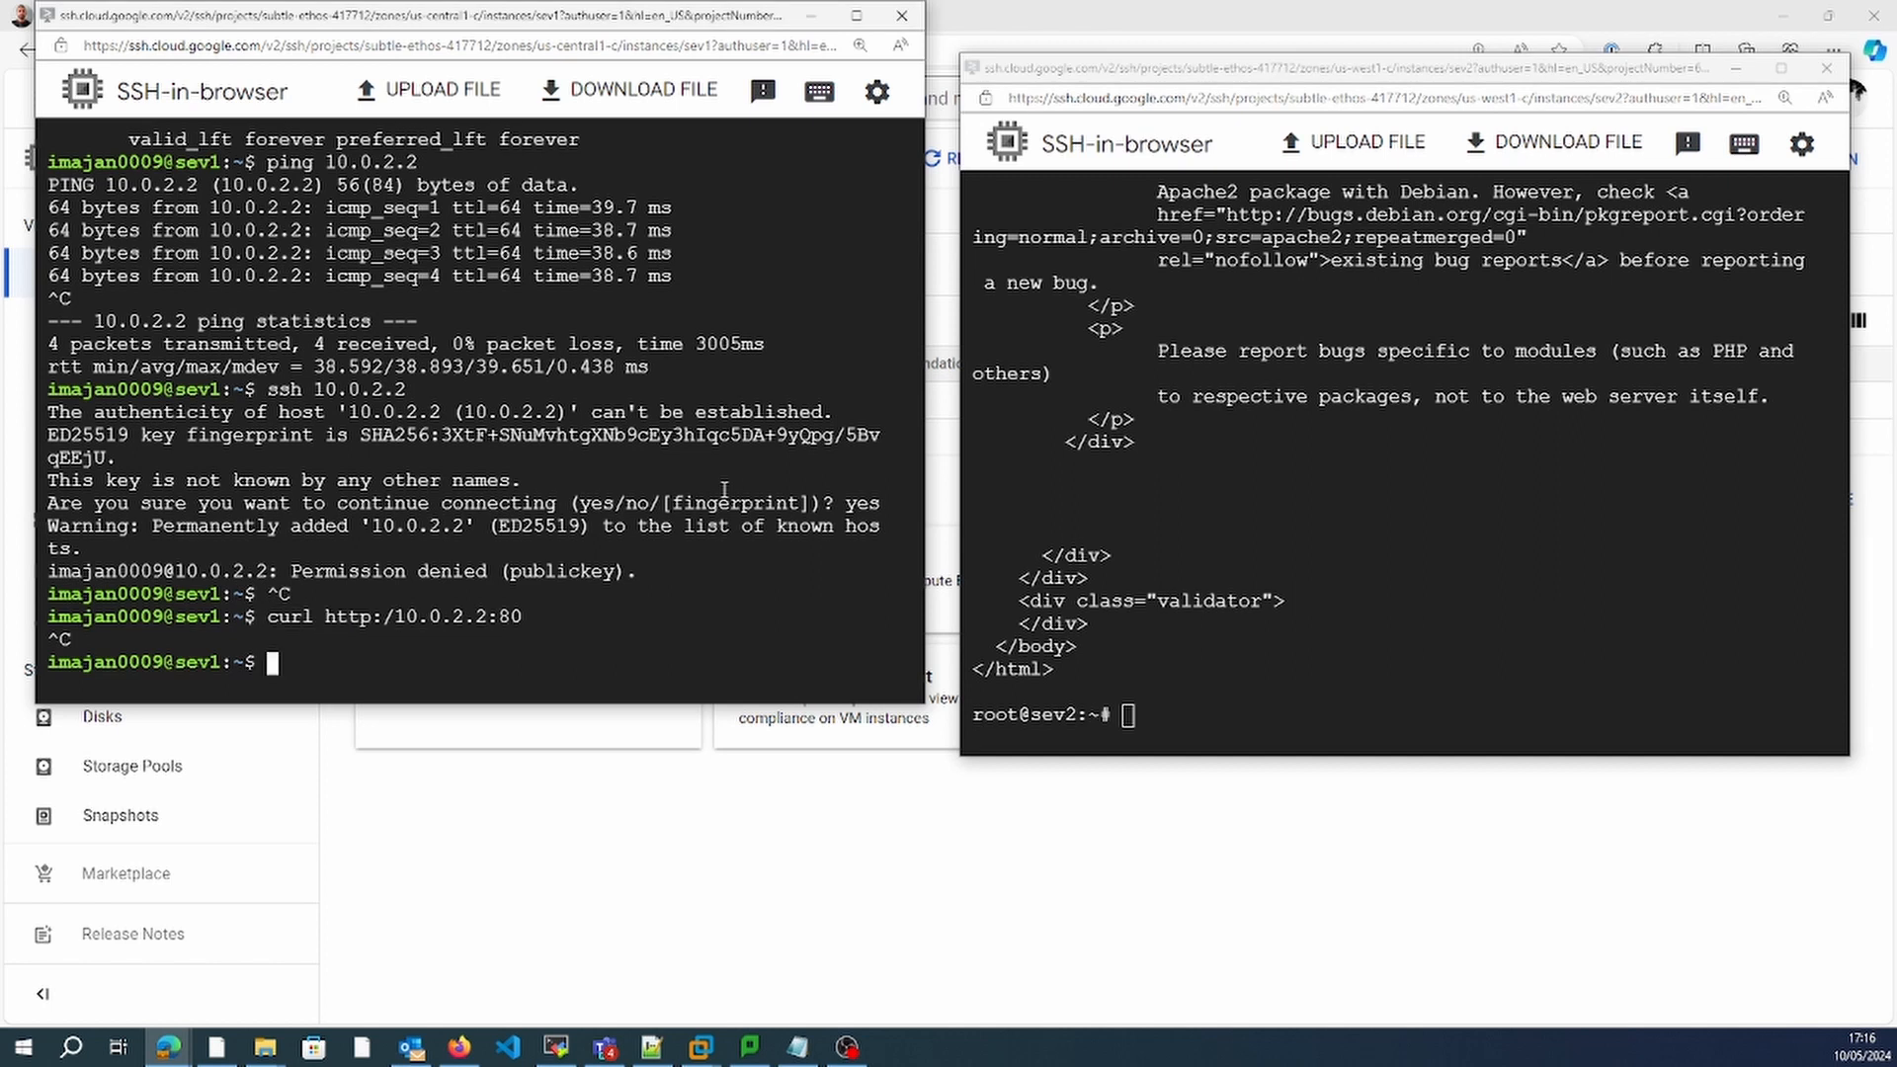
{"action": "type", "text": "ip"}
{"action": "left_click", "coordinate": [1296, 683]}
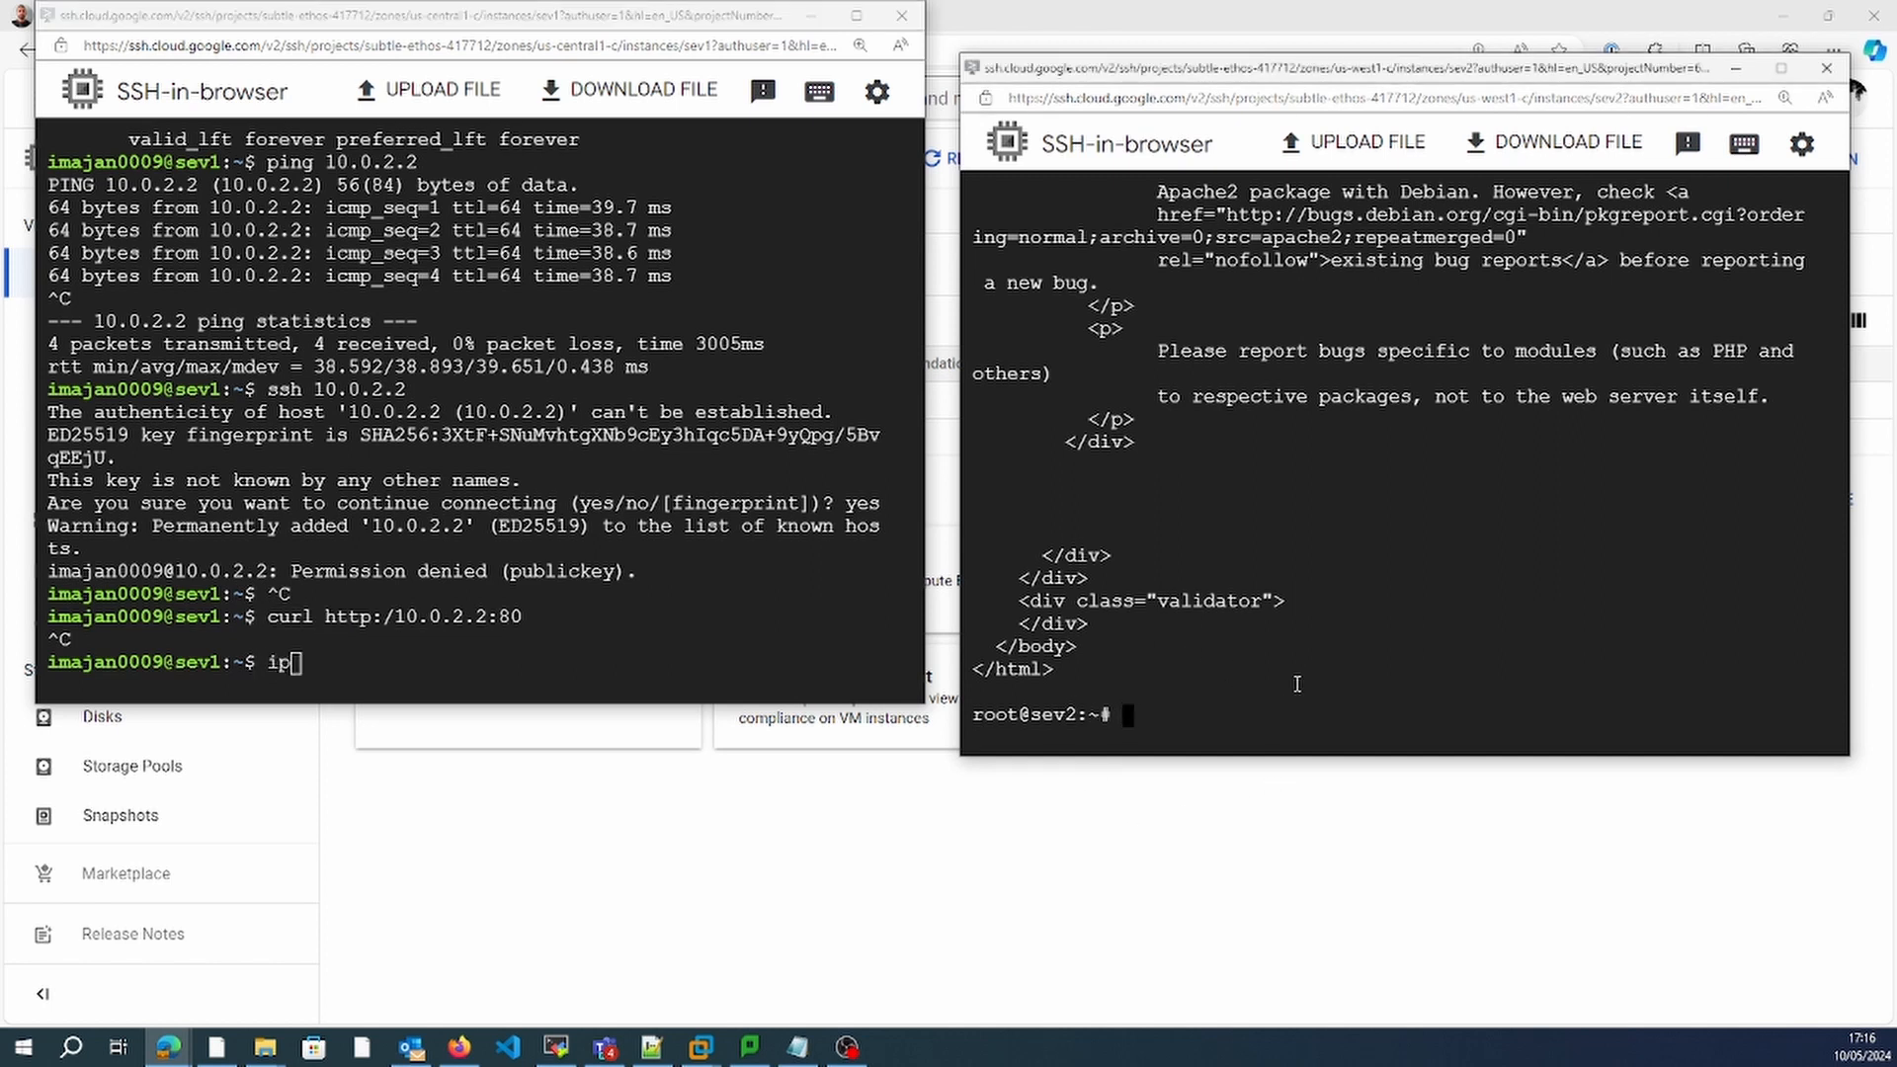
{"action": "type", "text": "ip a"}
{"action": "key", "text": "Return"}
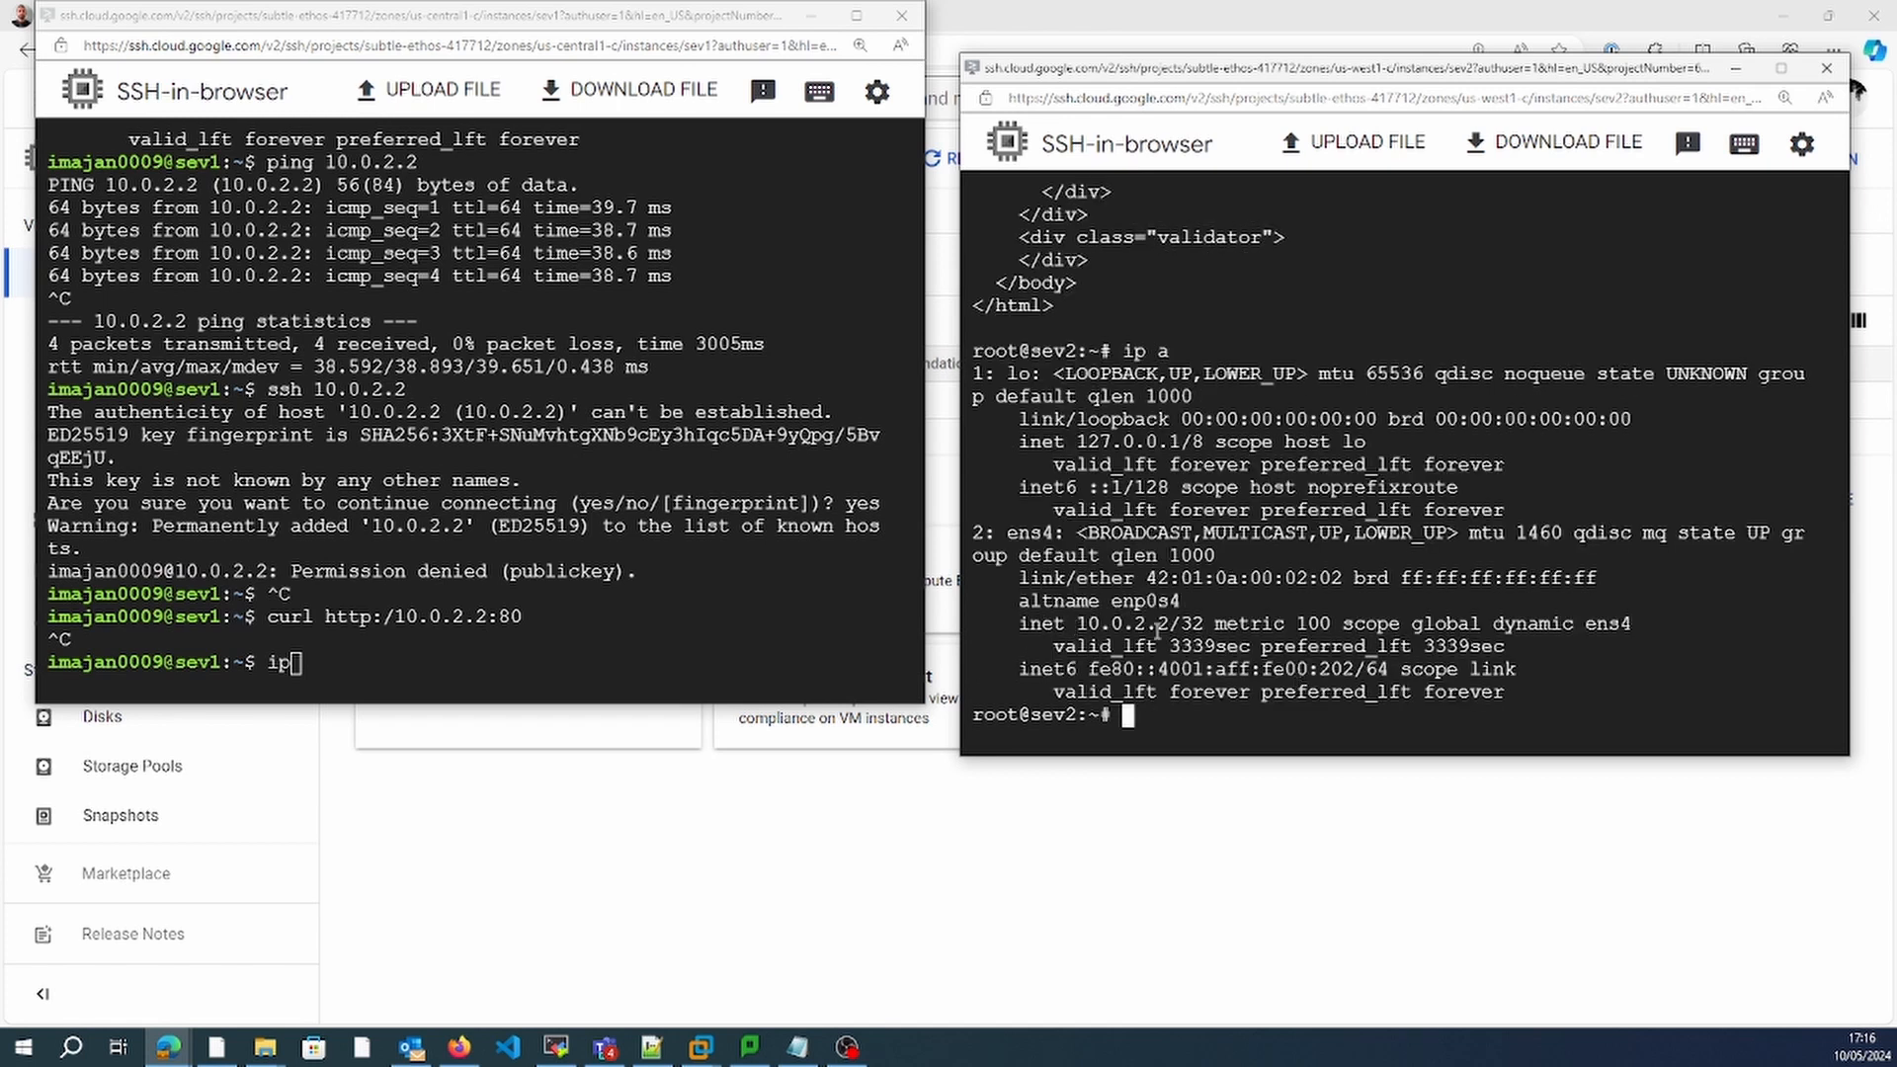
Clear the partial command on sev1 and rerun curl http:/10.0.2.2:80.
{"action": "left_click", "coordinate": [713, 598]}
{"action": "key", "text": "BackSpace"}
{"action": "key", "text": "BackSpace"}
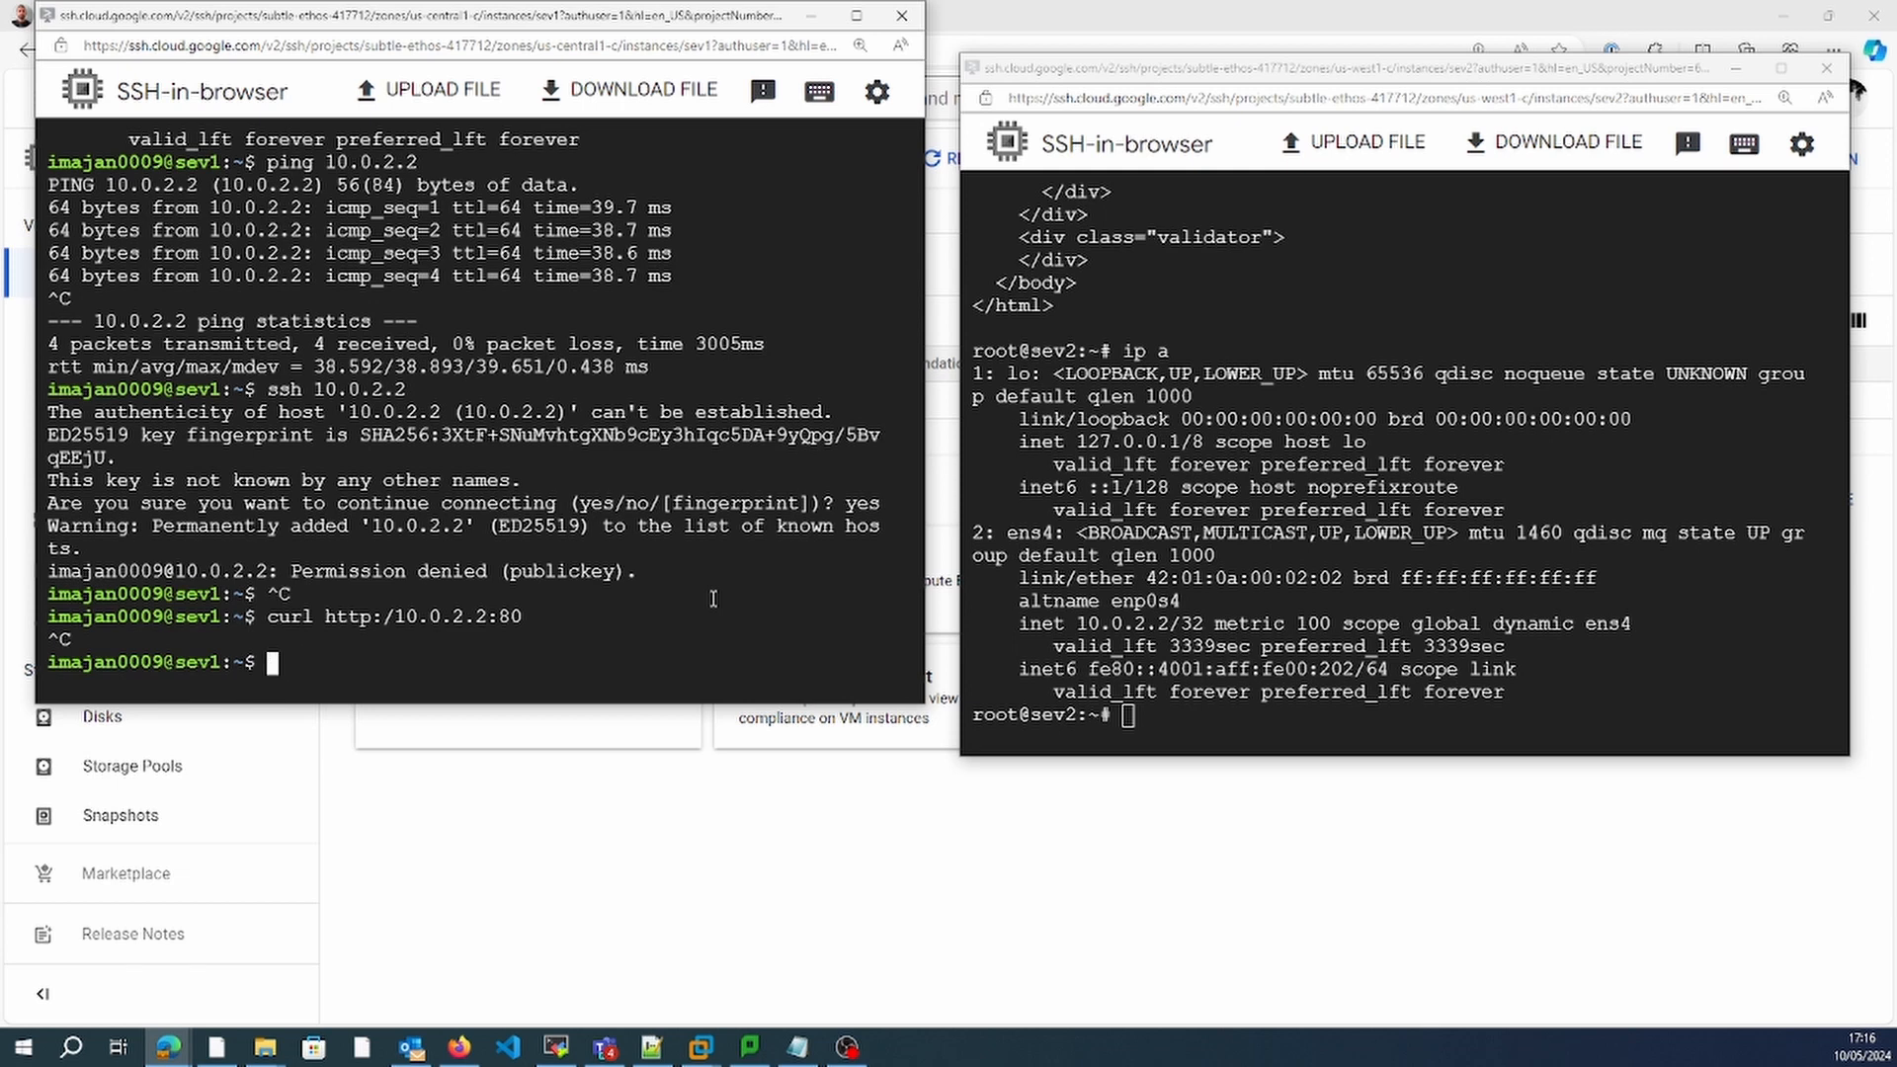
{"action": "key", "text": "Up"}
{"action": "key", "text": "BackSpace"}
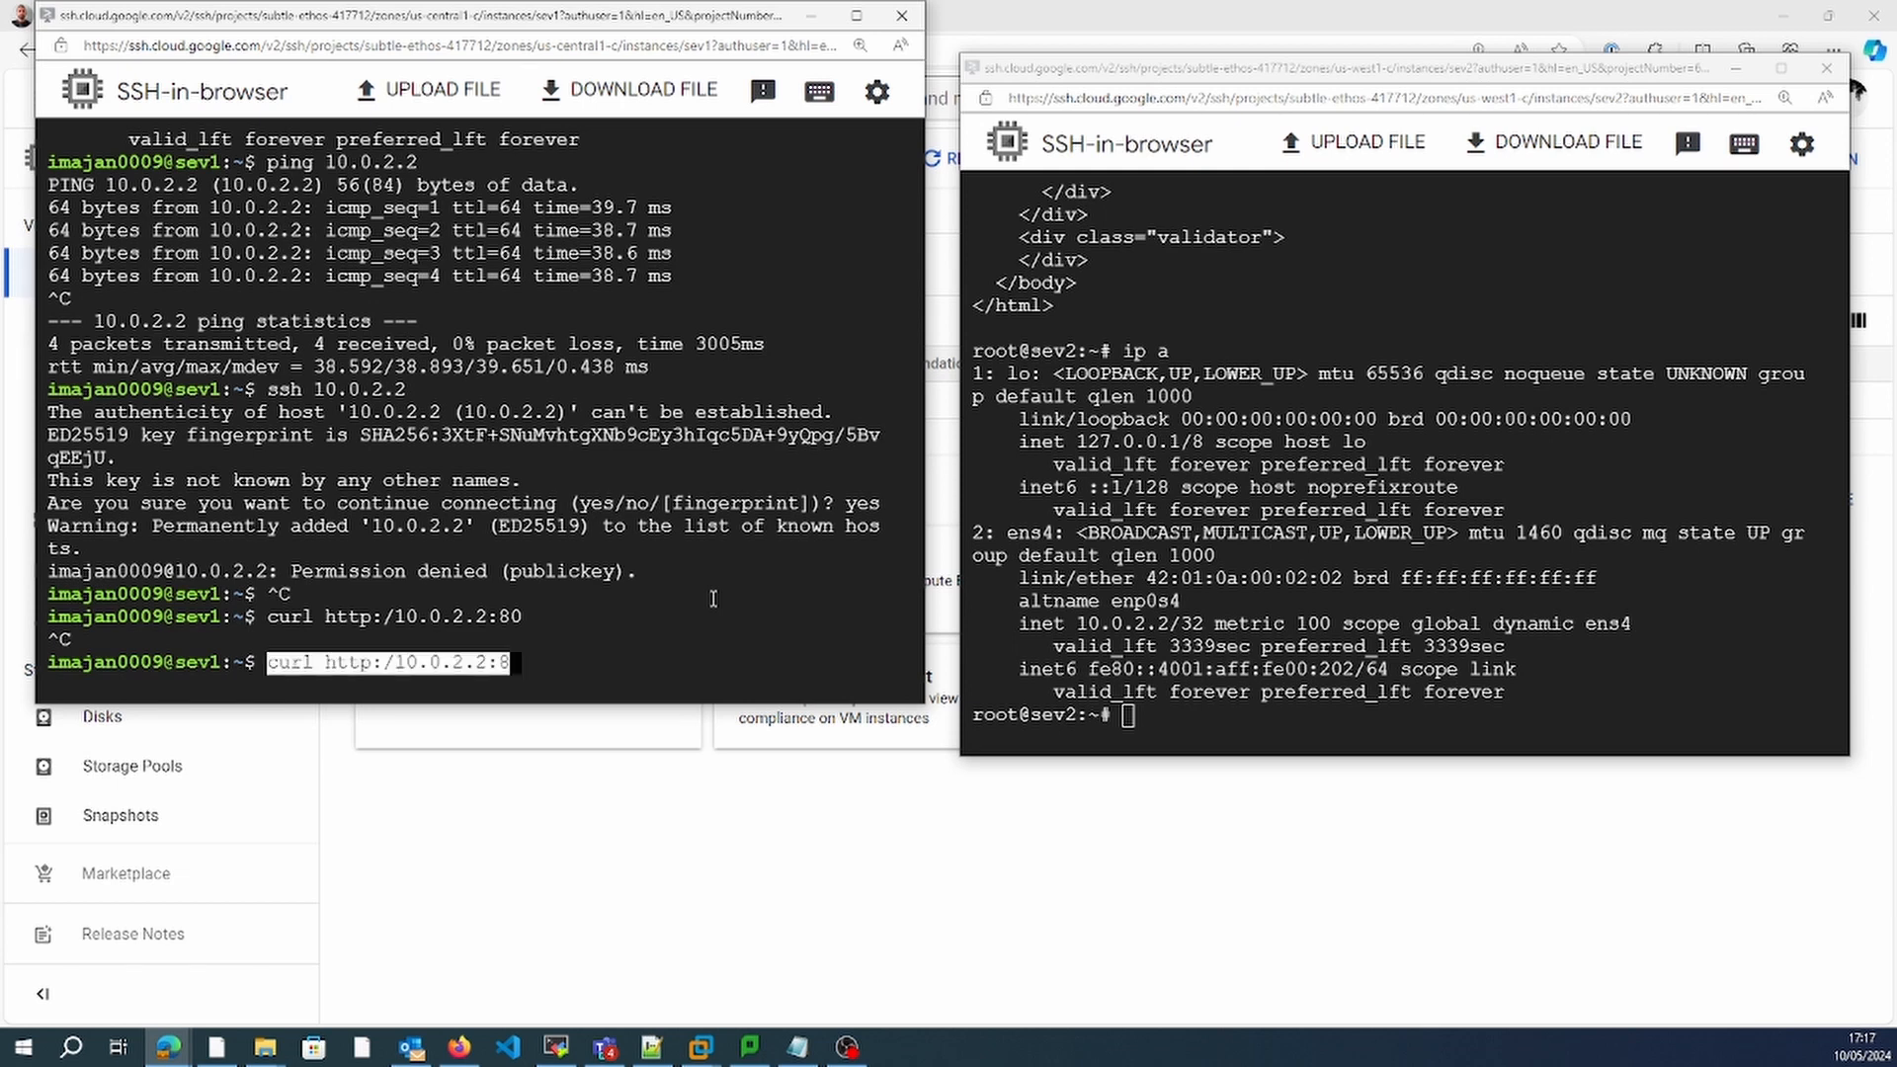
{"action": "type", "text": "0"}
{"action": "key", "text": "Return"}
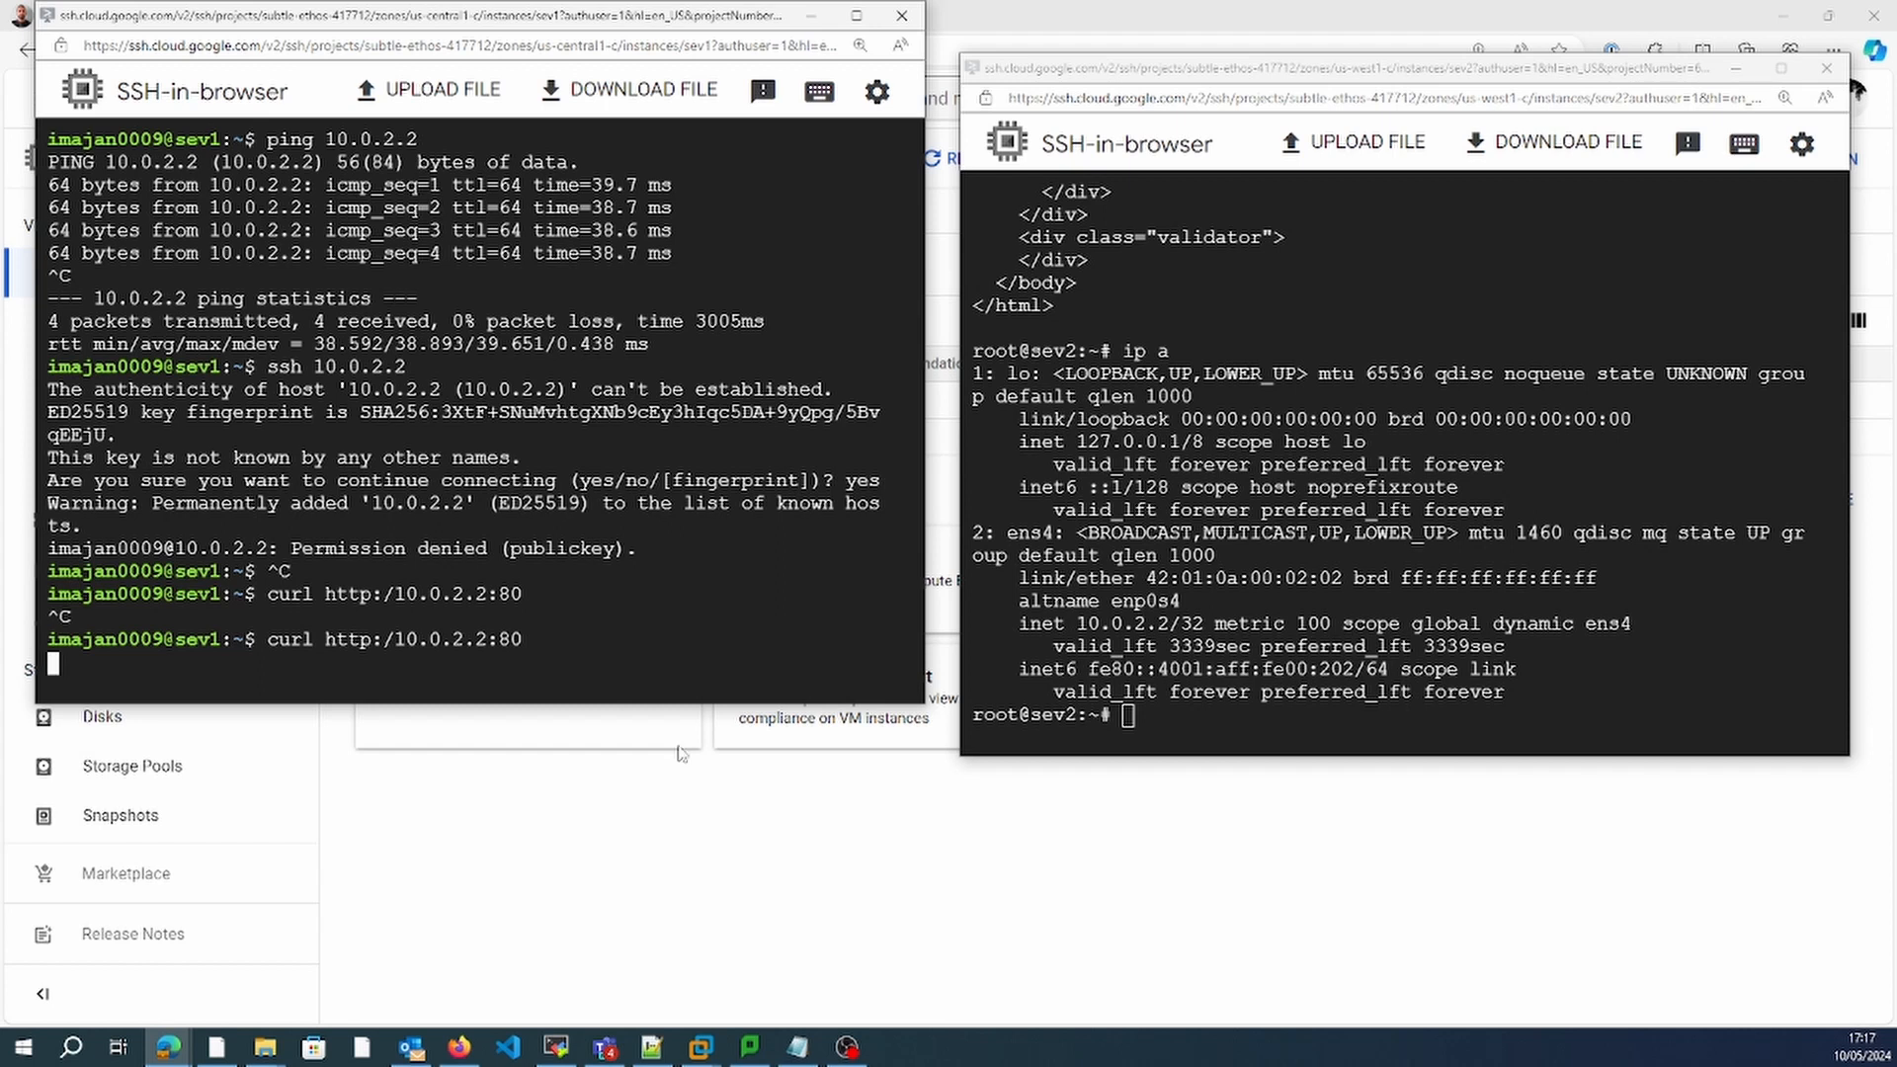
Start a new VPC firewall rule in the Google Cloud console and name it vpc01-allow-http.
{"action": "left_click", "coordinate": [667, 949]}
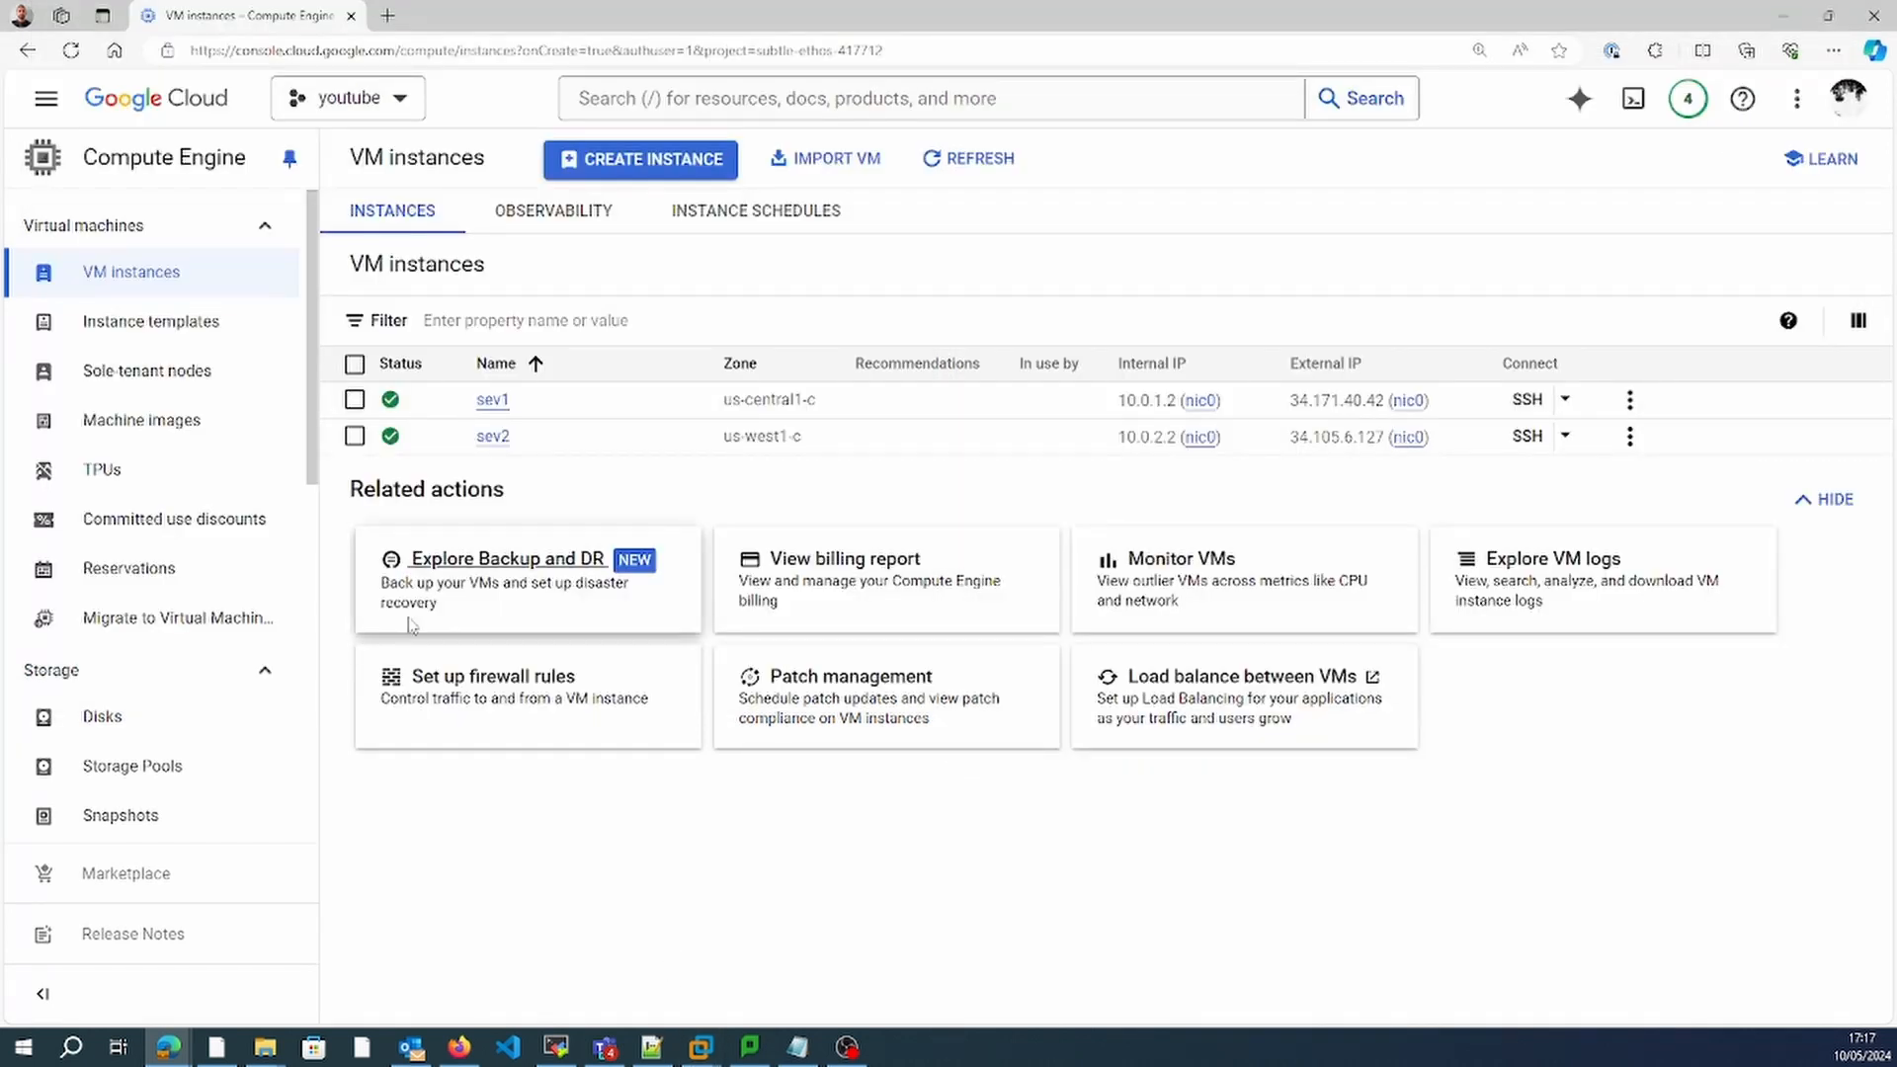
{"action": "left_click", "coordinate": [45, 97]}
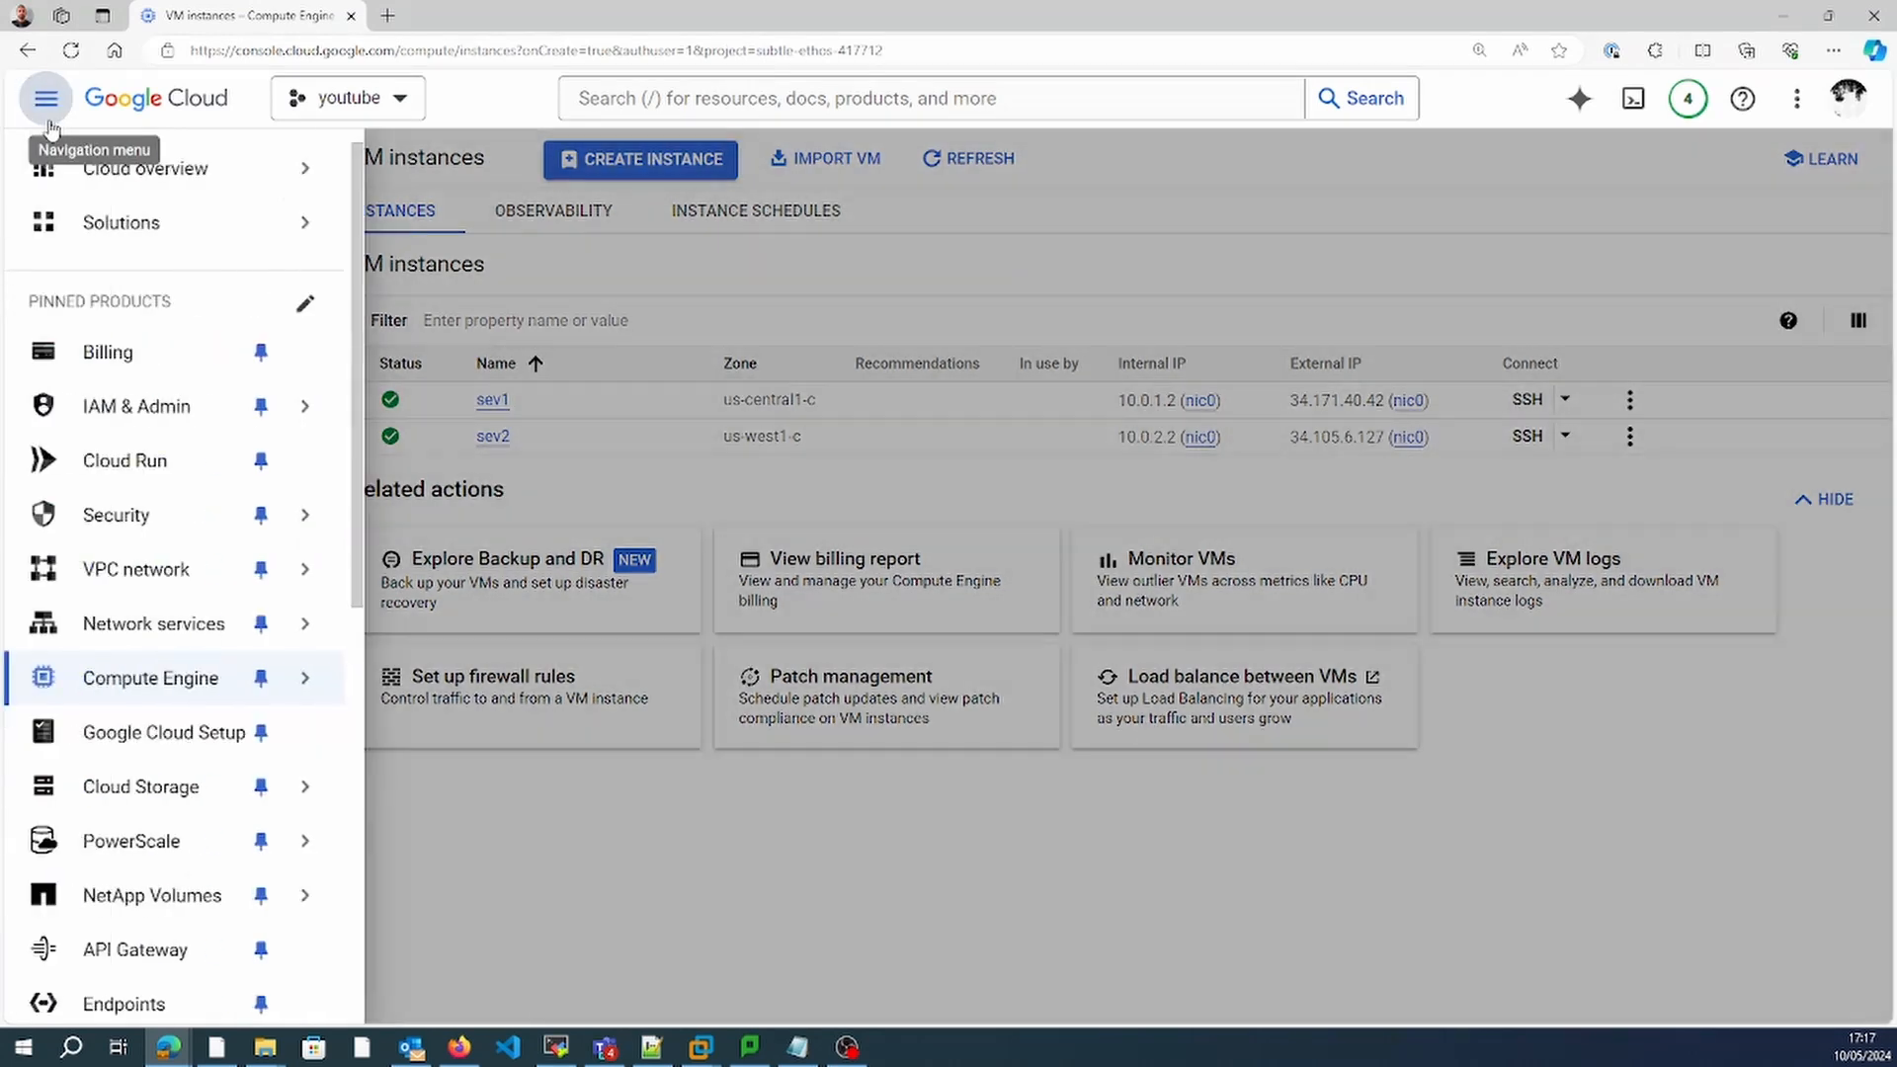
{"action": "mouse_move", "coordinate": [141, 587]}
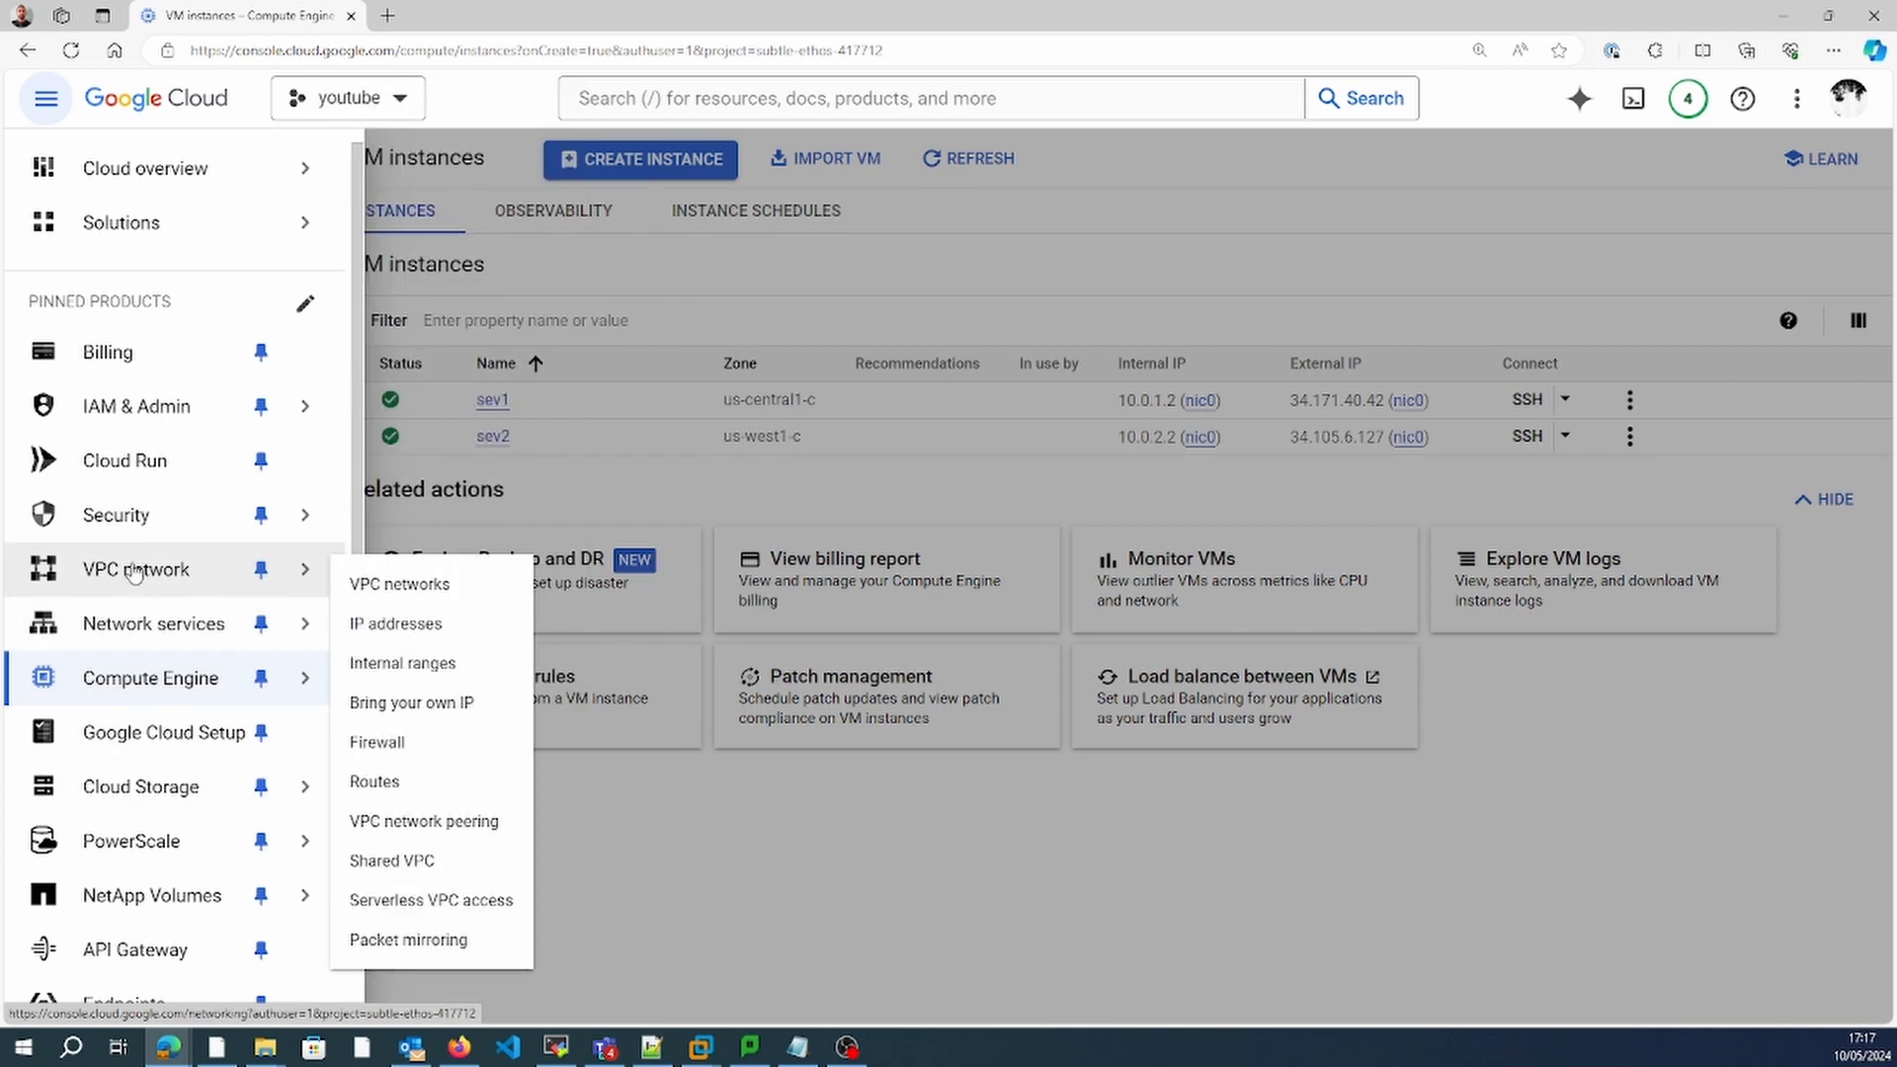
{"action": "left_click", "coordinate": [409, 744]}
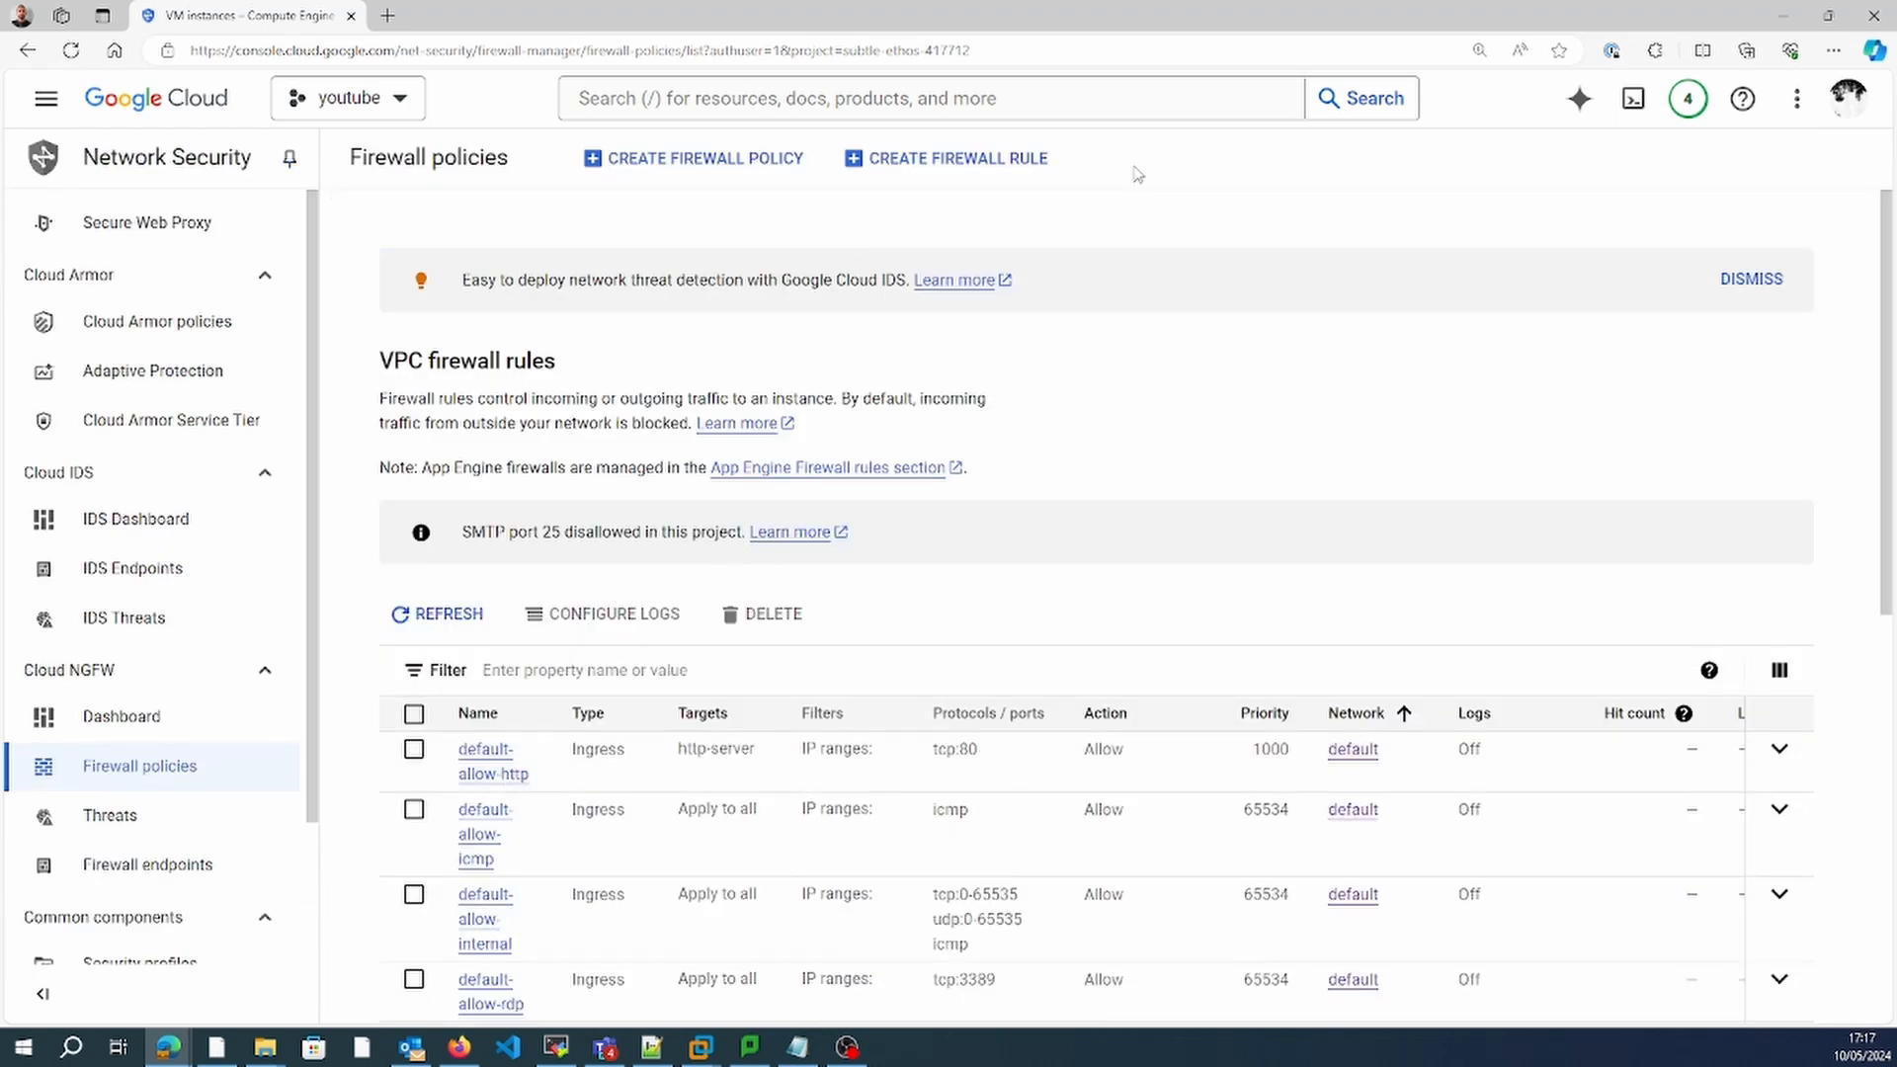
{"action": "left_click", "coordinate": [1008, 159]}
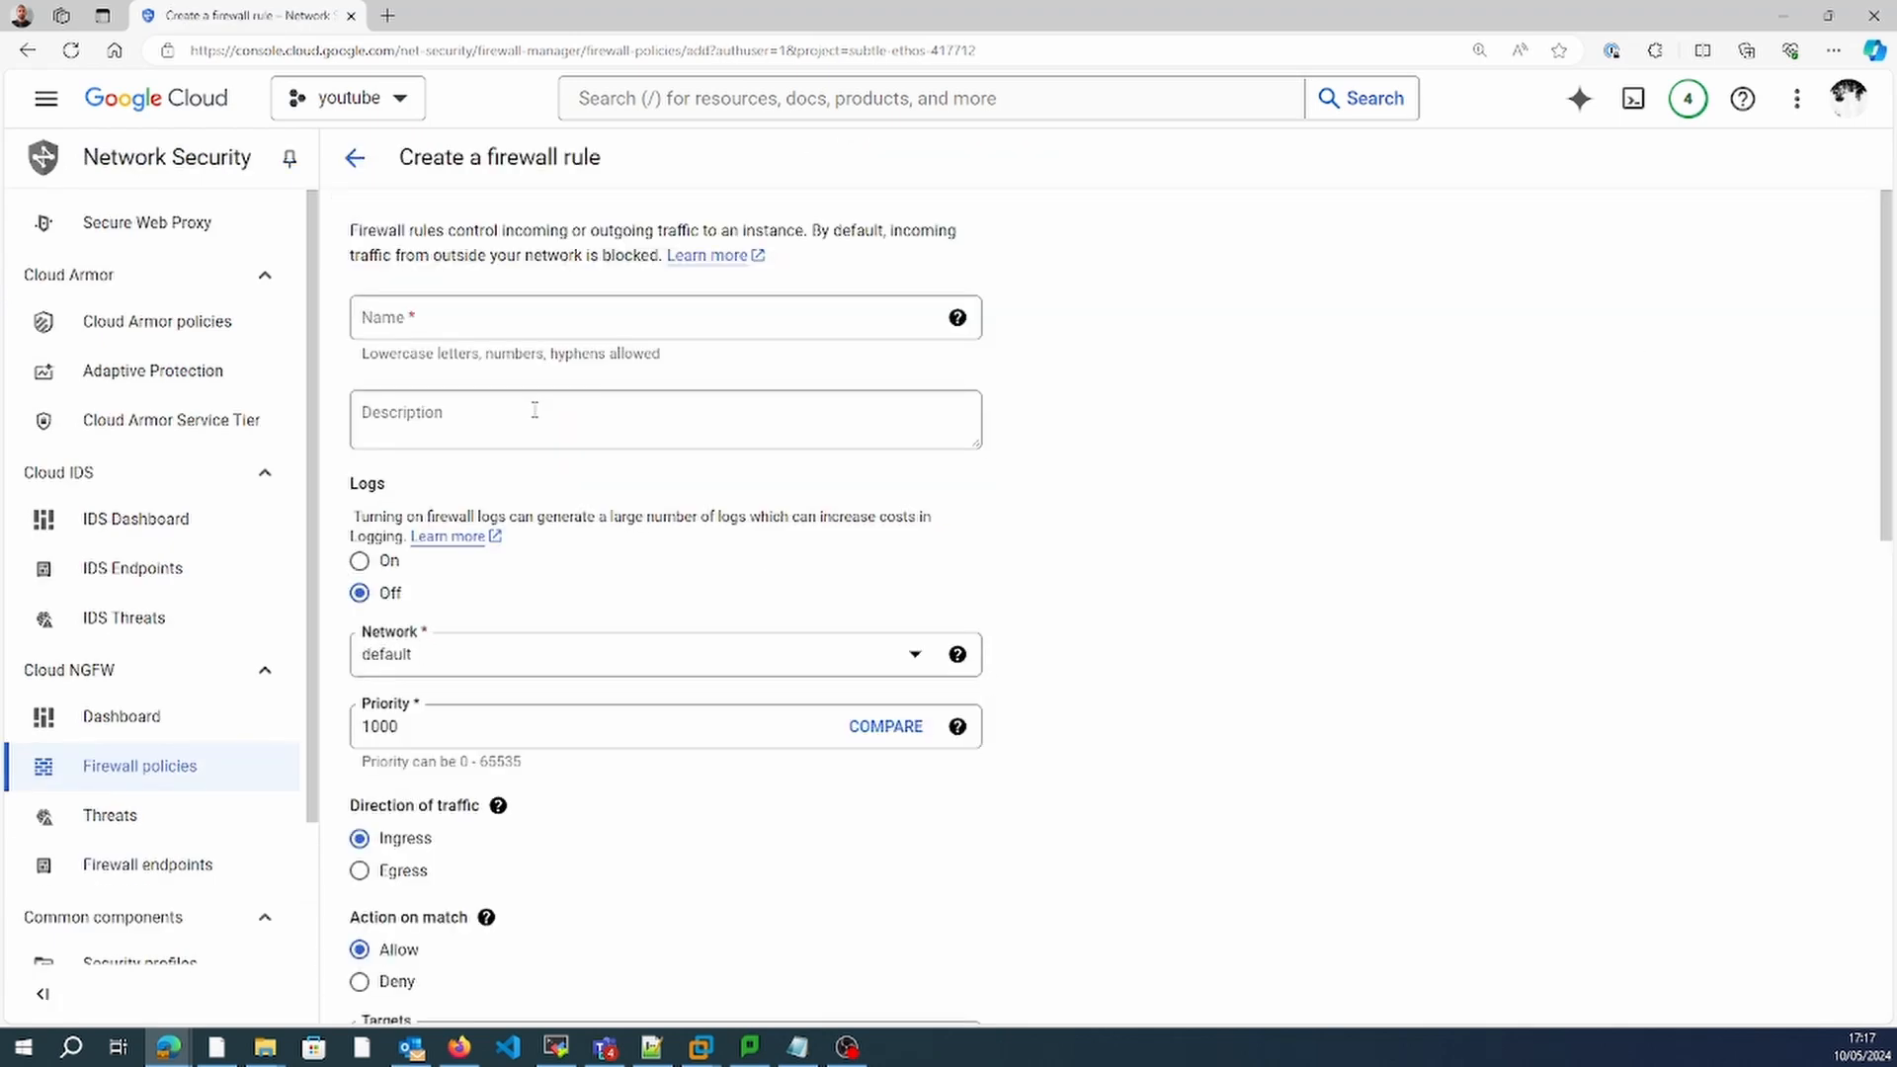
{"action": "left_click", "coordinate": [517, 308]}
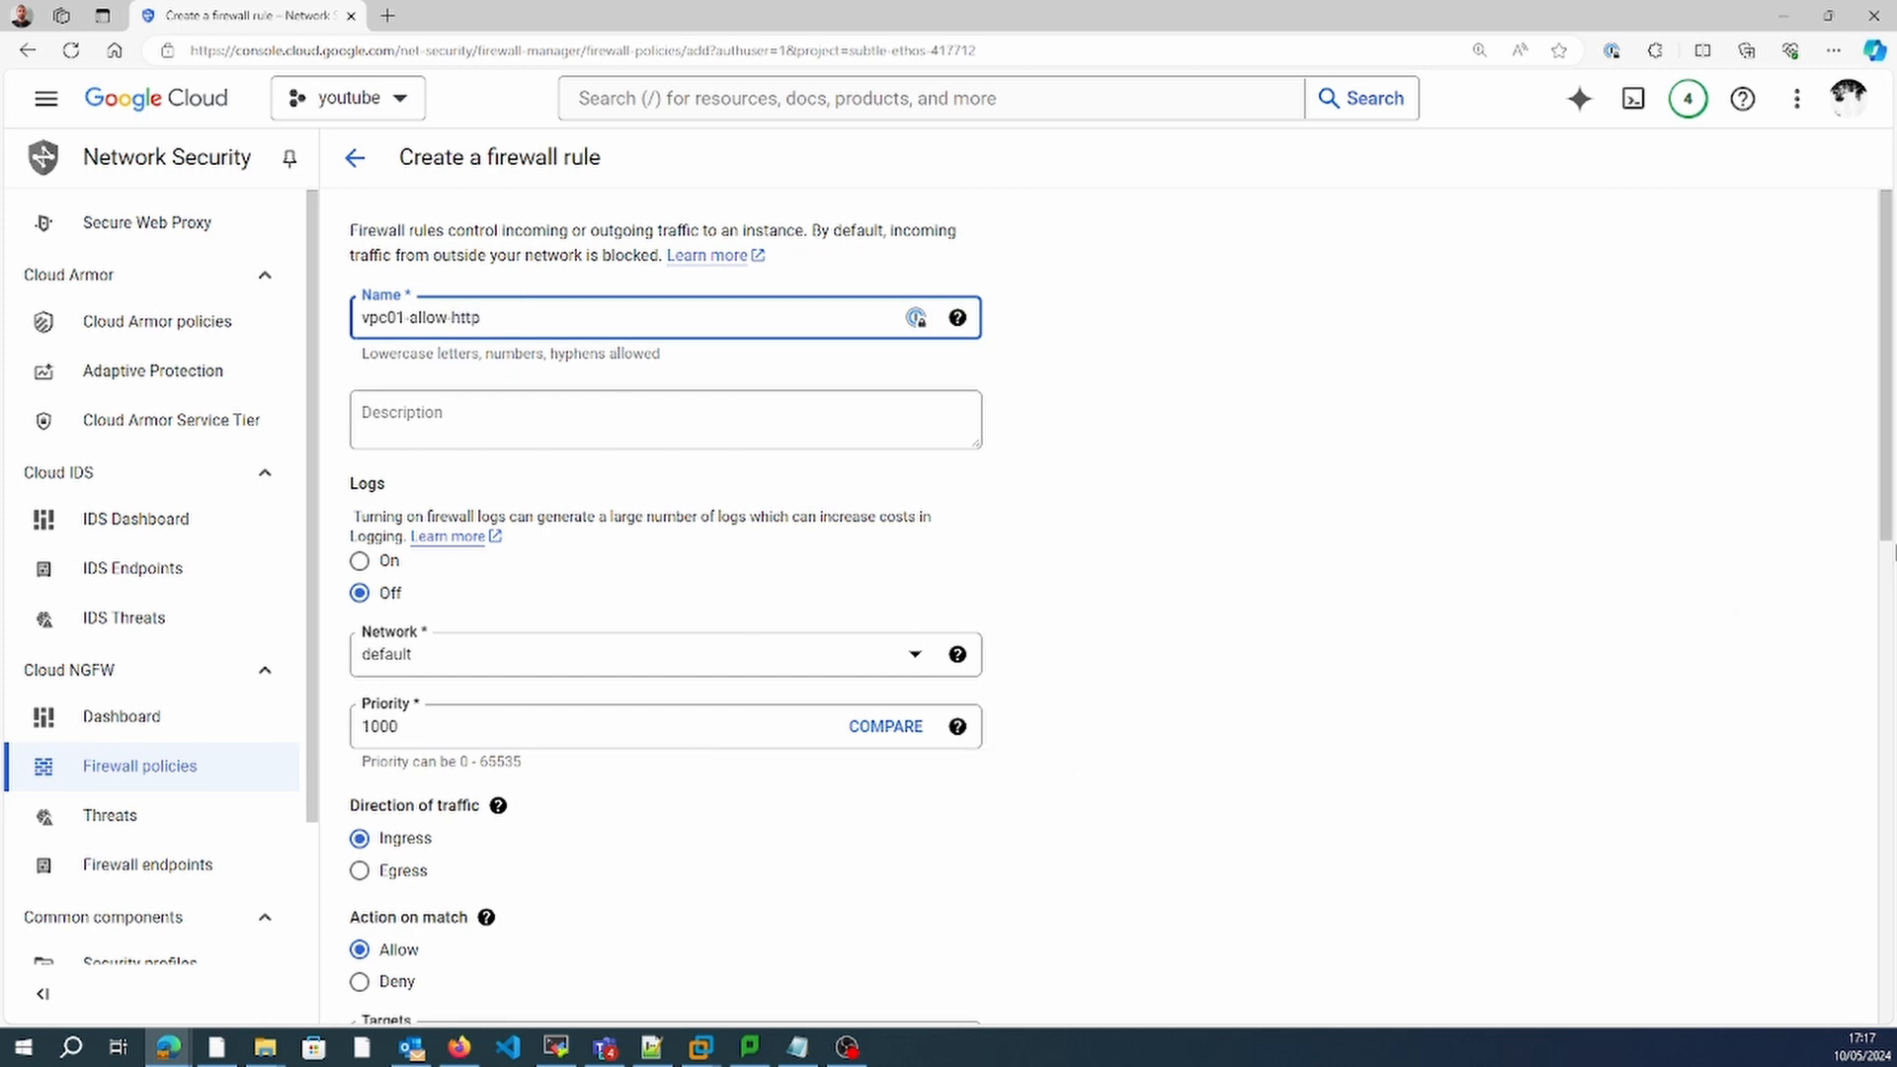
{"action": "left_click_drag", "start_coordinate": [1890, 551], "coordinate": [1891, 750]}
{"action": "left_click", "coordinate": [684, 625]}
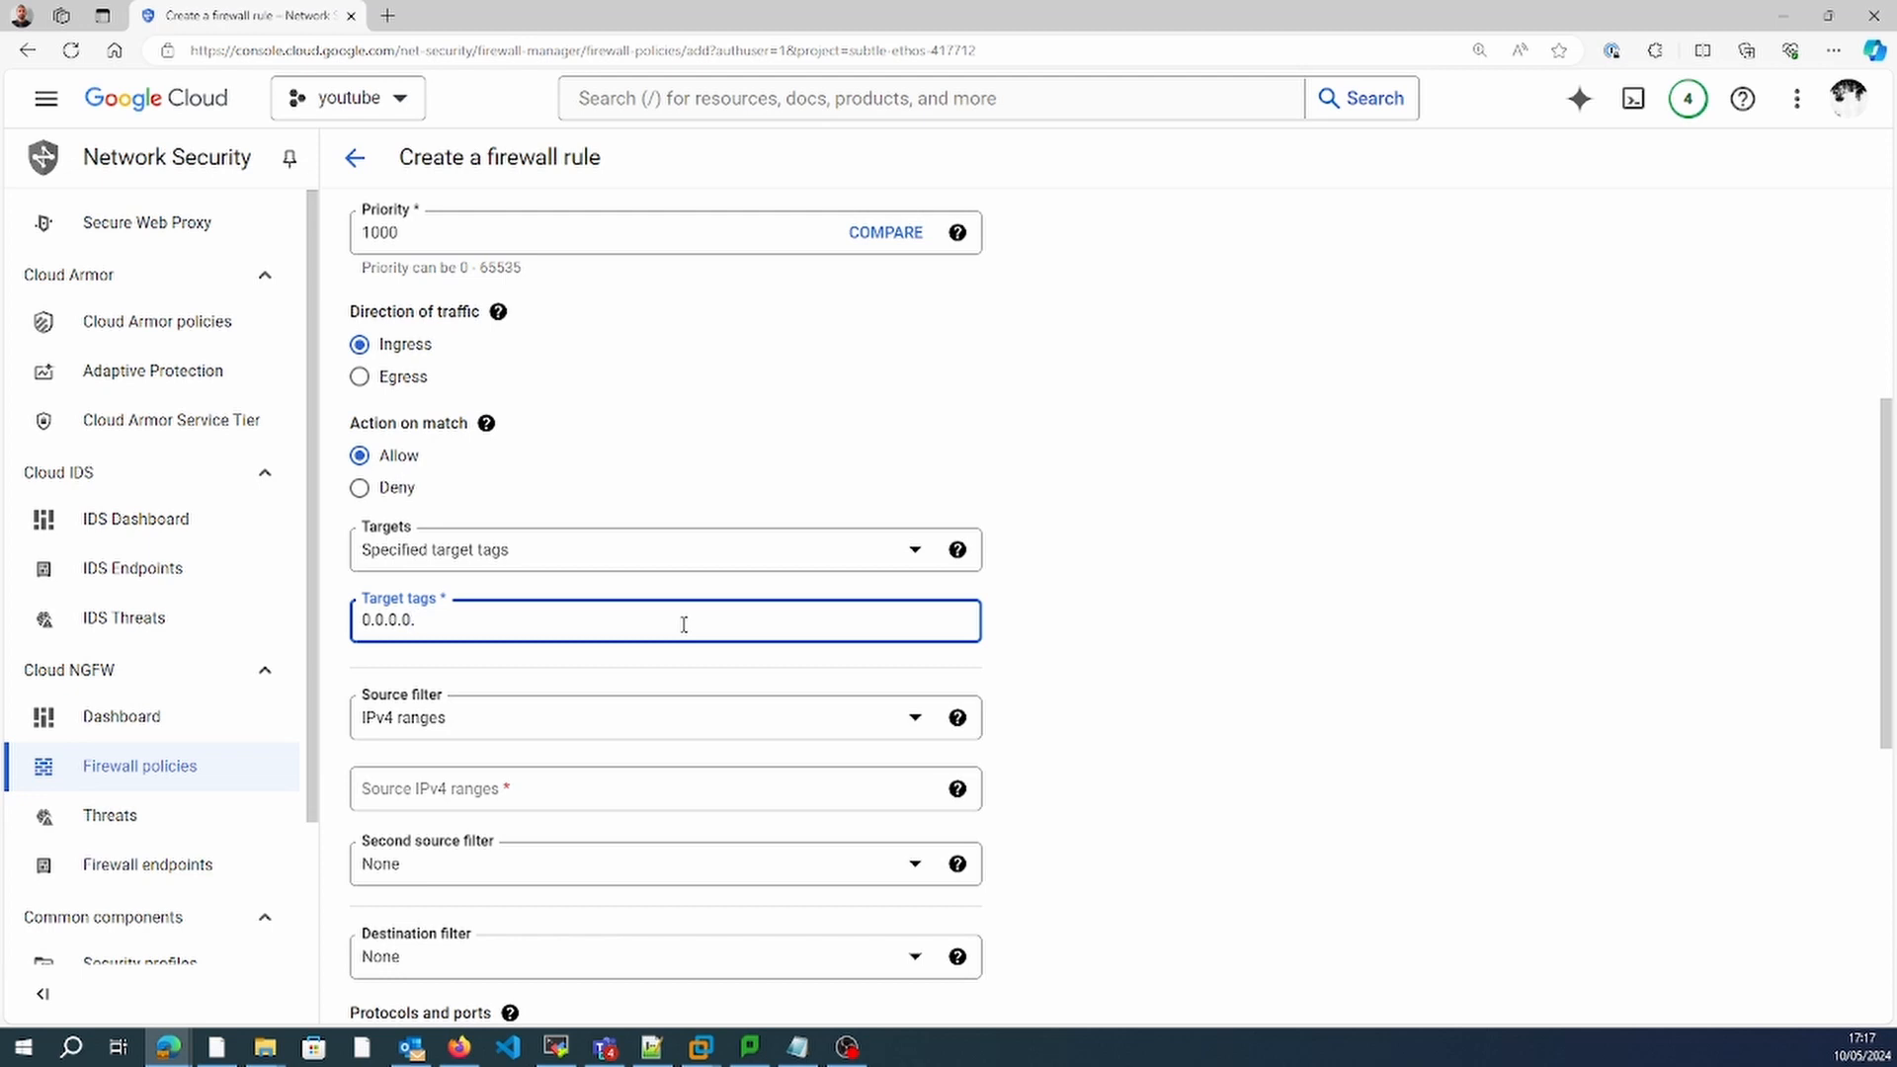
{"action": "type", "text": "0.0.0.0/0"}
{"action": "left_click", "coordinate": [1075, 666]}
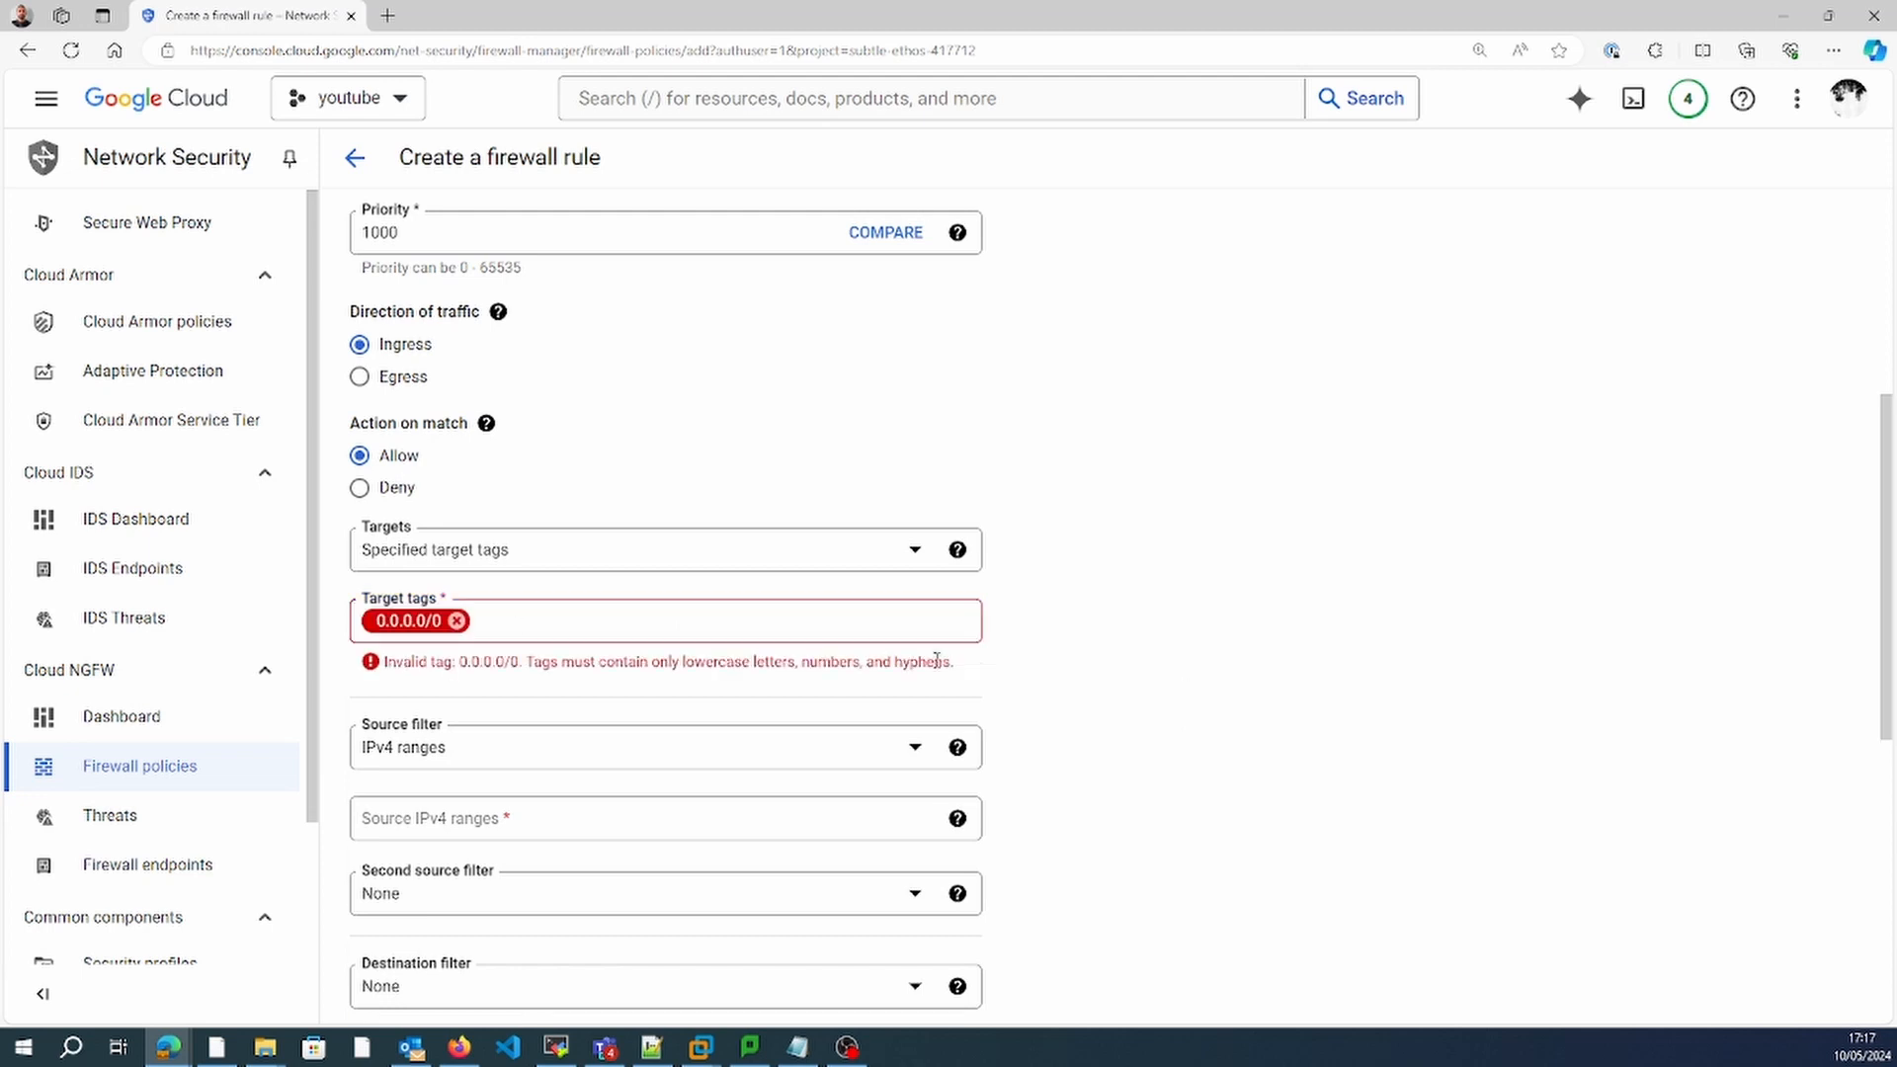
{"action": "left_click", "coordinate": [457, 621]}
Apply the firewall rule to all instances in the network with source IPv4 range 0.0.0.0/0.
{"action": "left_click", "coordinate": [620, 551]}
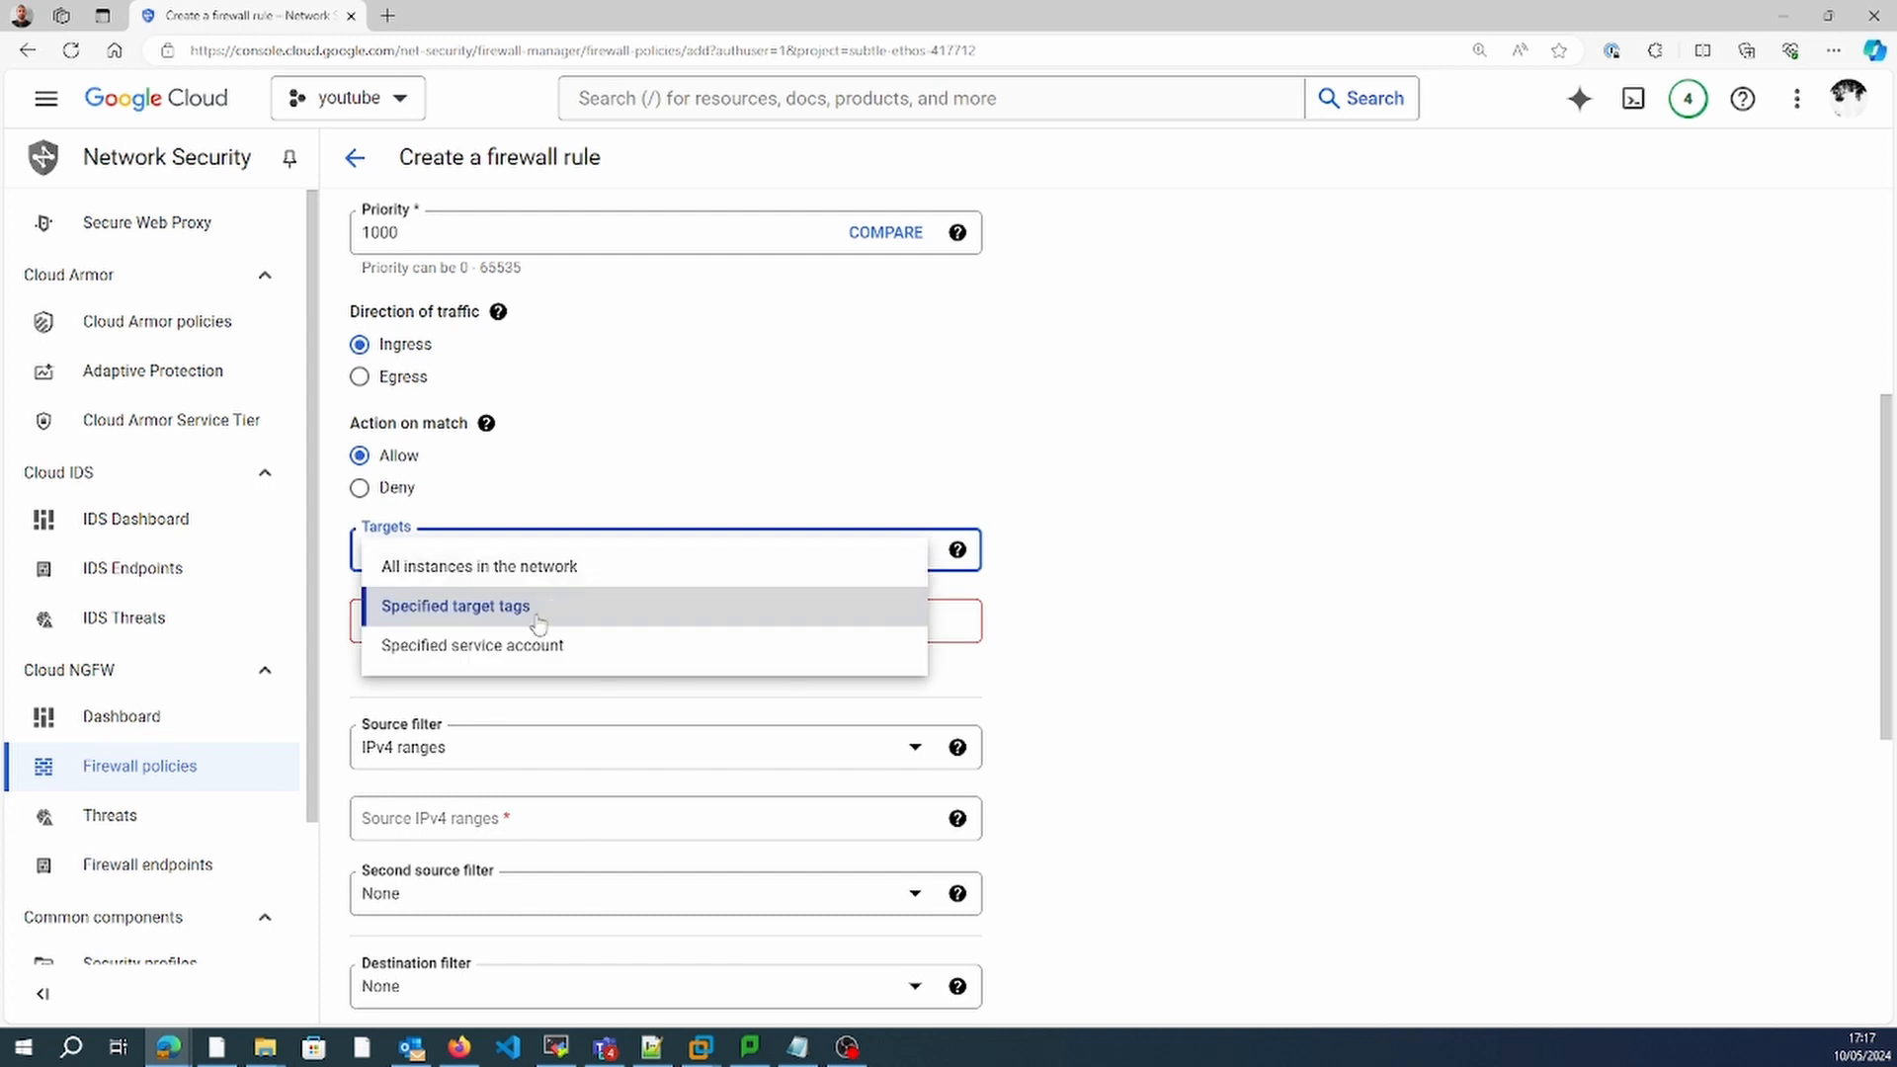
{"action": "left_click", "coordinate": [528, 581]}
{"action": "left_click", "coordinate": [457, 721]}
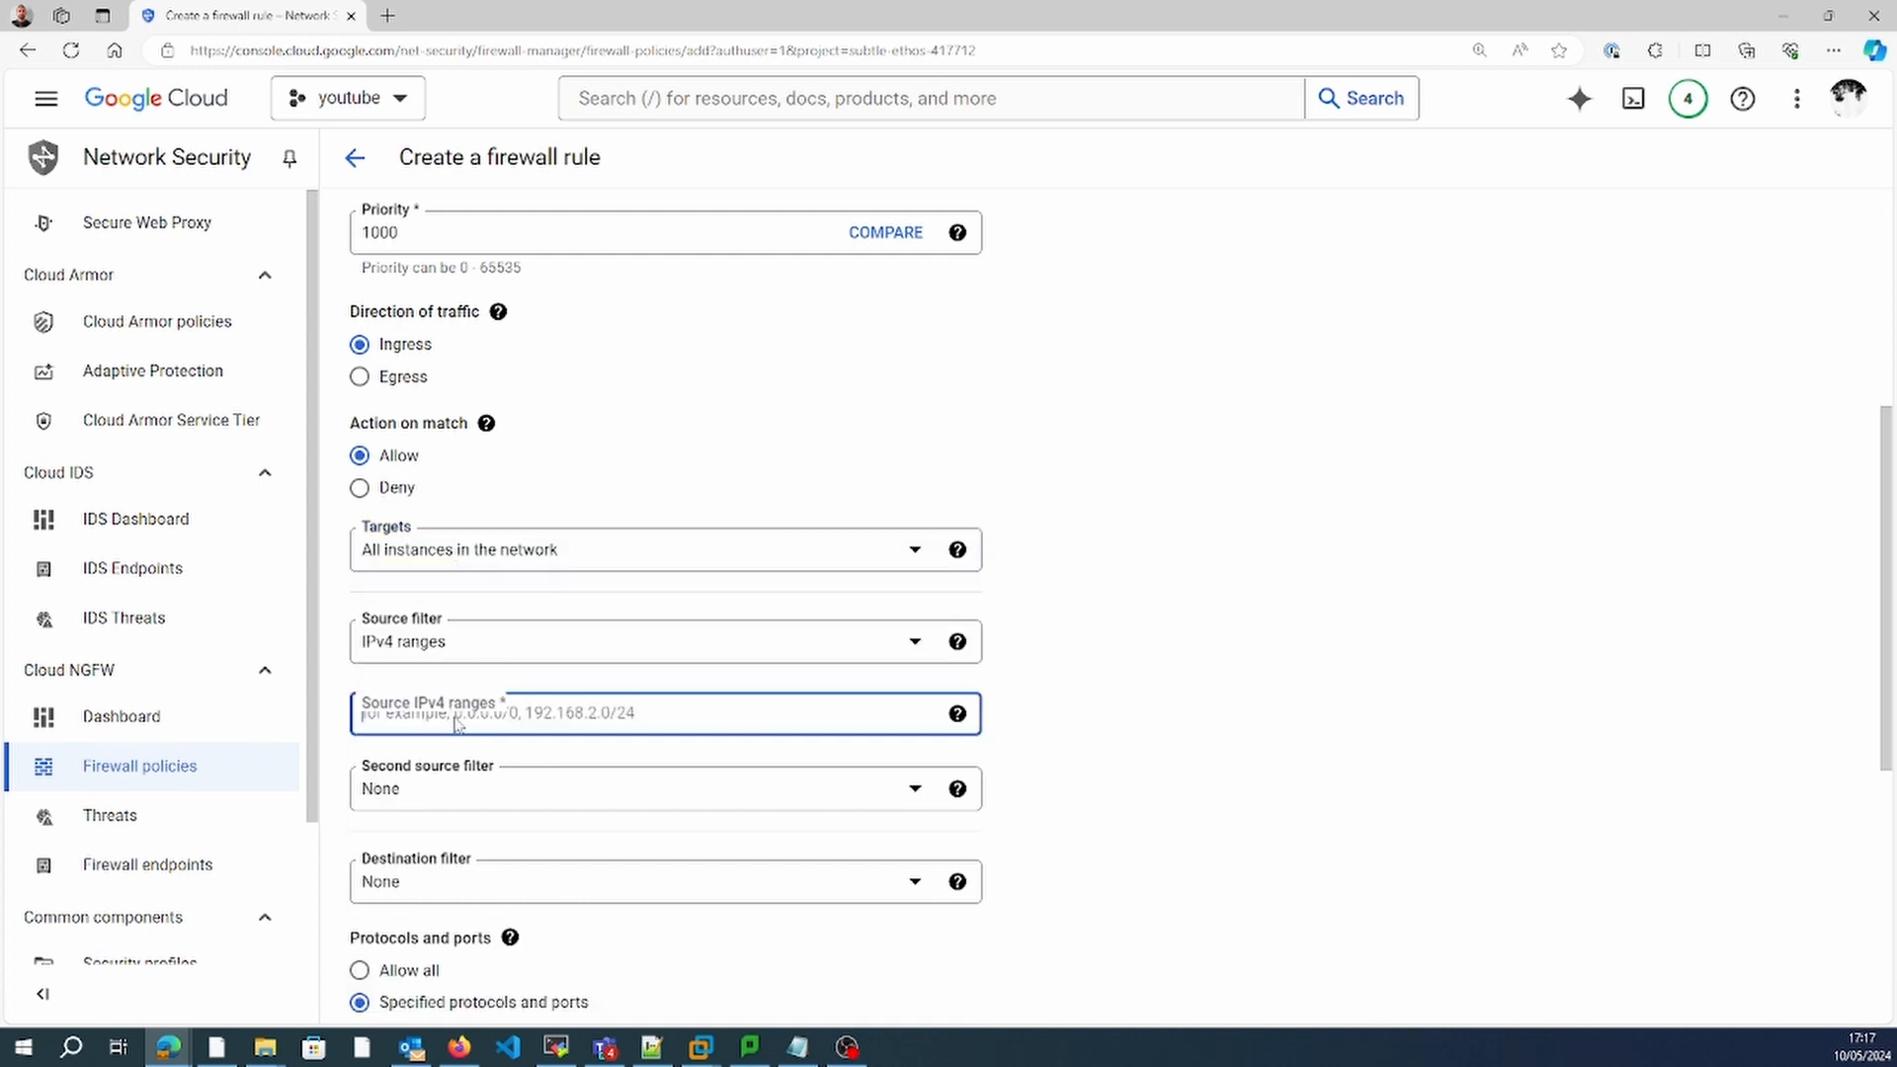
{"action": "type", "text": "0.0.0.0/0"}
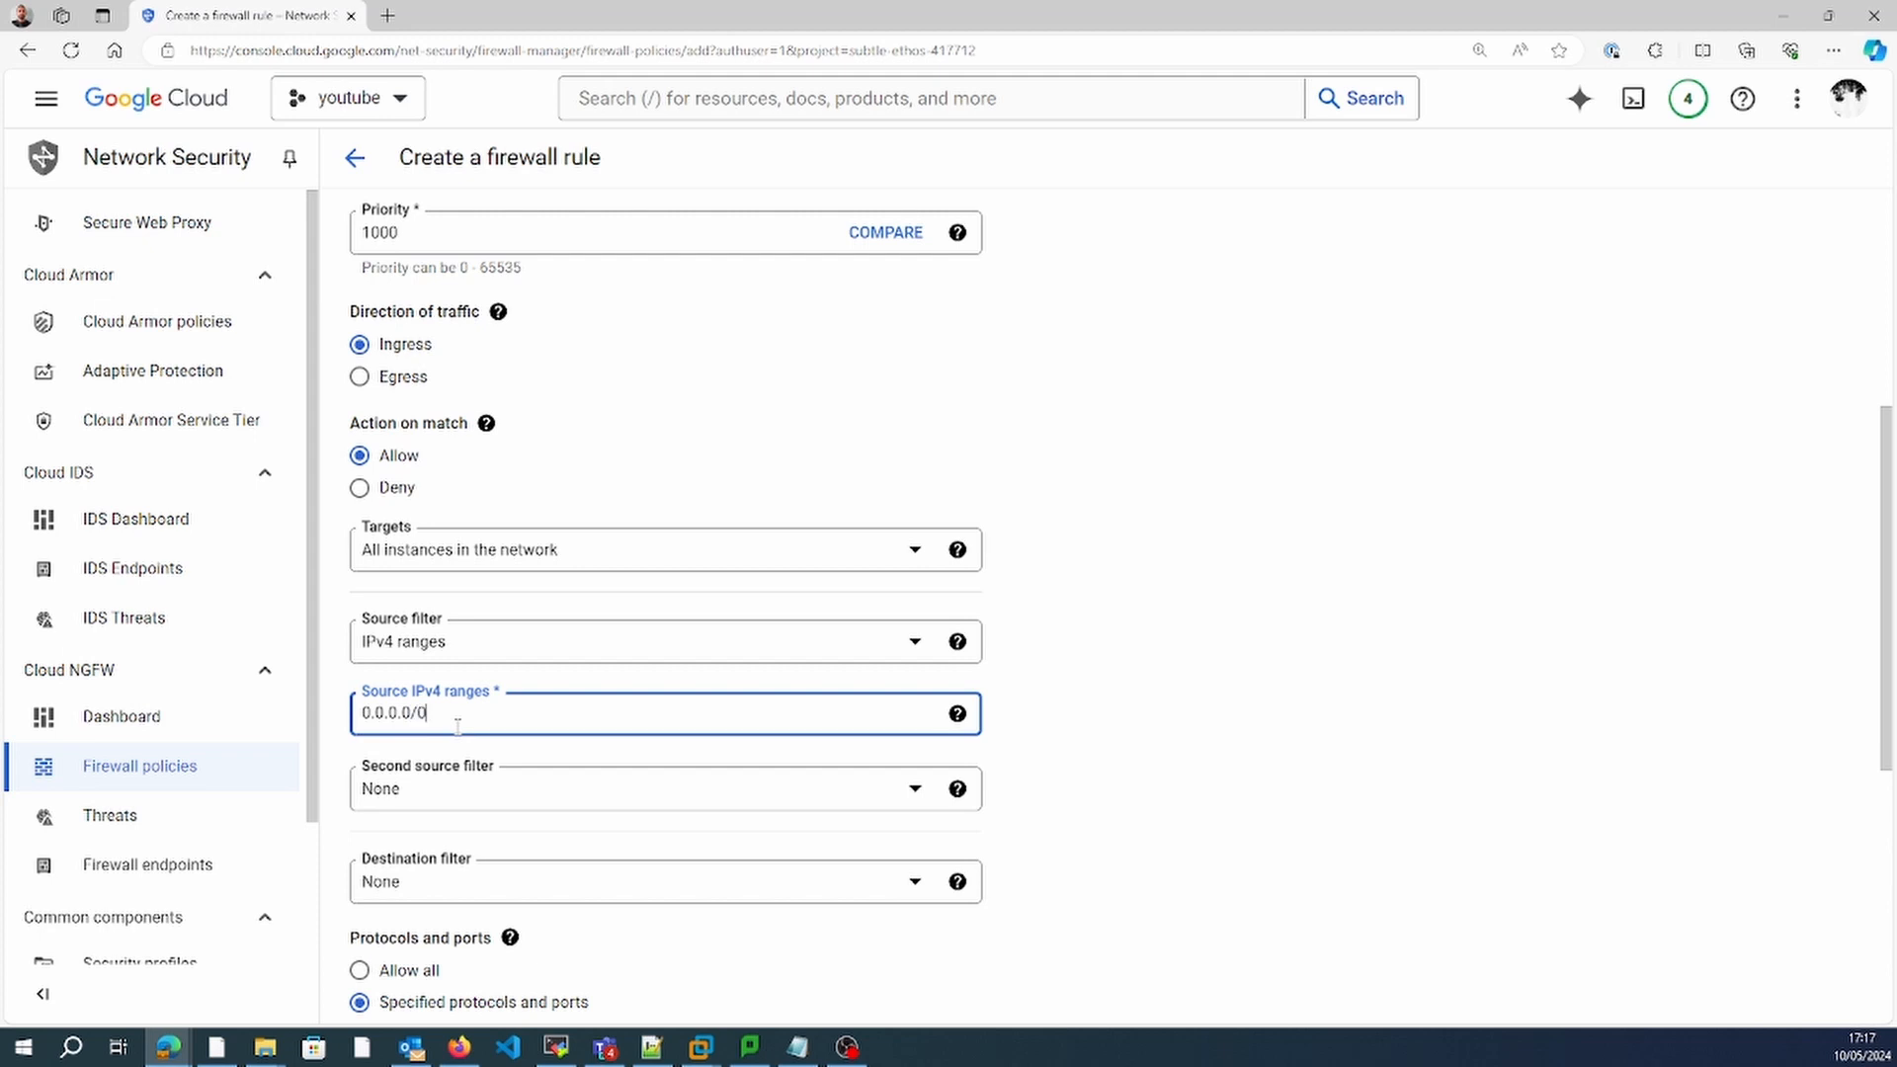
{"action": "left_click", "coordinate": [1261, 671]}
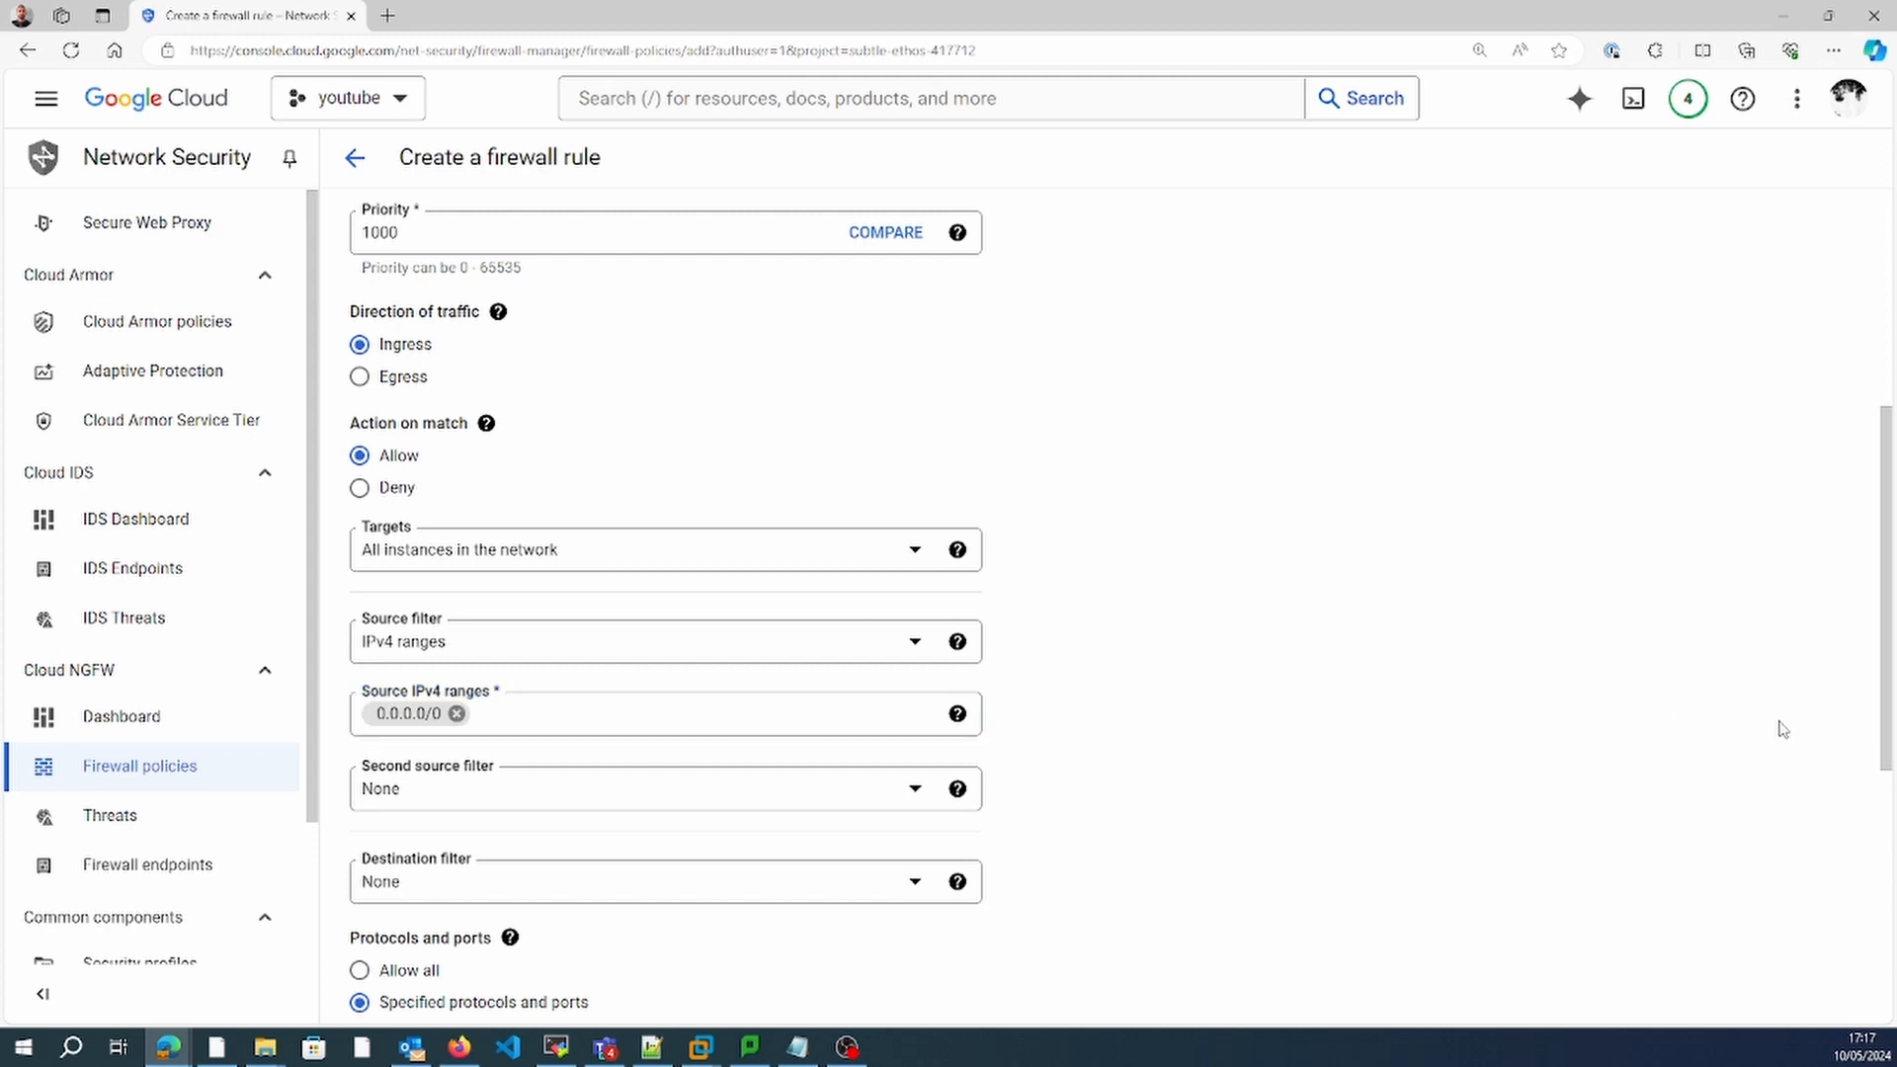
Allow TCP port 80 in the firewall rule and create it.
{"action": "scroll", "coordinate": [709, 808], "scroll_direction": "down", "scroll_amount": 4}
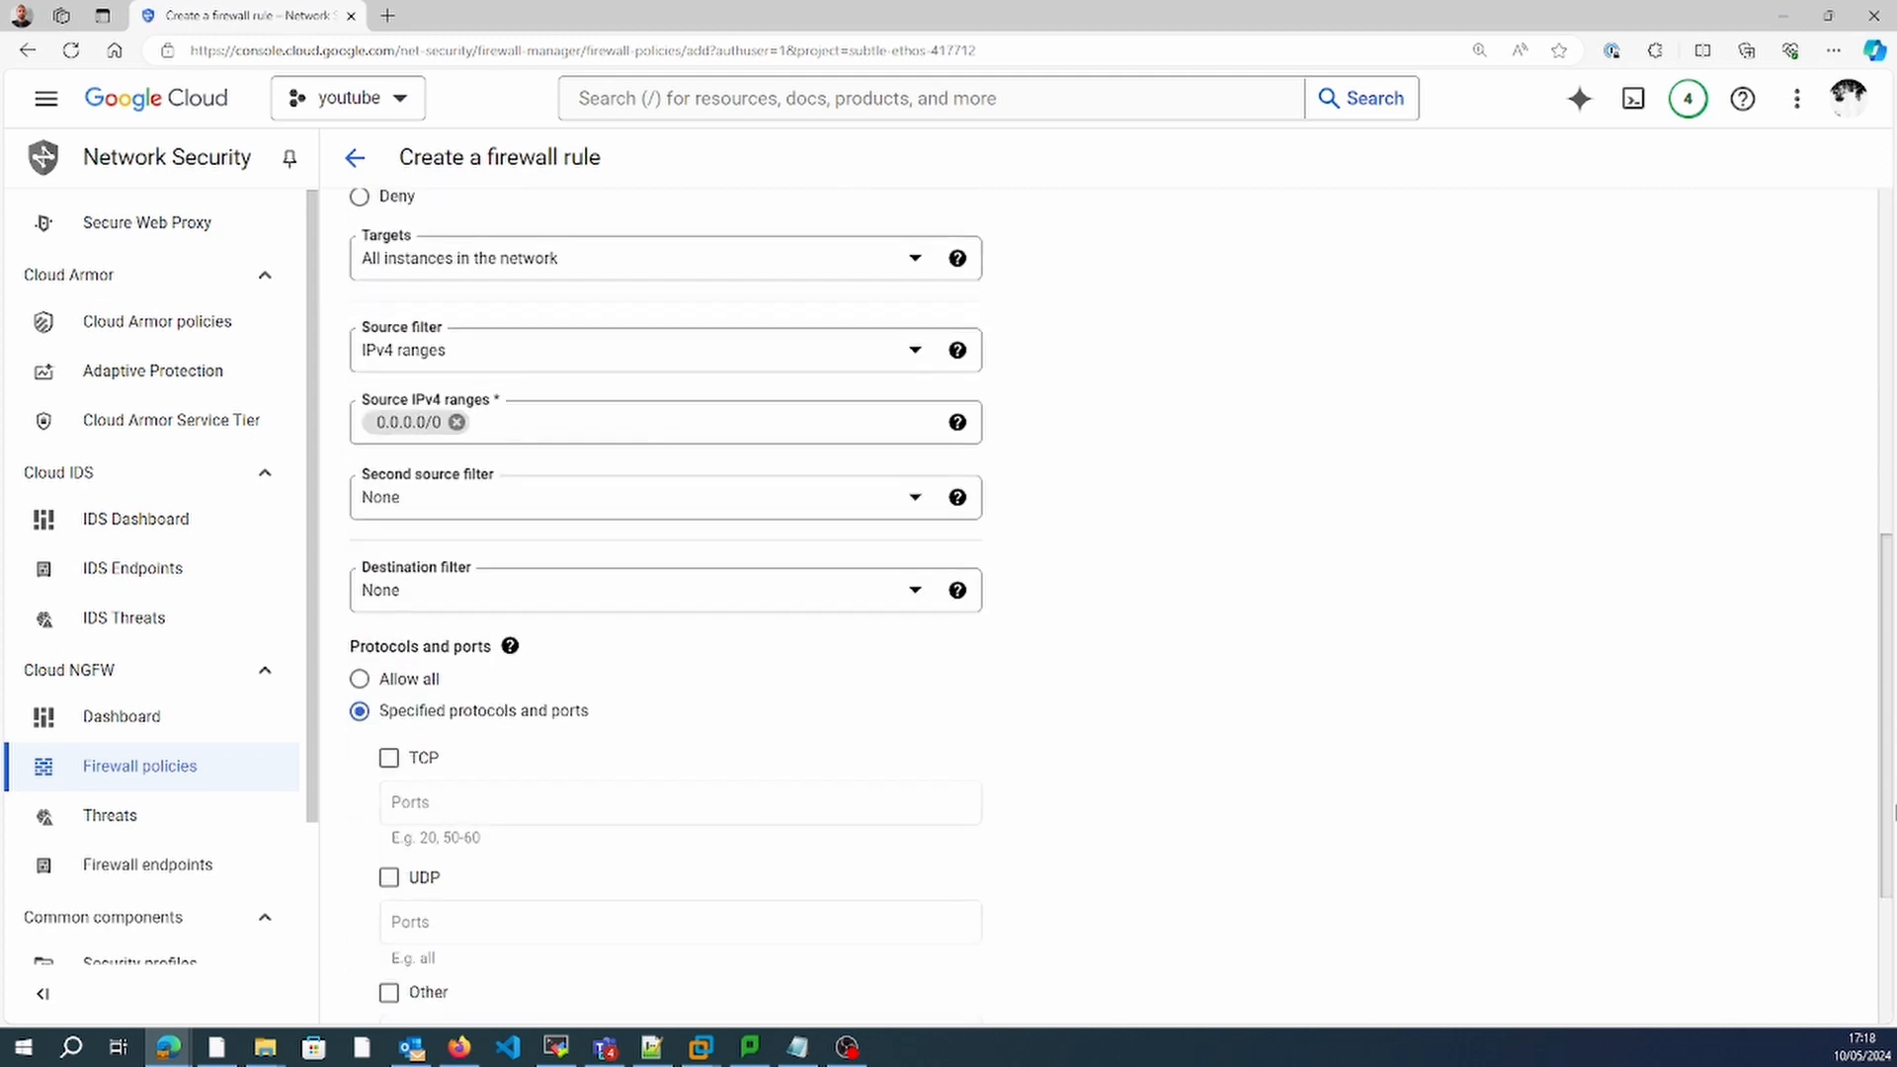
{"action": "left_click", "coordinate": [388, 699]}
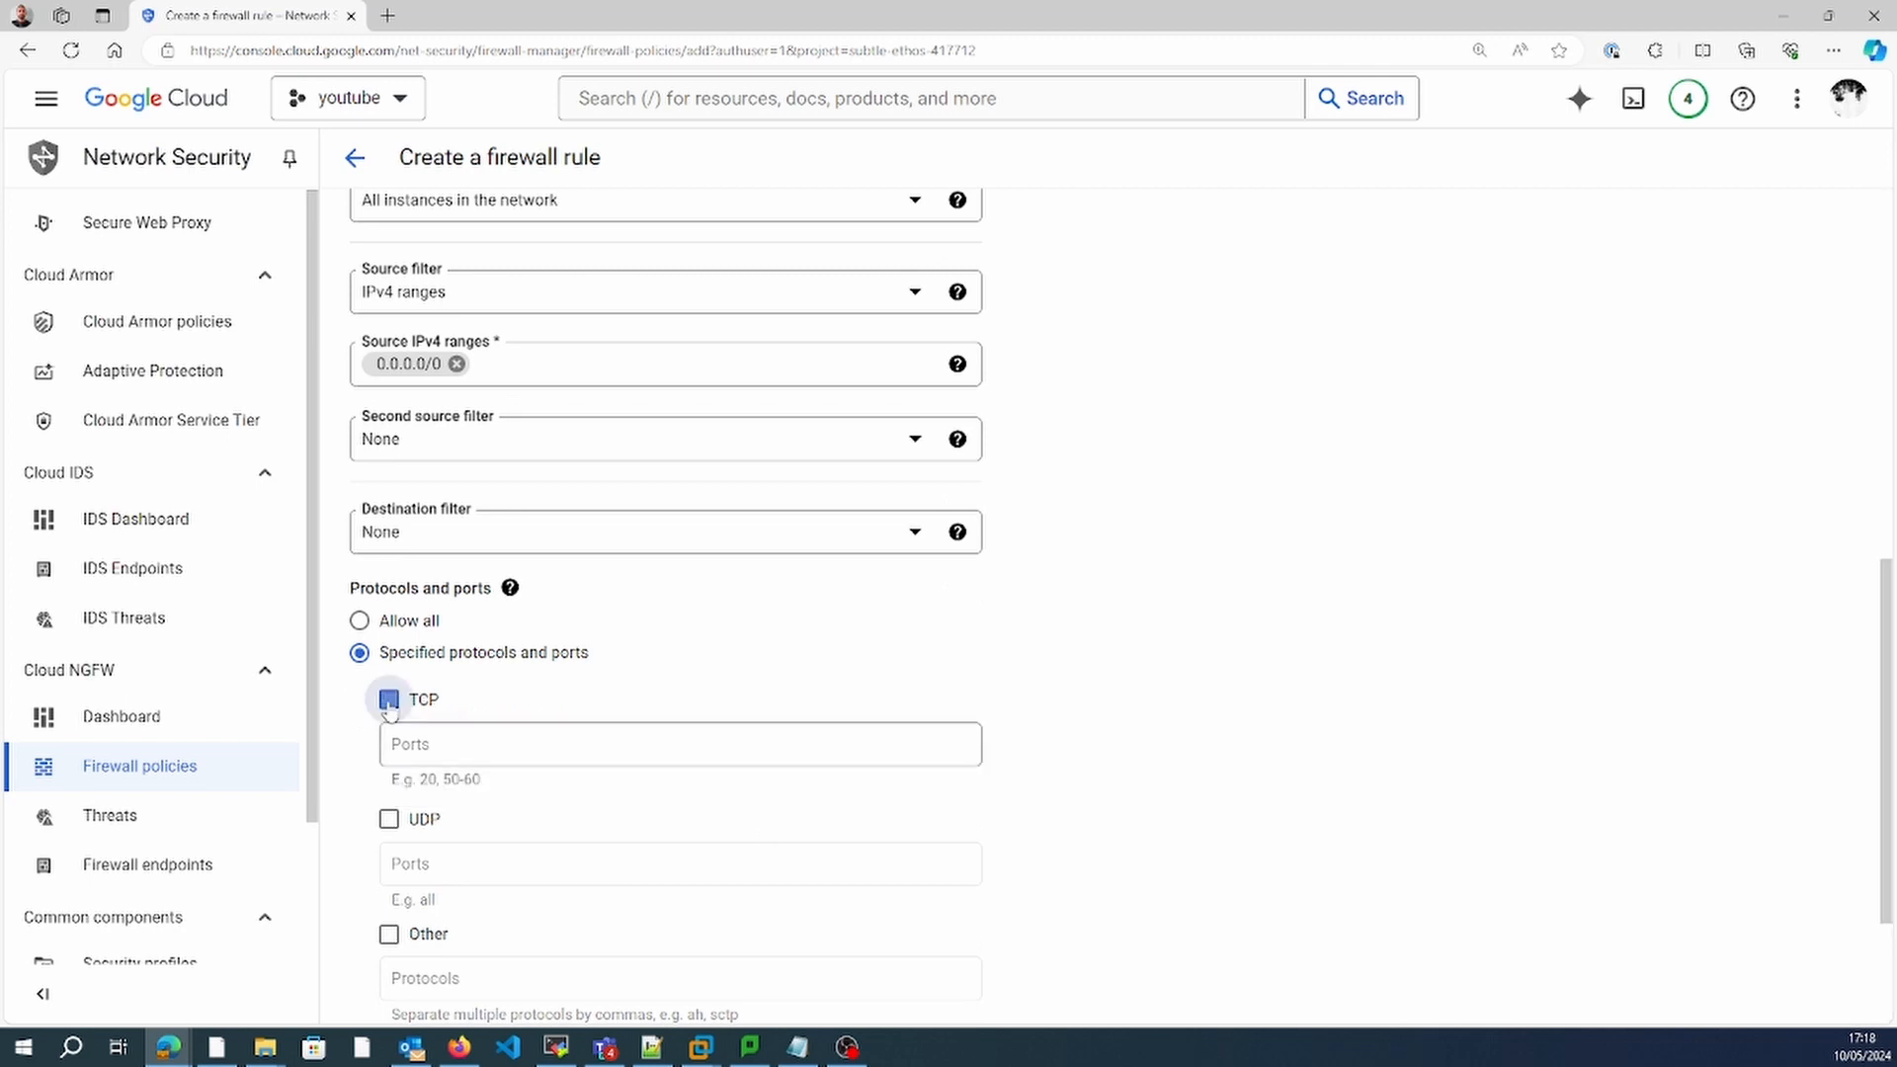
{"action": "left_click", "coordinate": [440, 752]}
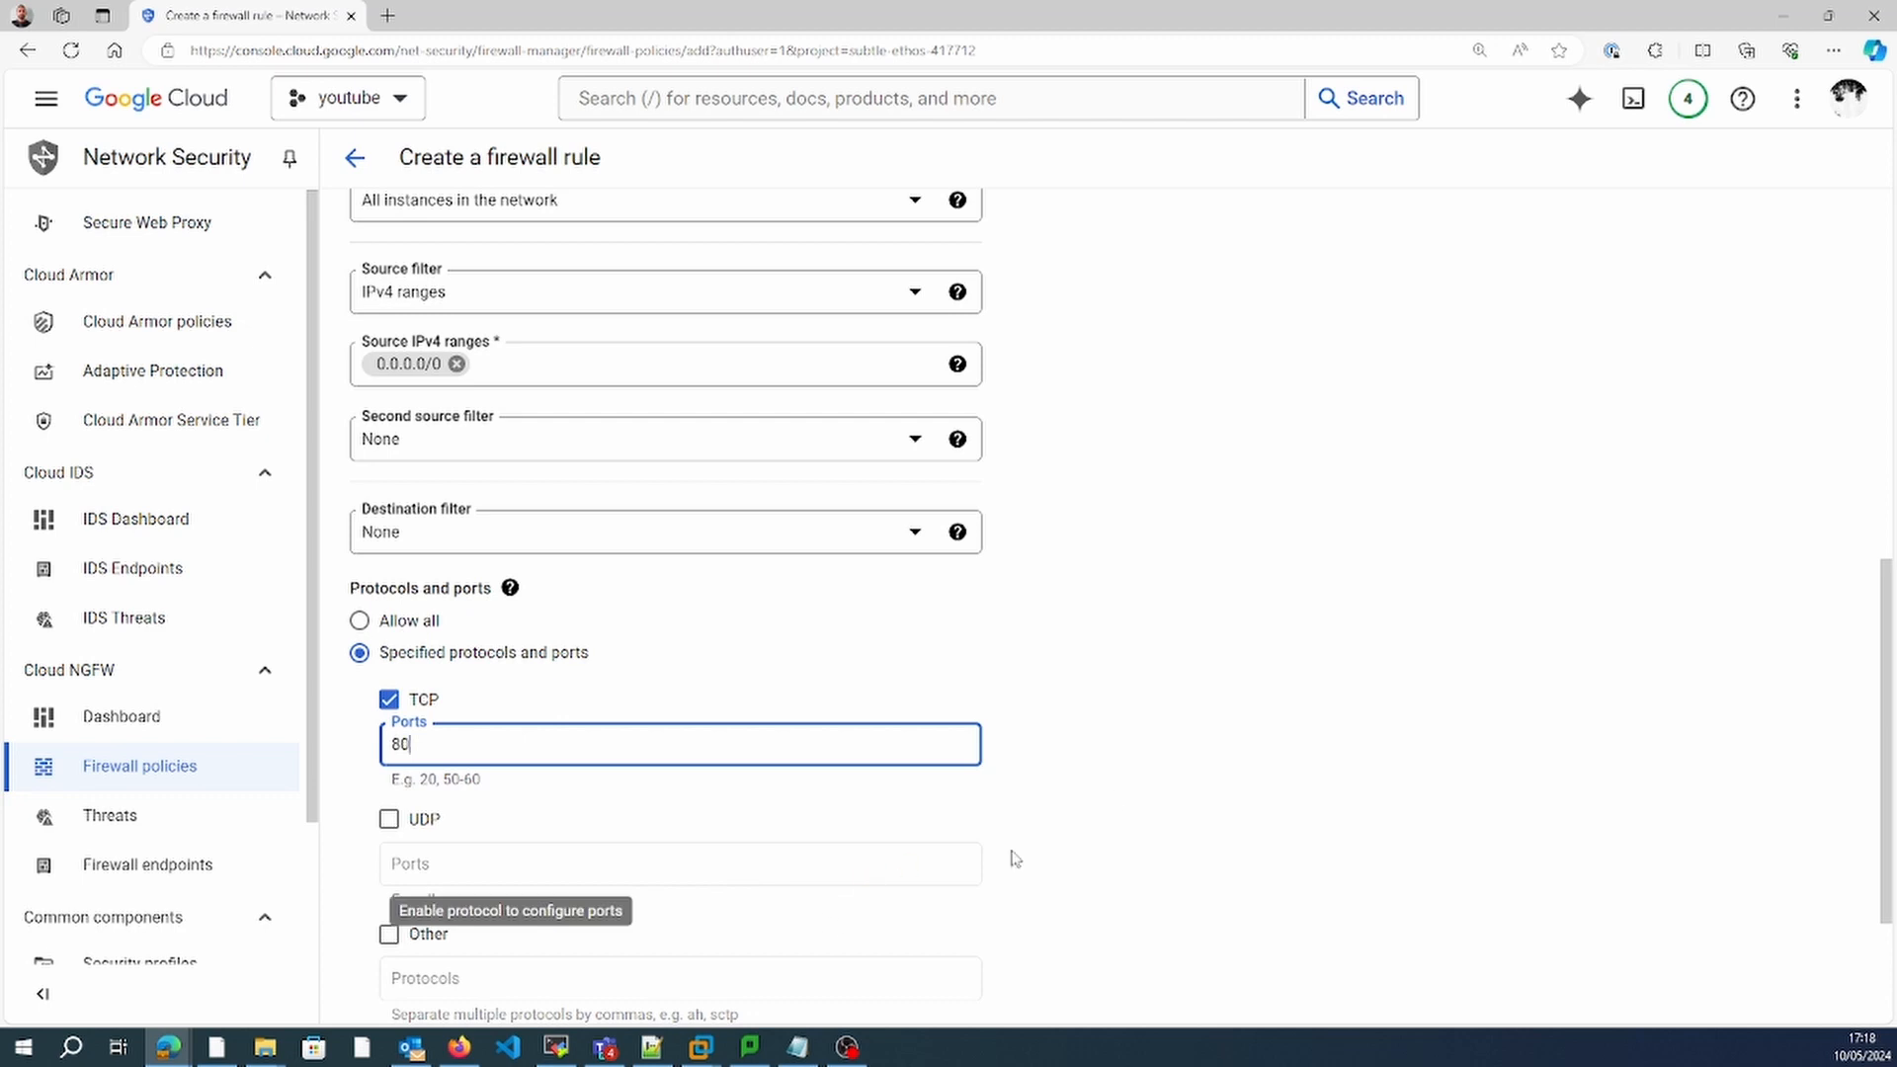
{"action": "left_click", "coordinate": [833, 441]}
{"action": "left_click", "coordinate": [1353, 449]}
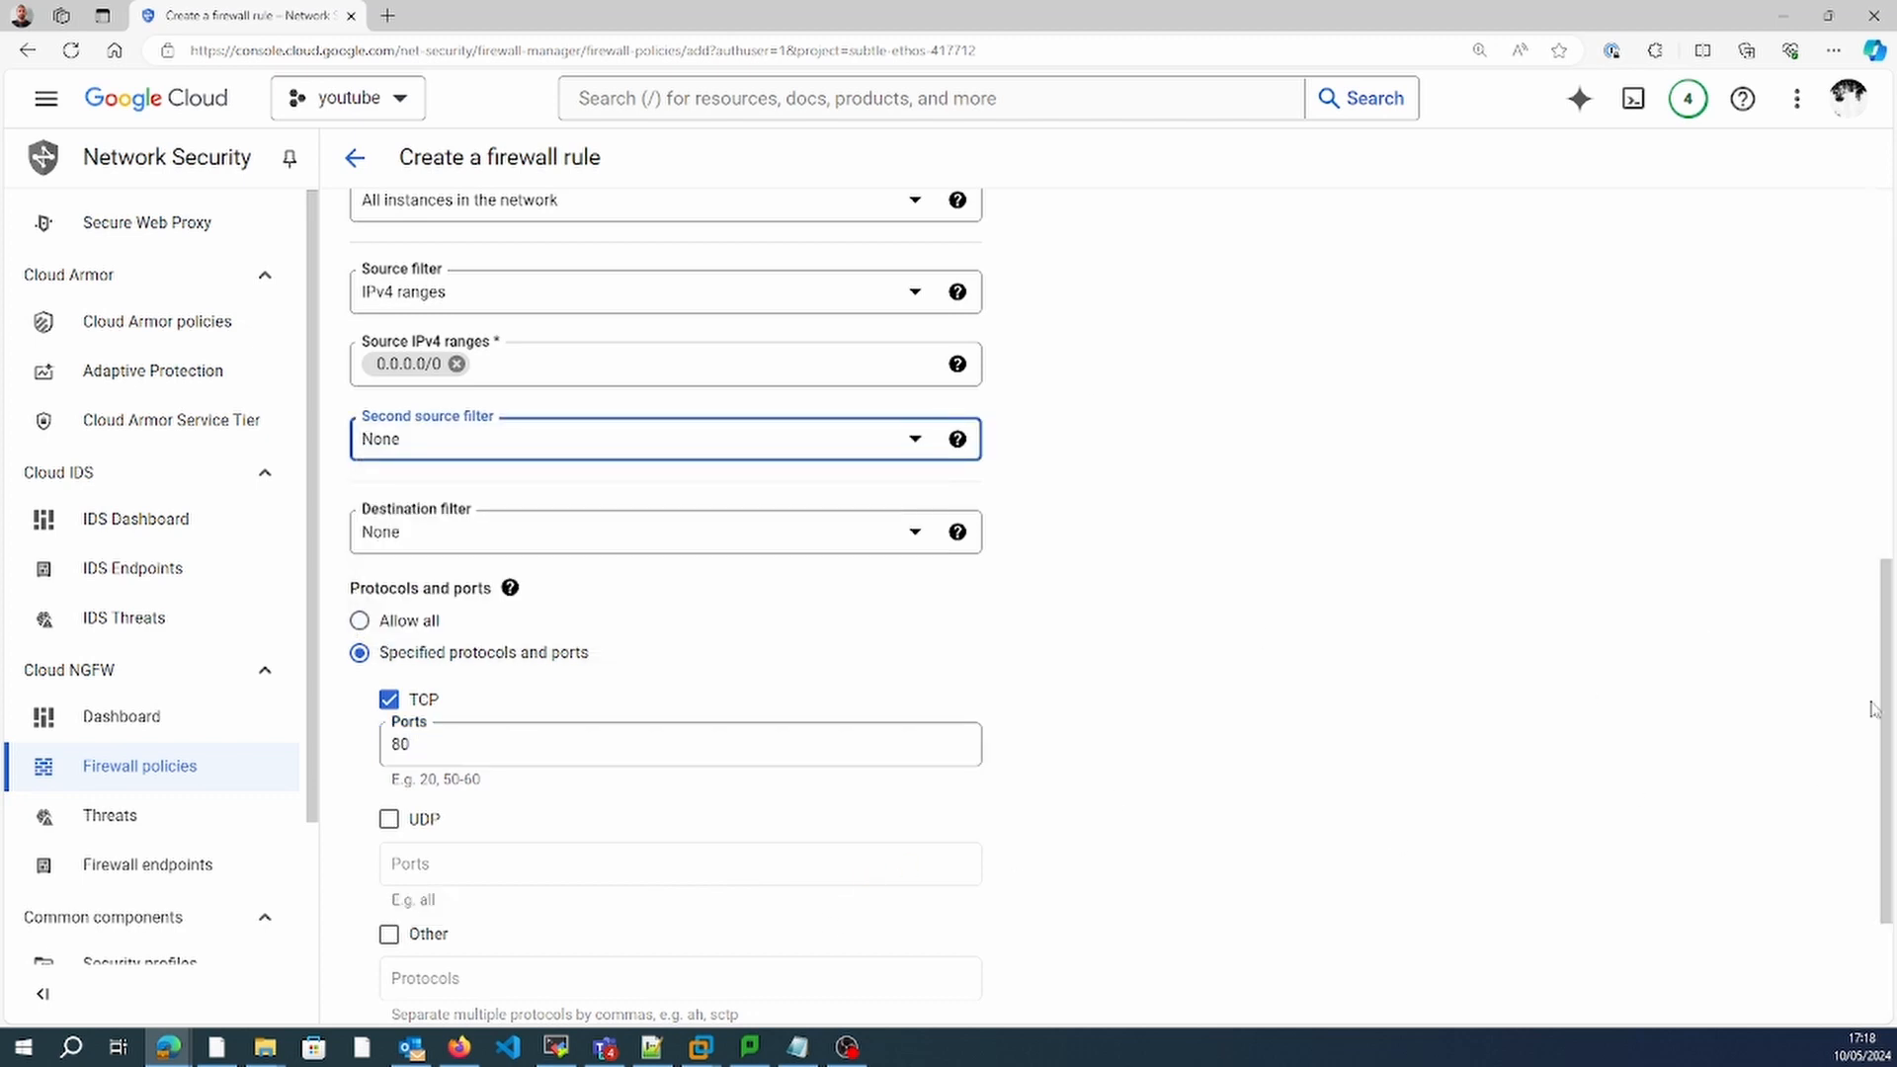
{"action": "left_click_drag", "start_coordinate": [1884, 722], "coordinate": [1894, 860]}
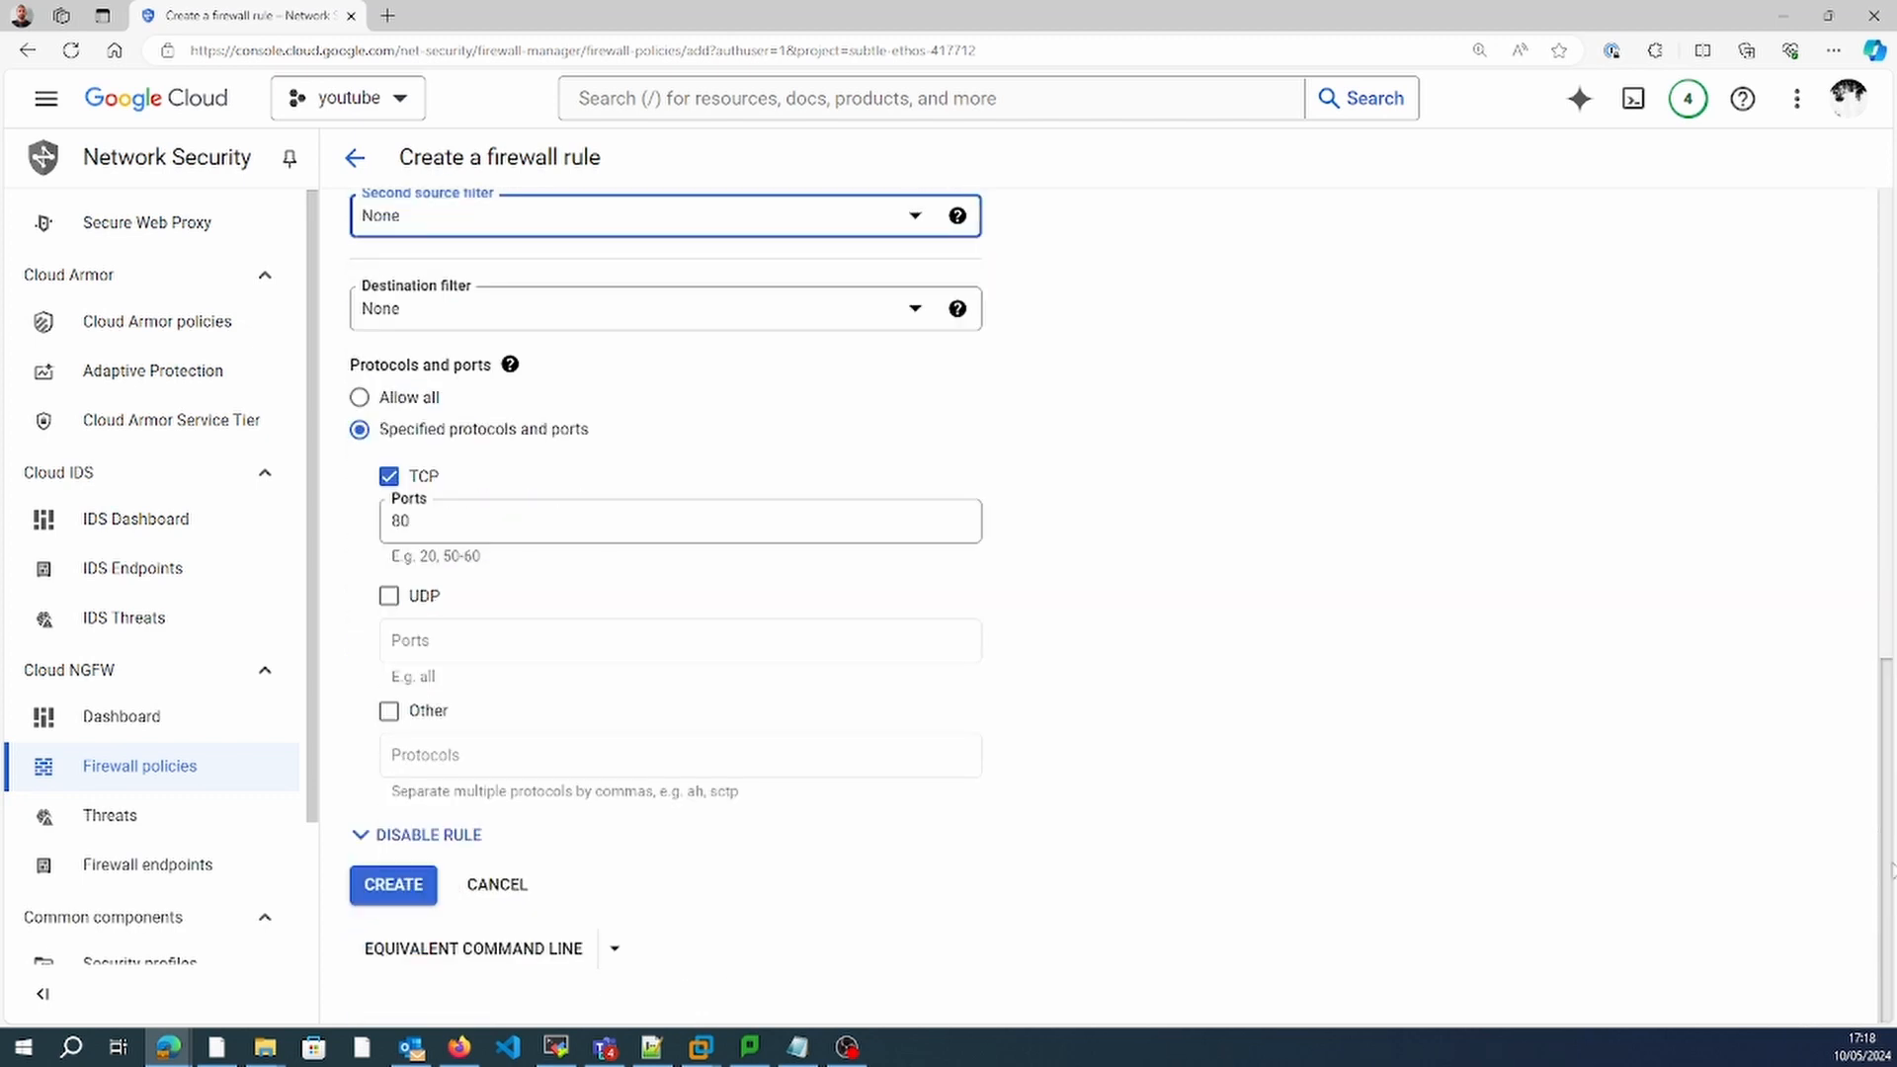
{"action": "left_click", "coordinate": [413, 886]}
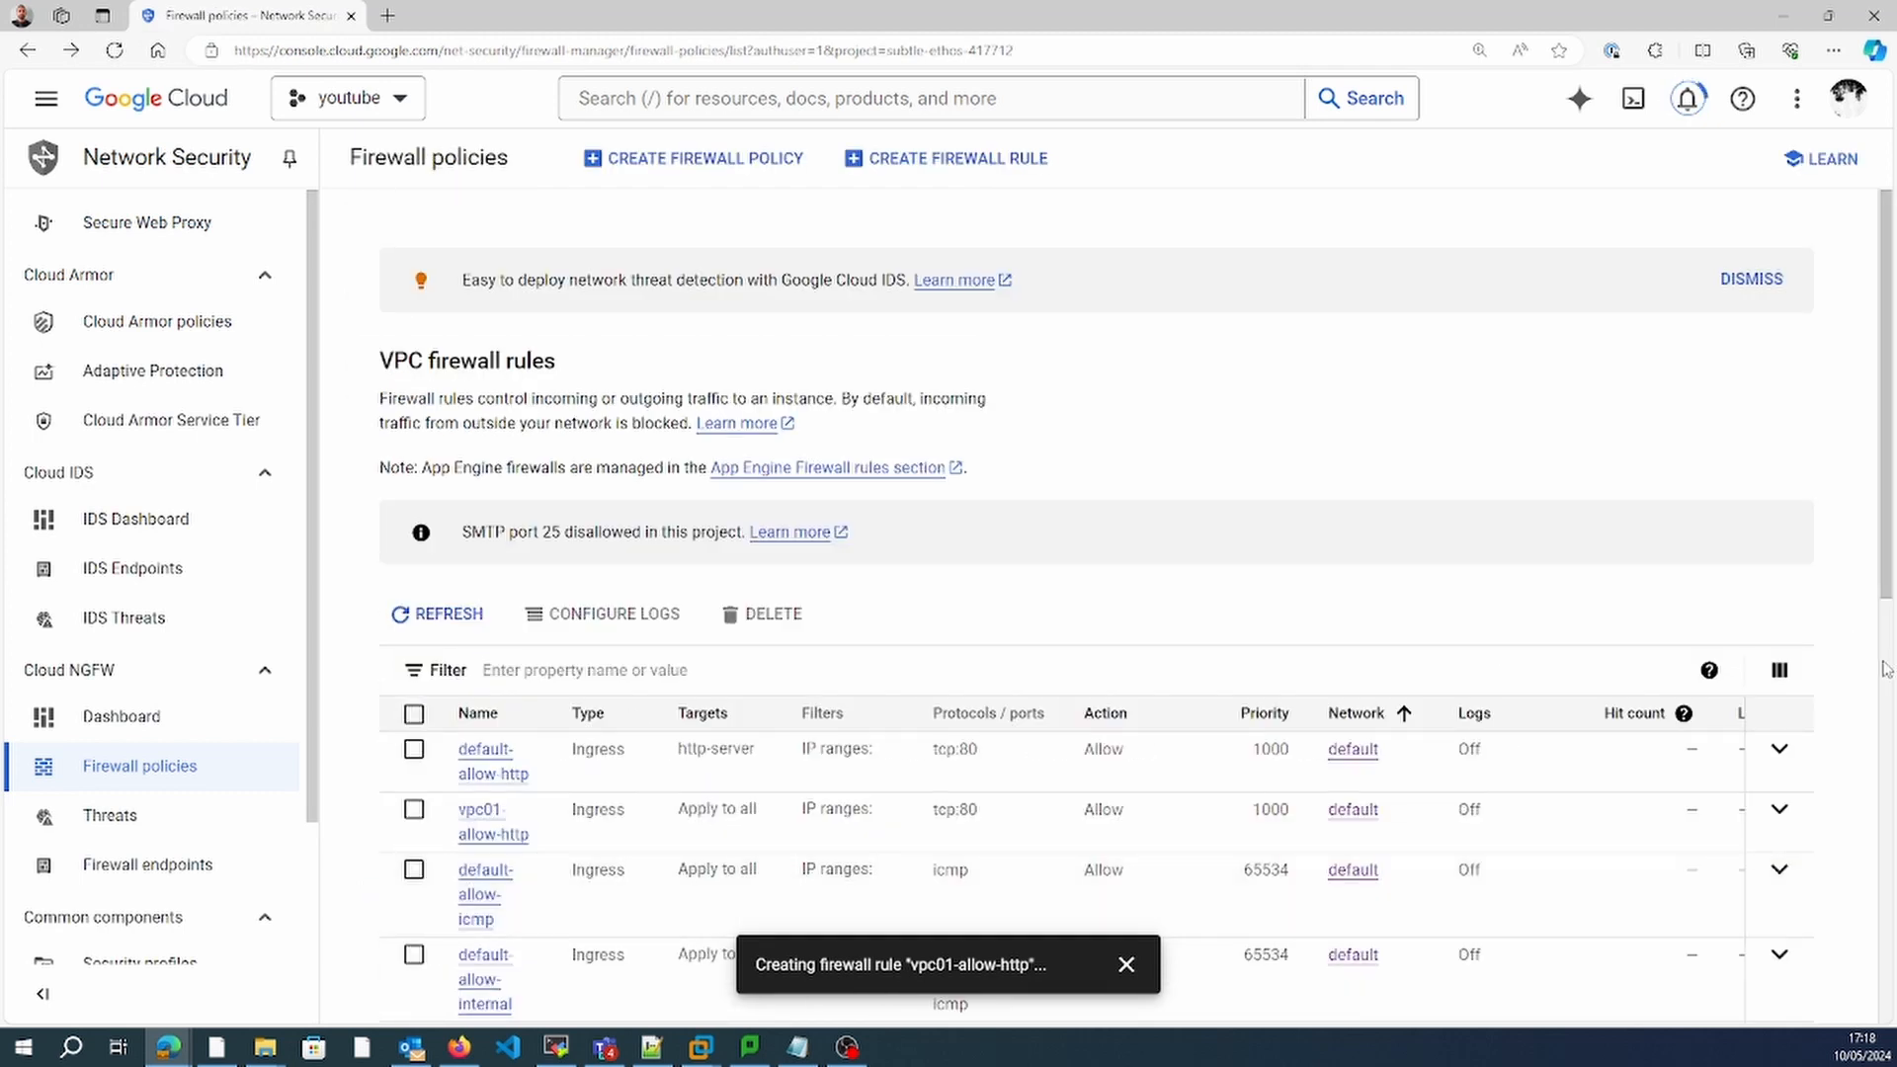
Review the VPC firewall rules list, checking the allowed ports and networks of the rules.
{"action": "scroll", "coordinate": [1884, 664], "scroll_direction": "down", "scroll_amount": 1}
{"action": "scroll", "coordinate": [1884, 663], "scroll_direction": "down", "scroll_amount": 6}
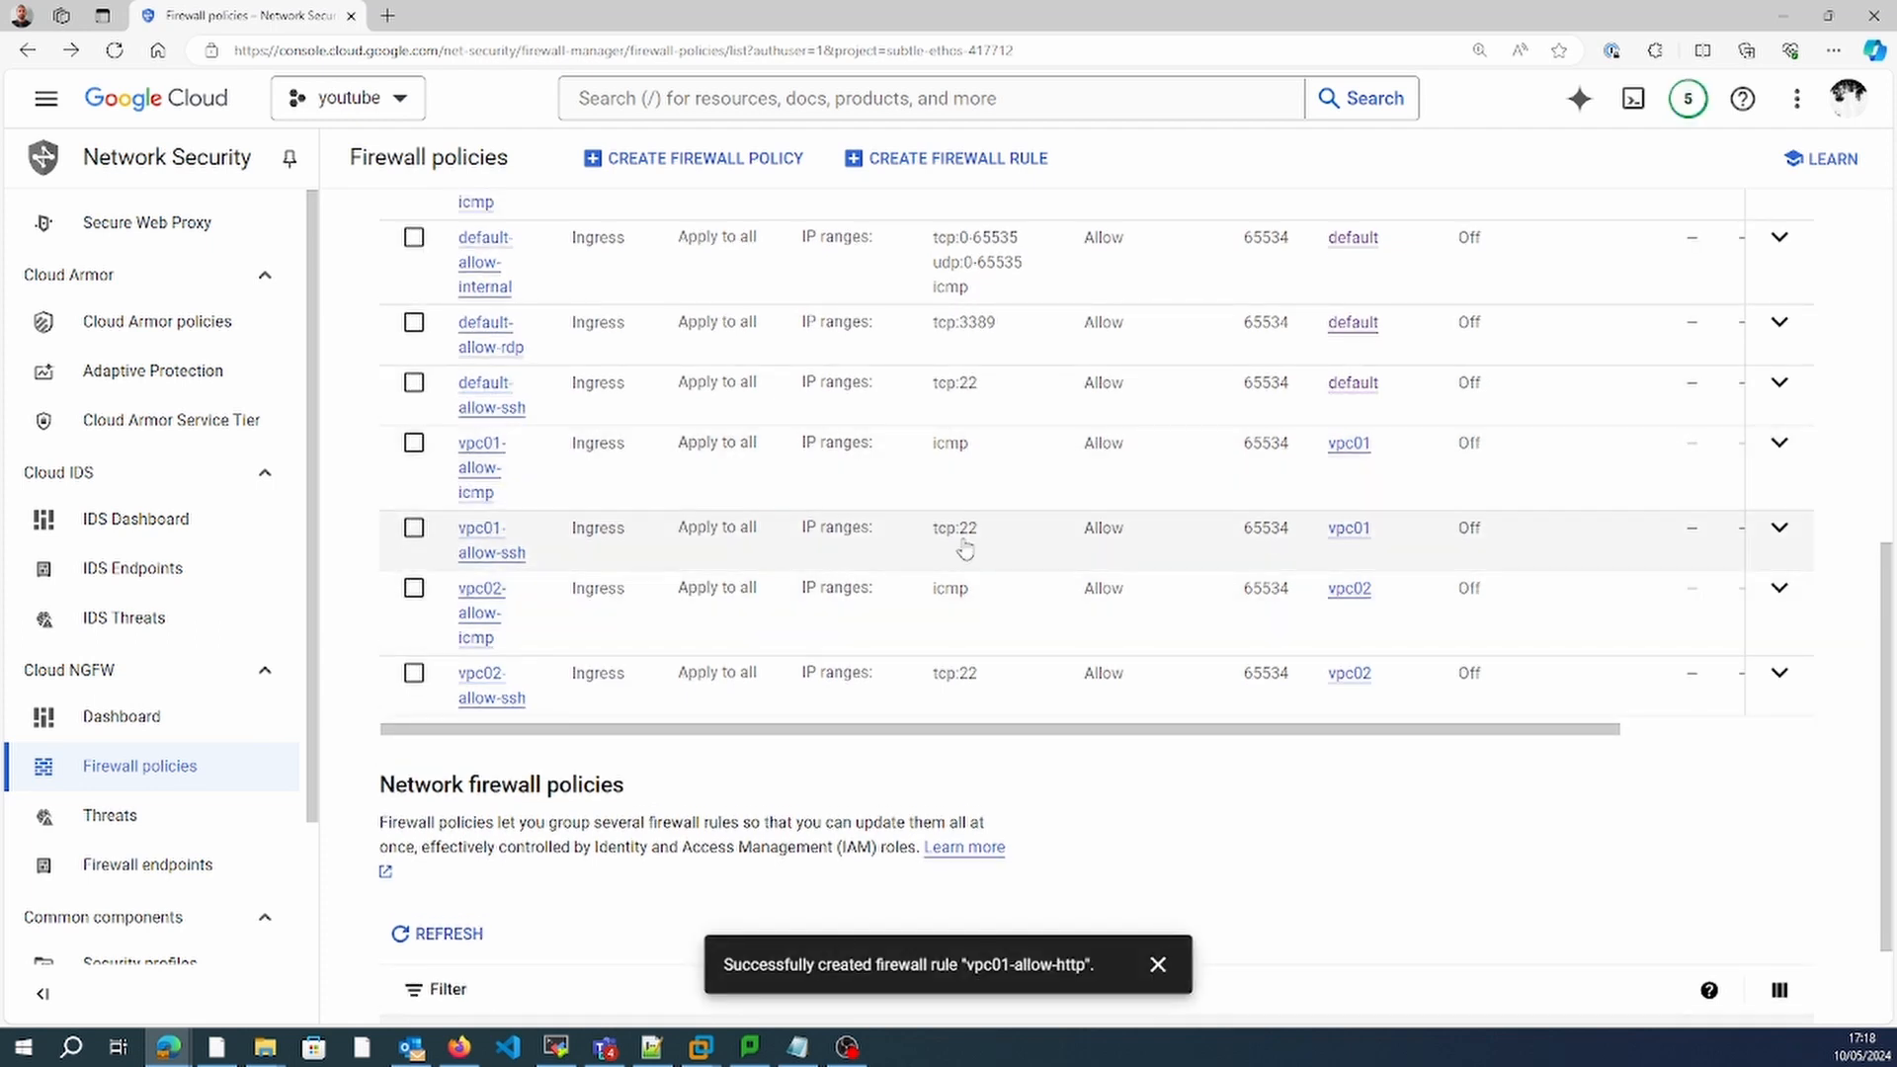
{"action": "left_click", "coordinate": [1888, 416]}
{"action": "left_click_drag", "start_coordinate": [1888, 416], "coordinate": [1895, 616]}
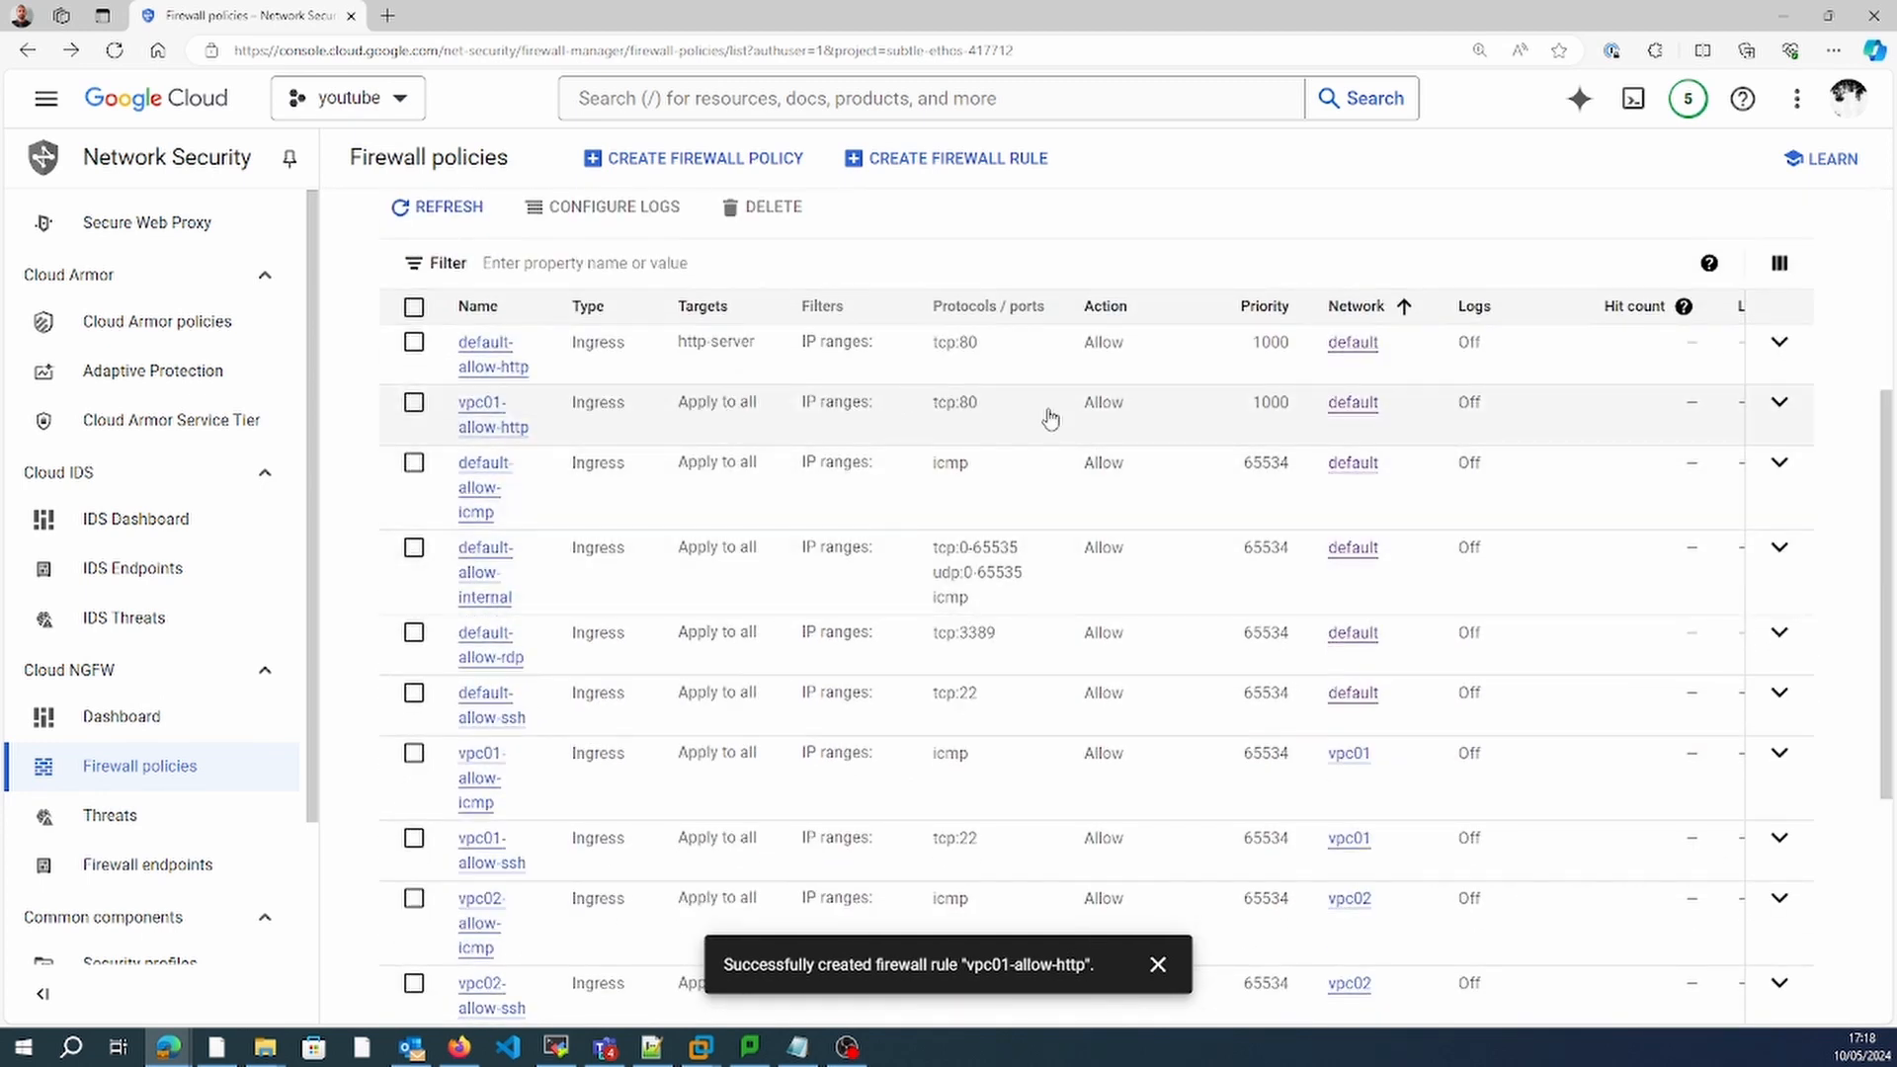
Return to the sev1 terminal, interrupt the running request and rerun curl http:/10.0.2.2:80.
{"action": "key", "text": "alt+Tab"}
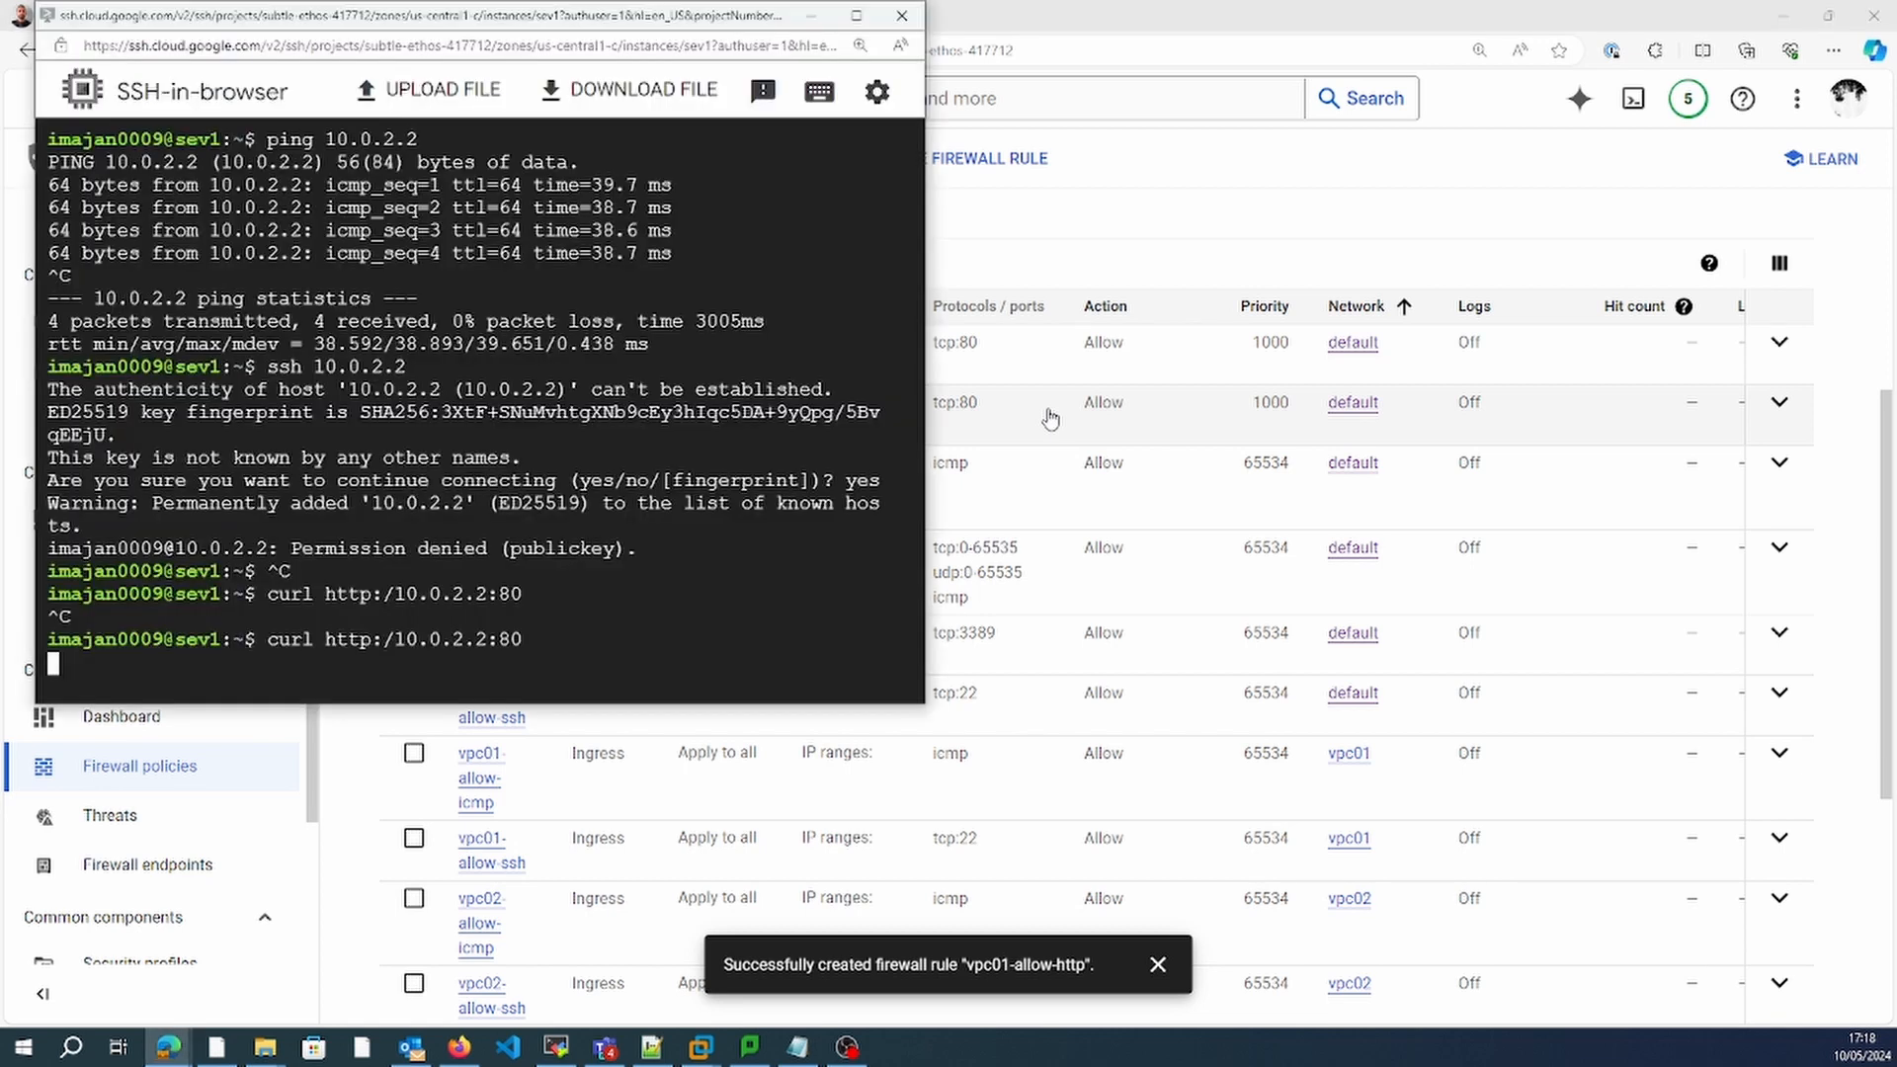
{"action": "type", "text": "7"}
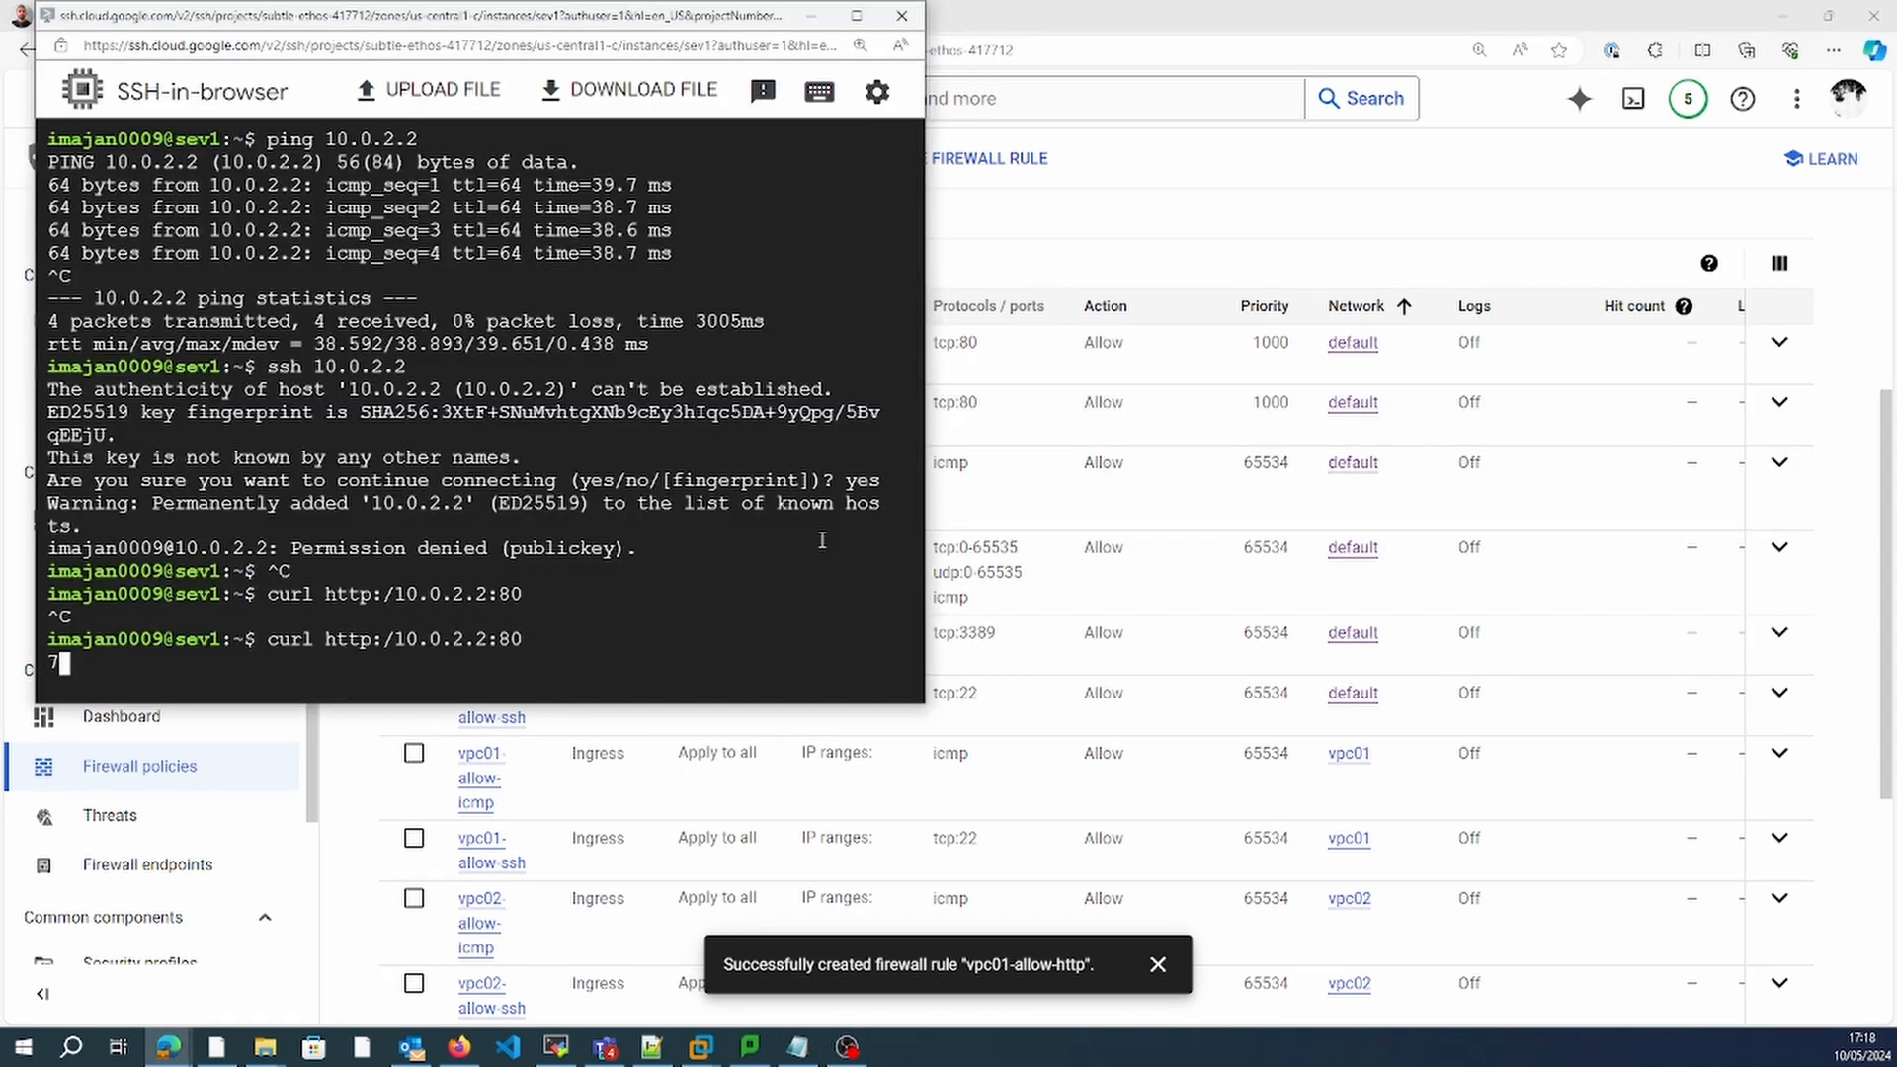
{"action": "key", "text": "ctrl+c"}
{"action": "key", "text": "Up"}
{"action": "key", "text": "Return"}
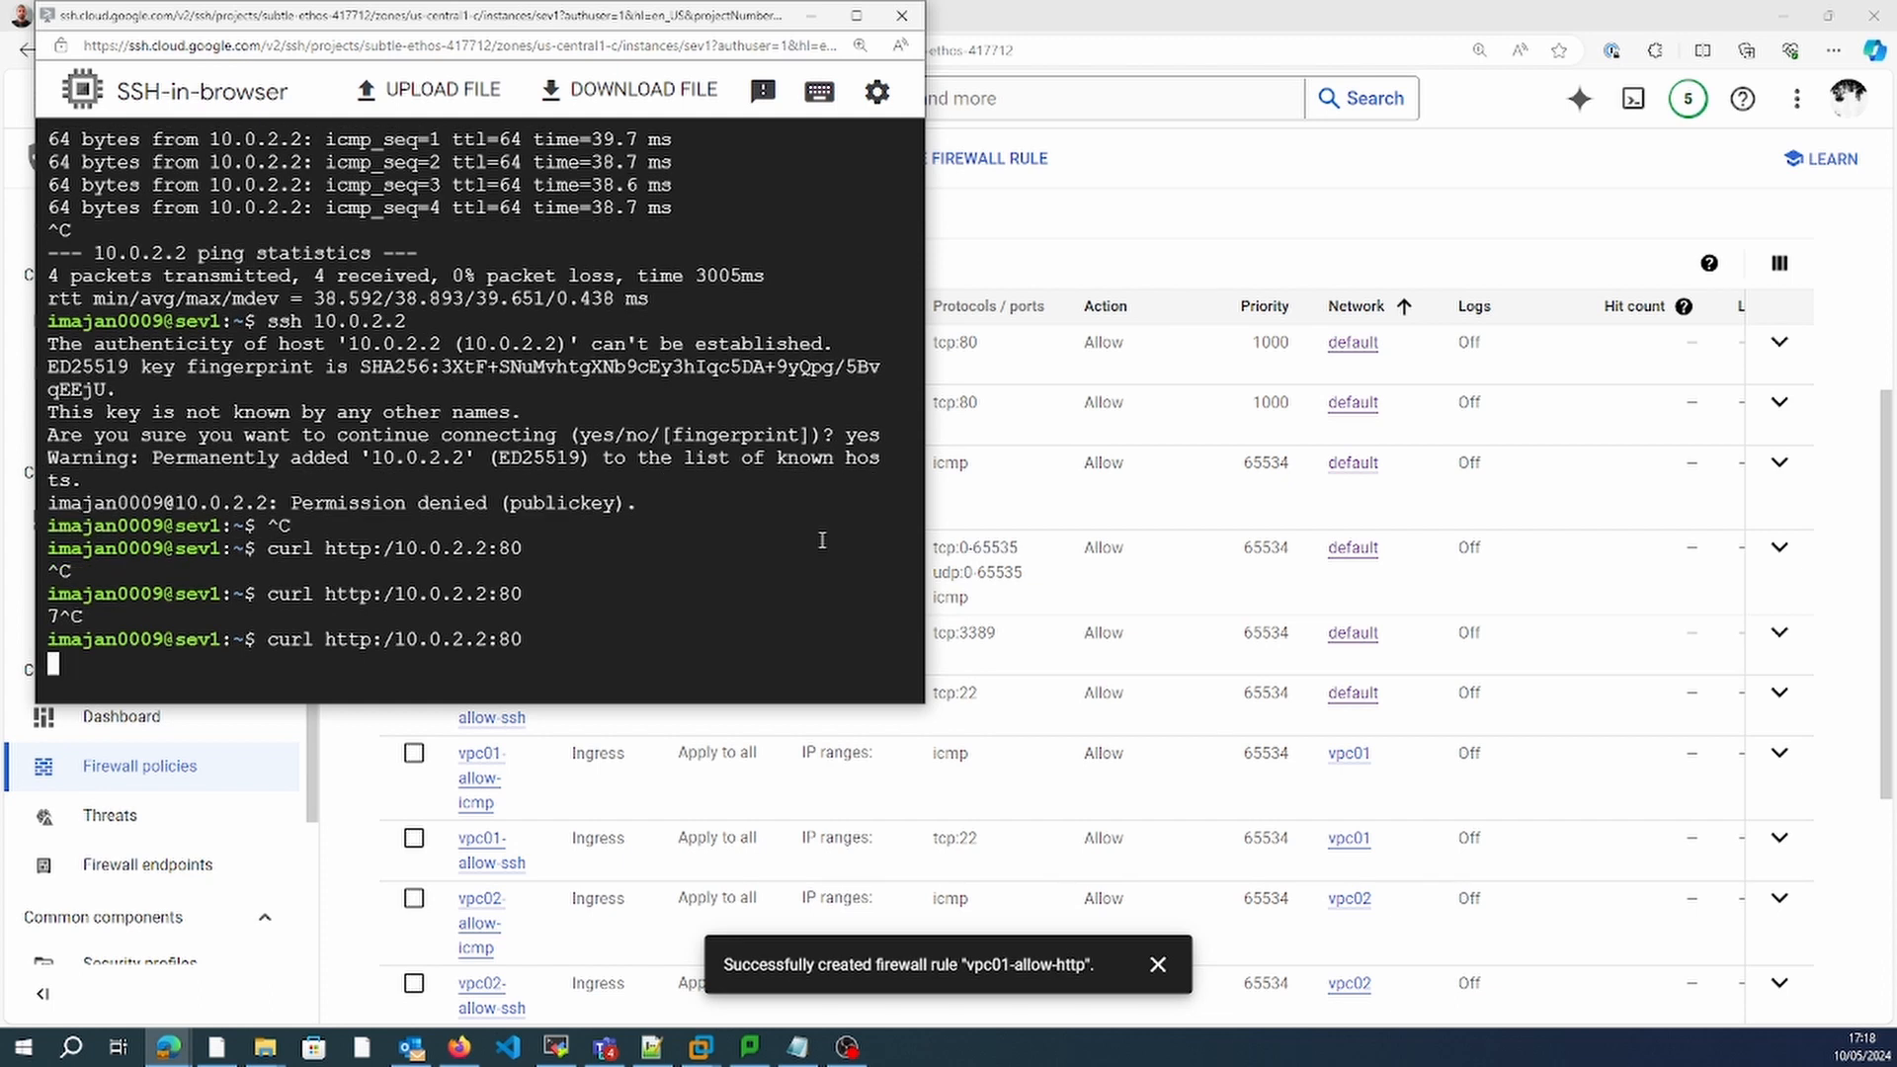
{"action": "key", "text": "ctrl+c"}
{"action": "key", "text": "Up"}
{"action": "key", "text": "Left"}
{"action": "key", "text": "Left"}
{"action": "key", "text": "Left"}
{"action": "key", "text": "Left"}
{"action": "key", "text": "Left"}
{"action": "key", "text": "Left"}
{"action": "key", "text": "Left"}
{"action": "key", "text": "Left"}
{"action": "key", "text": "Left"}
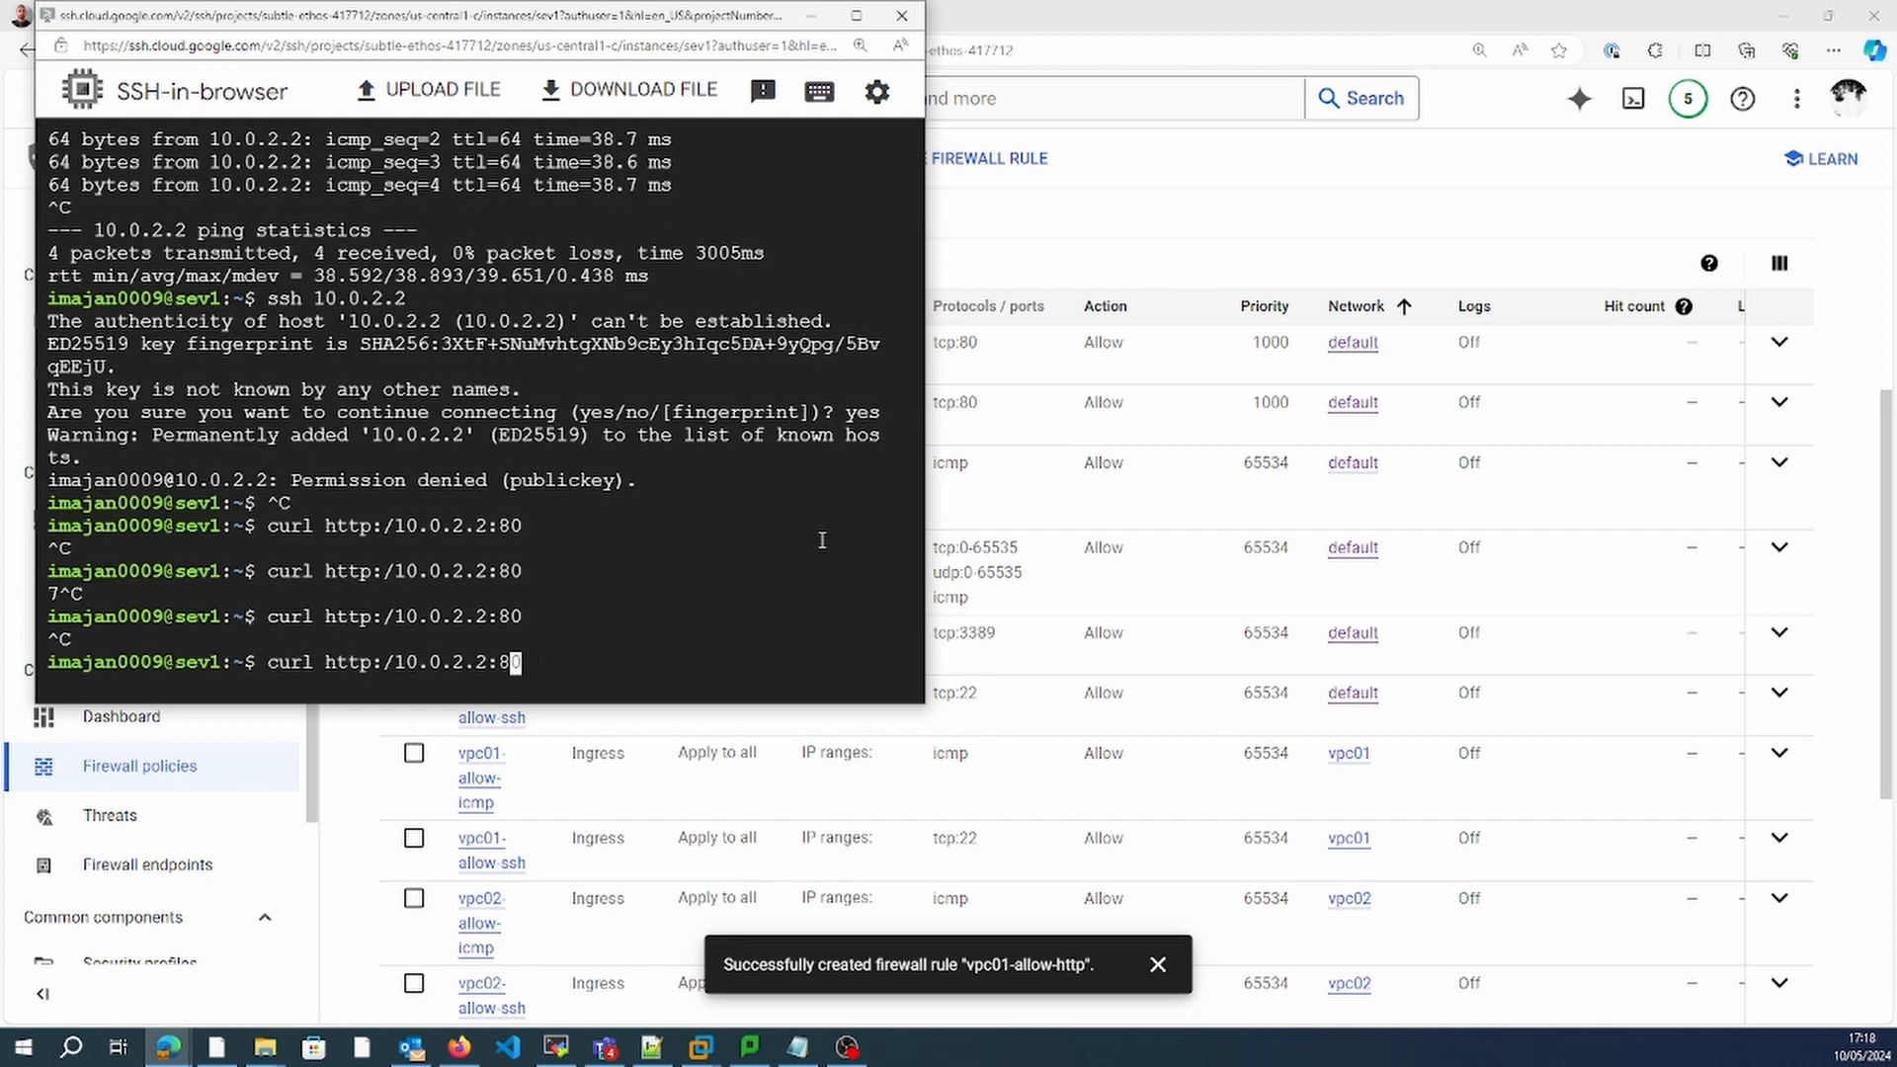
{"action": "key", "text": "Left"}
{"action": "key", "text": "Left"}
{"action": "key", "text": "Left"}
{"action": "type", "text": "/"}
{"action": "key", "text": "Return"}
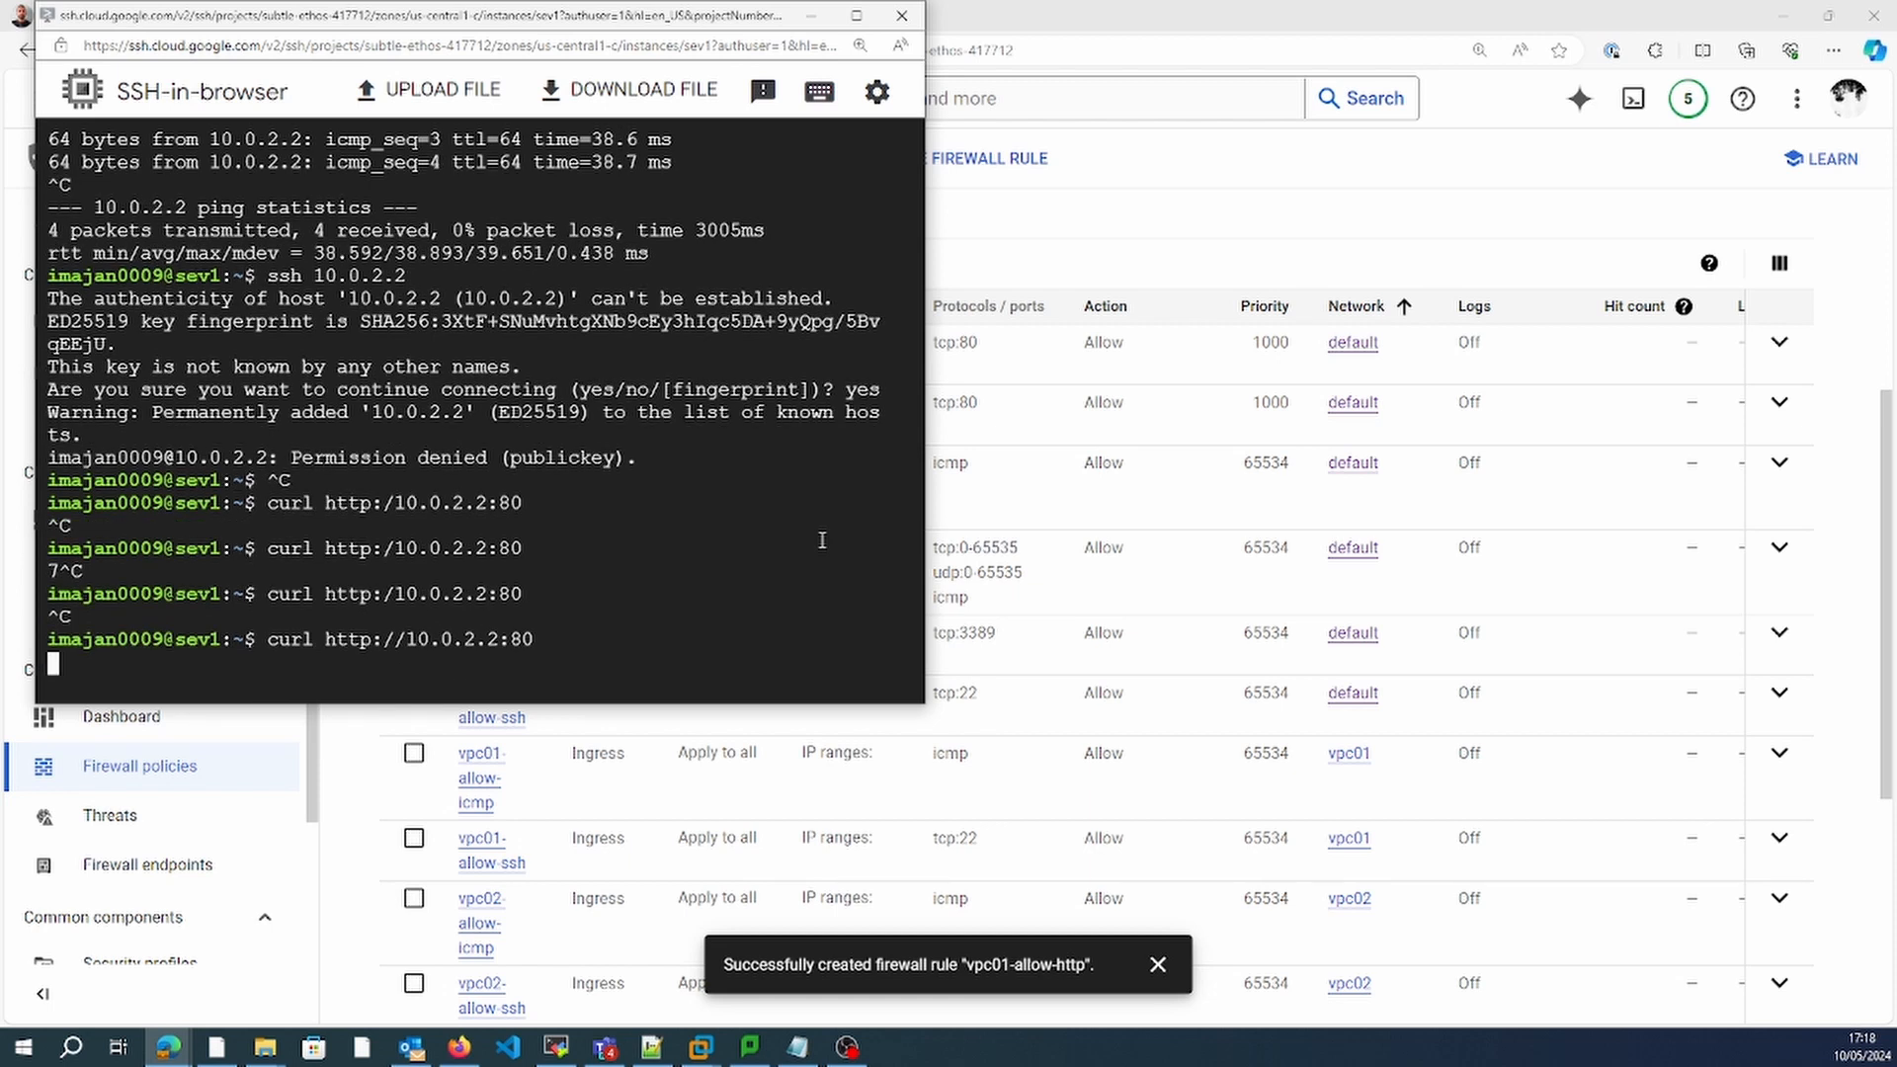
Interrupt the curl request and ping 10.0.2.2 from sev1 by reworking the earlier ssh command.
{"action": "key", "text": "ctrl+c"}
{"action": "key", "text": "Up"}
{"action": "key", "text": "Up"}
{"action": "key", "text": "Up"}
{"action": "key", "text": "Left"}
{"action": "key", "text": "Left"}
{"action": "key", "text": "Left"}
{"action": "key", "text": "Left"}
{"action": "key", "text": "Left"}
{"action": "key", "text": "Left"}
{"action": "key", "text": "Left"}
{"action": "key", "text": "Left"}
{"action": "key", "text": "Left"}
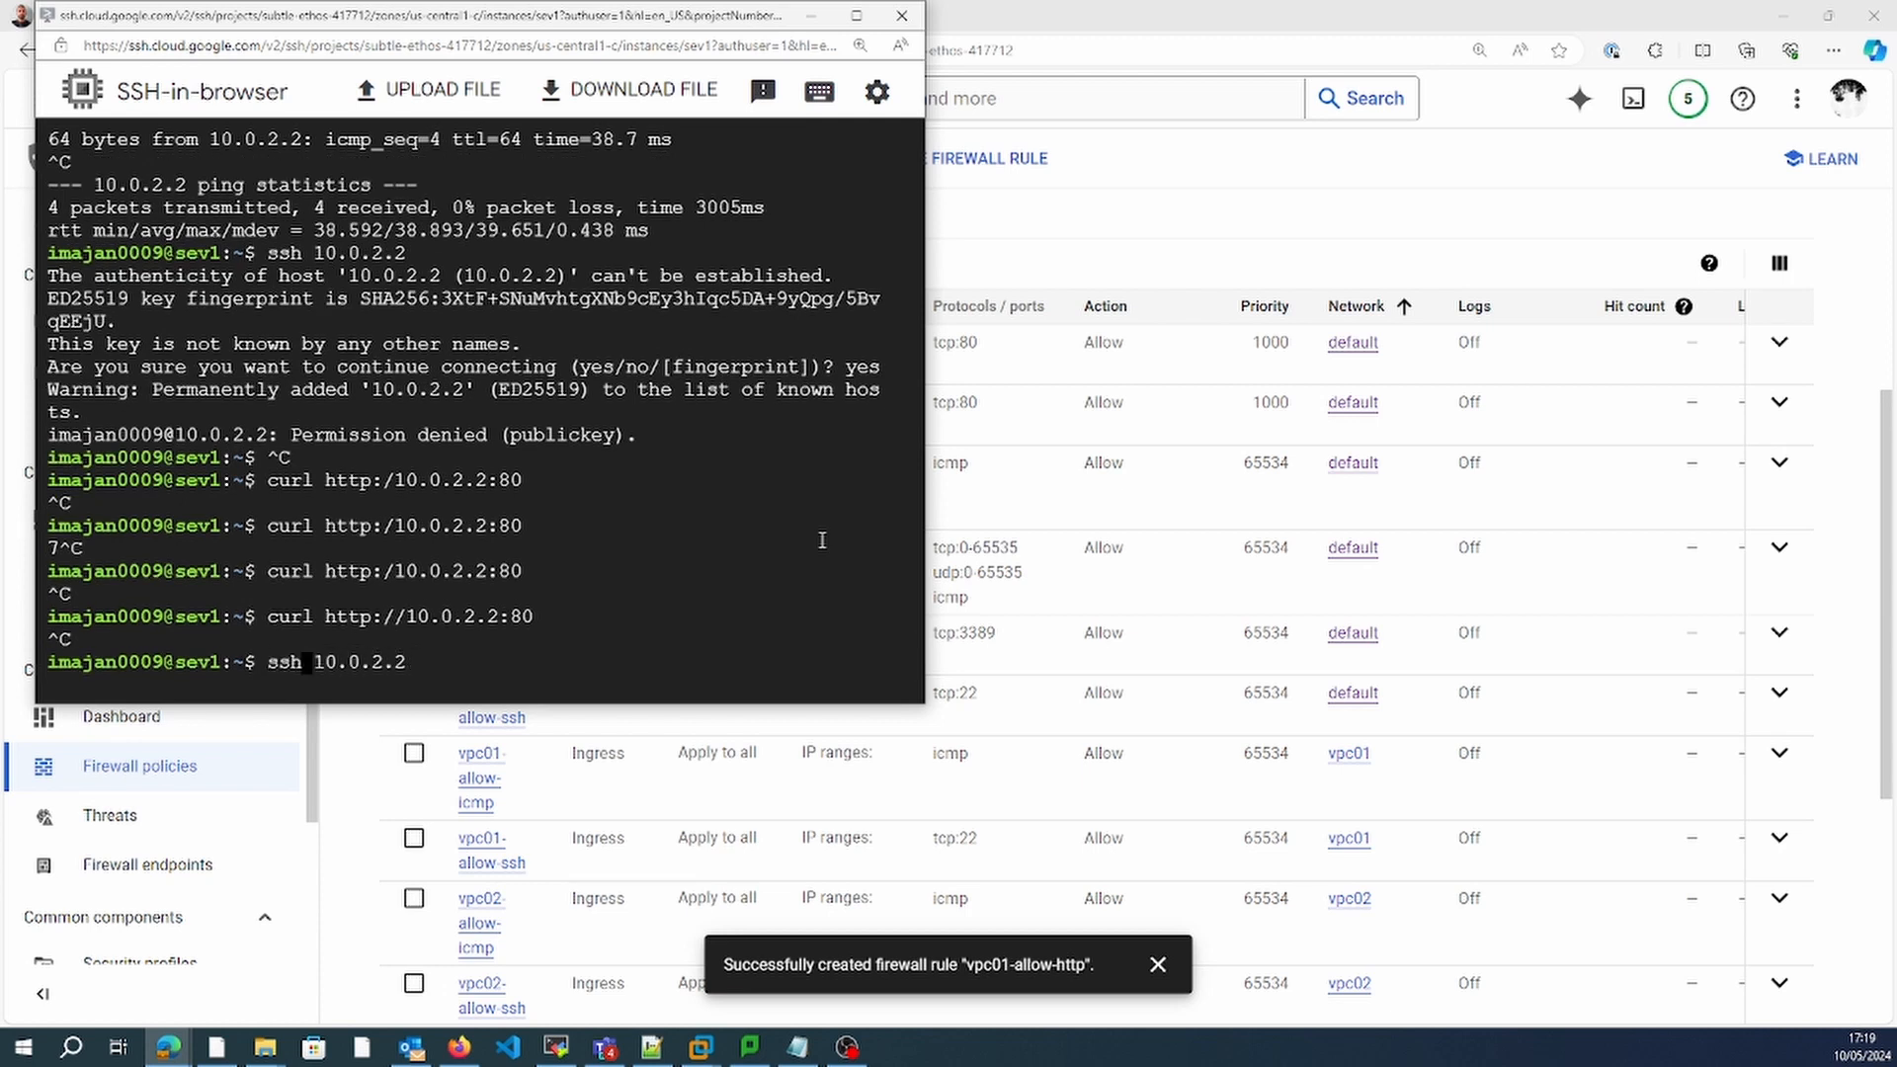
{"action": "key", "text": "BackSpace"}
{"action": "key", "text": "BackSpace"}
{"action": "key", "text": "BackSpace"}
{"action": "type", "text": "ping"}
{"action": "key", "text": "Return"}
Return to the firewall rules list, open vpc01-allow-http for editing and examine its network, source range and allowed ports.
{"action": "left_click", "coordinate": [1136, 484]}
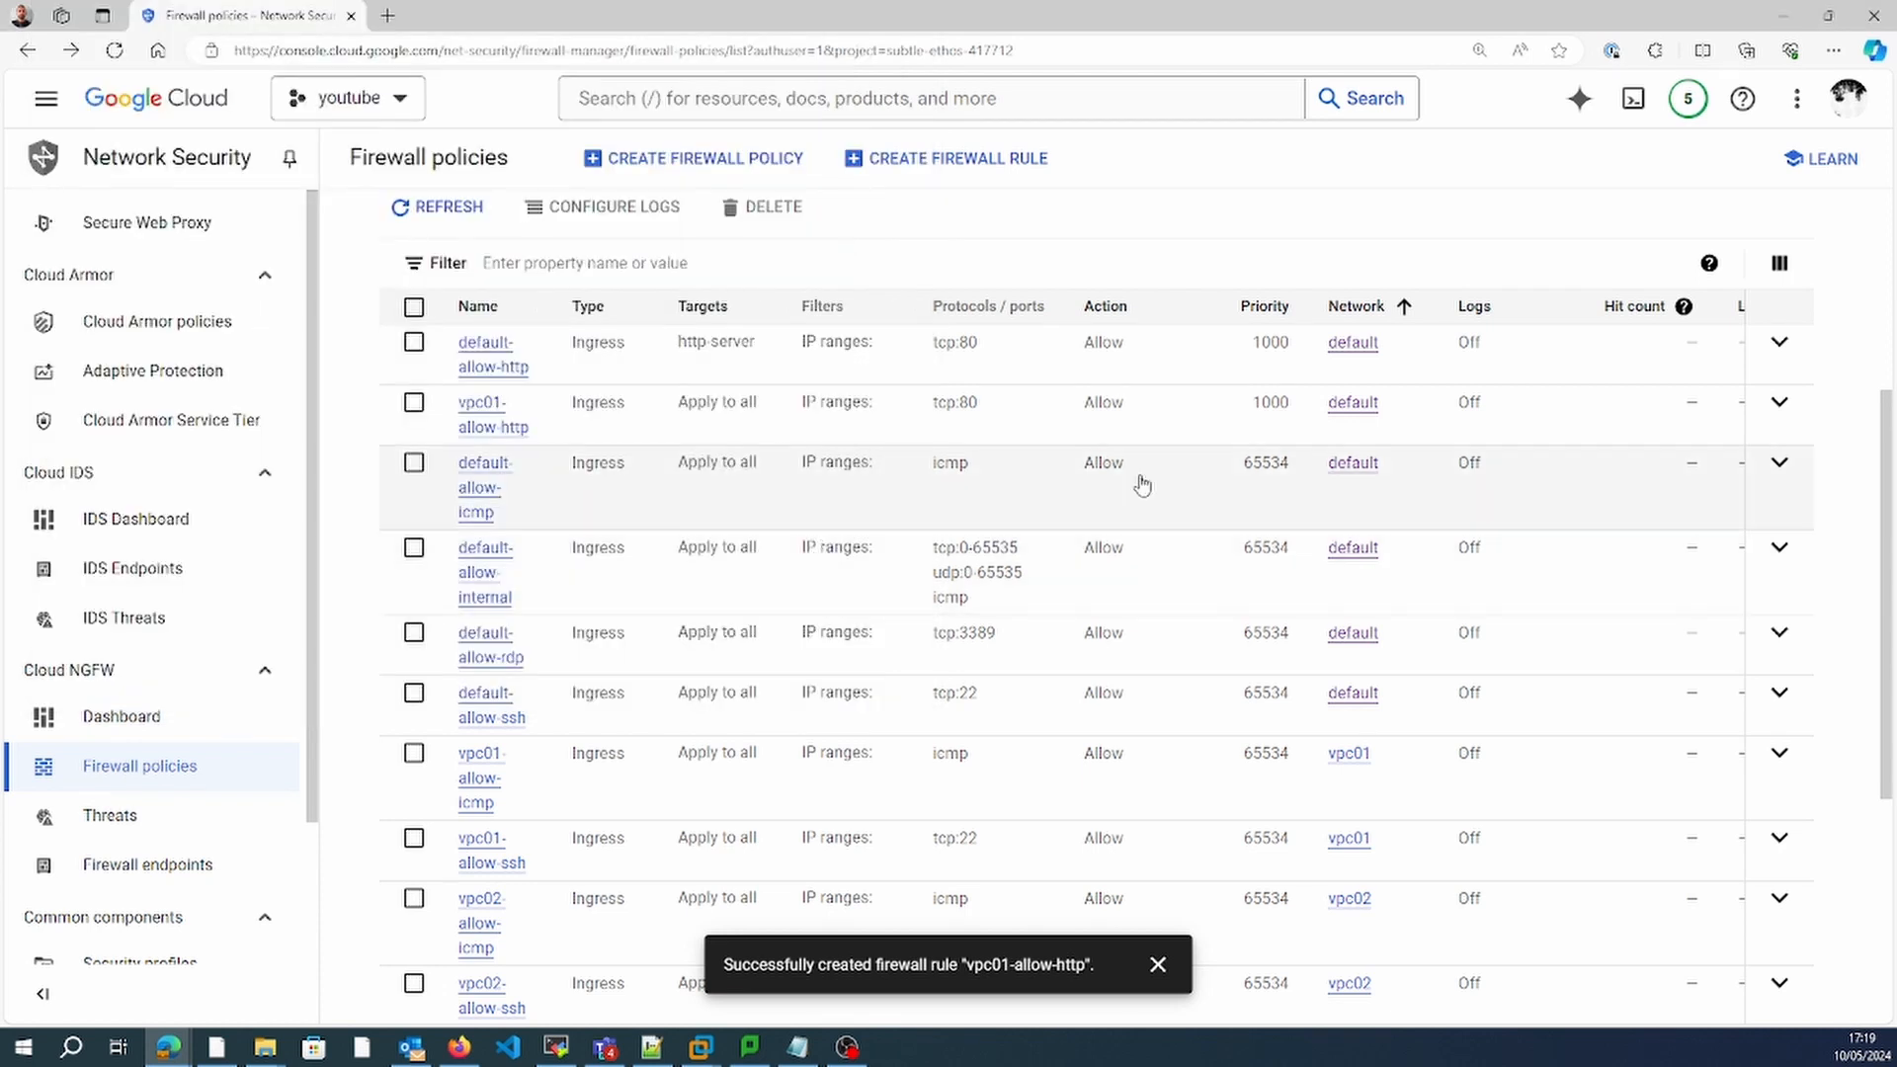
{"action": "scroll", "coordinate": [1142, 483], "scroll_direction": "down", "scroll_amount": 1}
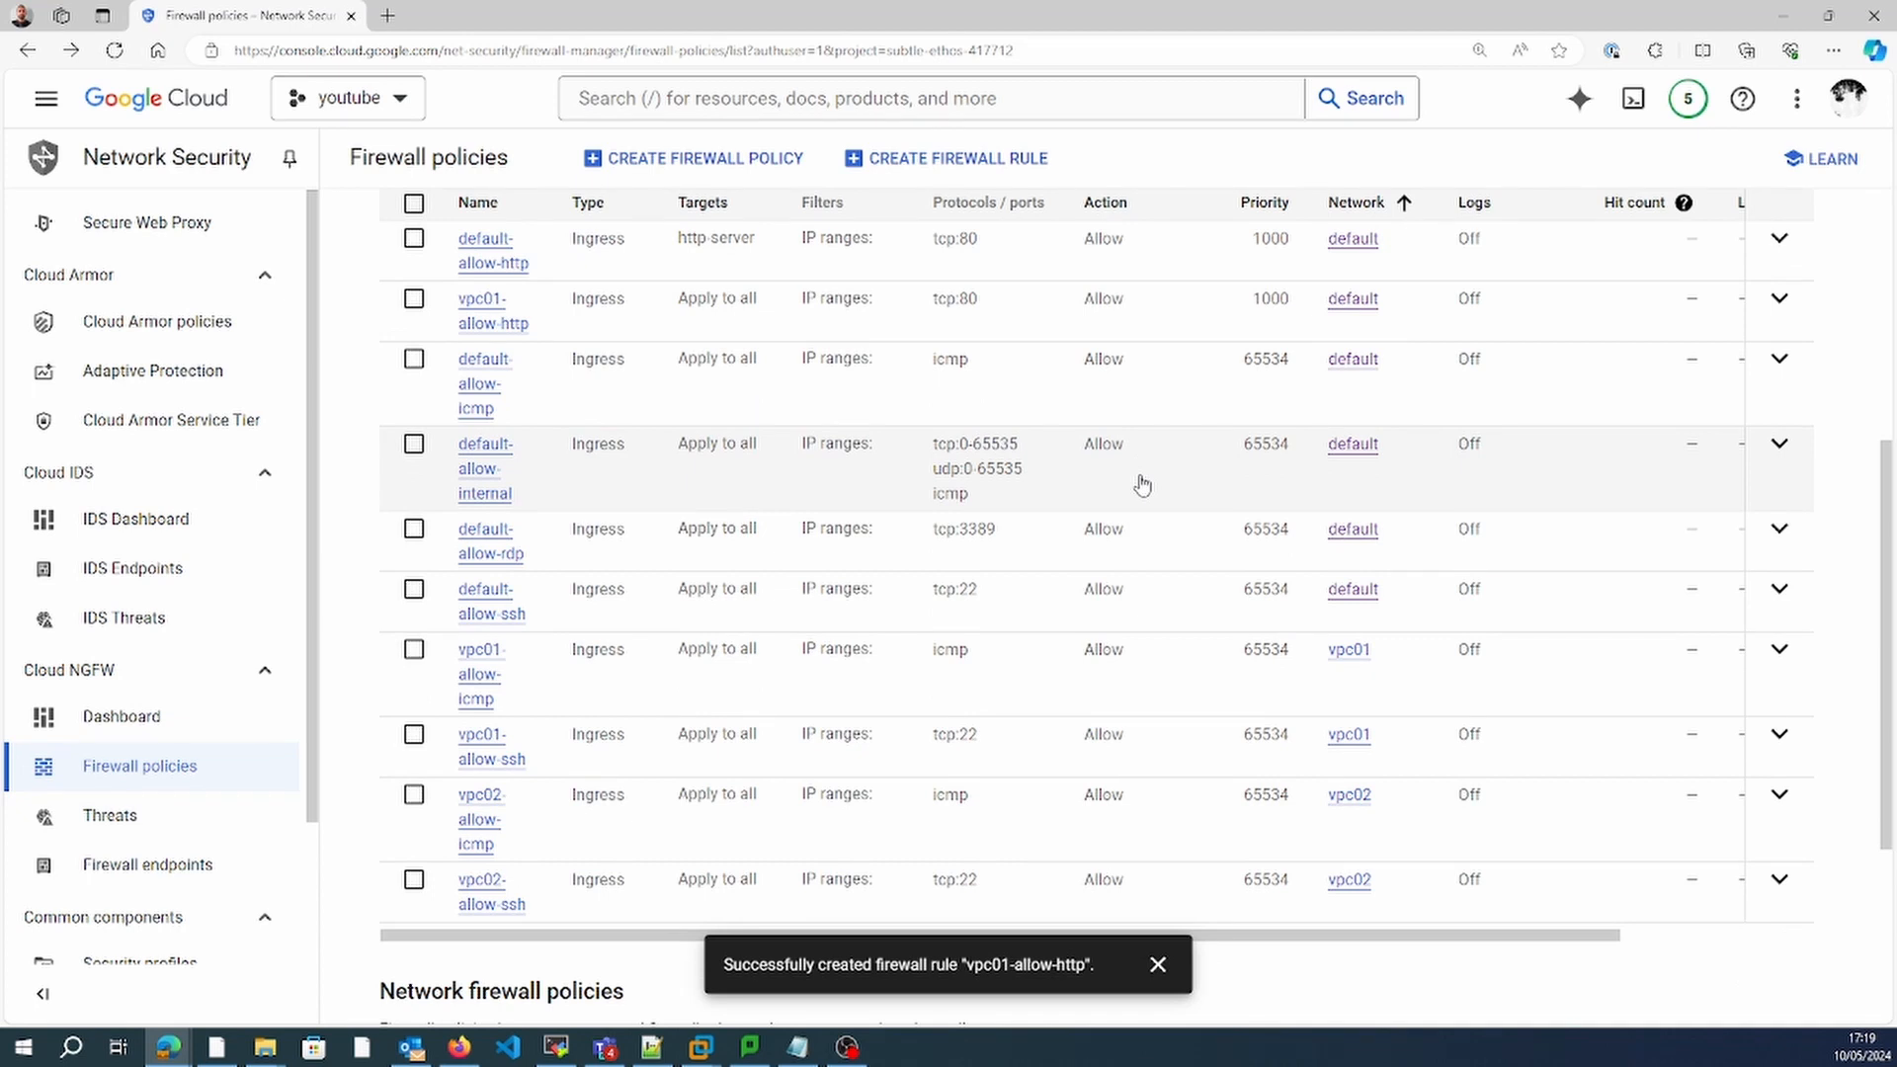
{"action": "left_click", "coordinate": [497, 316]}
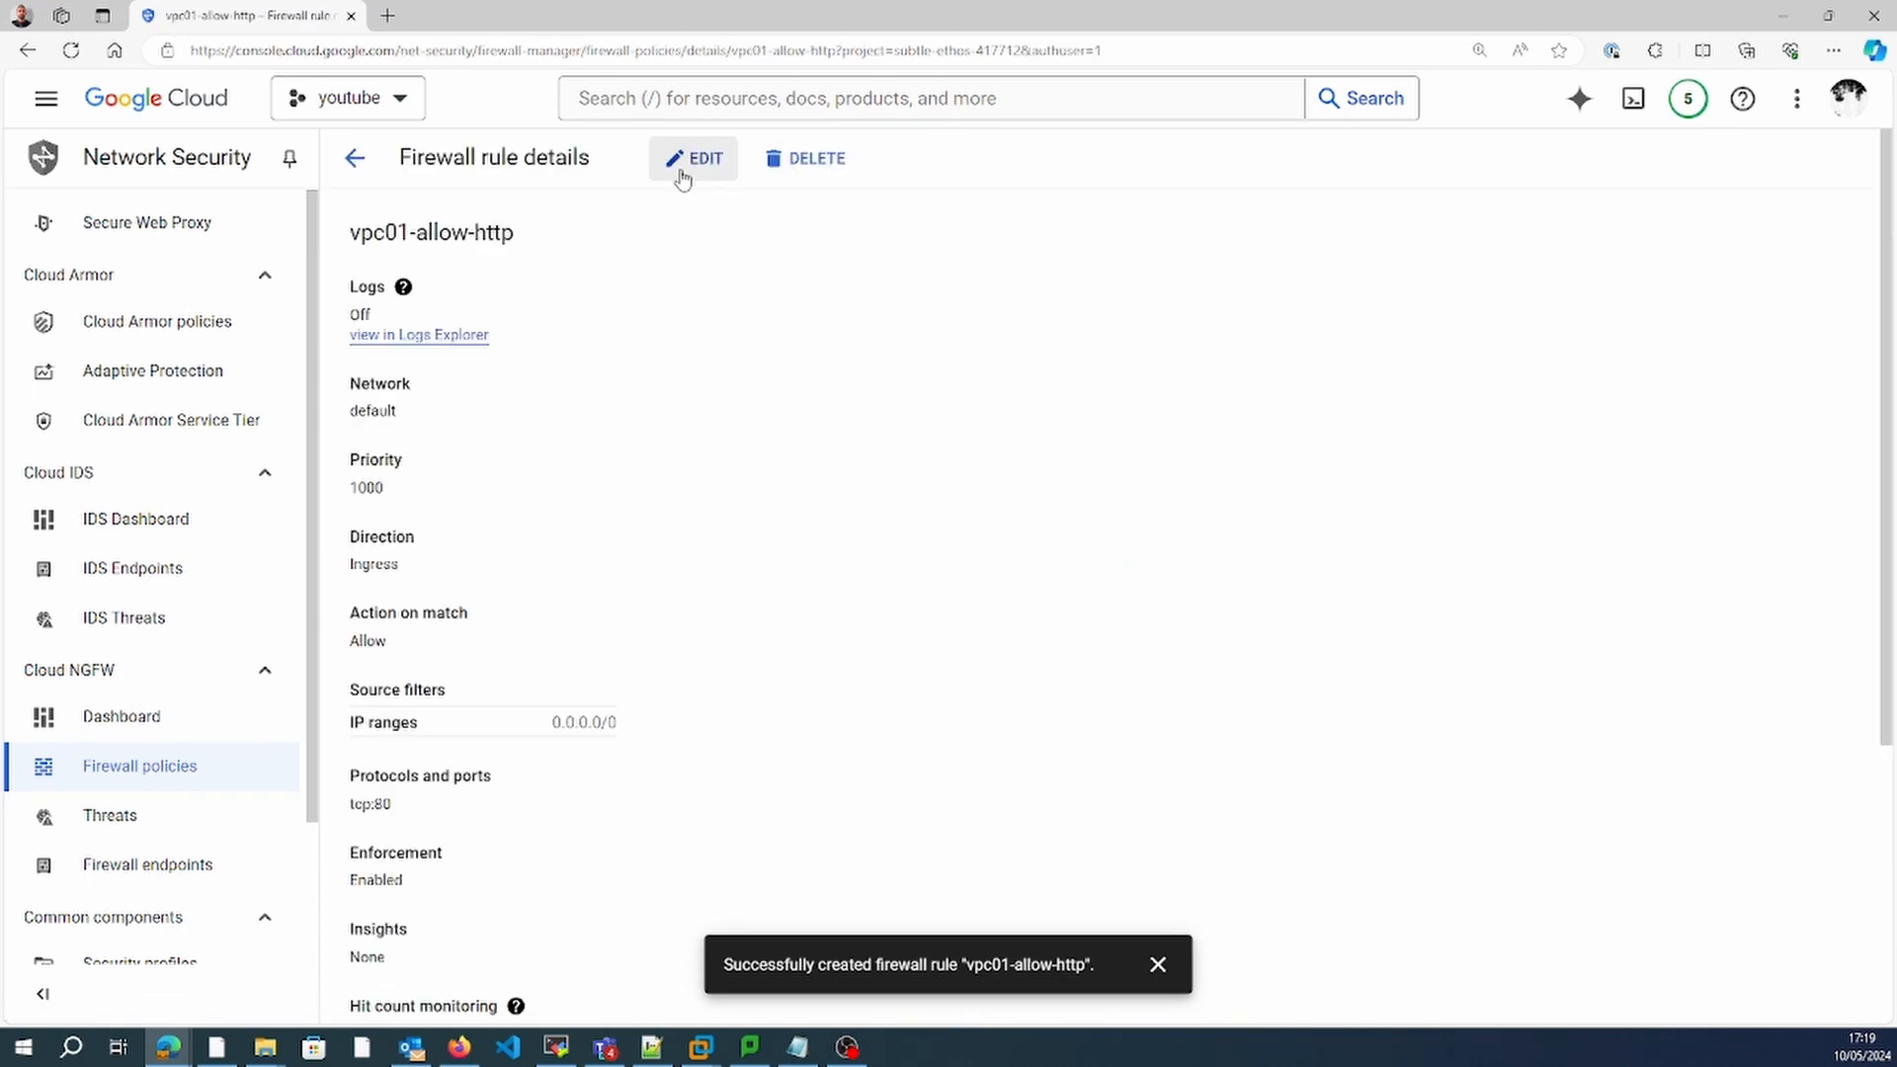
{"action": "left_click", "coordinate": [682, 166]}
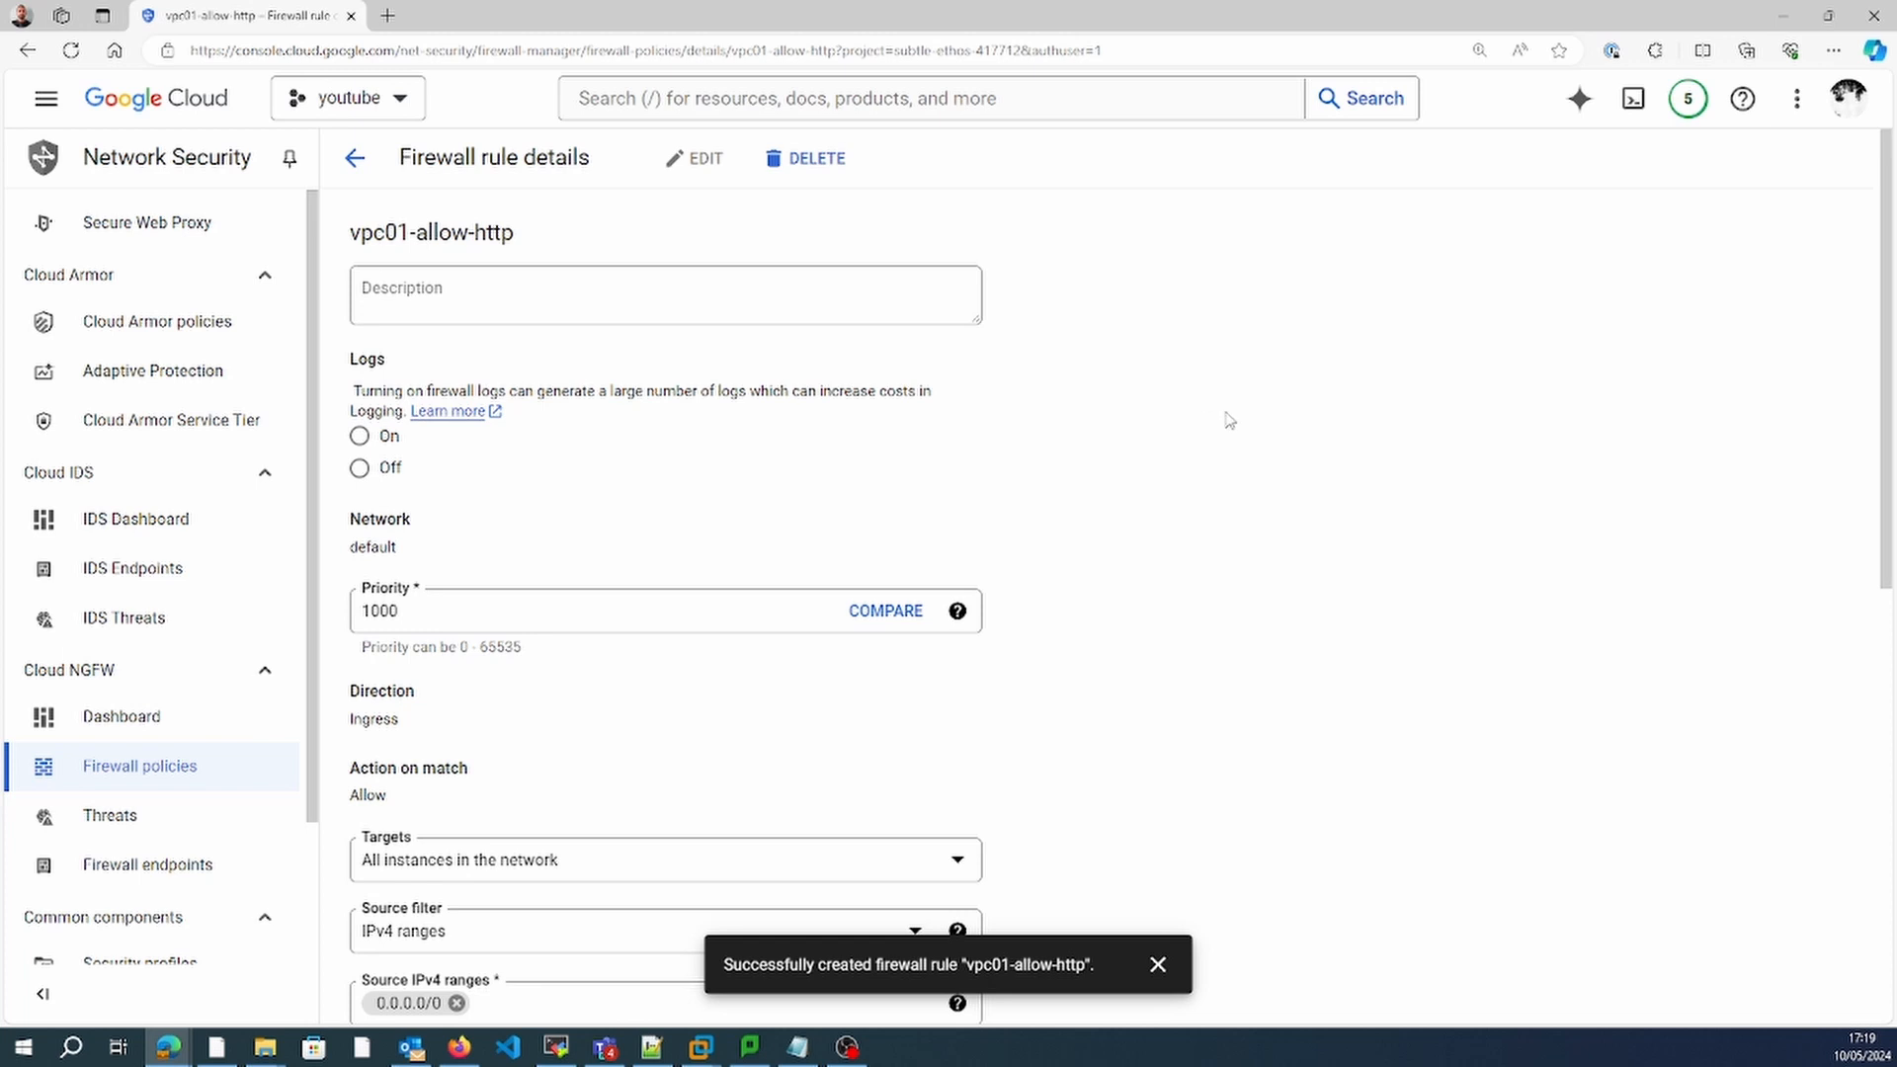
{"action": "scroll", "coordinate": [1228, 420], "scroll_direction": "down", "scroll_amount": 7}
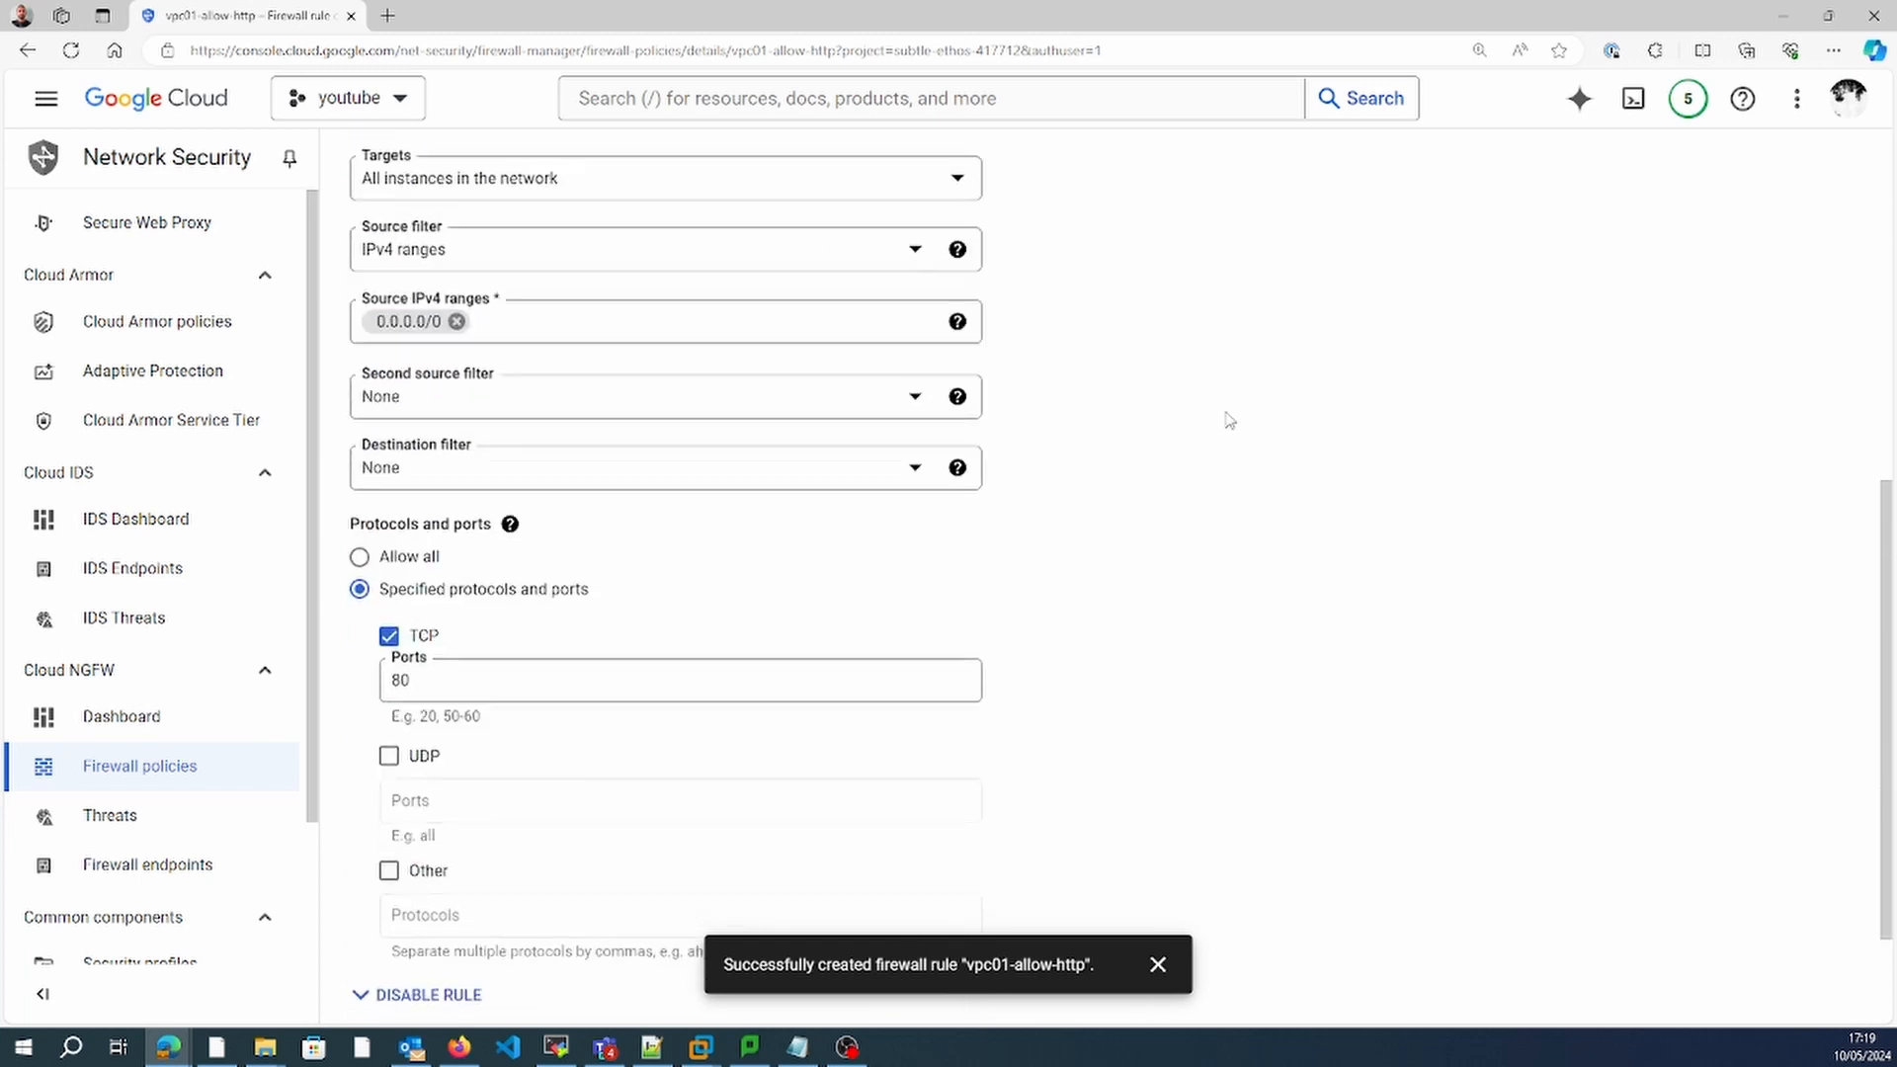
{"action": "scroll", "coordinate": [1227, 420], "scroll_direction": "down", "scroll_amount": 2}
{"action": "scroll", "coordinate": [1228, 420], "scroll_direction": "up", "scroll_amount": 5}
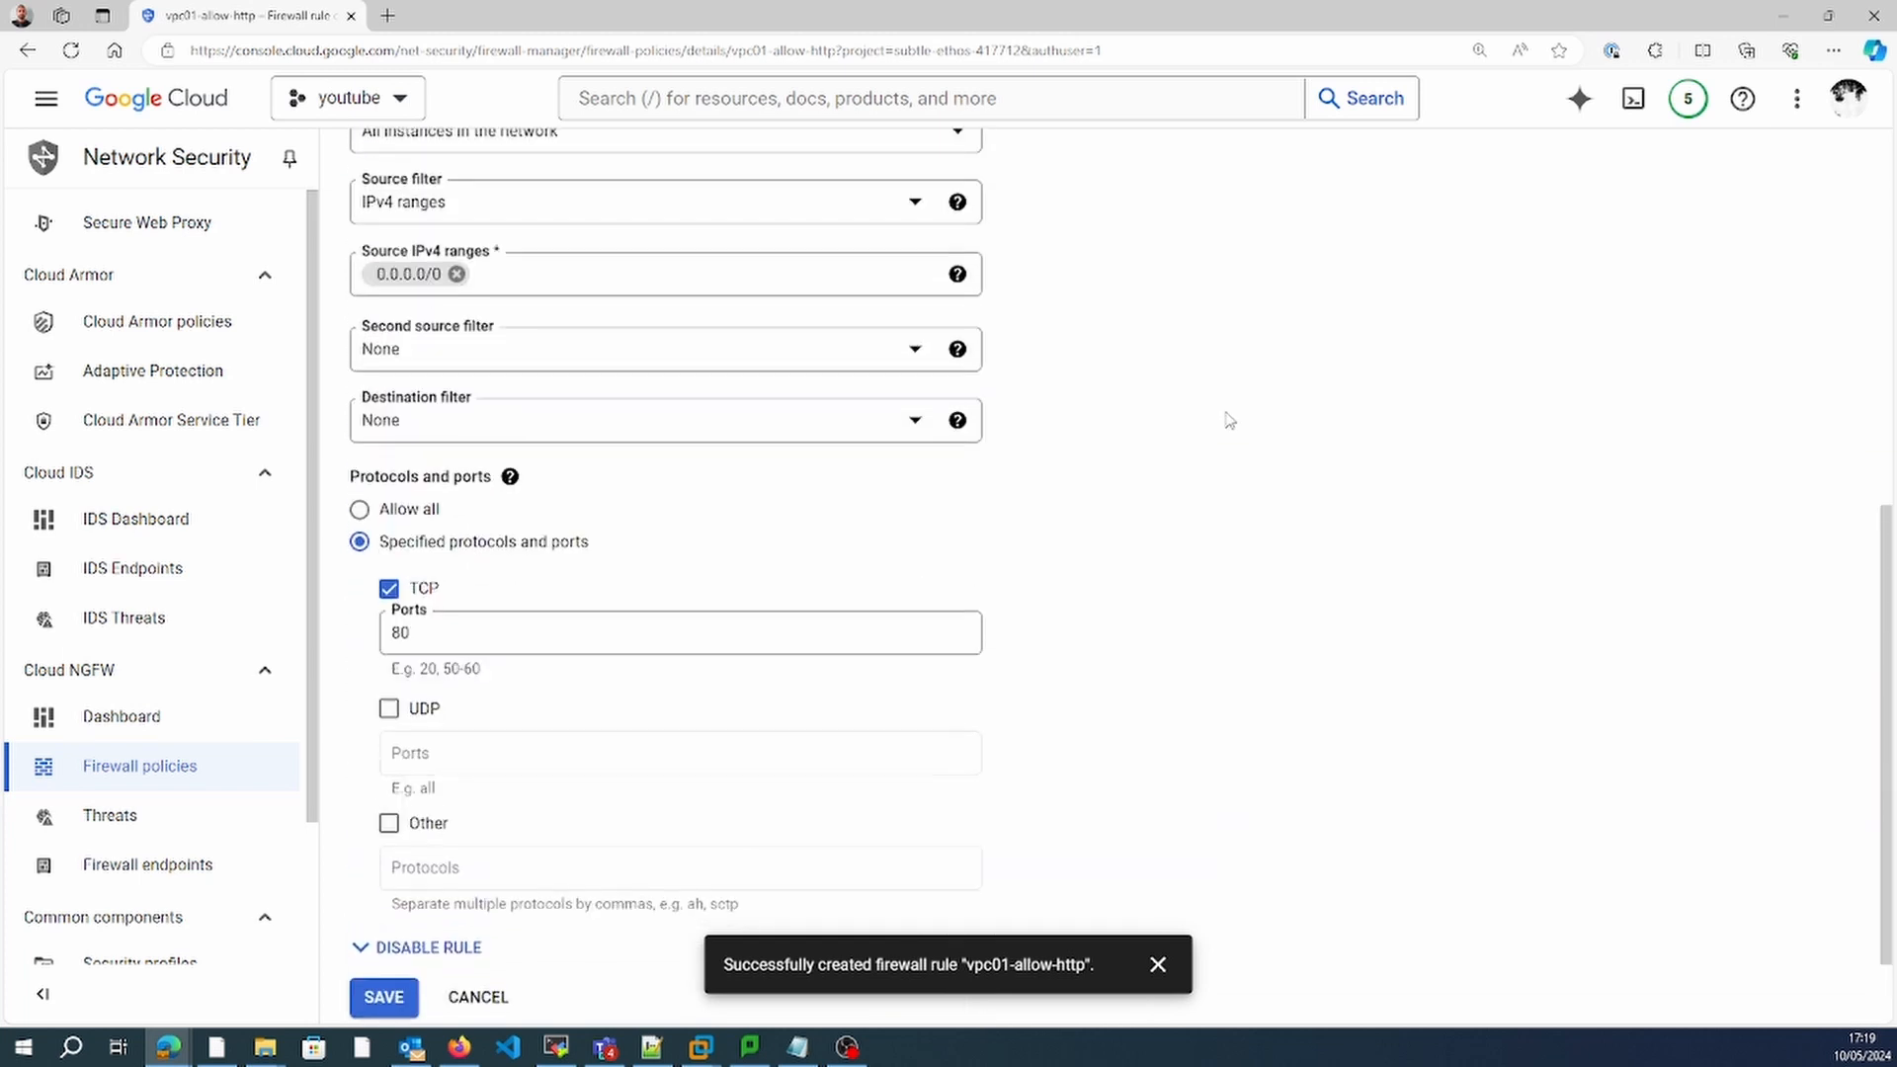
{"action": "scroll", "coordinate": [1227, 420], "scroll_direction": "up", "scroll_amount": 3}
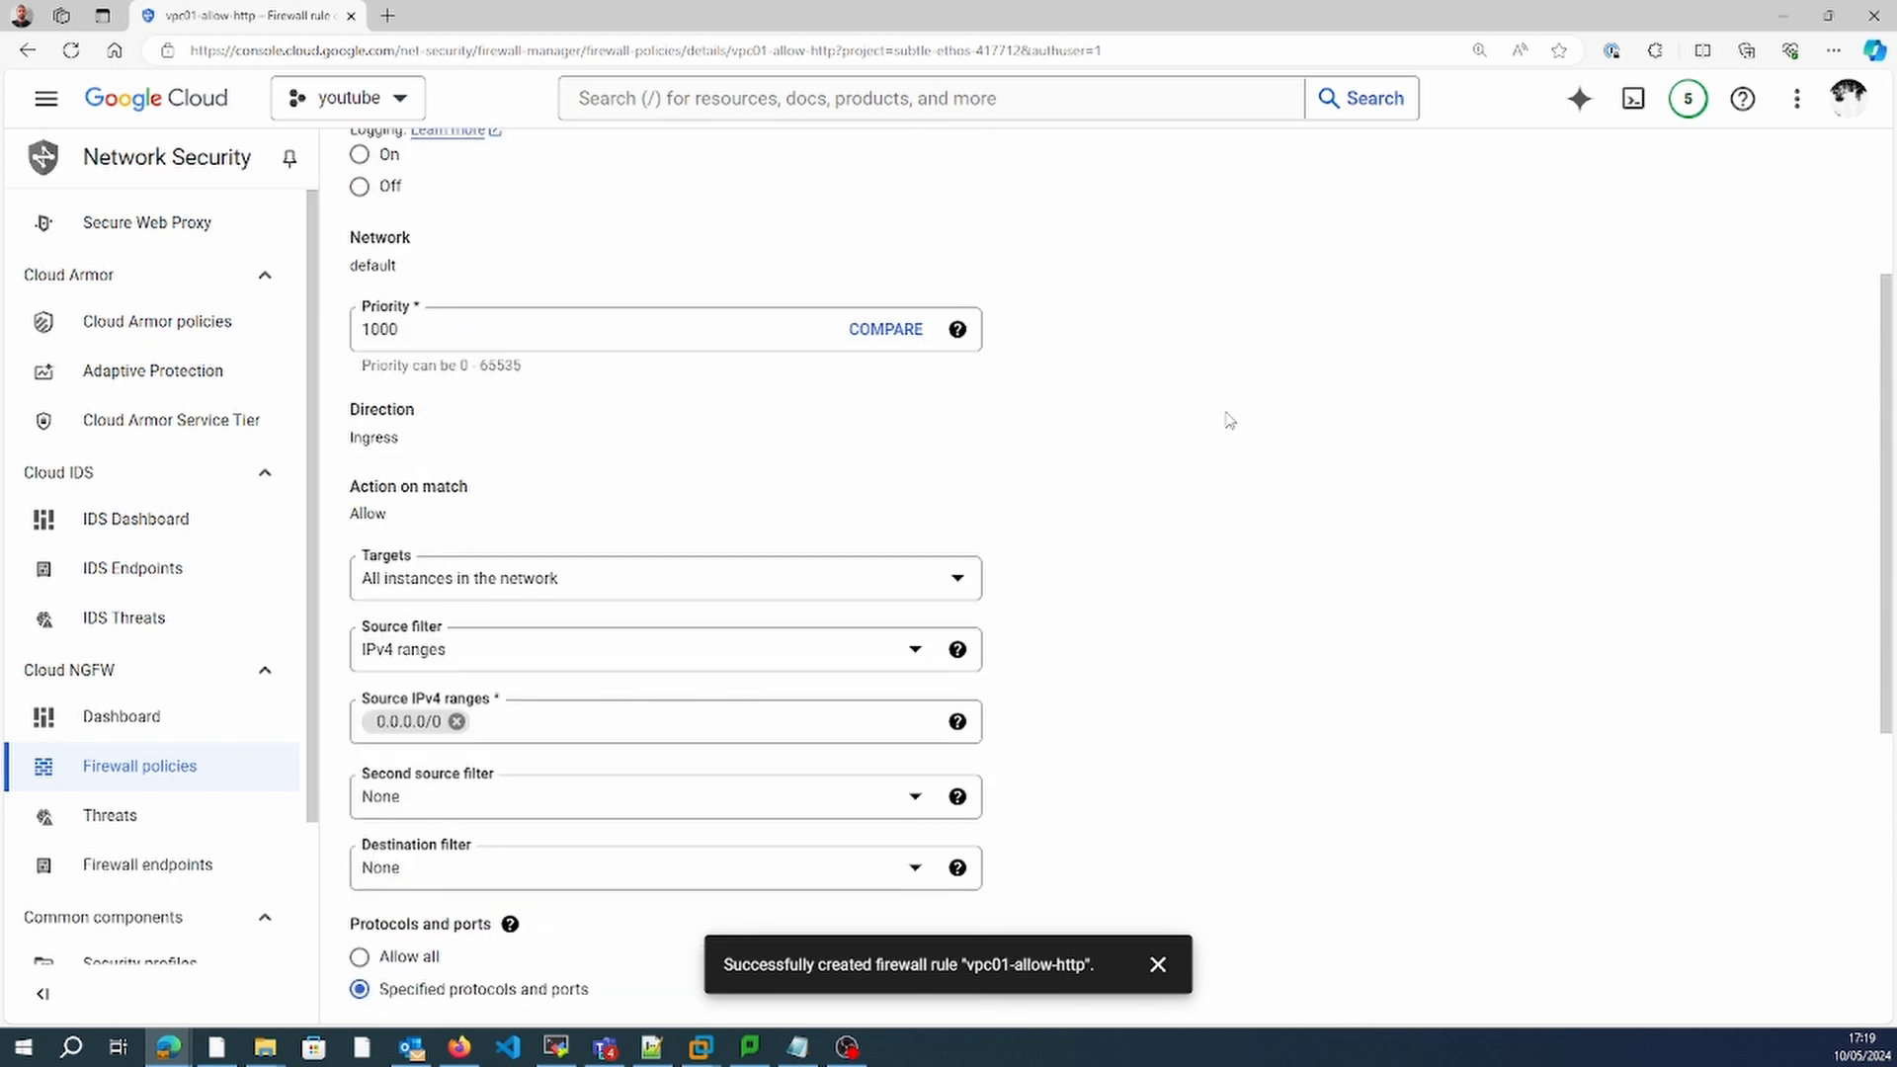
{"action": "scroll", "coordinate": [1228, 420], "scroll_direction": "down", "scroll_amount": 7}
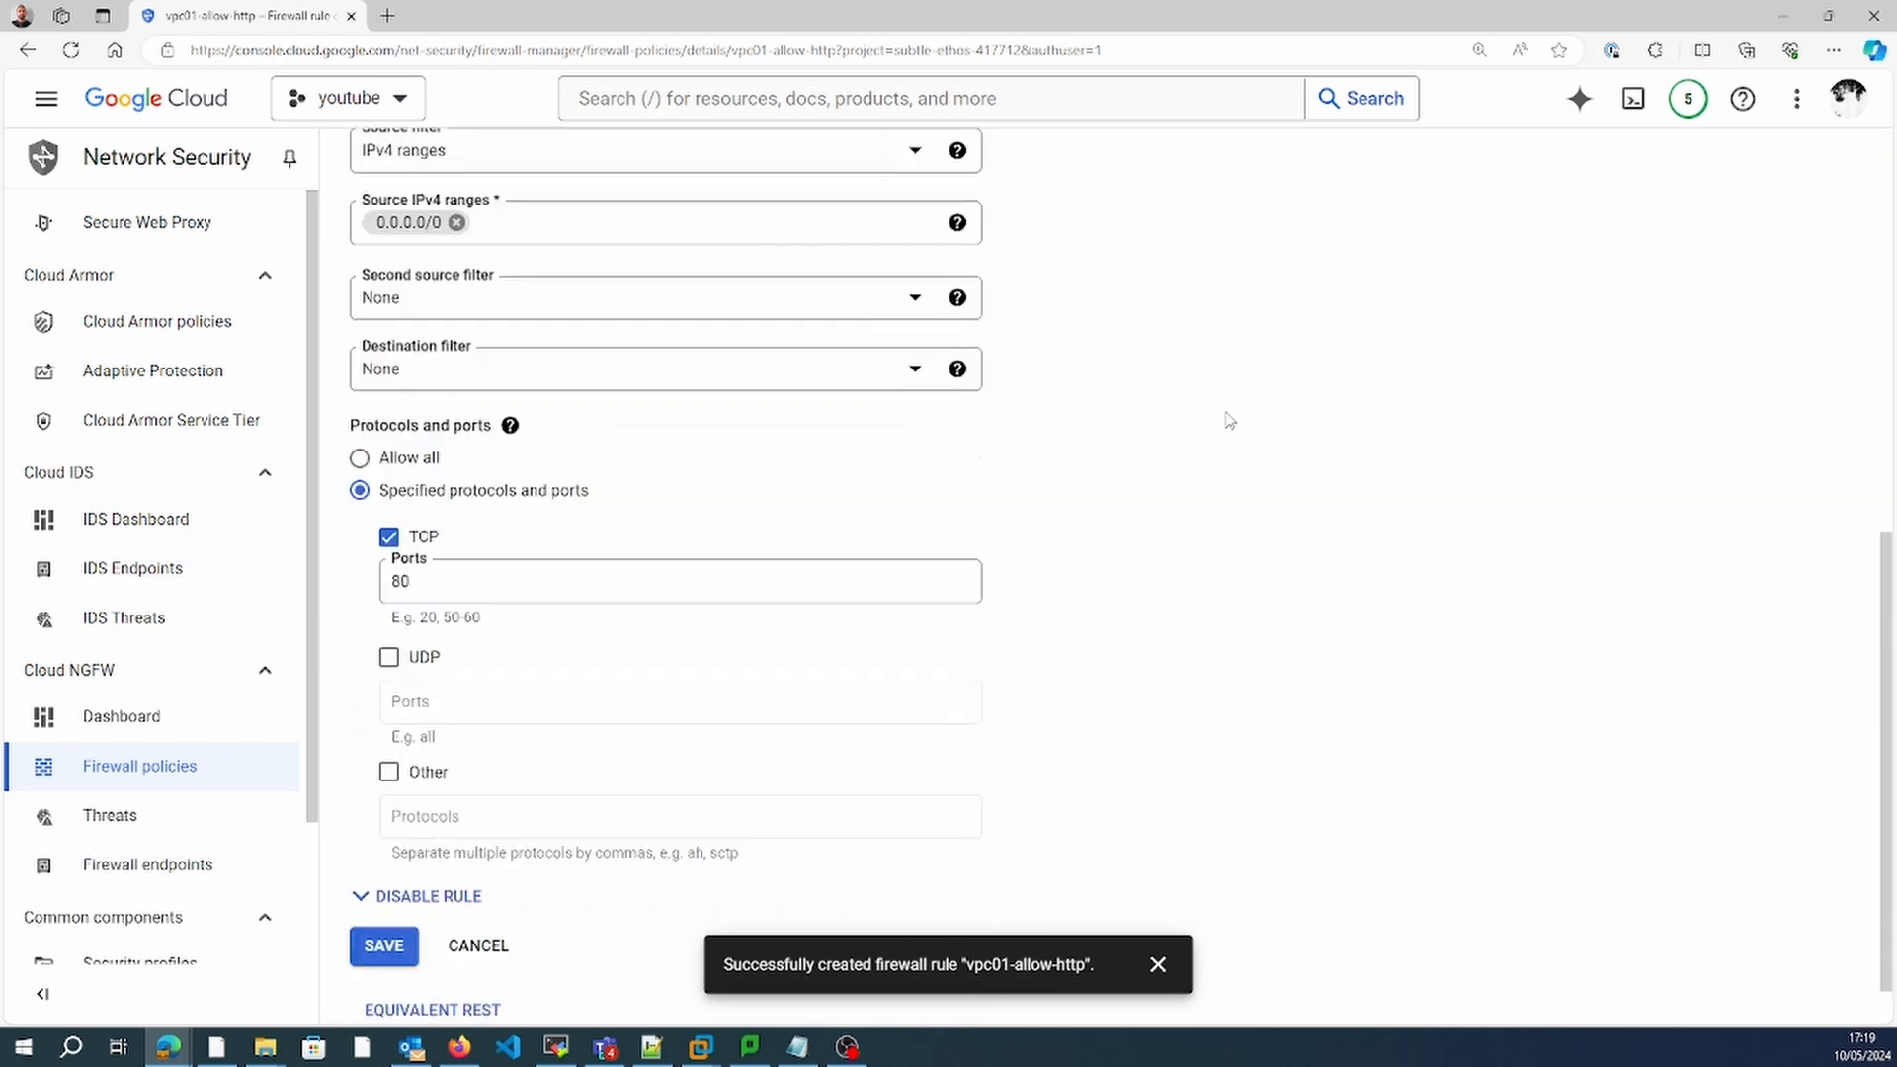
{"action": "scroll", "coordinate": [1227, 423], "scroll_direction": "up", "scroll_amount": 4}
{"action": "scroll", "coordinate": [1129, 570], "scroll_direction": "down", "scroll_amount": 5}
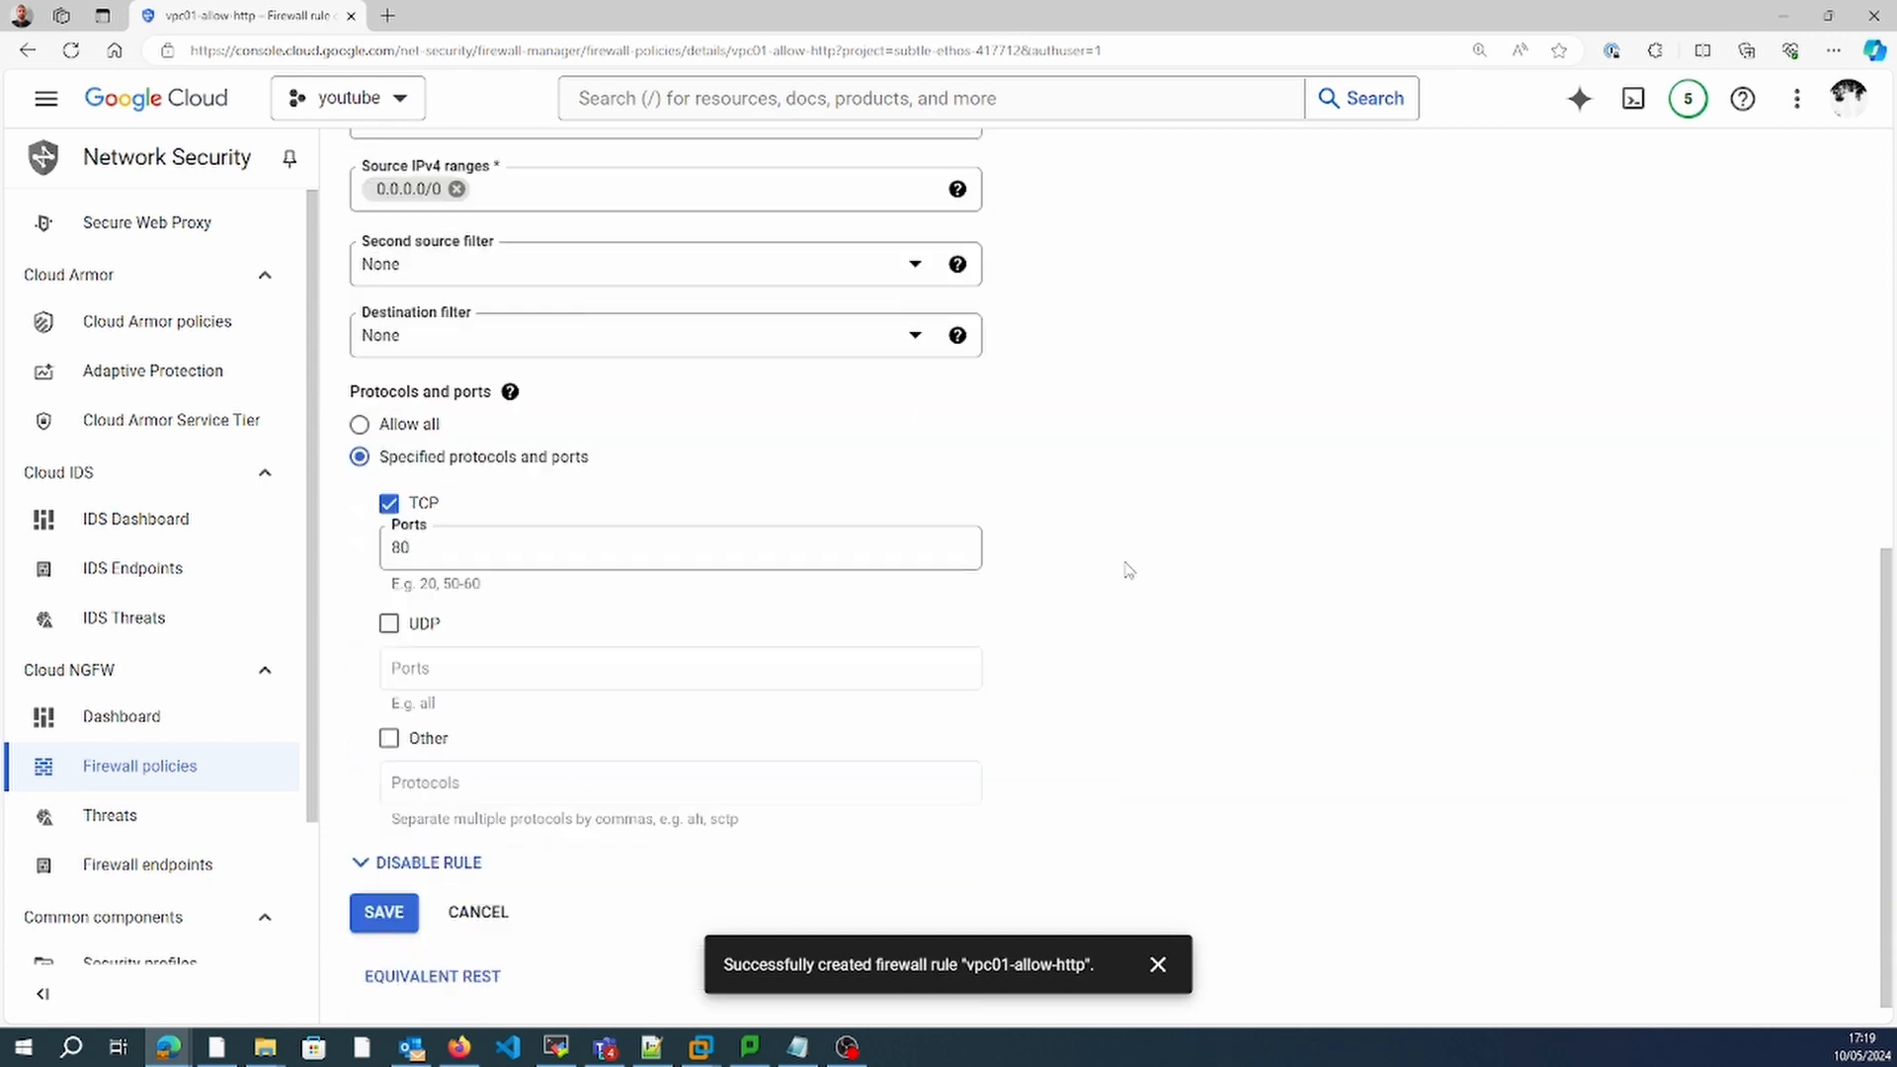
{"action": "scroll", "coordinate": [1128, 570], "scroll_direction": "up", "scroll_amount": 8}
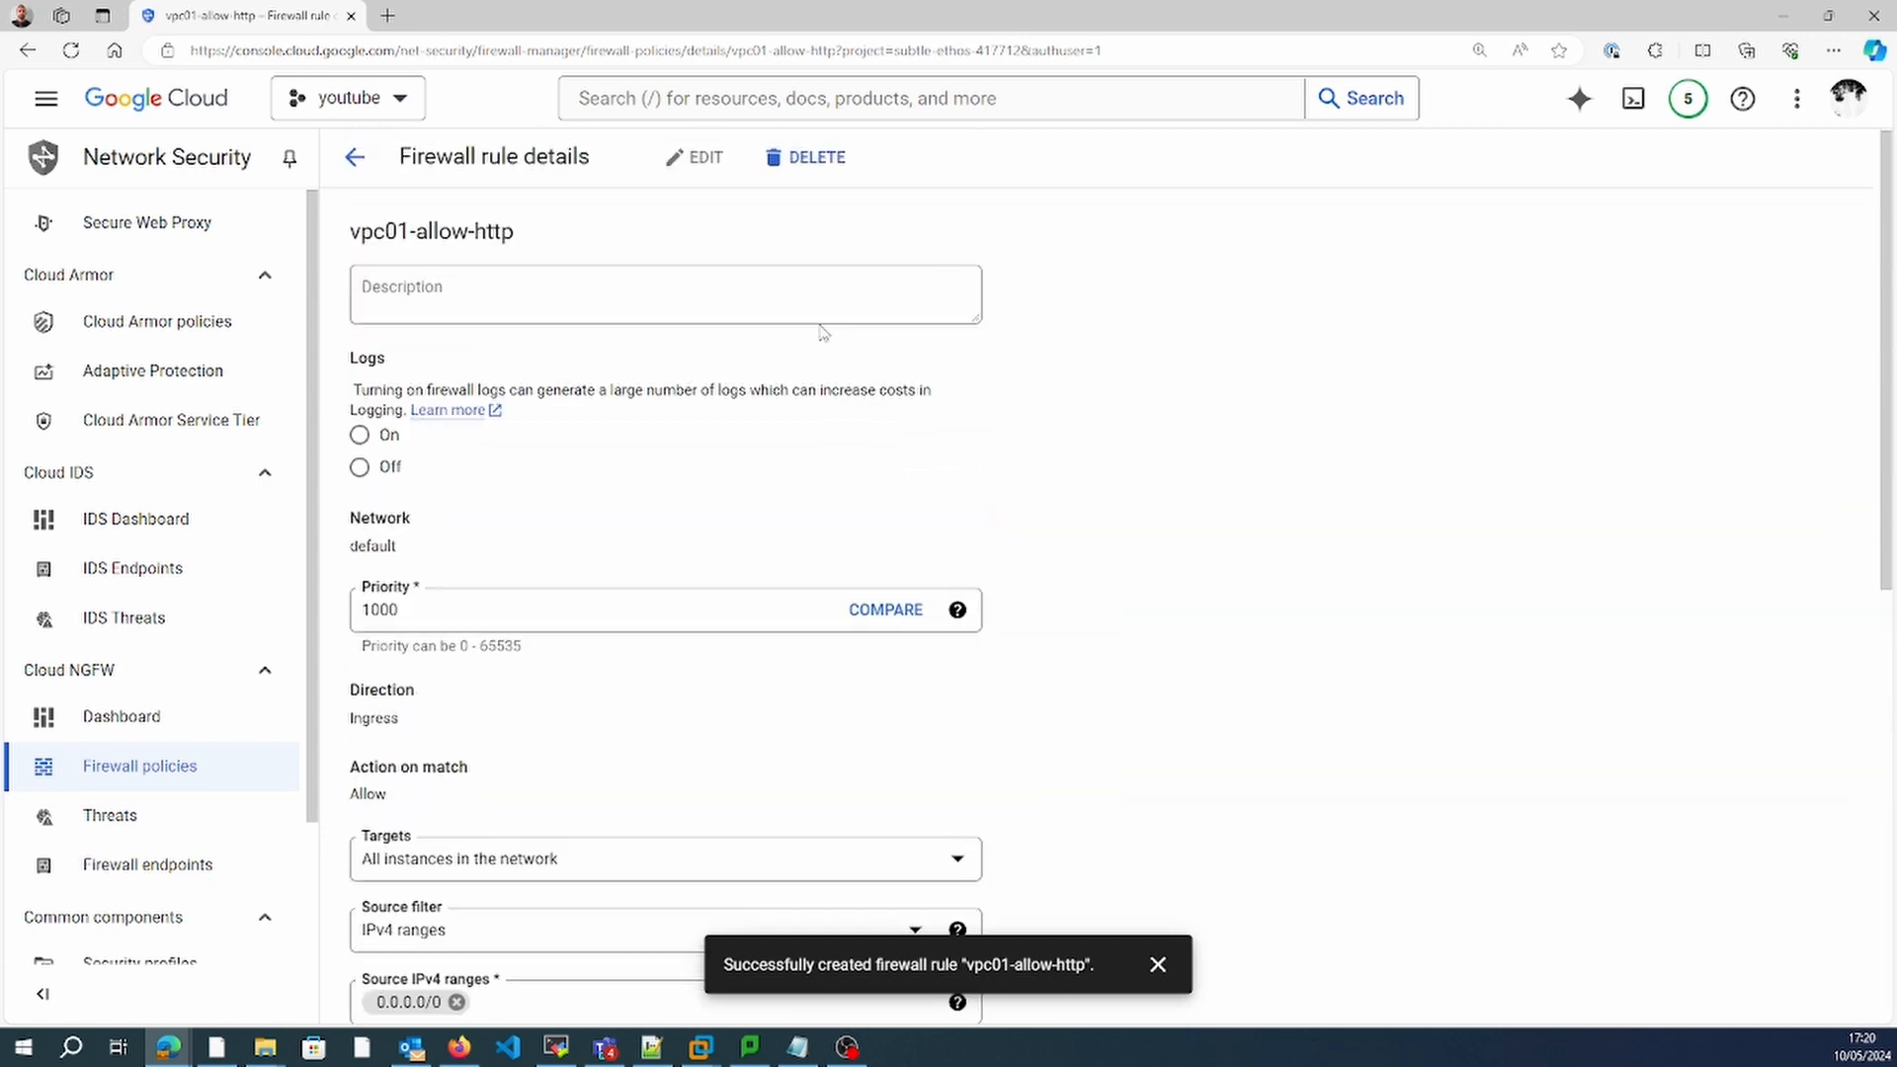
{"action": "scroll", "coordinate": [822, 333], "scroll_direction": "down", "scroll_amount": 2}
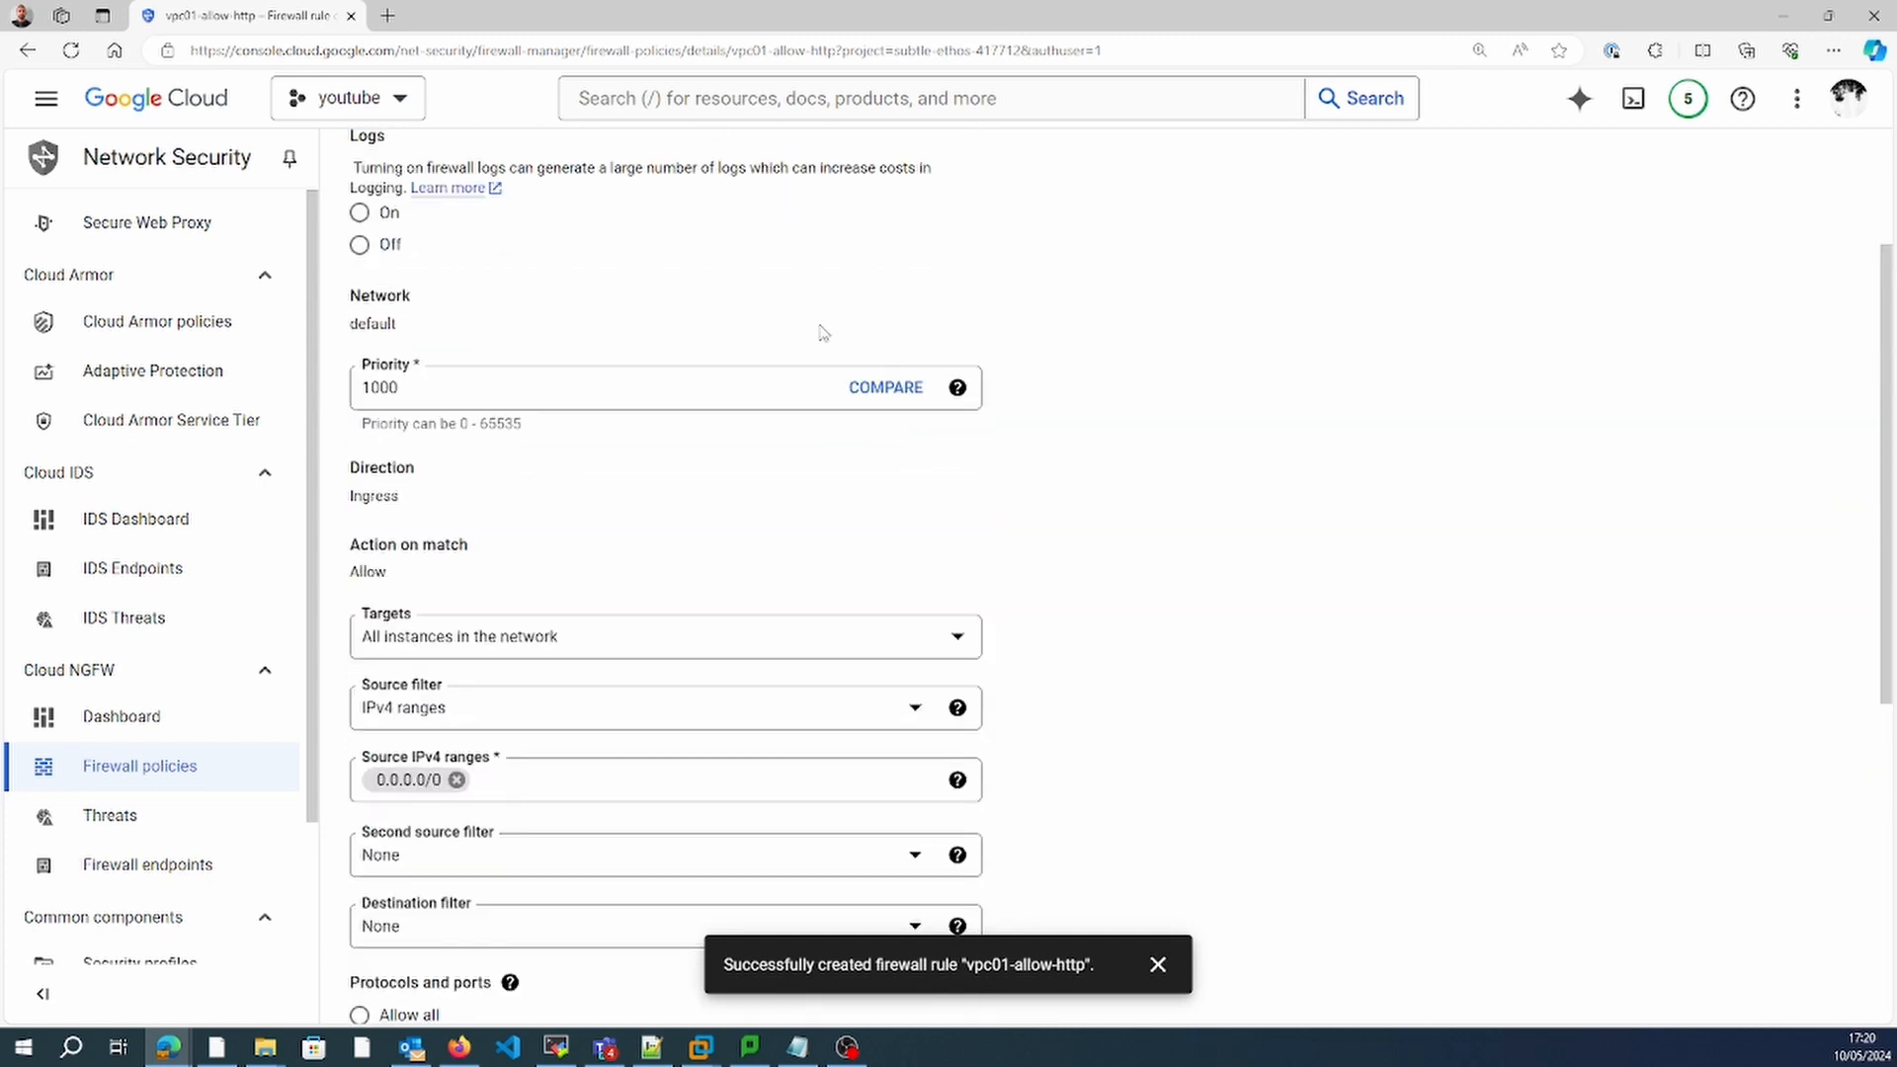
{"action": "double_click", "coordinate": [375, 322]}
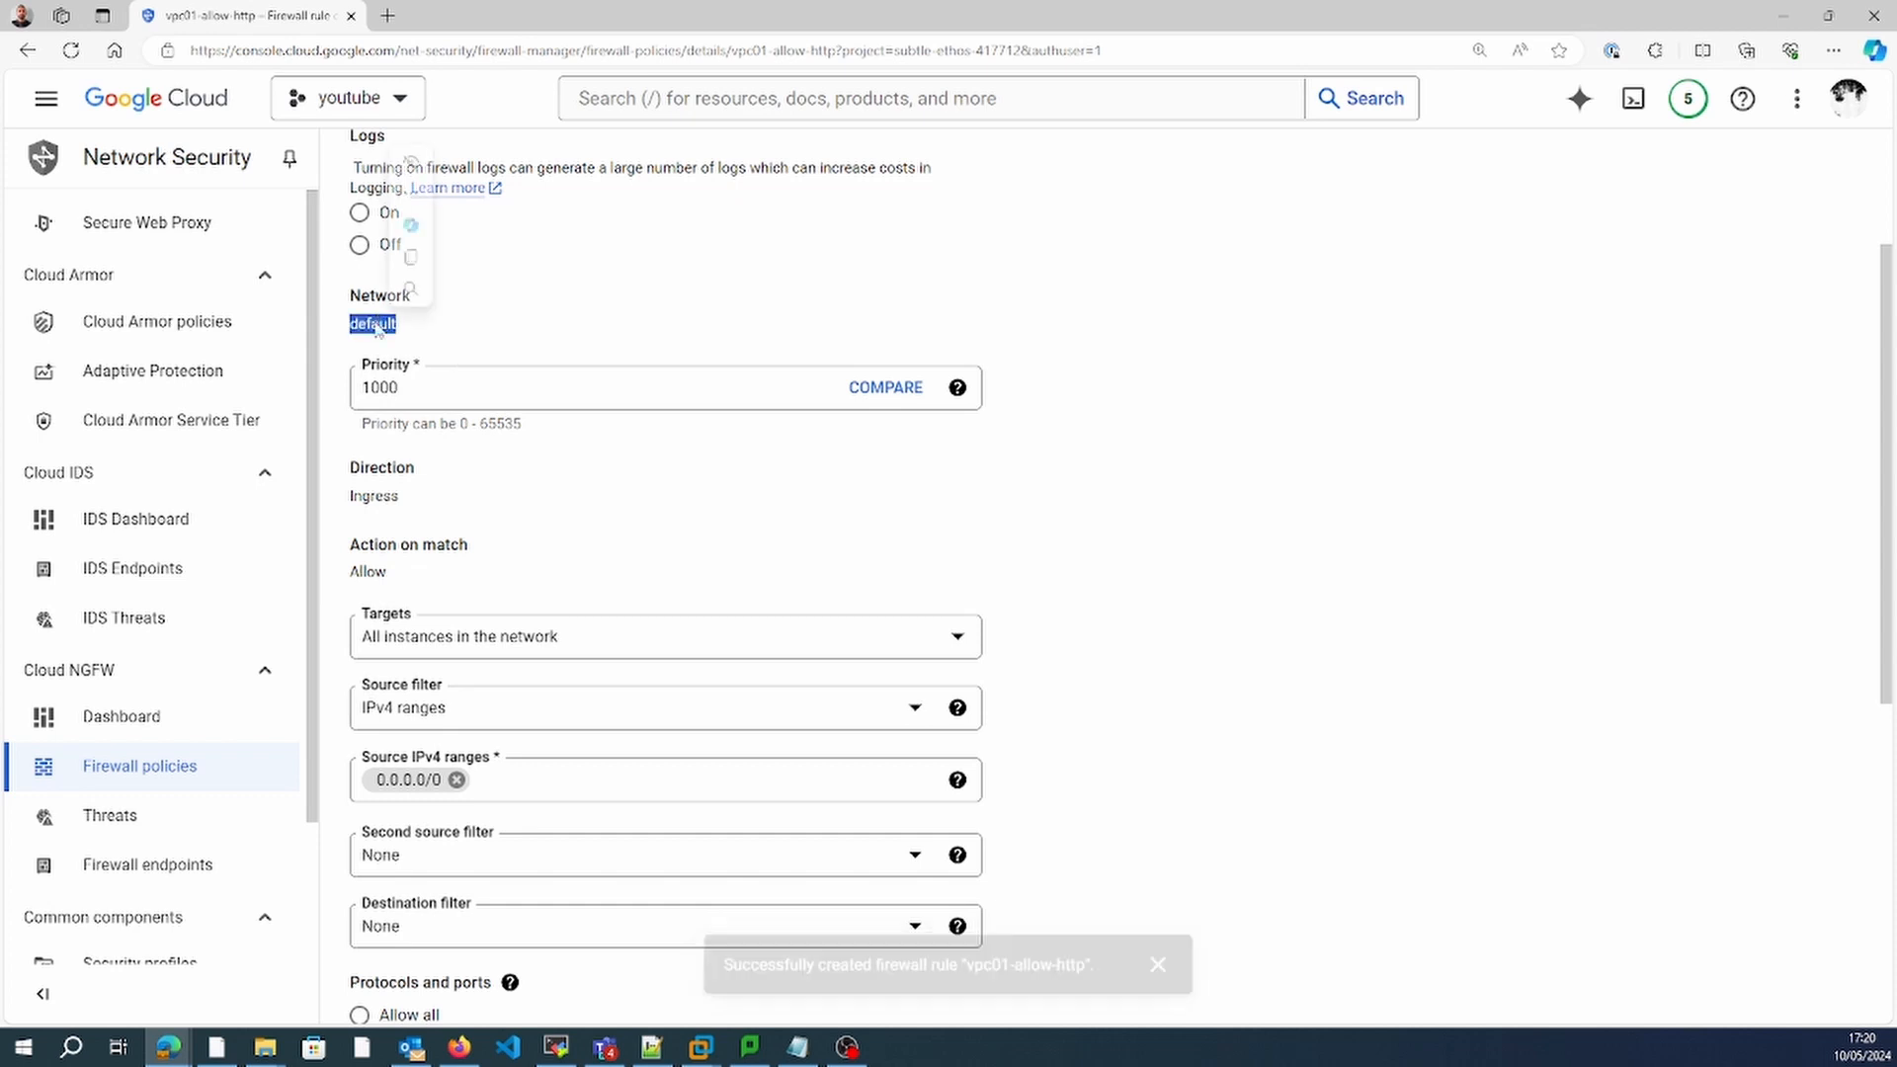
Delete the vpc01-allow-http firewall rule and confirm the deletion.
{"action": "left_click", "coordinate": [737, 319]}
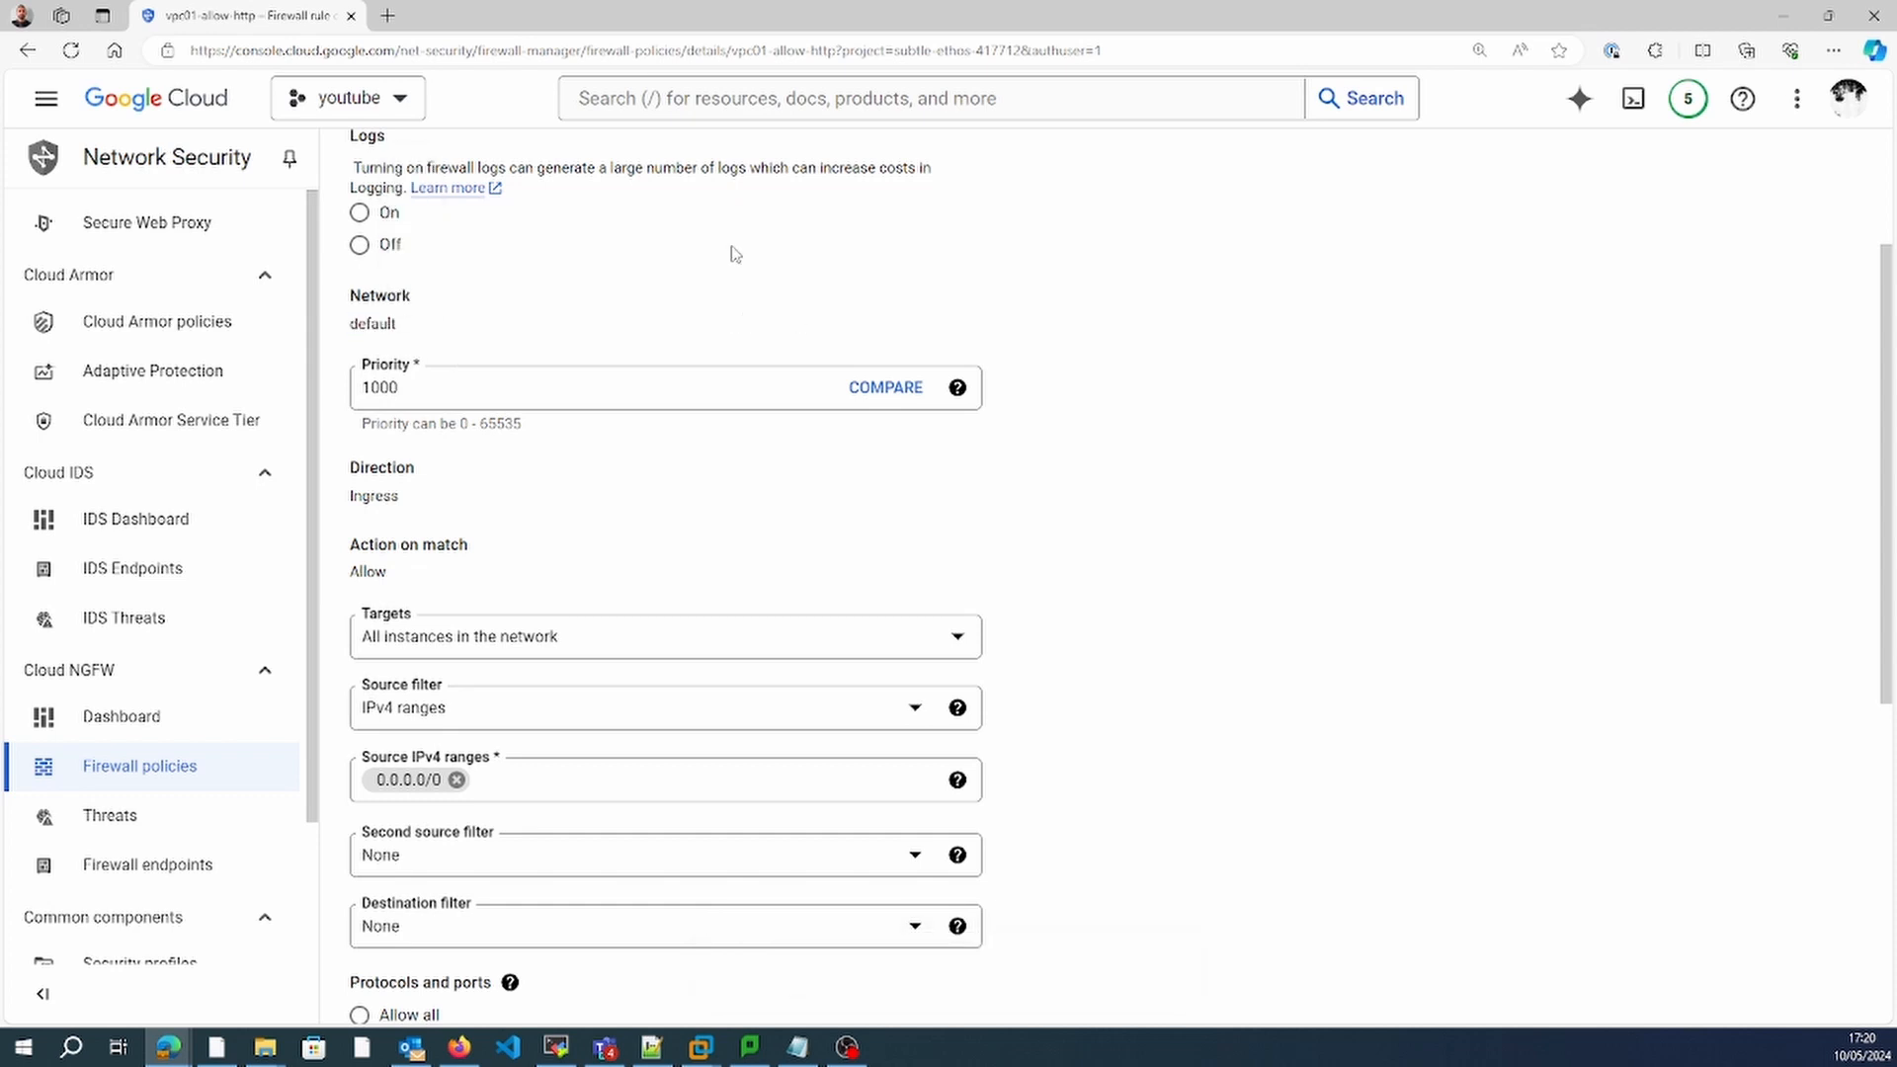
{"action": "scroll", "coordinate": [929, 359], "scroll_direction": "up", "scroll_amount": 3}
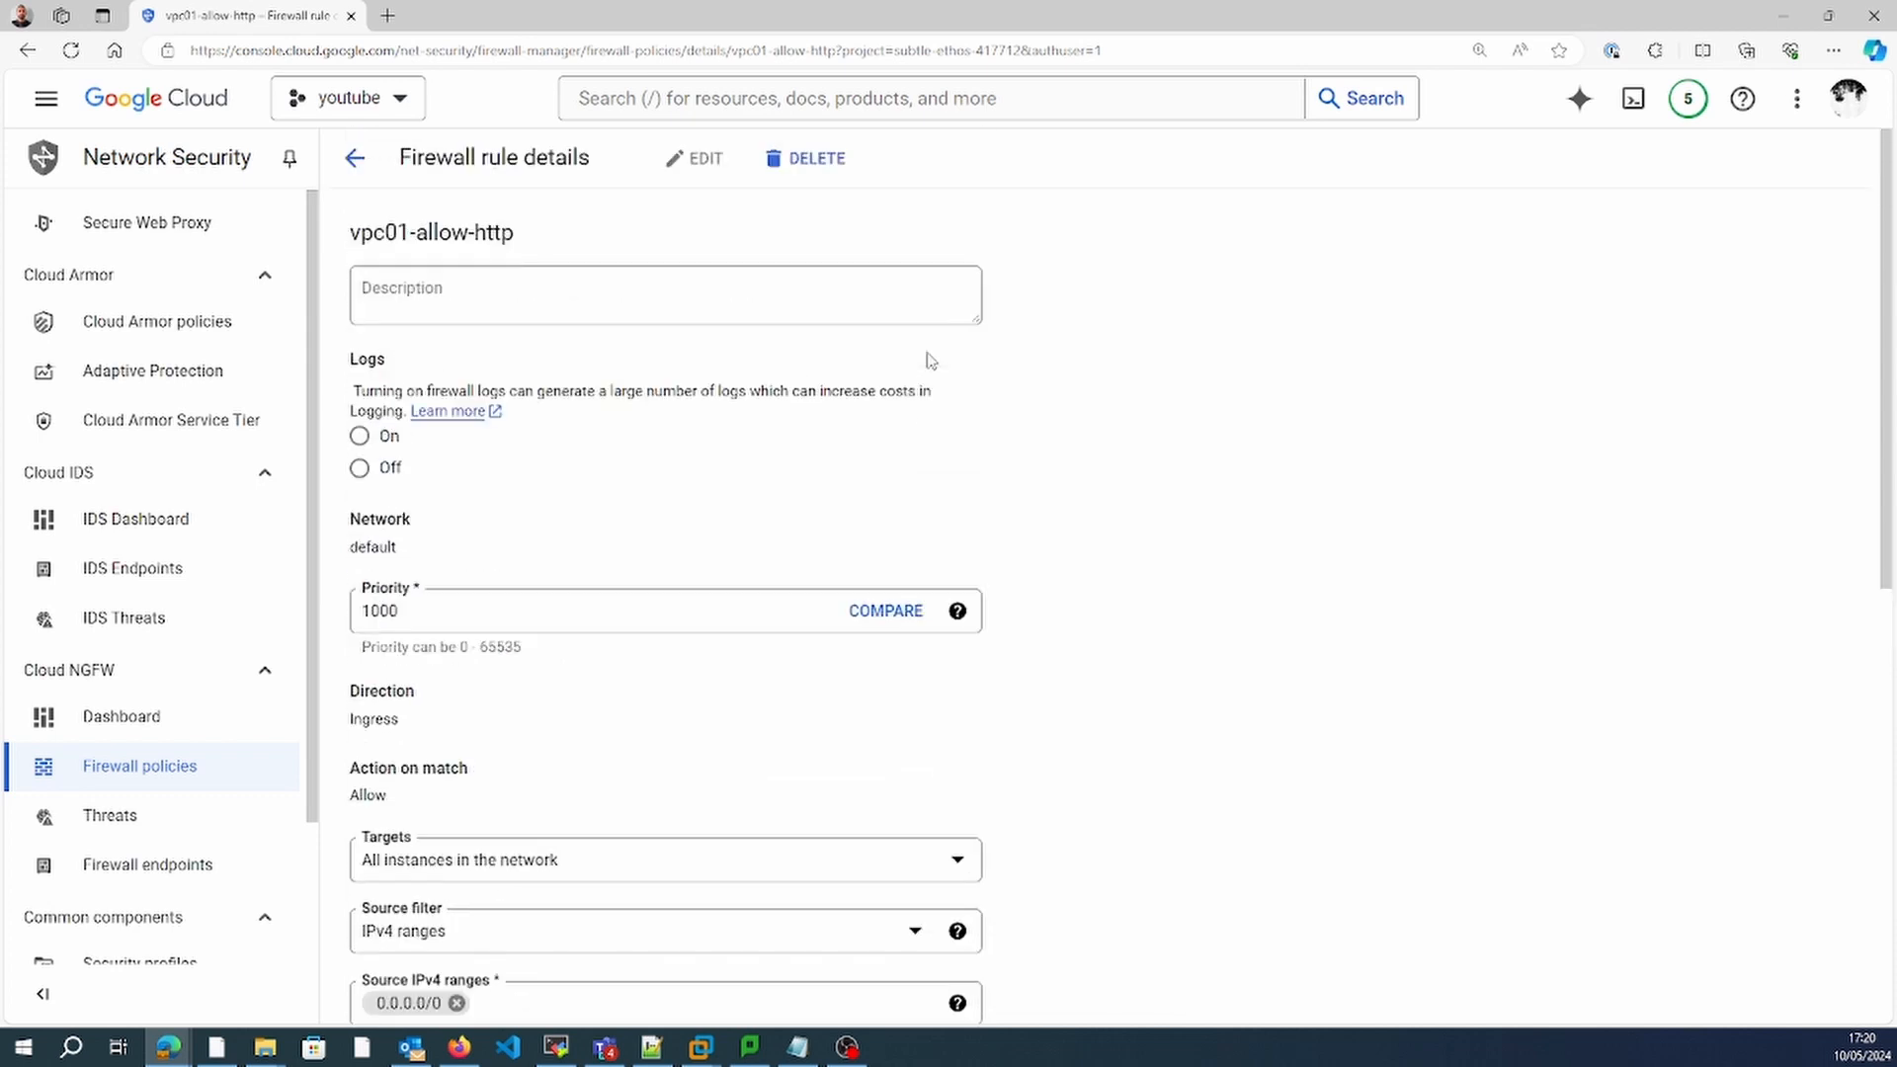
{"action": "left_click", "coordinate": [813, 163]}
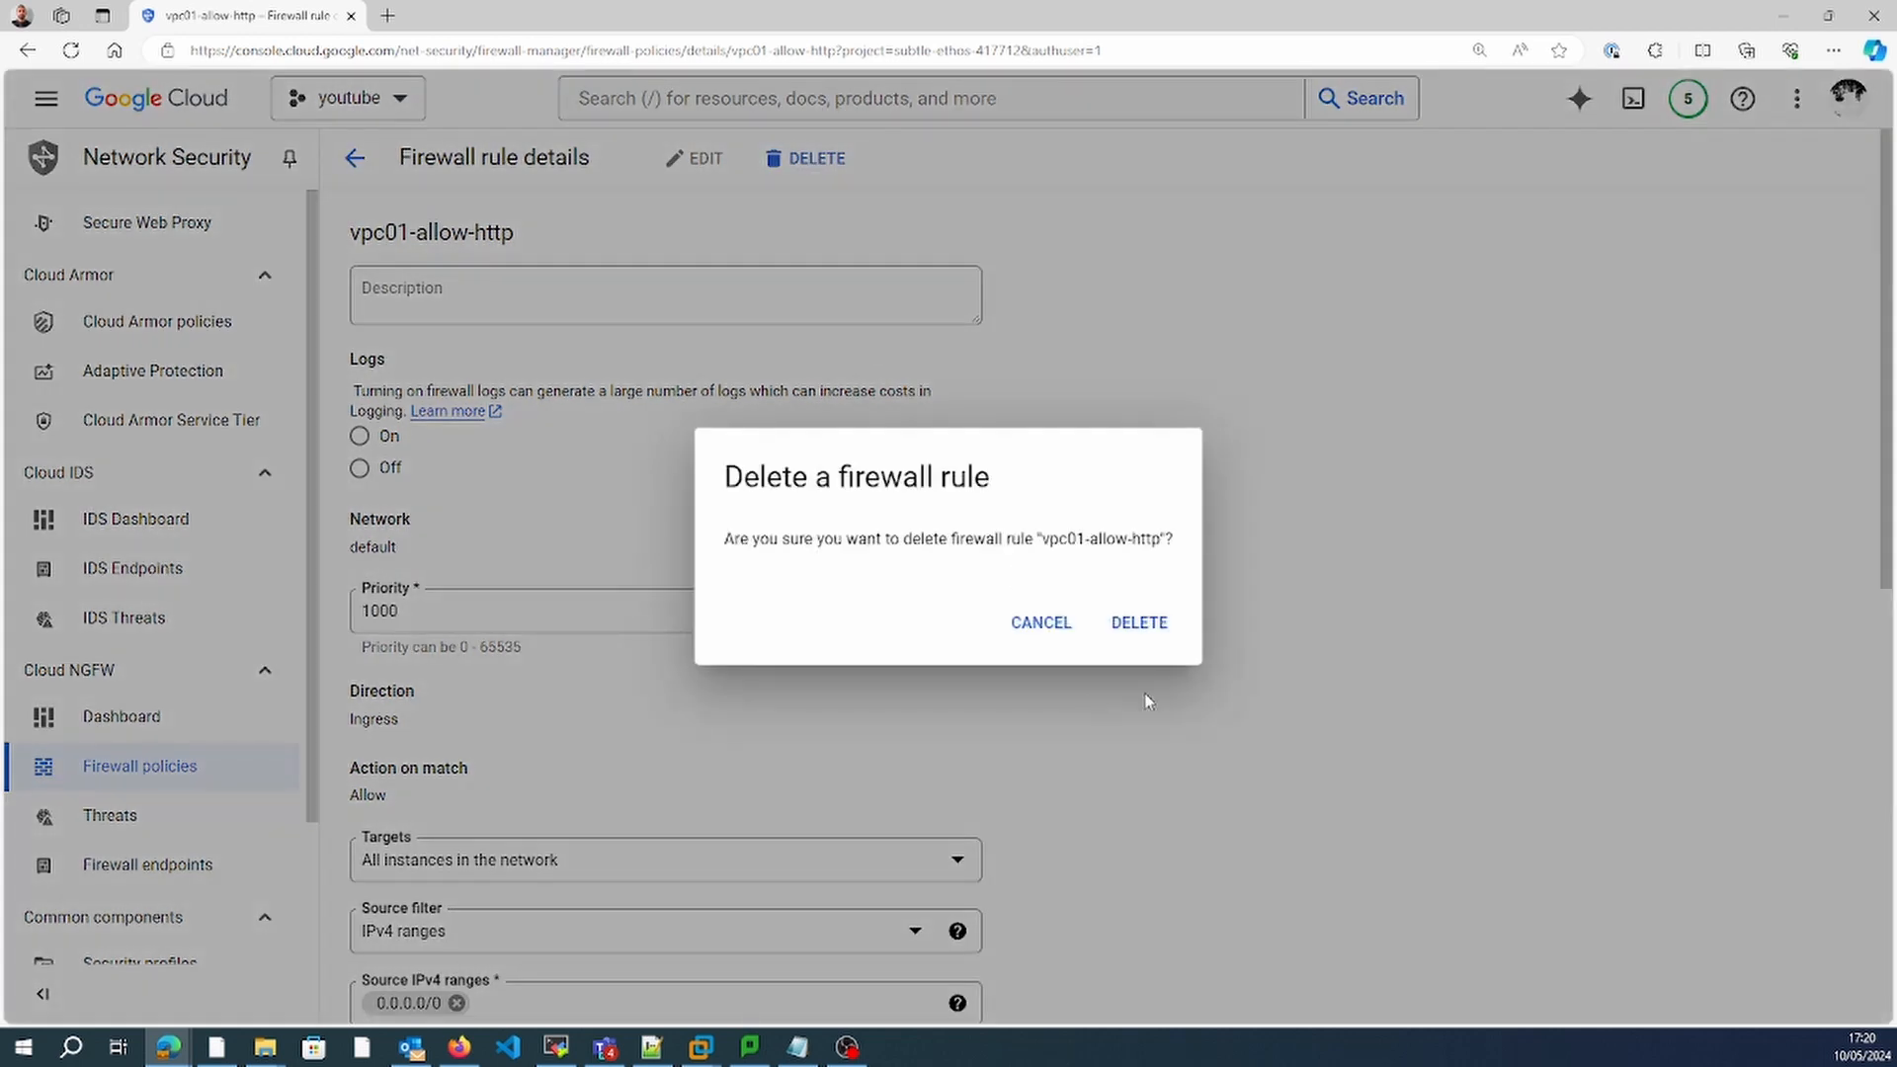
{"action": "left_click", "coordinate": [1138, 624]}
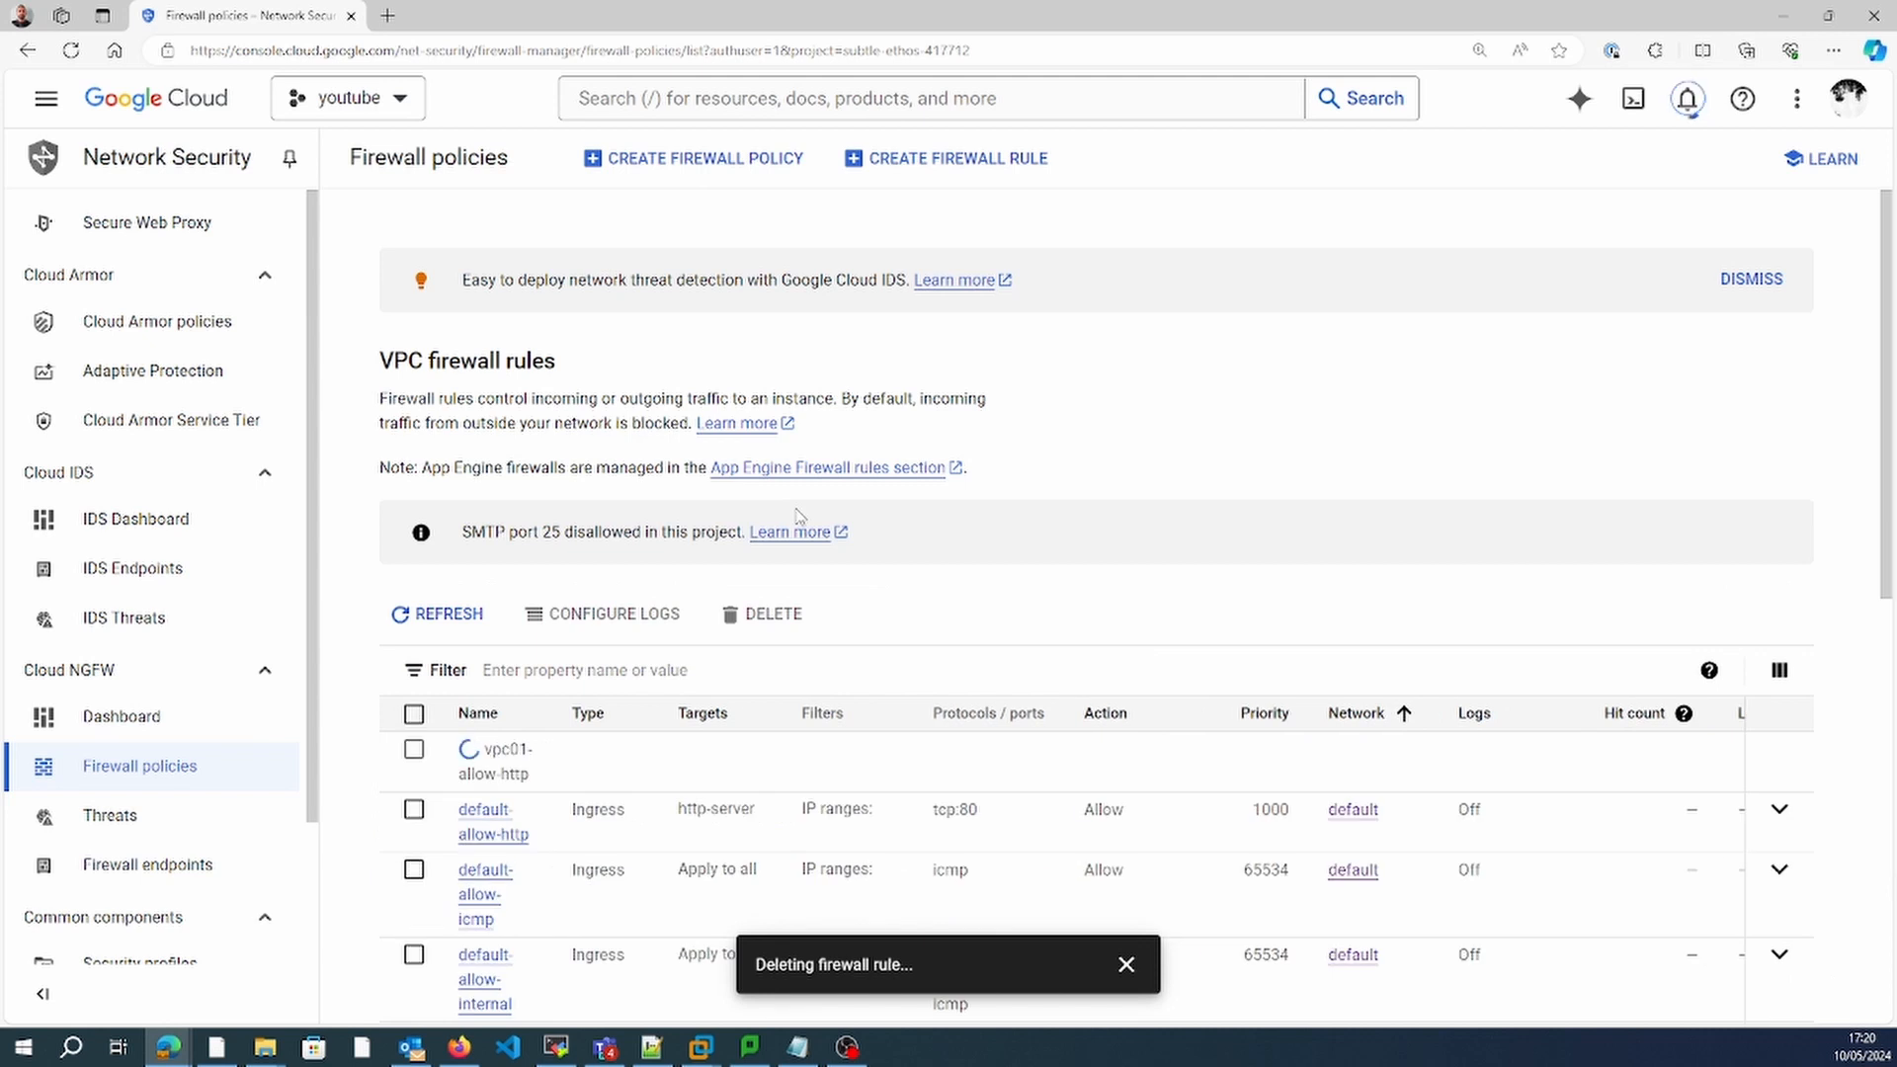
Start a new firewall rule named vpc01-http-allowed and assign it to the vpc01 network.
{"action": "left_click", "coordinate": [922, 165]}
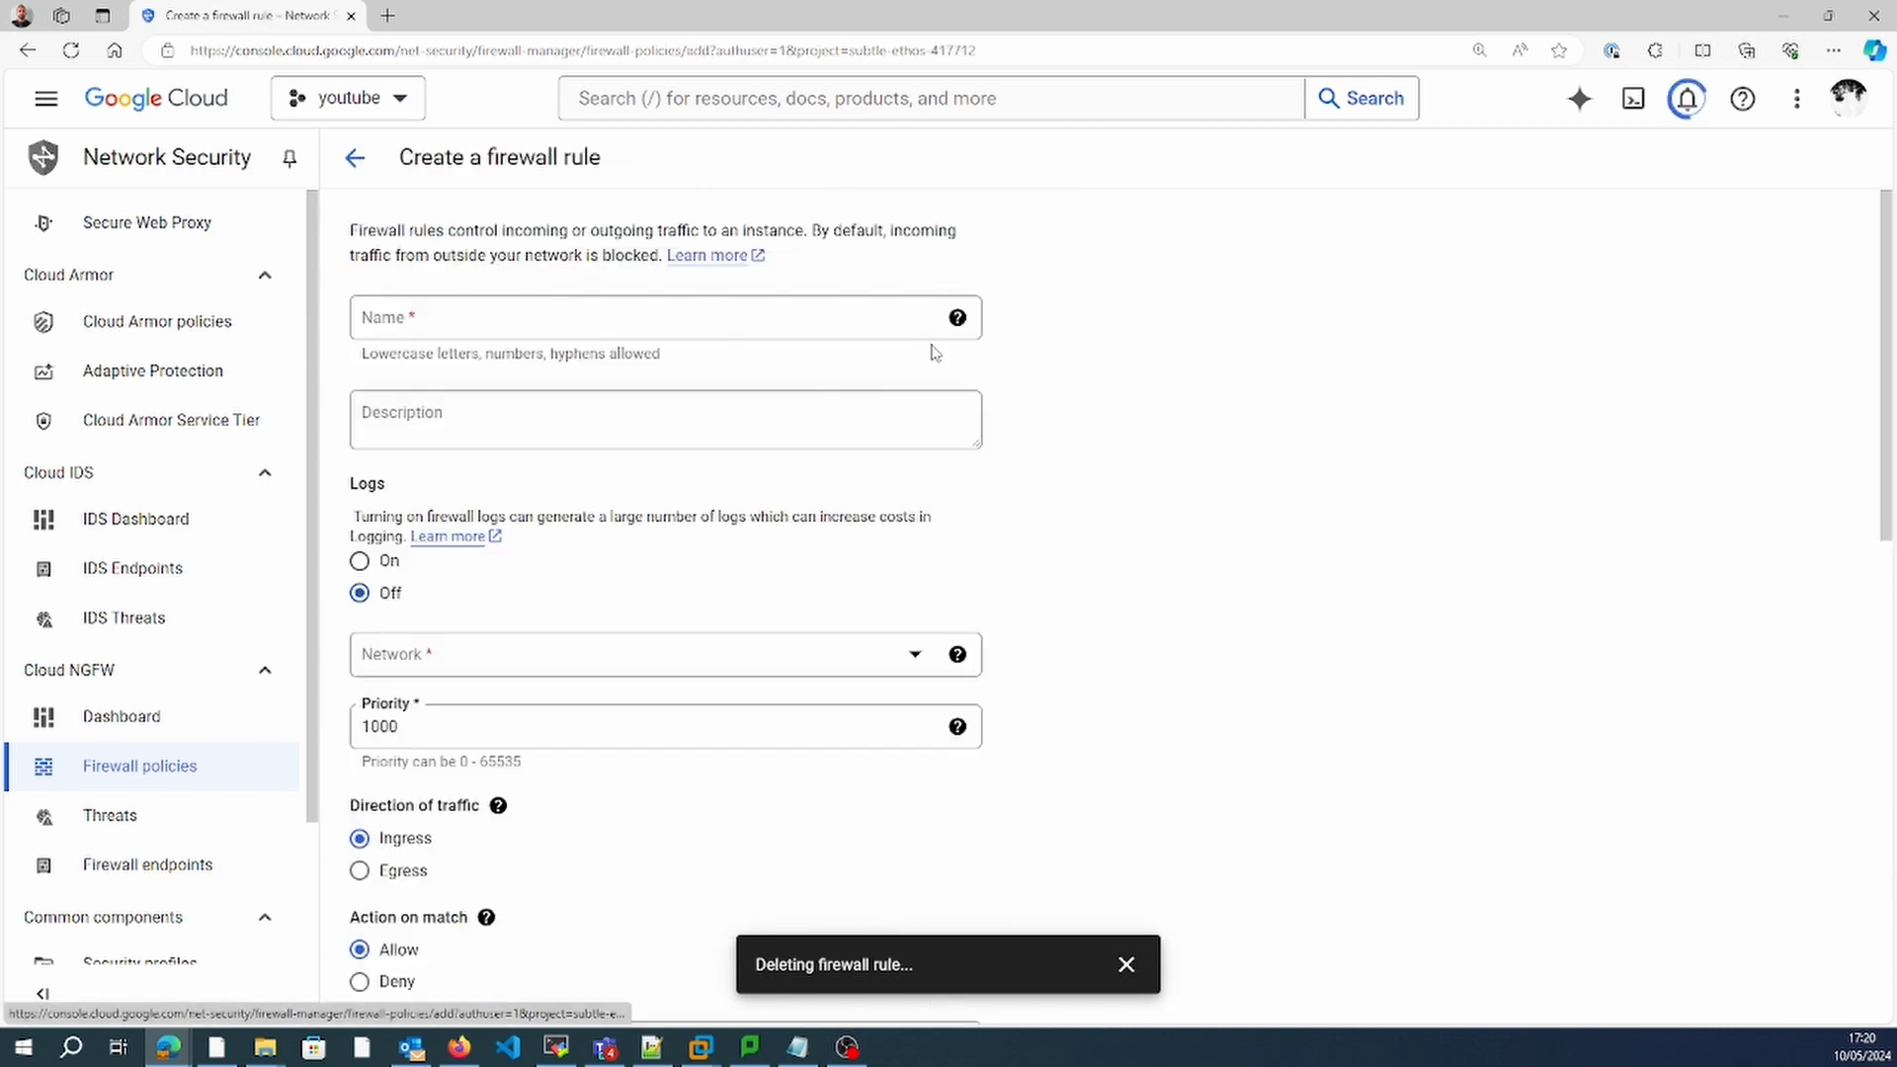
{"action": "left_click", "coordinate": [574, 330]}
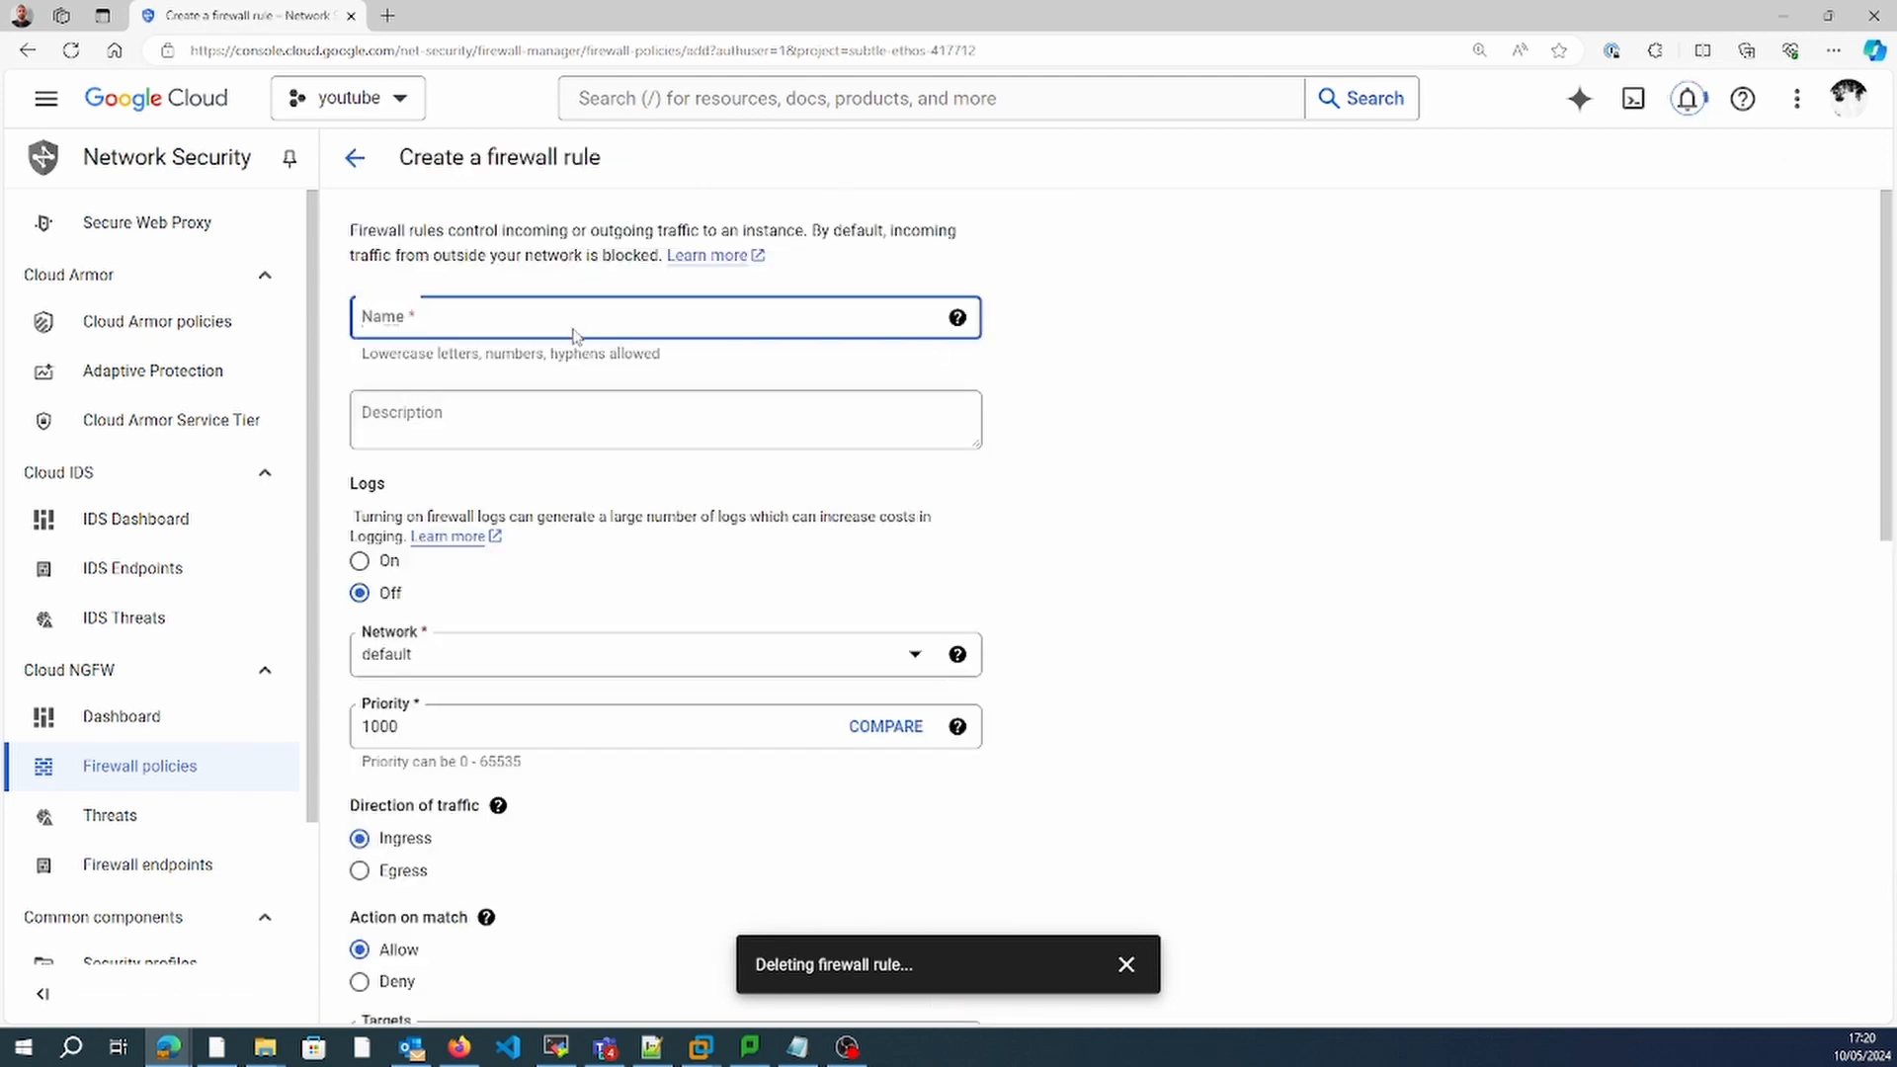
{"action": "type", "text": "bvp"}
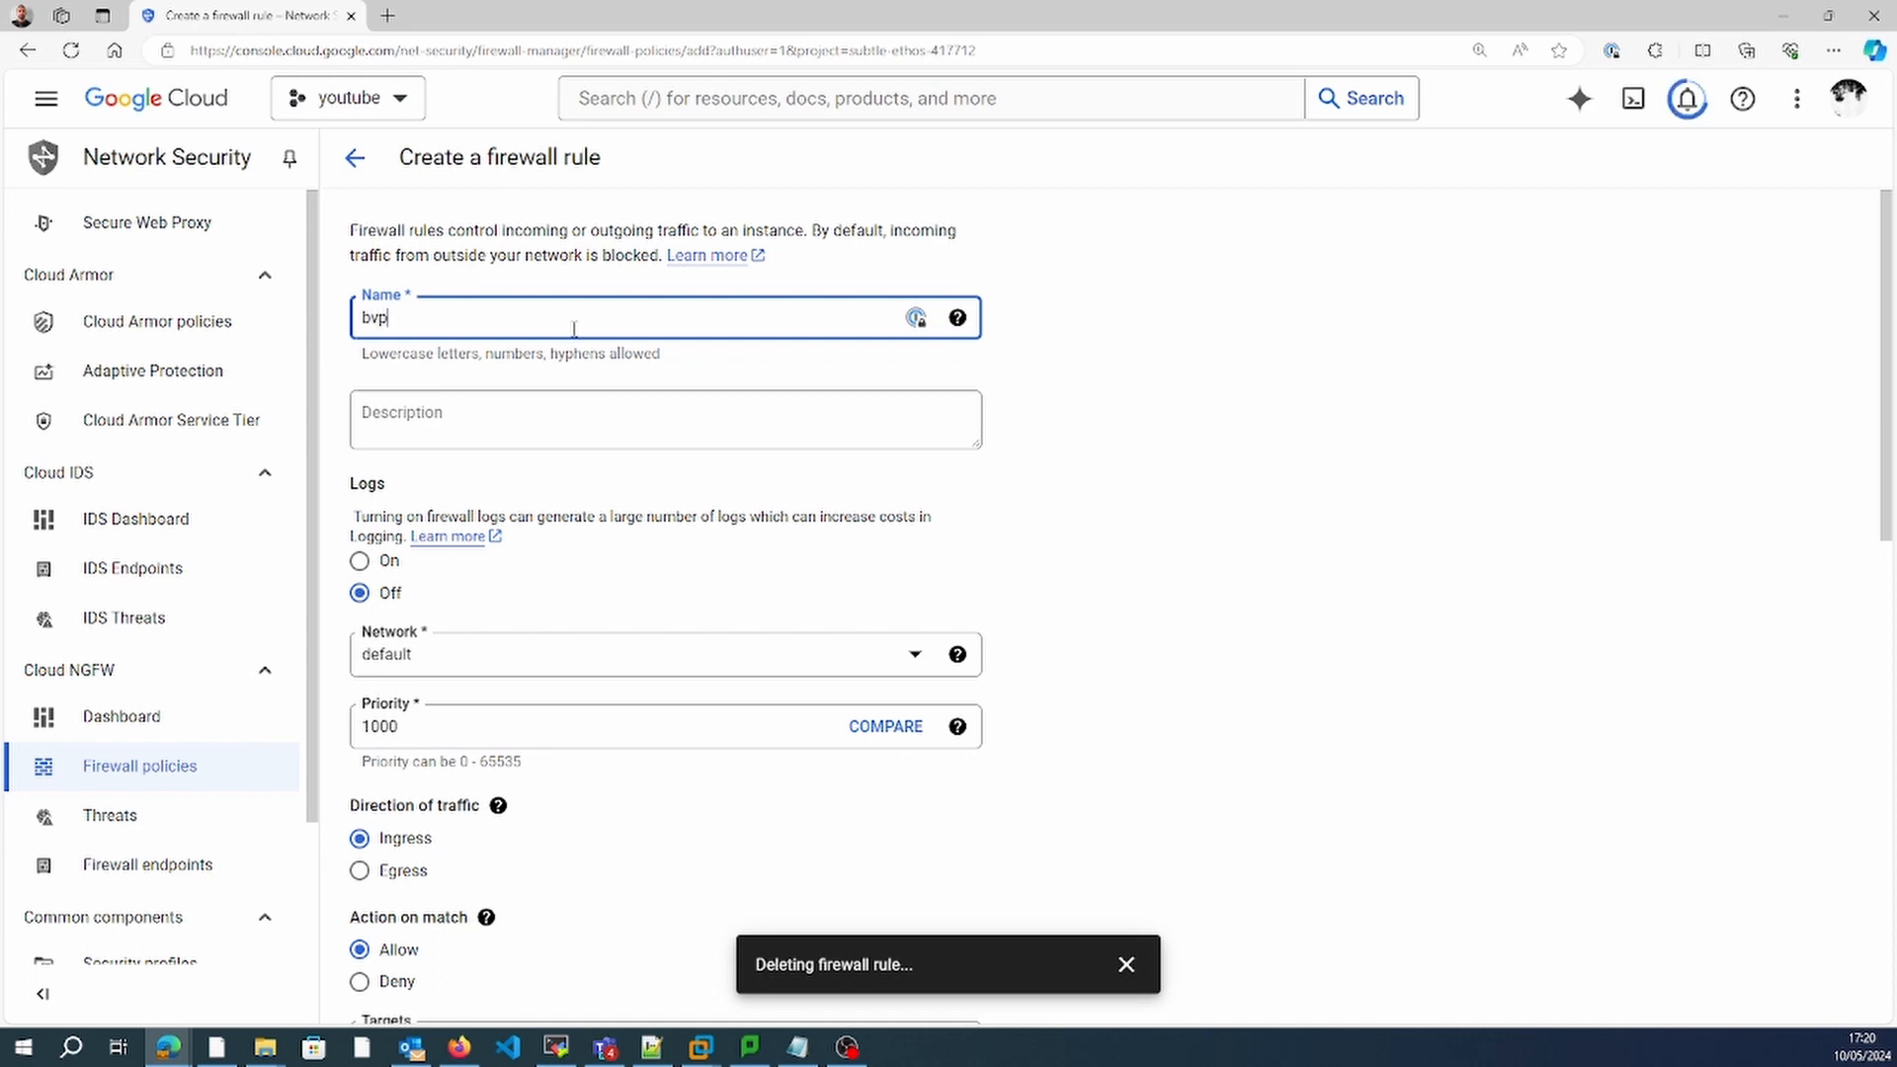
{"action": "key", "text": "BackSpace"}
{"action": "key", "text": "BackSpace"}
{"action": "key", "text": "BackSpace"}
{"action": "type", "text": "vpc01-"}
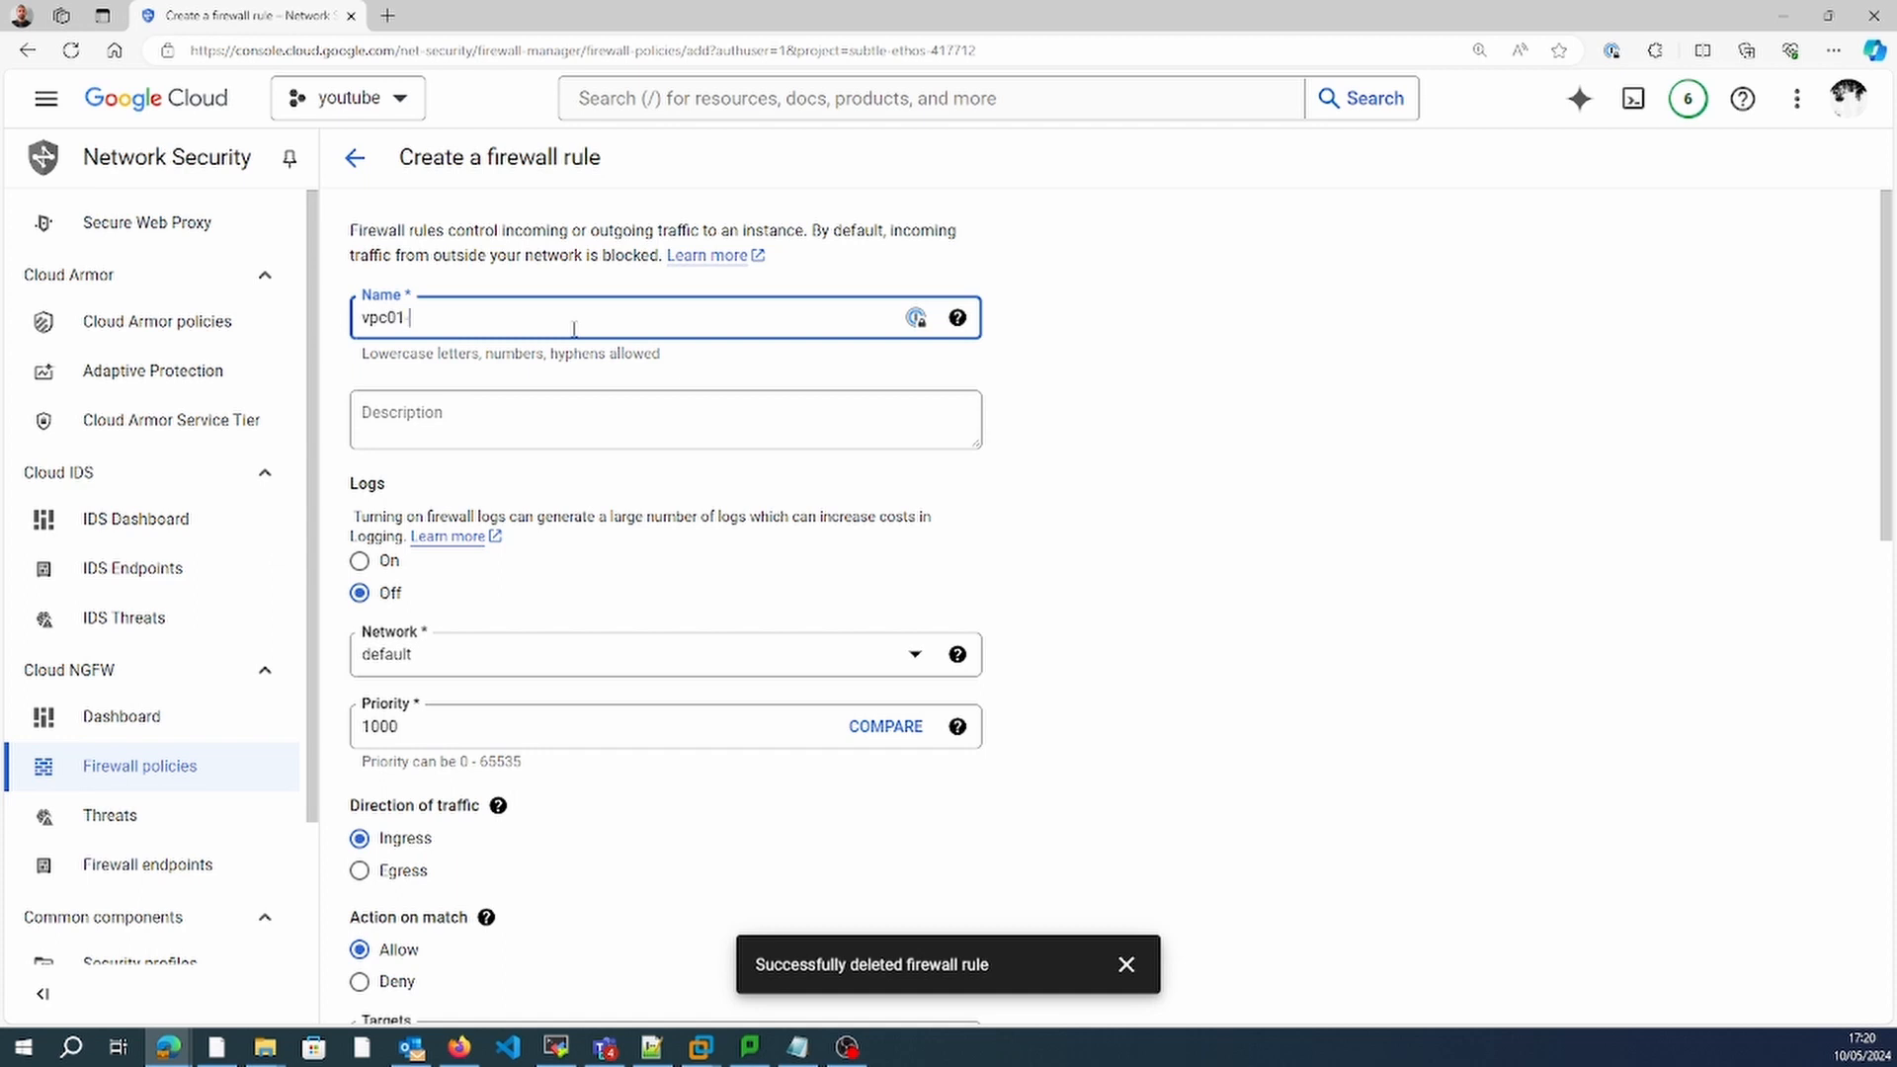
{"action": "type", "text": "http-allowed"}
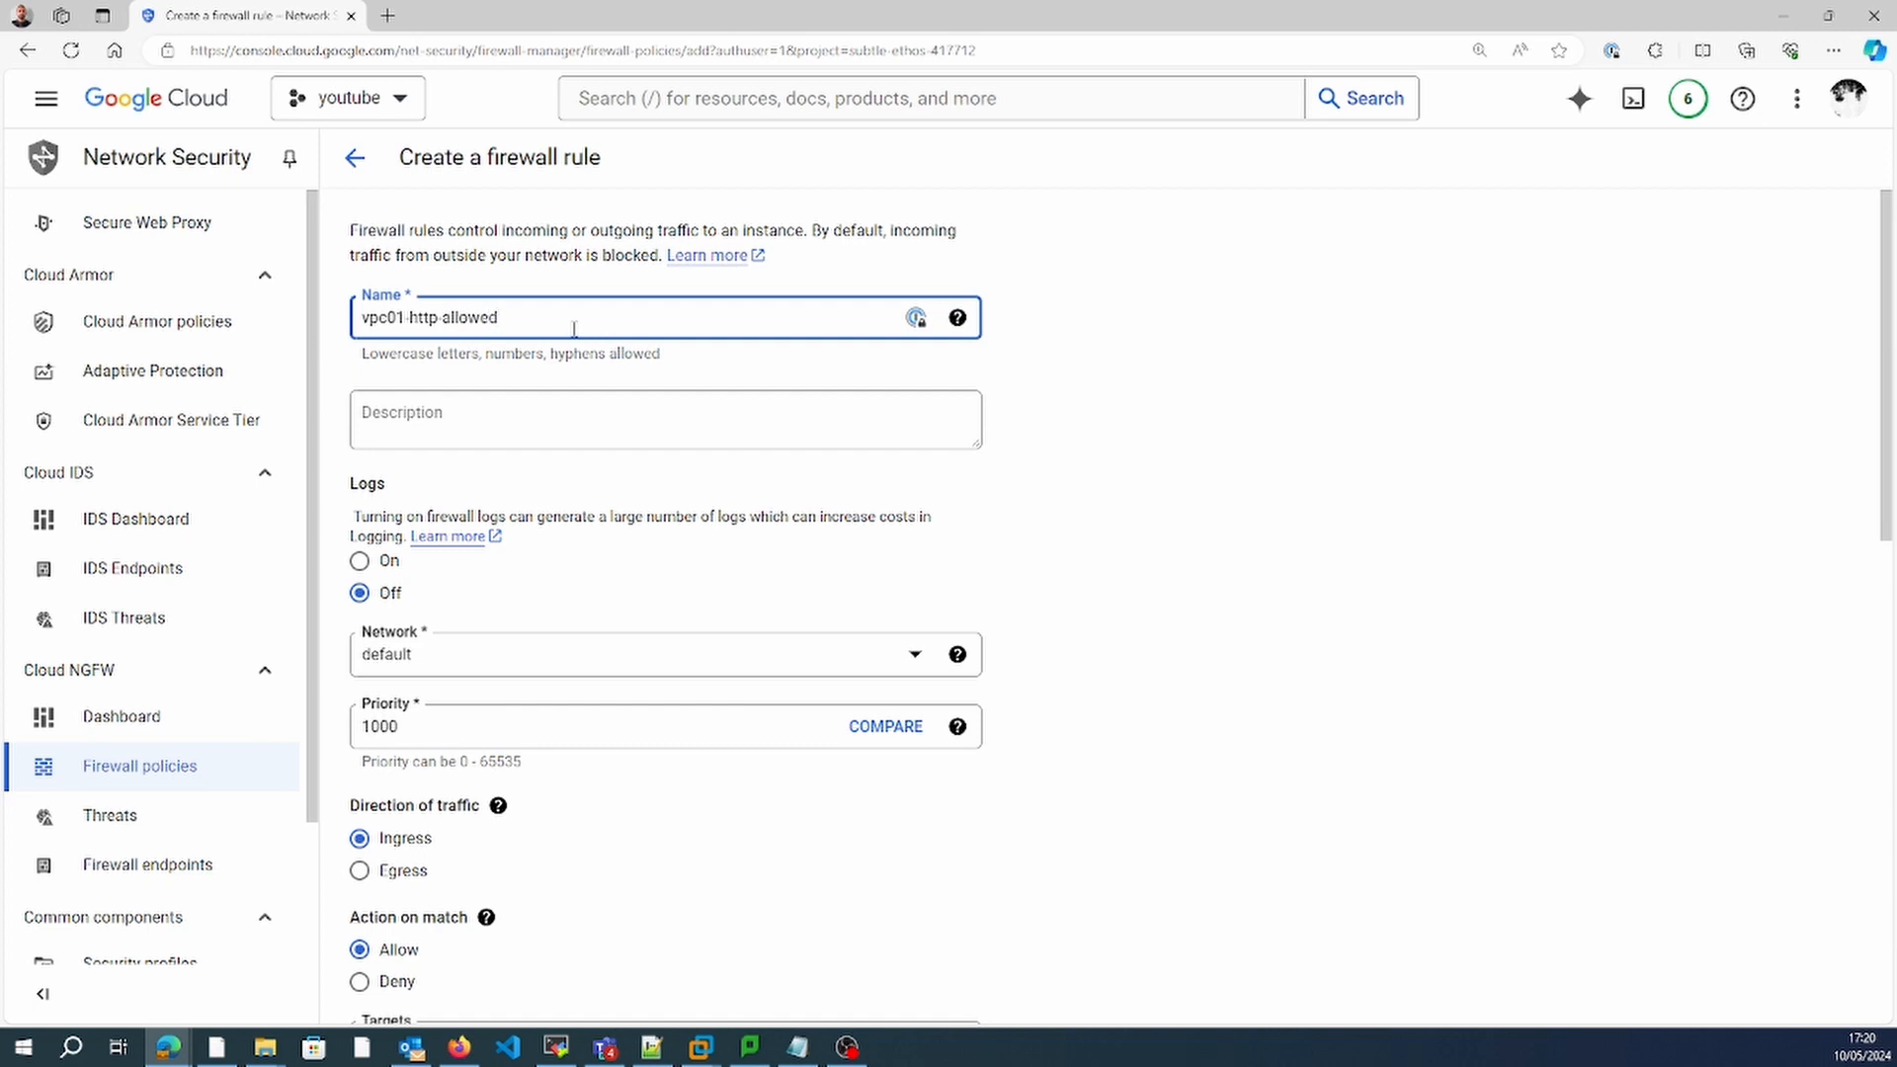
{"action": "left_click", "coordinate": [546, 653]}
{"action": "left_click", "coordinate": [437, 785]}
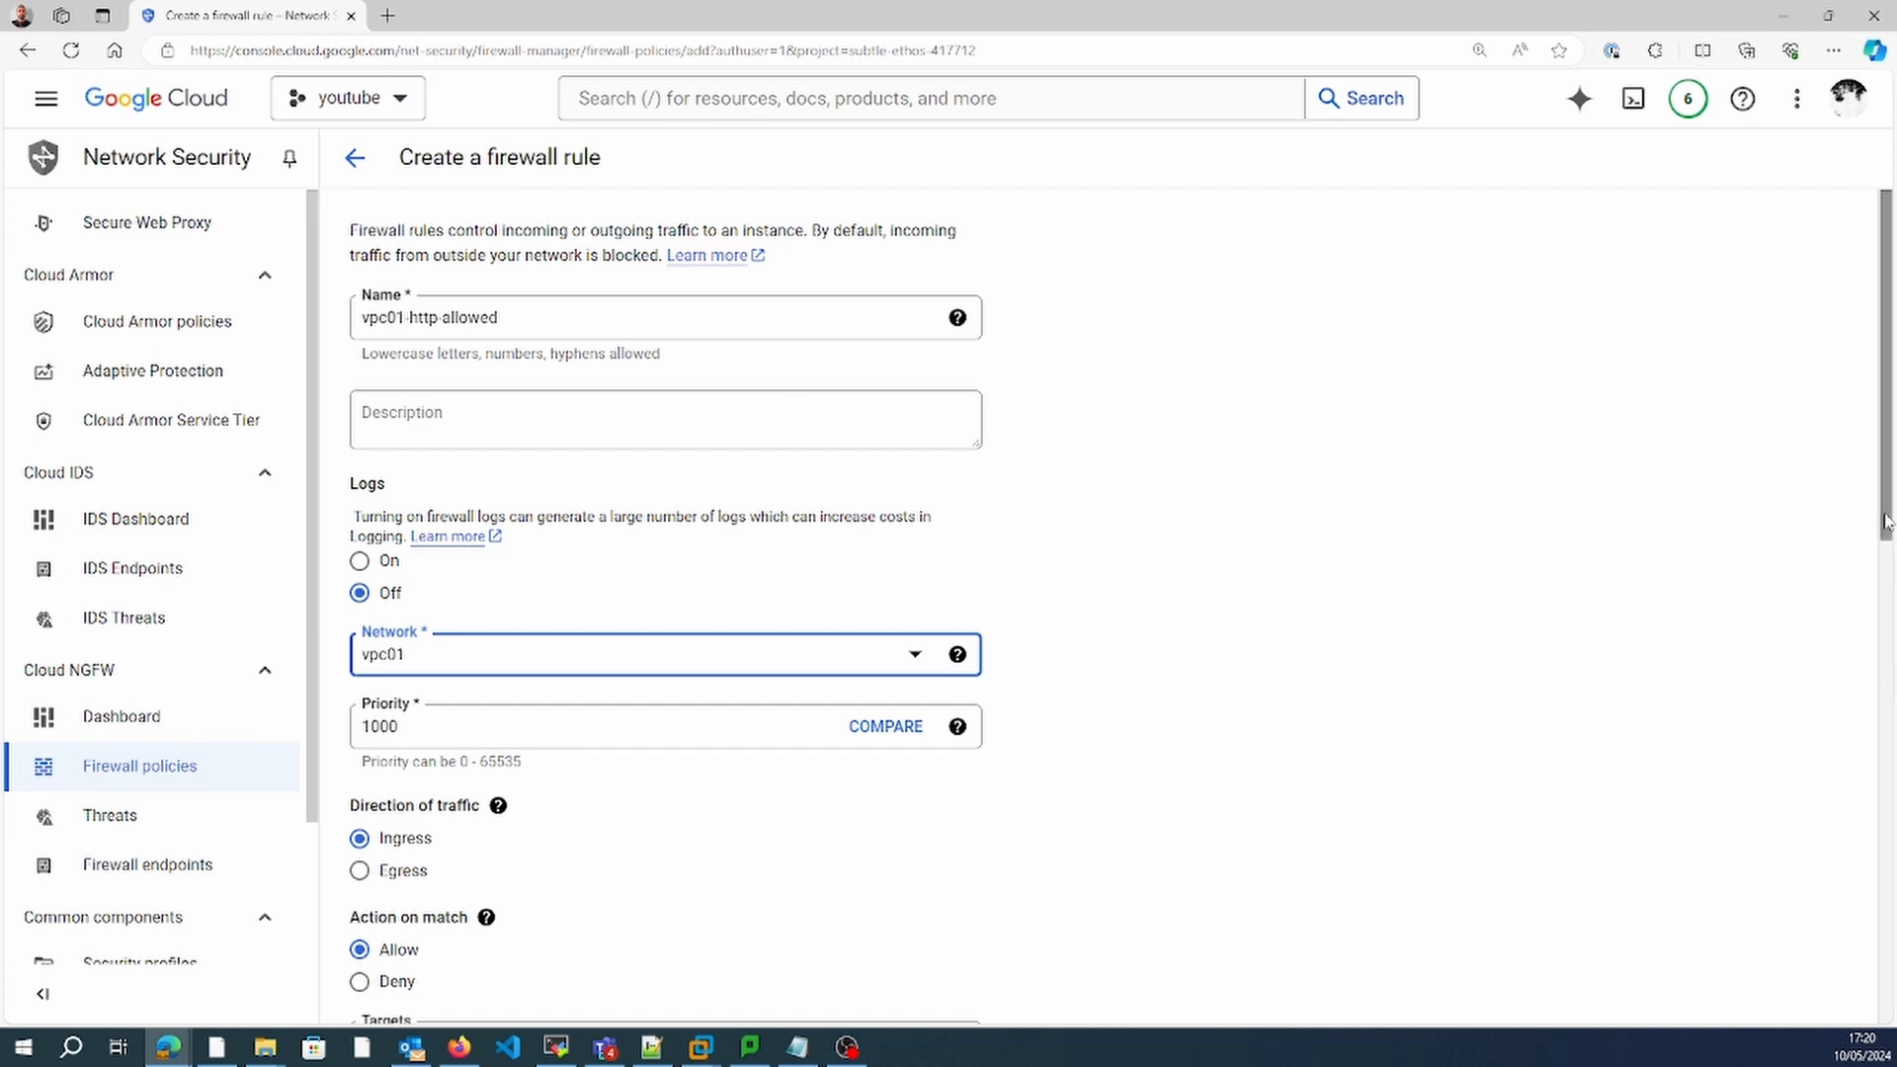
Set the new firewall rule's targets to all instances in the network.
{"action": "left_click_drag", "start_coordinate": [1889, 529], "coordinate": [1888, 742]}
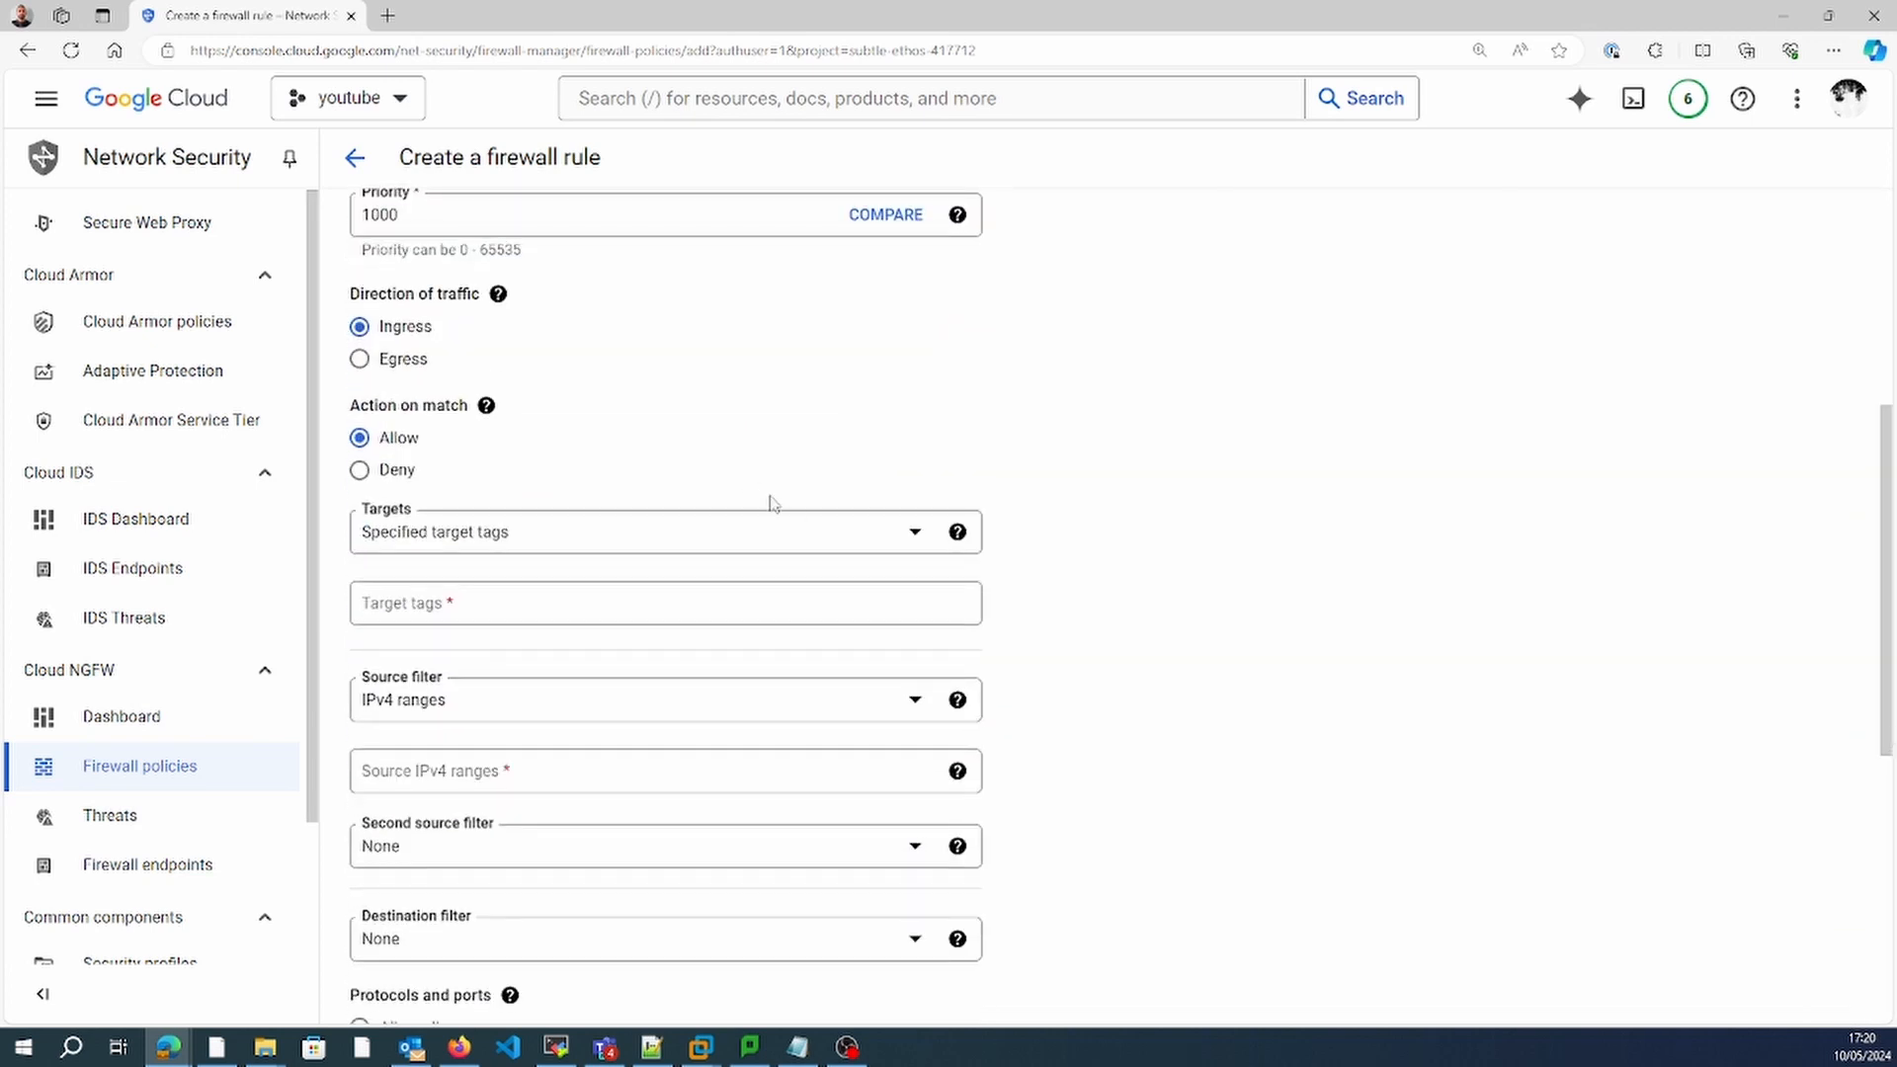
{"action": "left_click", "coordinate": [760, 544]}
{"action": "left_click", "coordinate": [756, 549]}
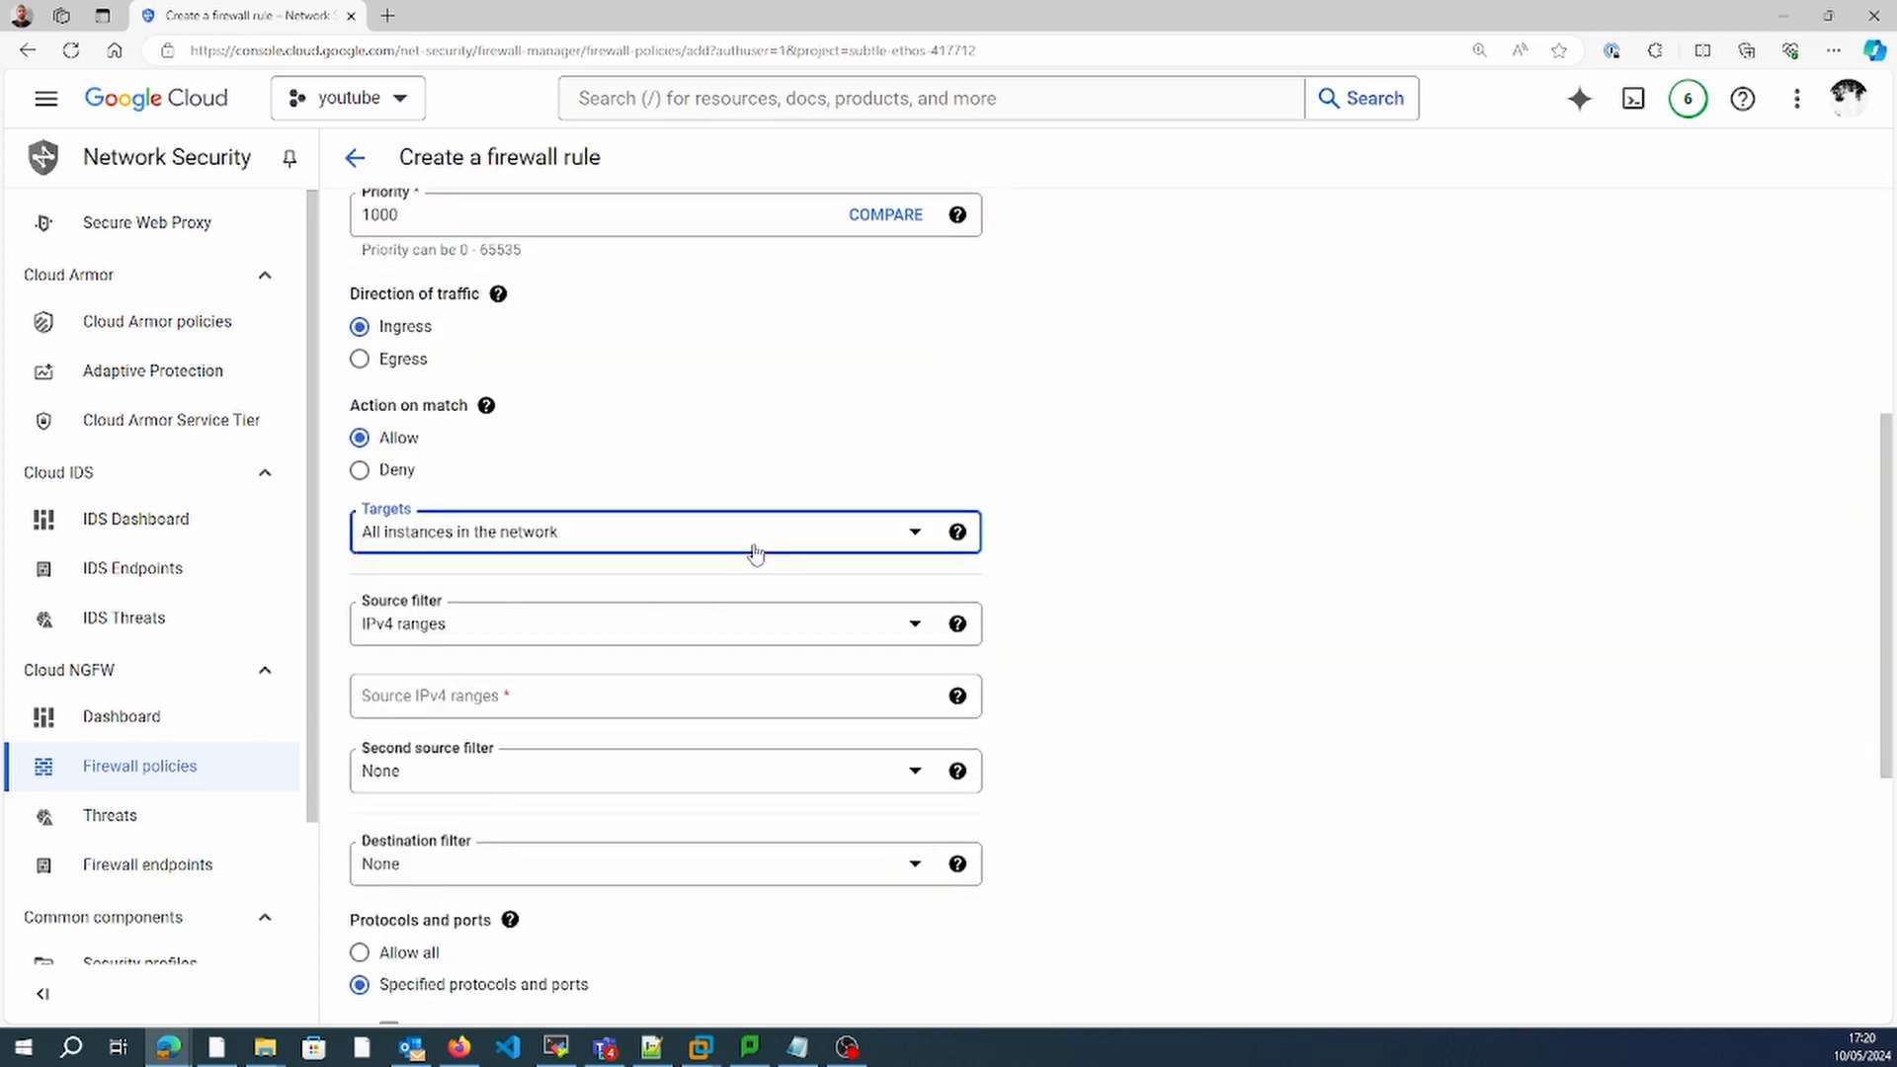
{"action": "left_click", "coordinate": [687, 697]}
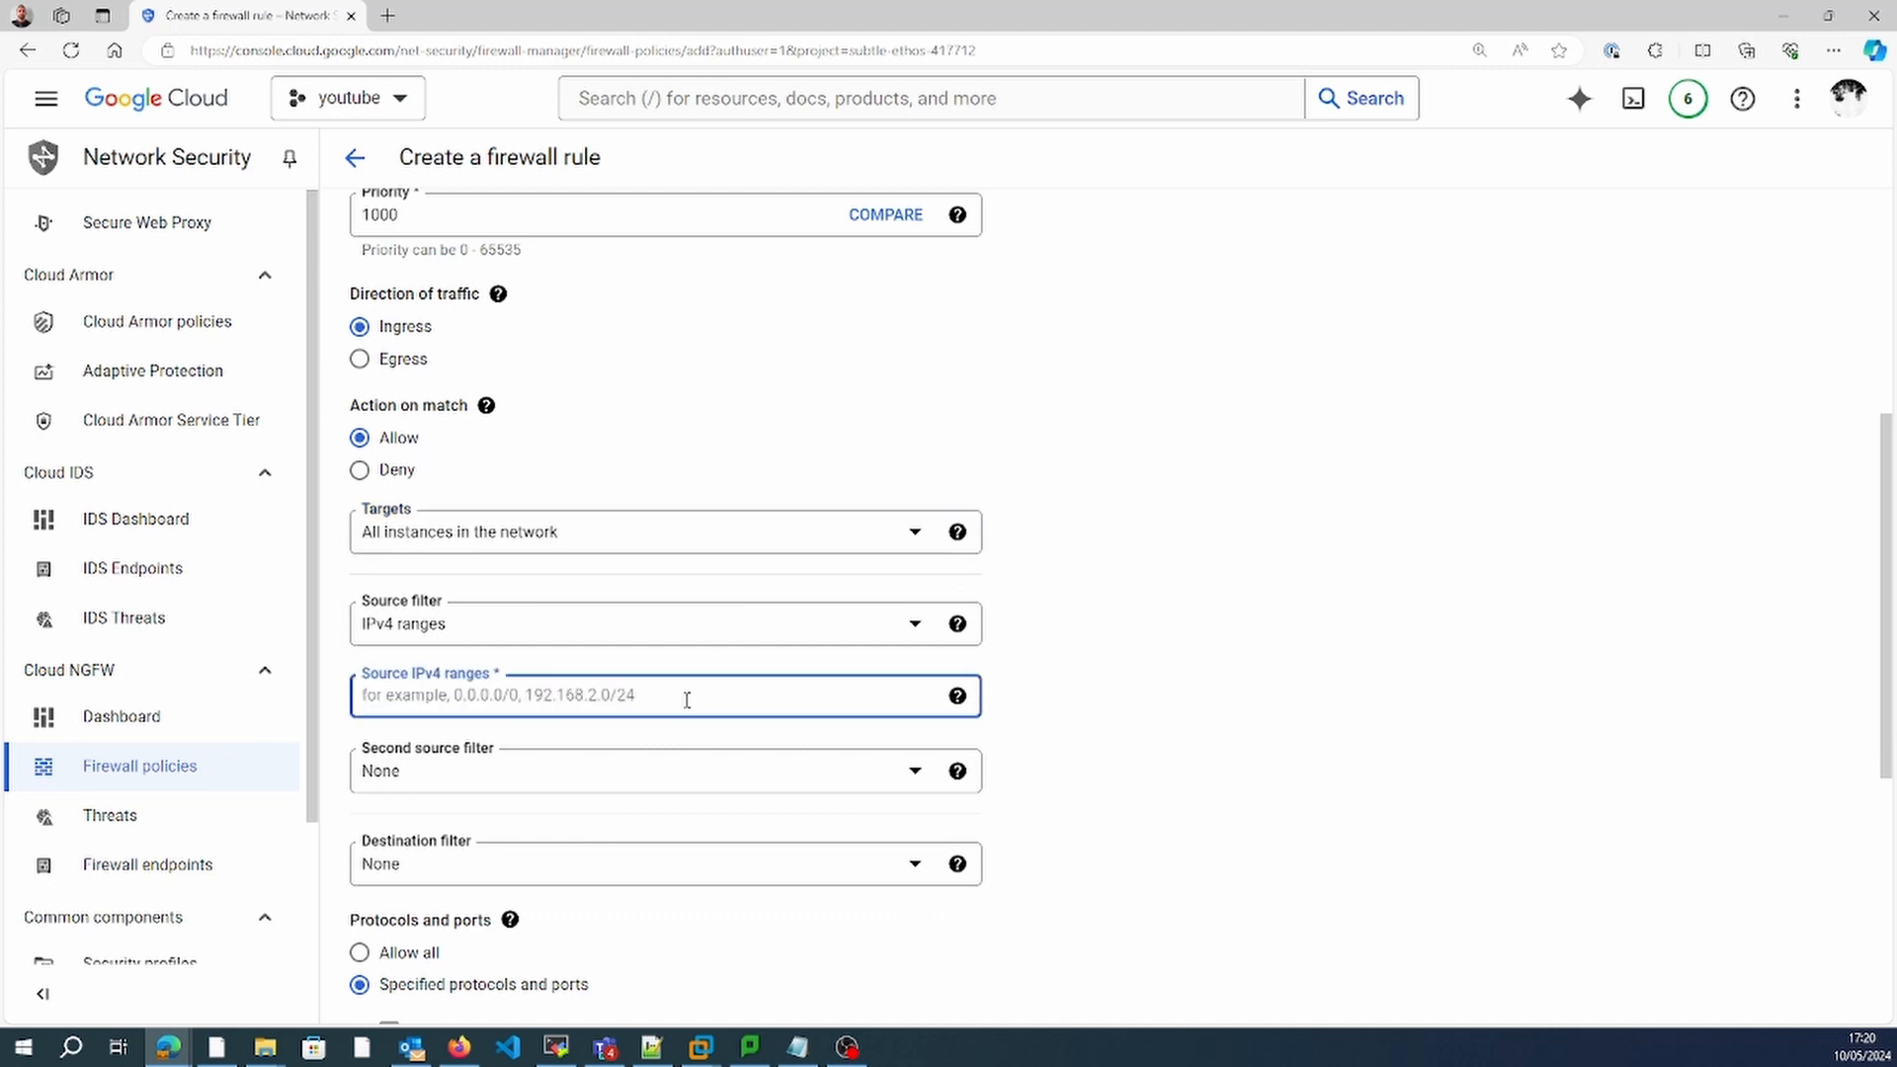
{"action": "type", "text": "80"}
{"action": "left_click", "coordinate": [1508, 632]}
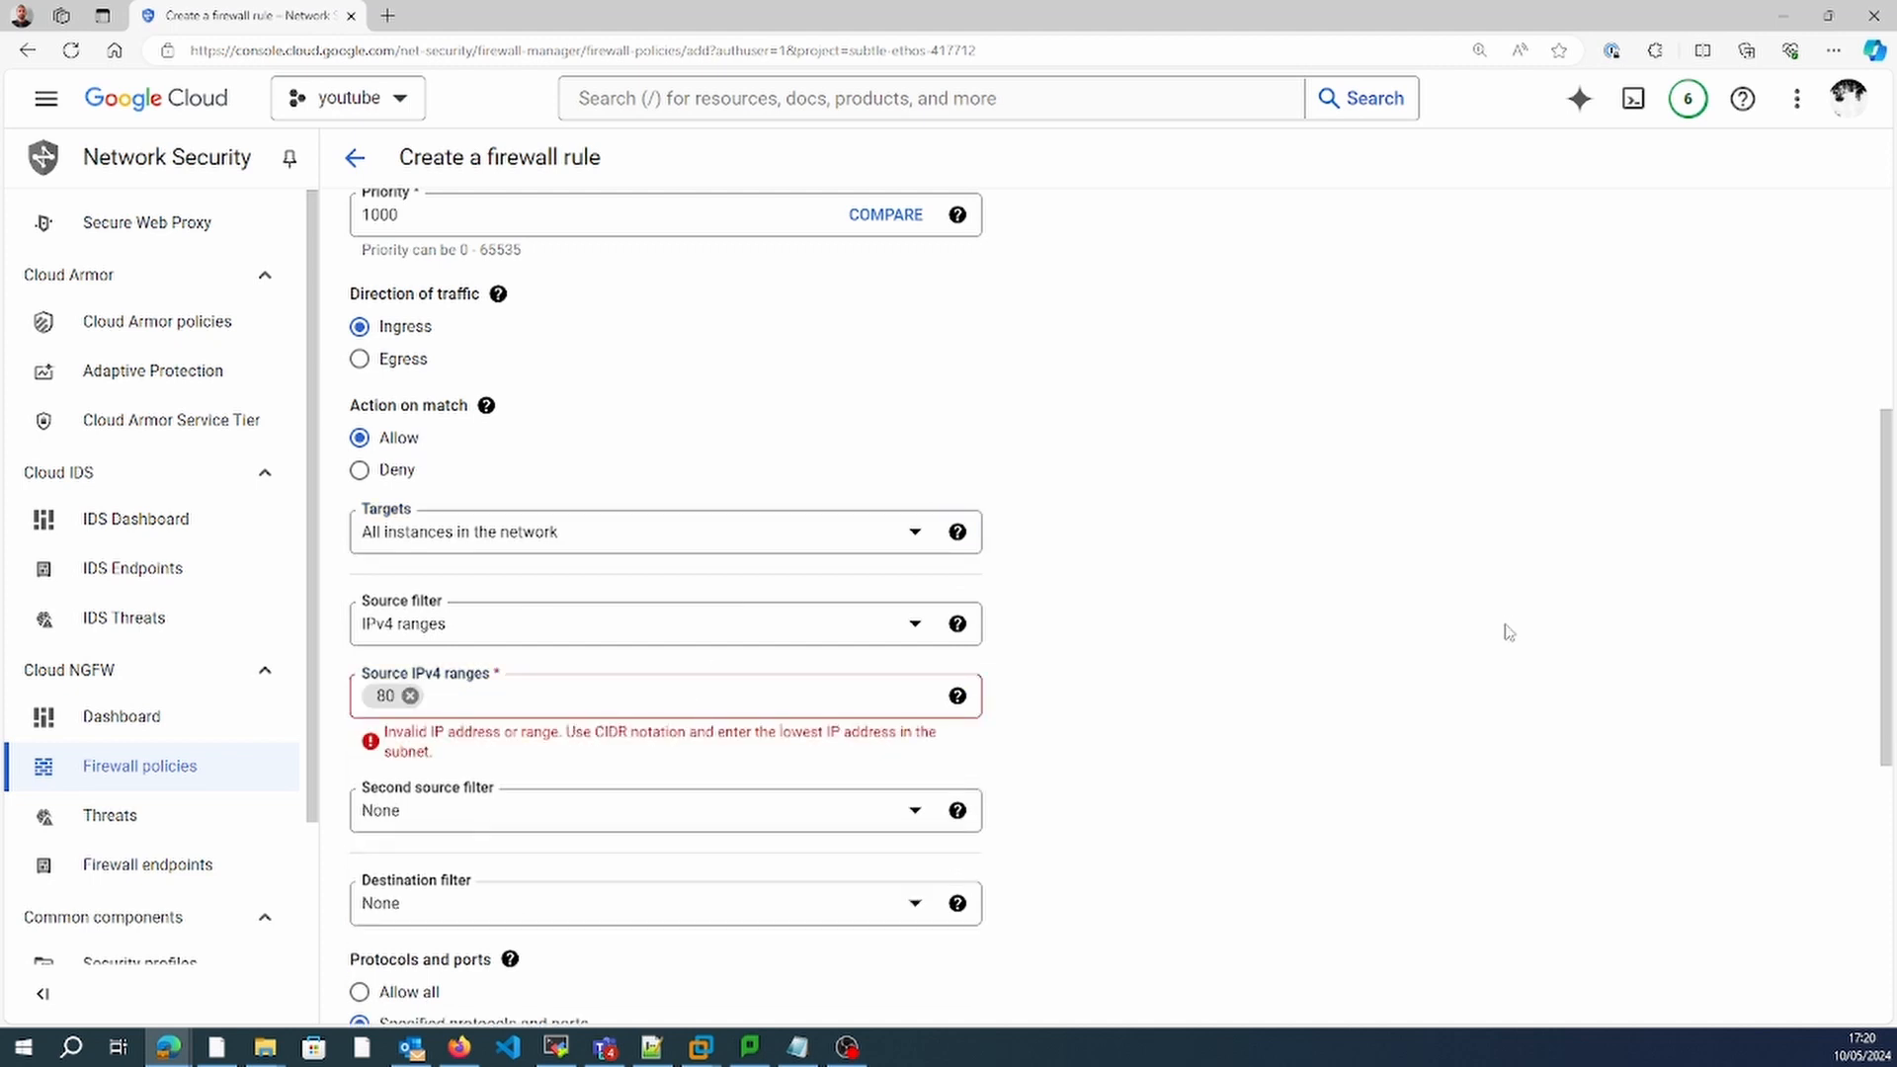
{"action": "left_click", "coordinate": [434, 697]}
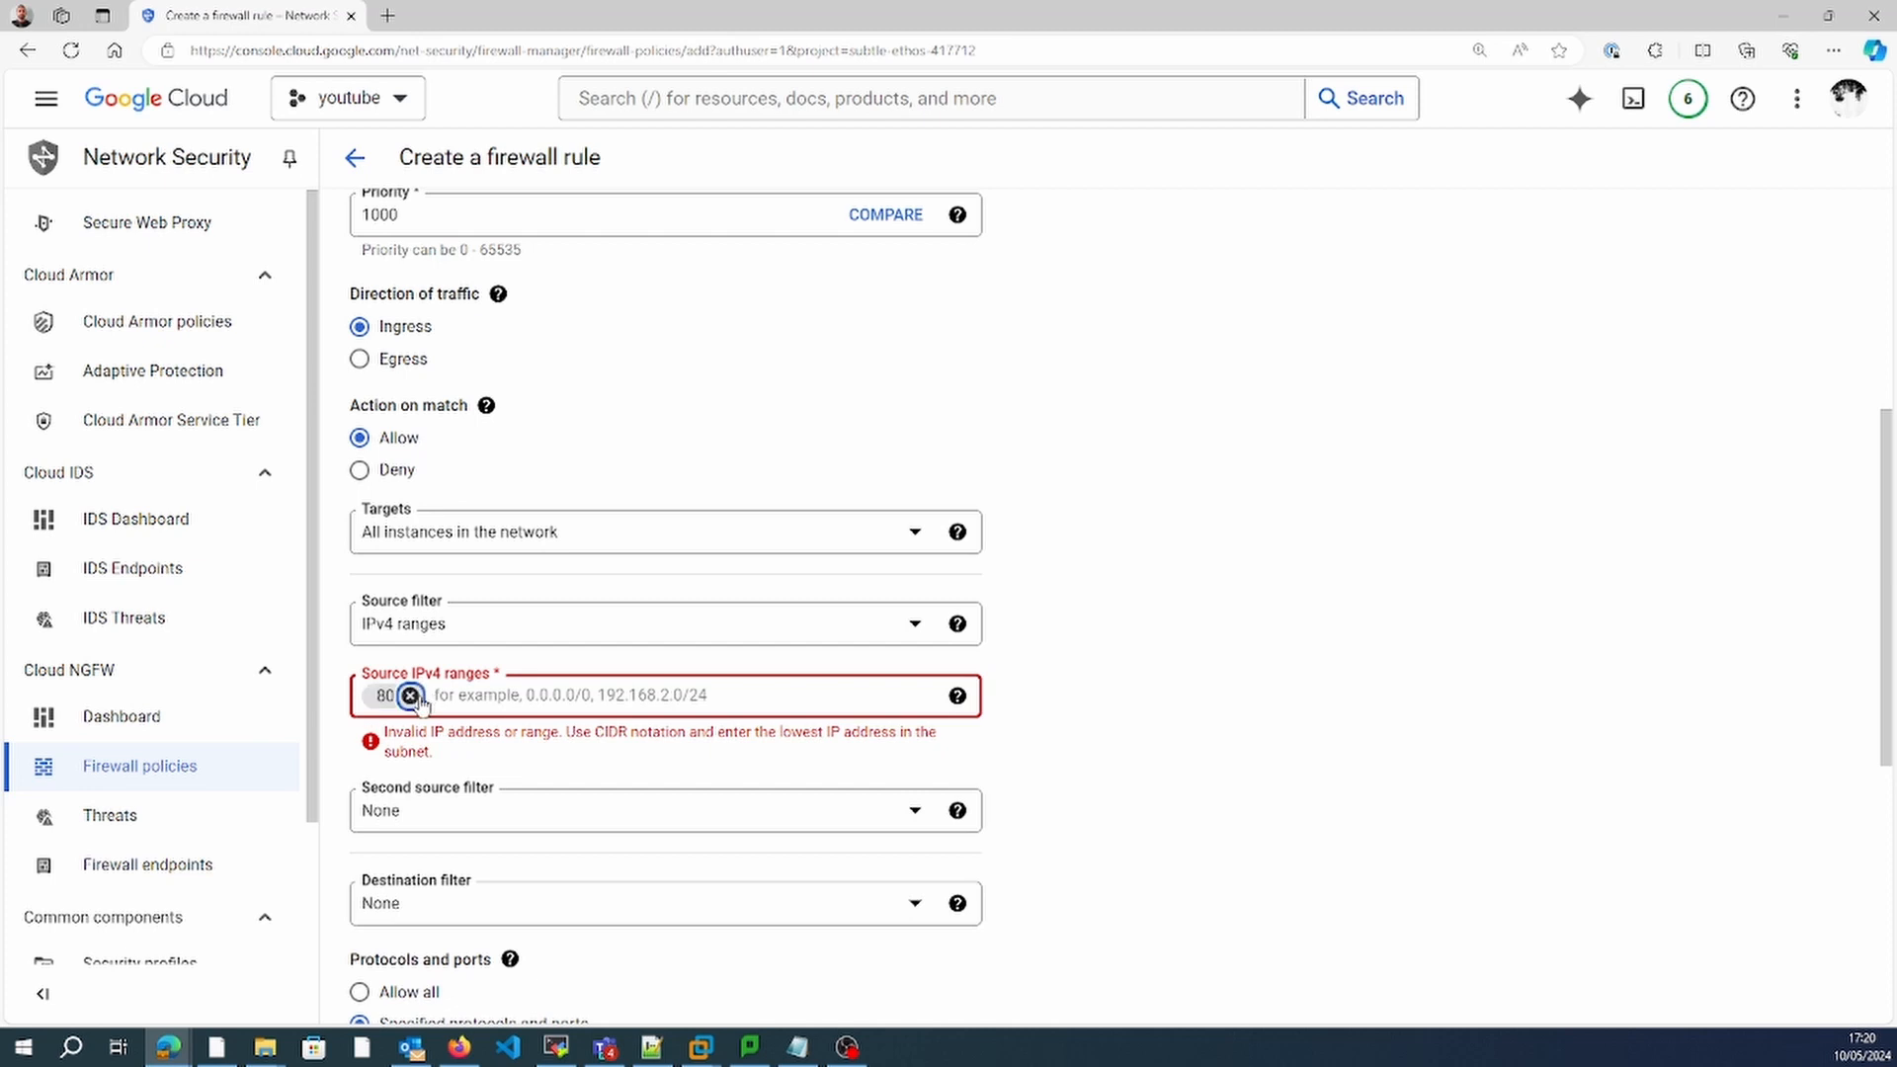
{"action": "left_click", "coordinate": [409, 696]}
Set the firewall rule's source IPv4 range to 0.0.0.0/0, removing any mistyped entry.
{"action": "type", "text": "0."}
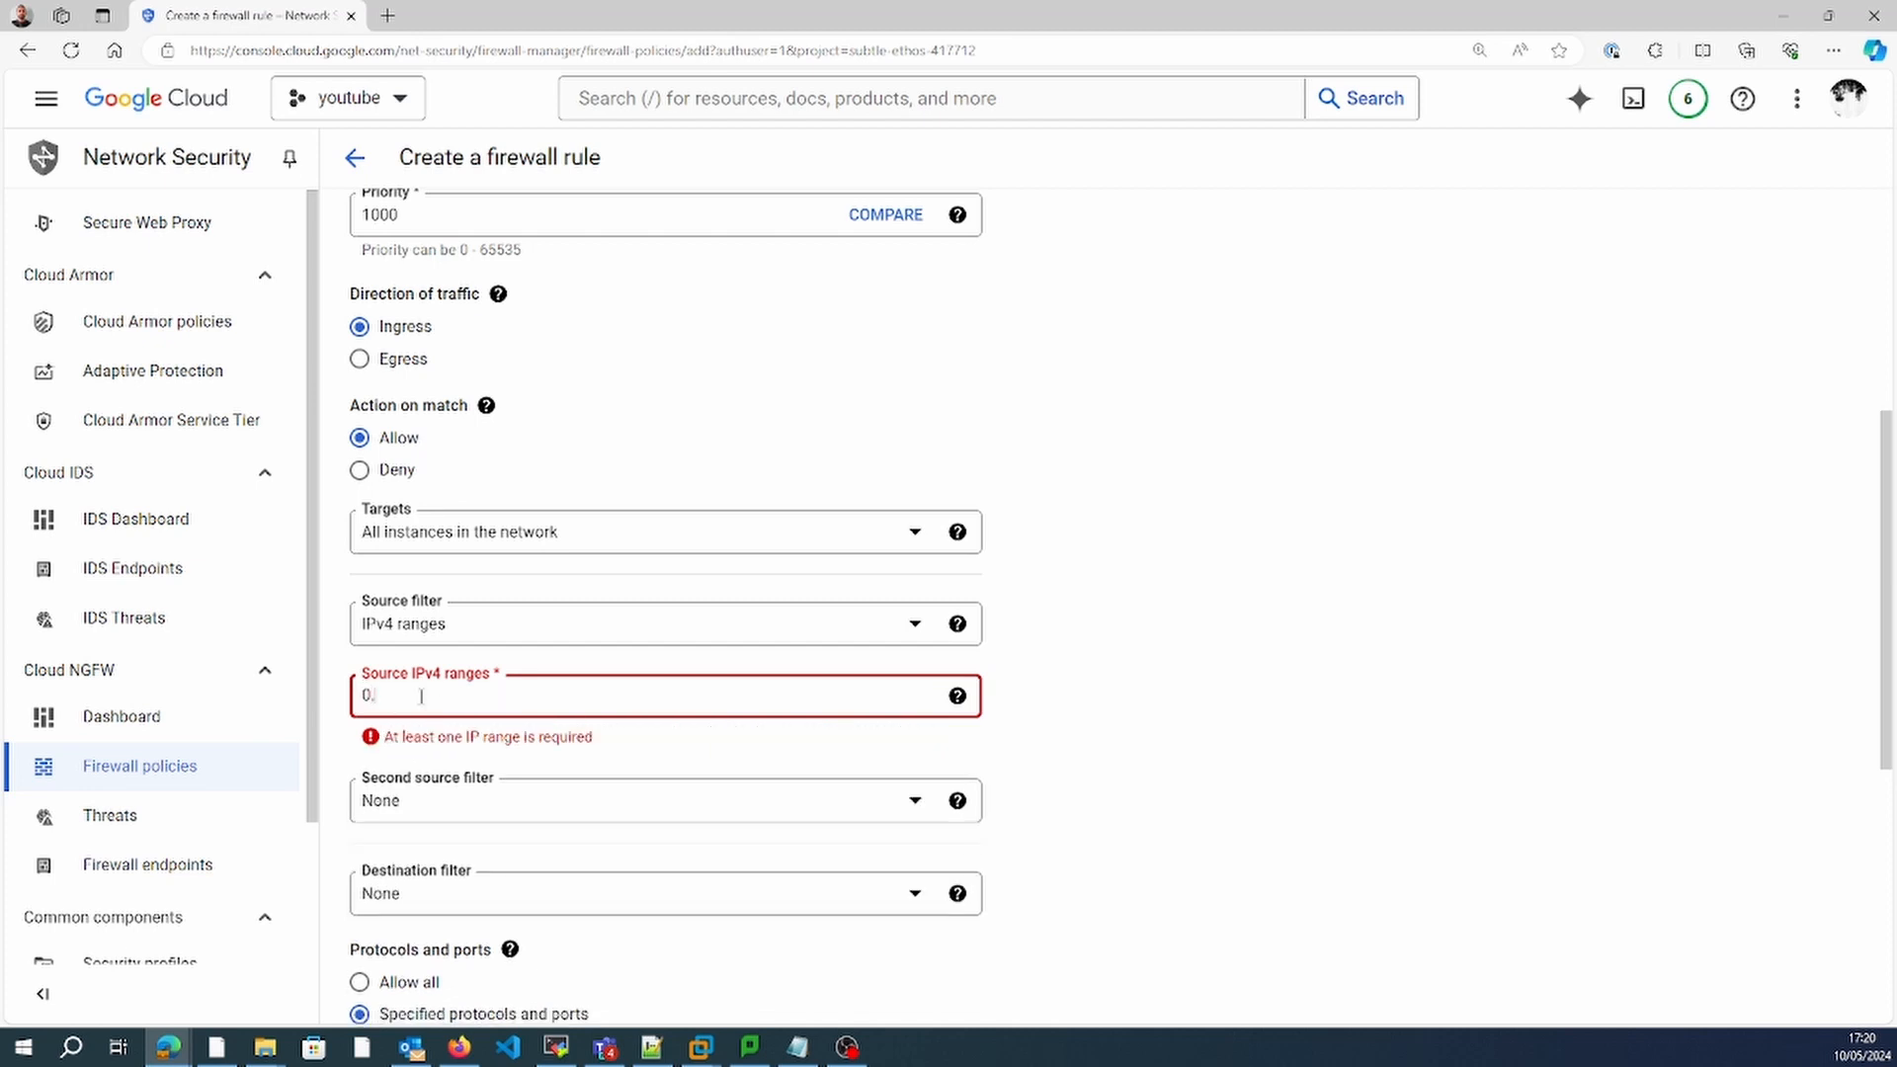
{"action": "type", "text": "0,0"}
{"action": "left_click", "coordinate": [416, 696]}
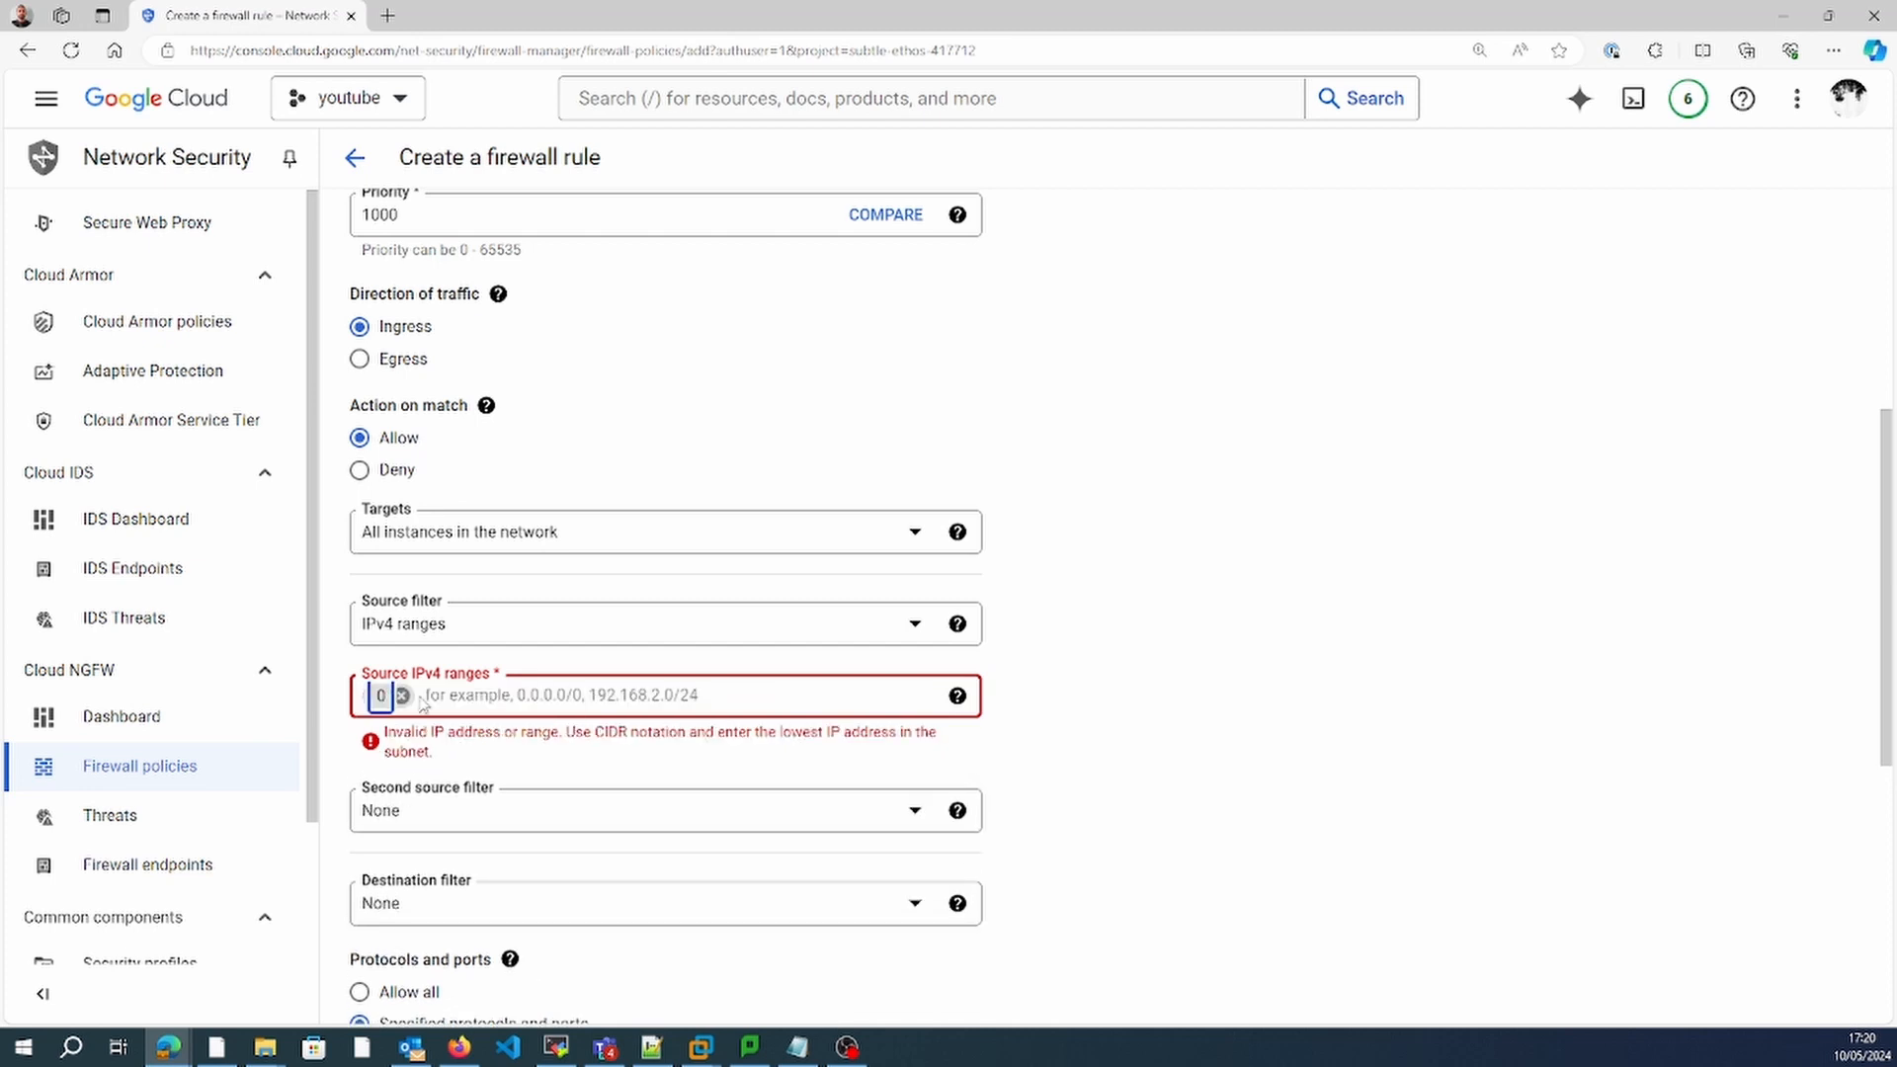
{"action": "left_click", "coordinate": [402, 695]}
{"action": "type", "text": "0.0.0/0"}
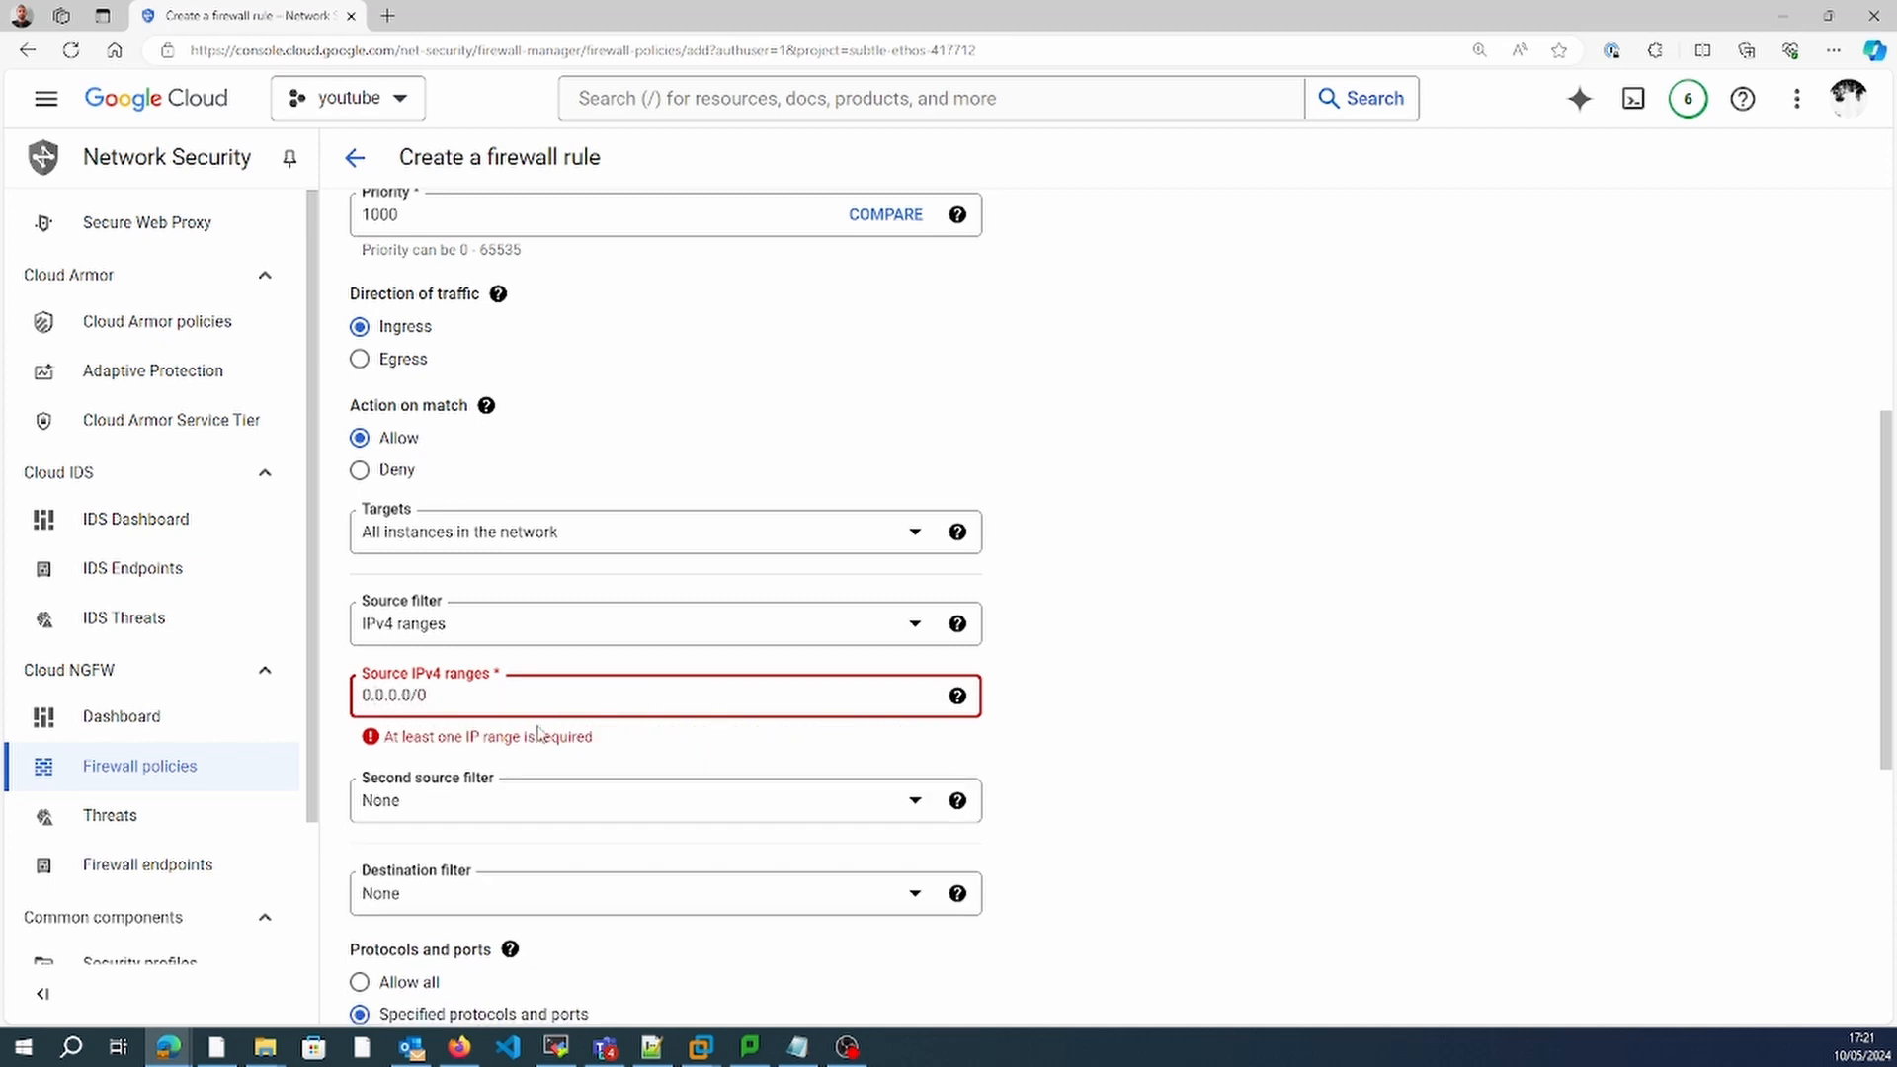
{"action": "left_click", "coordinate": [1292, 835]}
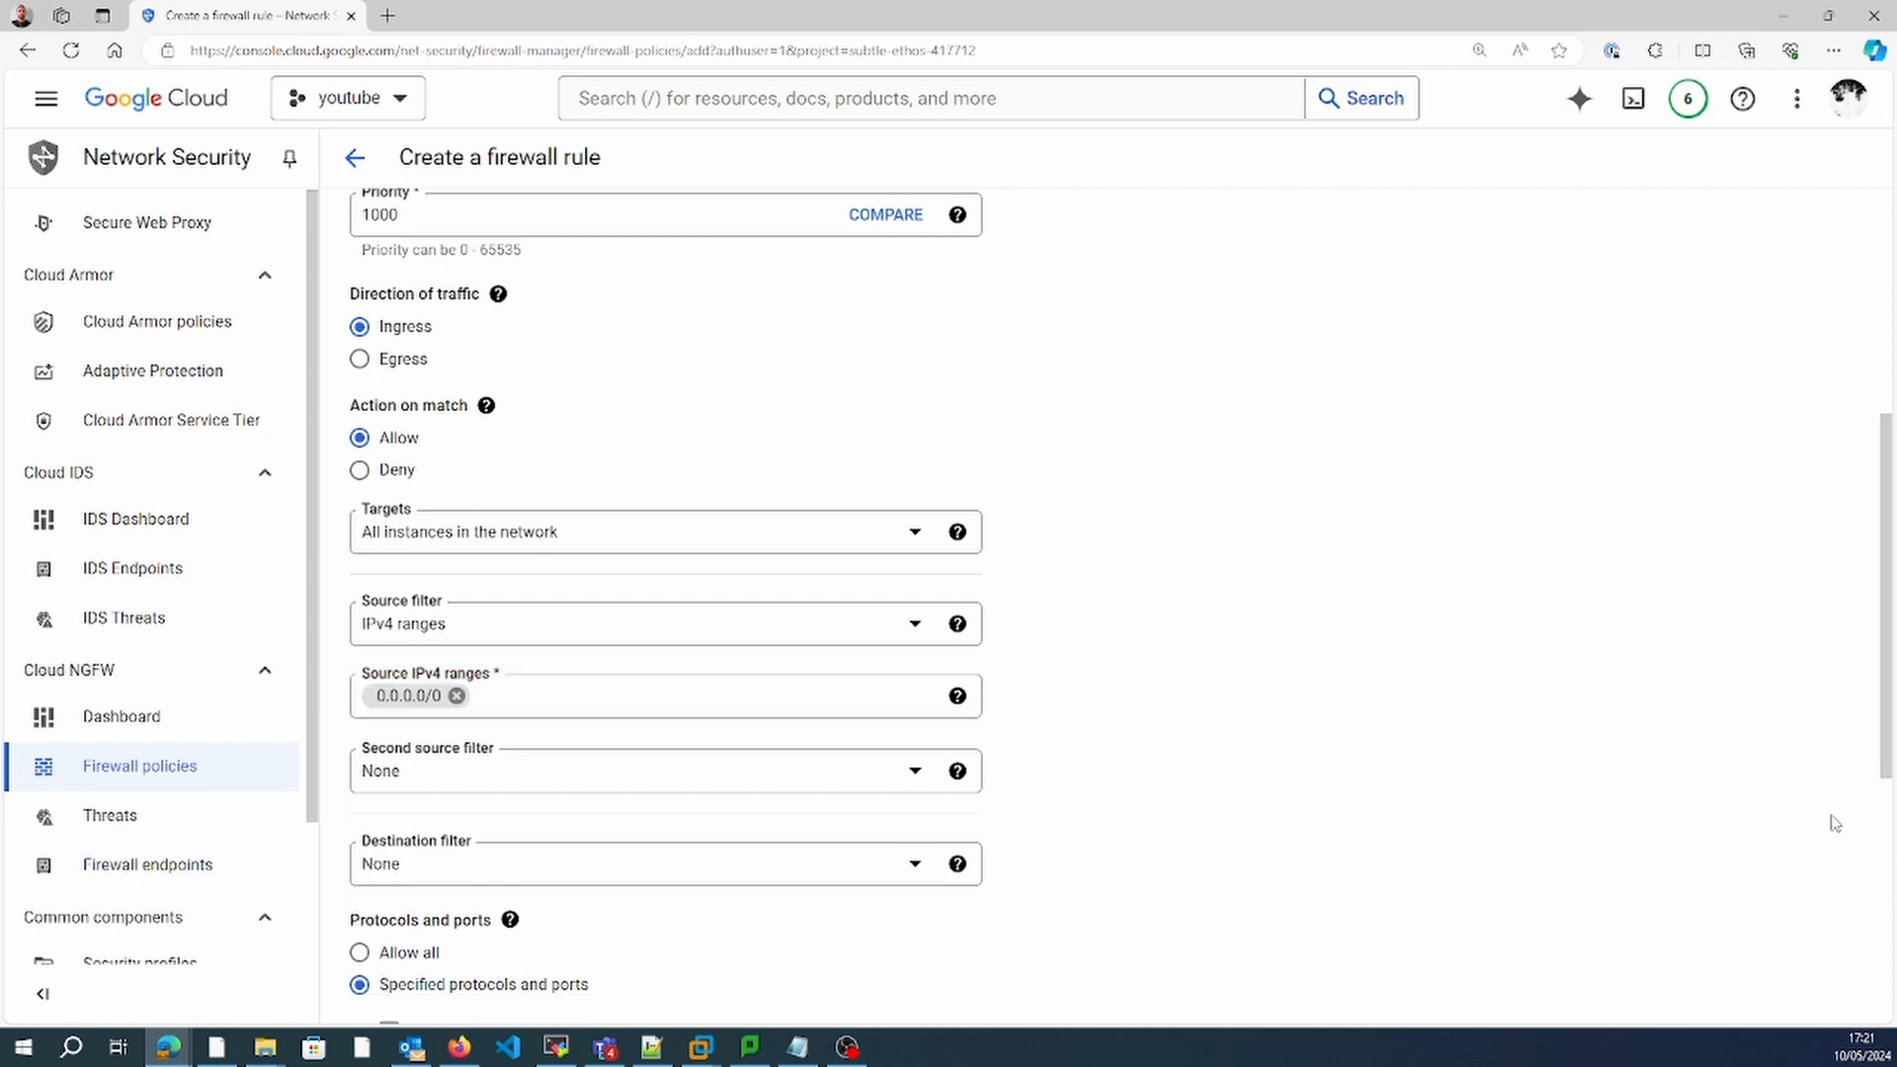
{"action": "scroll", "coordinate": [1877, 765], "scroll_direction": "down", "scroll_amount": 3}
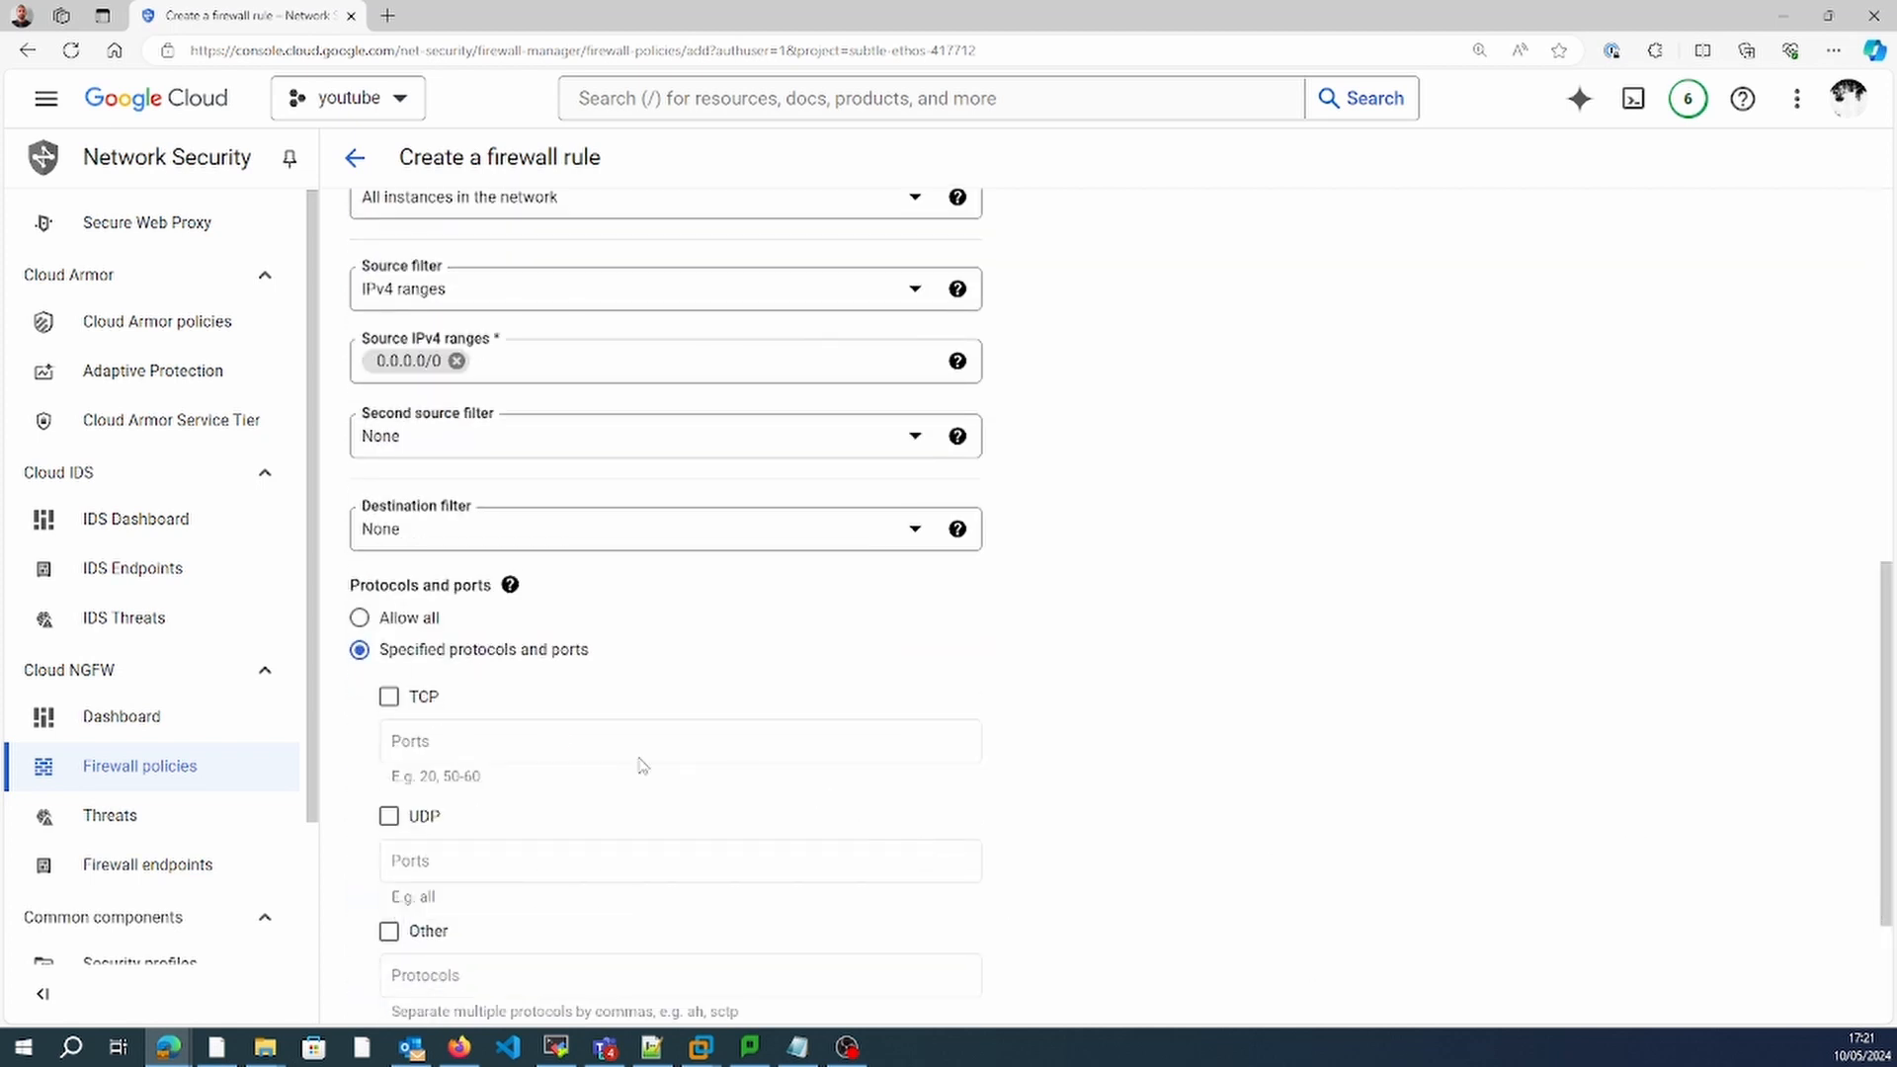
Allow TCP port 80 in the new vpc01-http-allowed firewall rule, create it, and check the rules list.
{"action": "left_click", "coordinate": [389, 696]}
{"action": "left_click", "coordinate": [443, 731]}
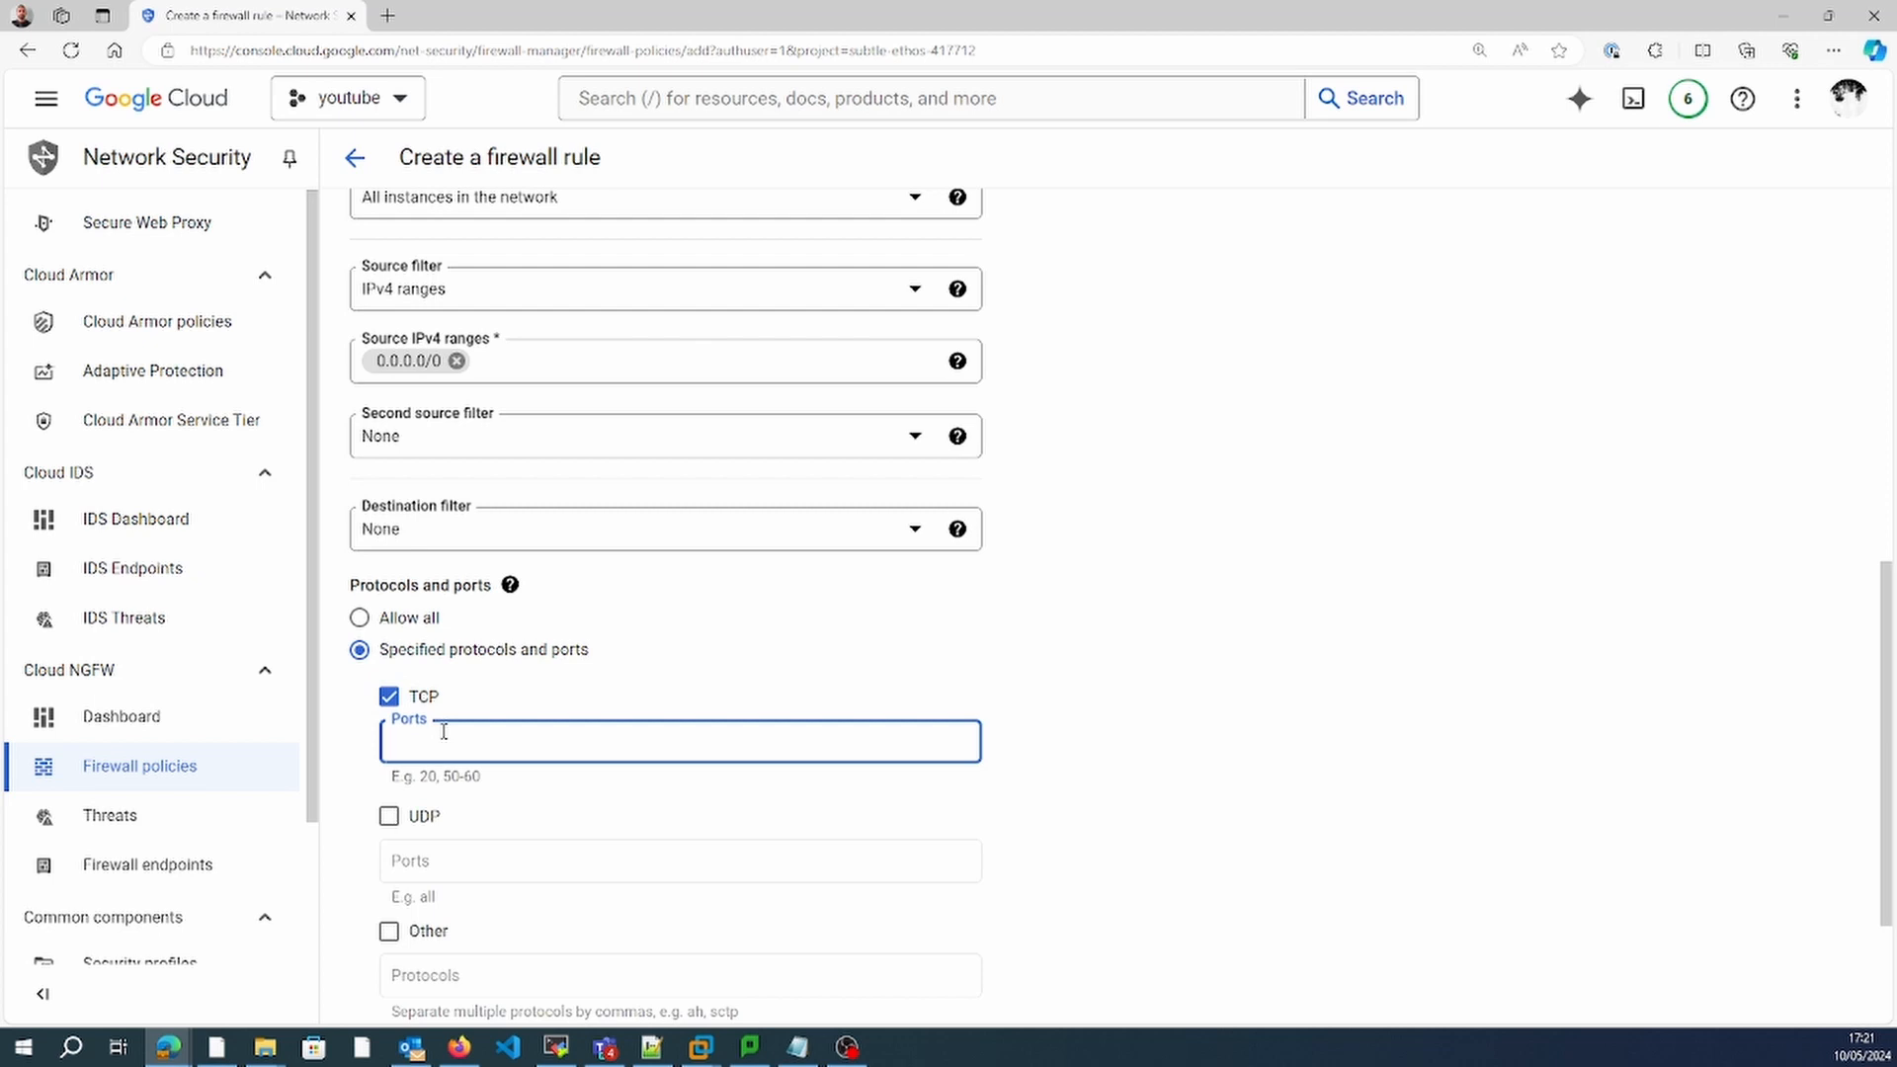
{"action": "left_click", "coordinate": [1186, 790]}
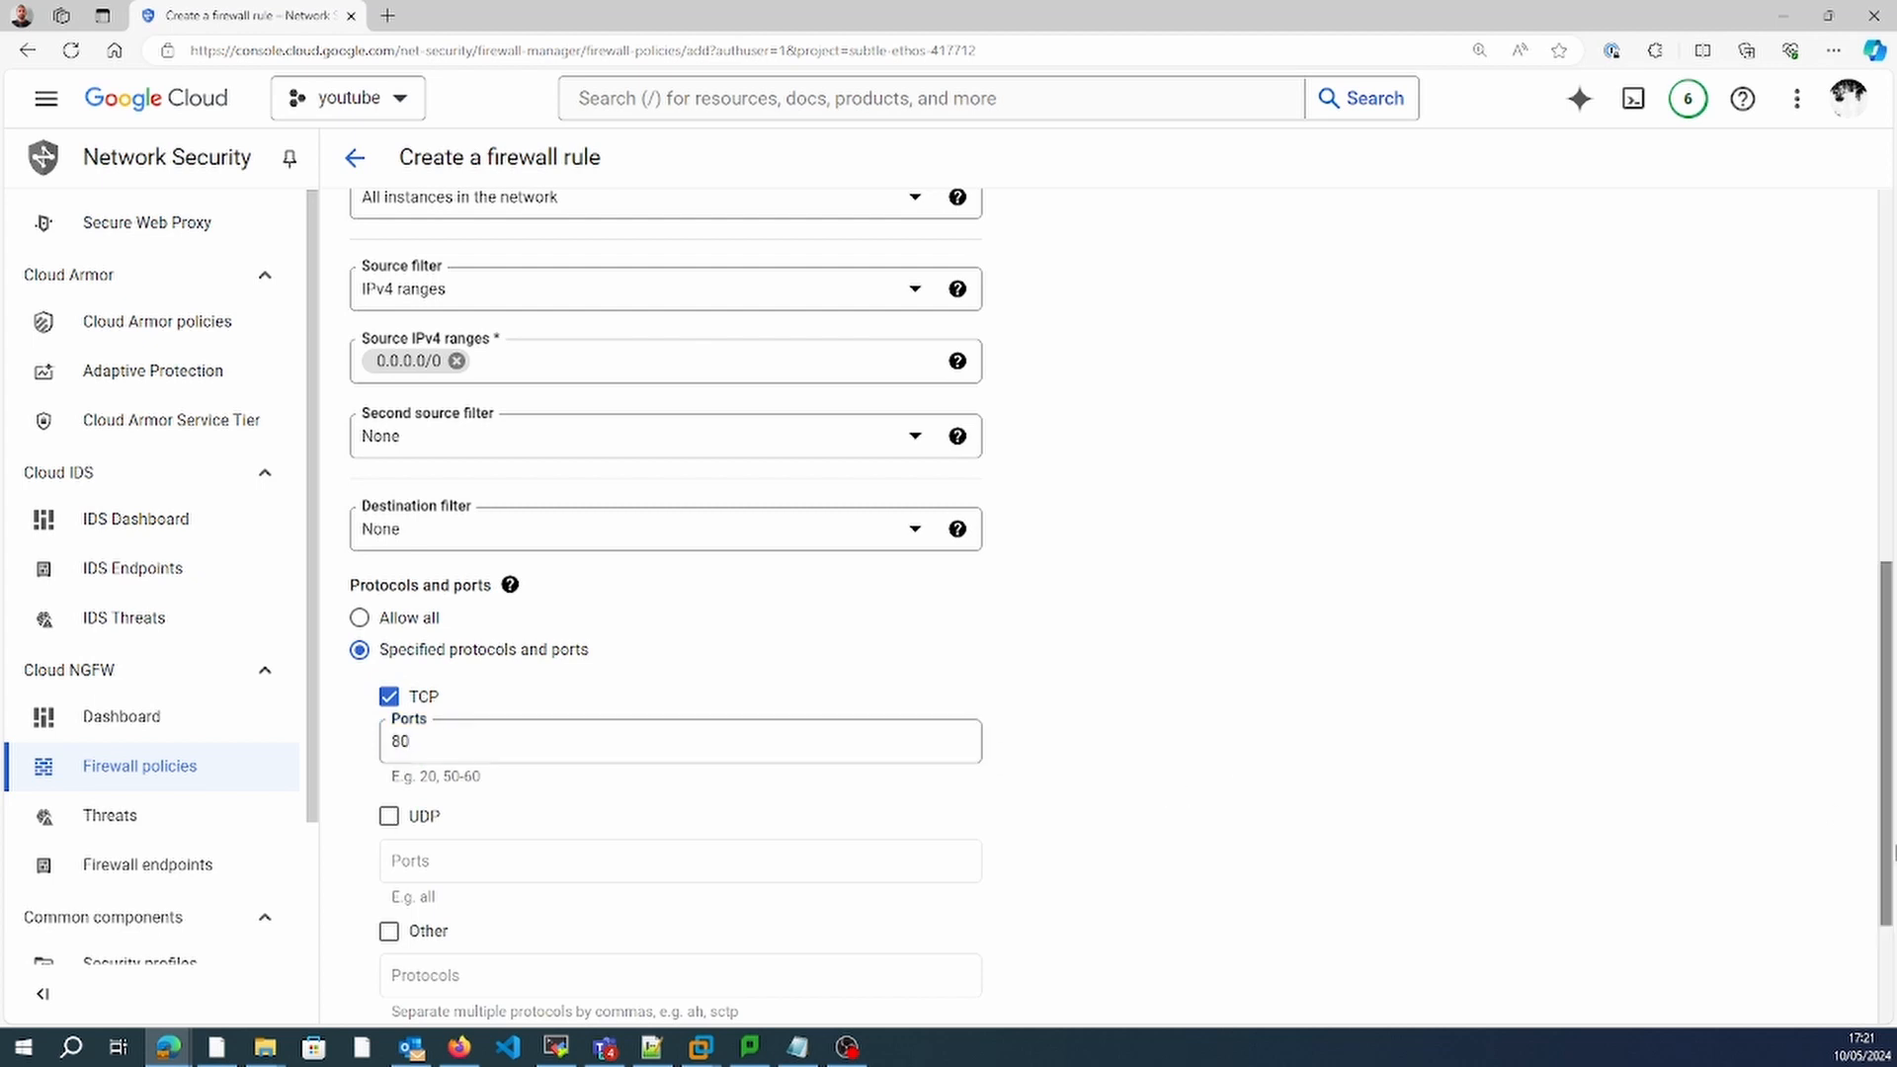
{"action": "scroll", "coordinate": [1887, 958], "scroll_direction": "down", "scroll_amount": 2}
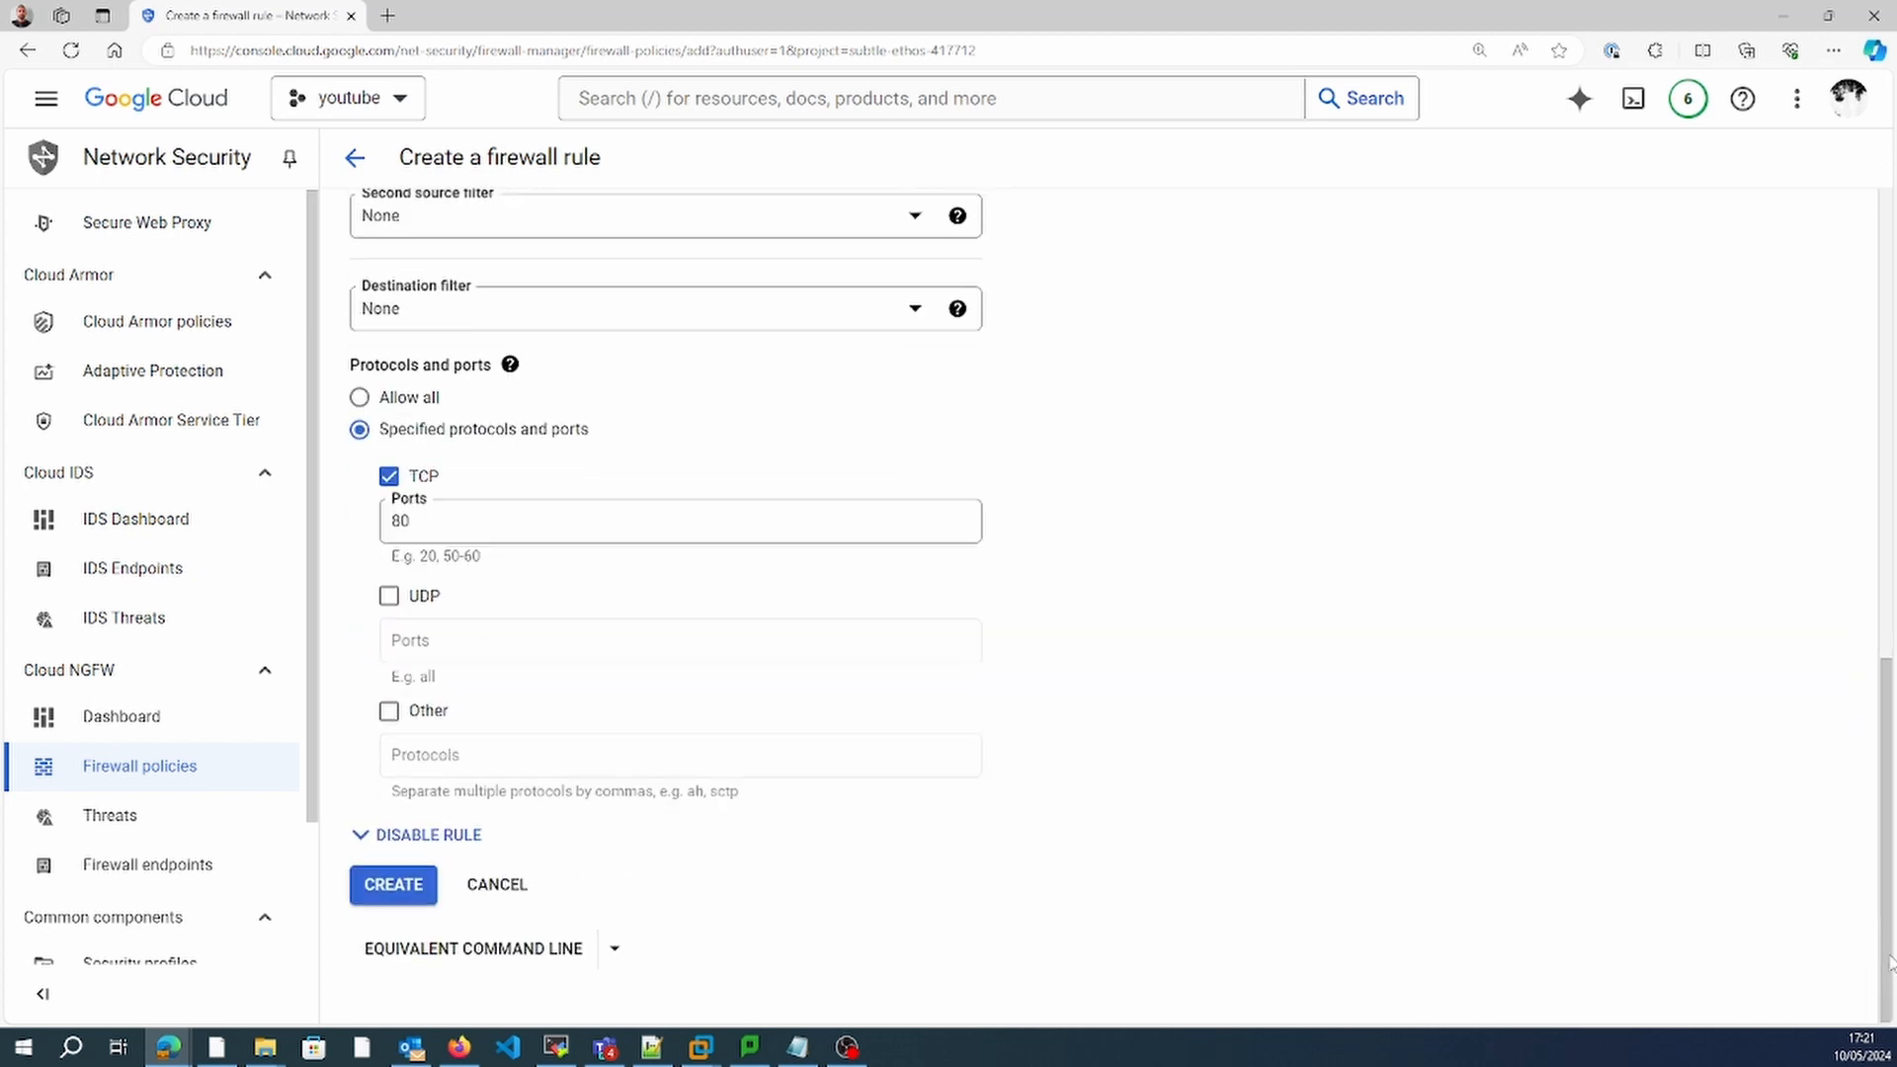
{"action": "left_click", "coordinate": [406, 887]}
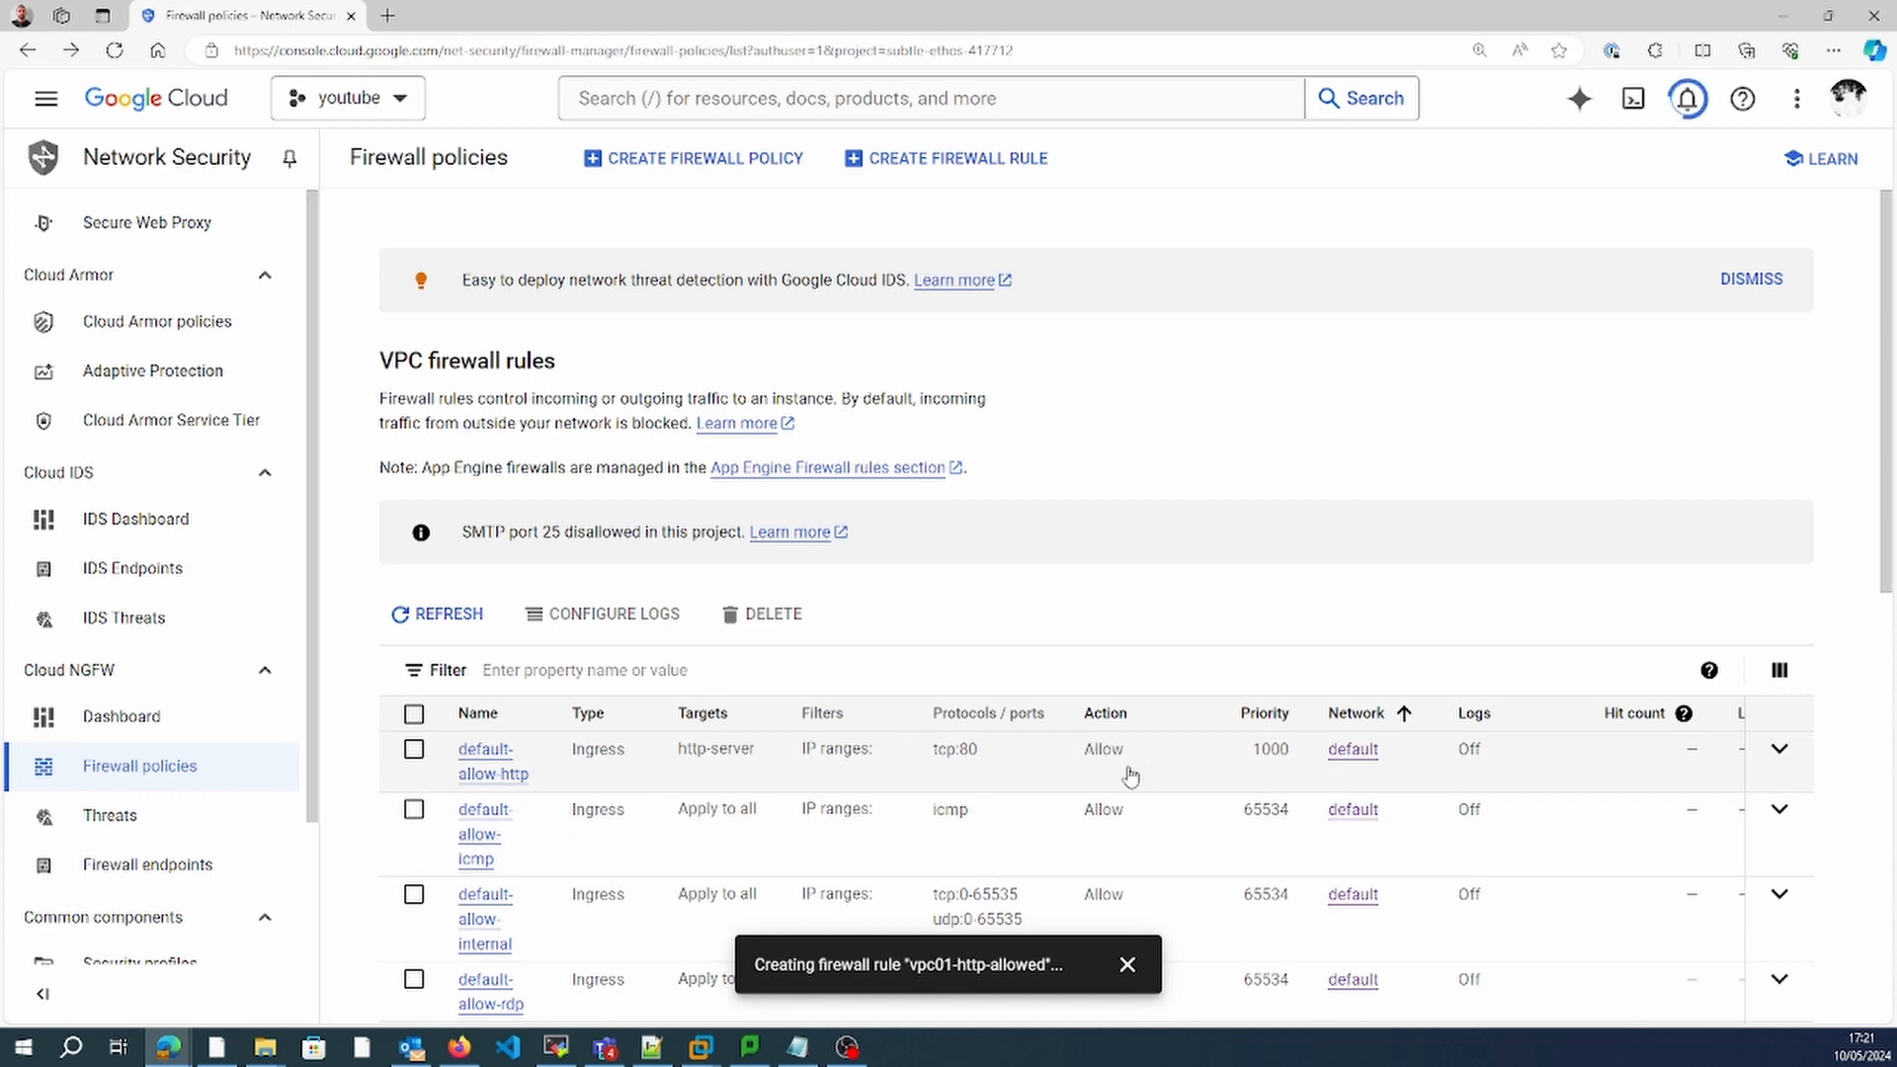
{"action": "left_click", "coordinate": [1877, 865]}
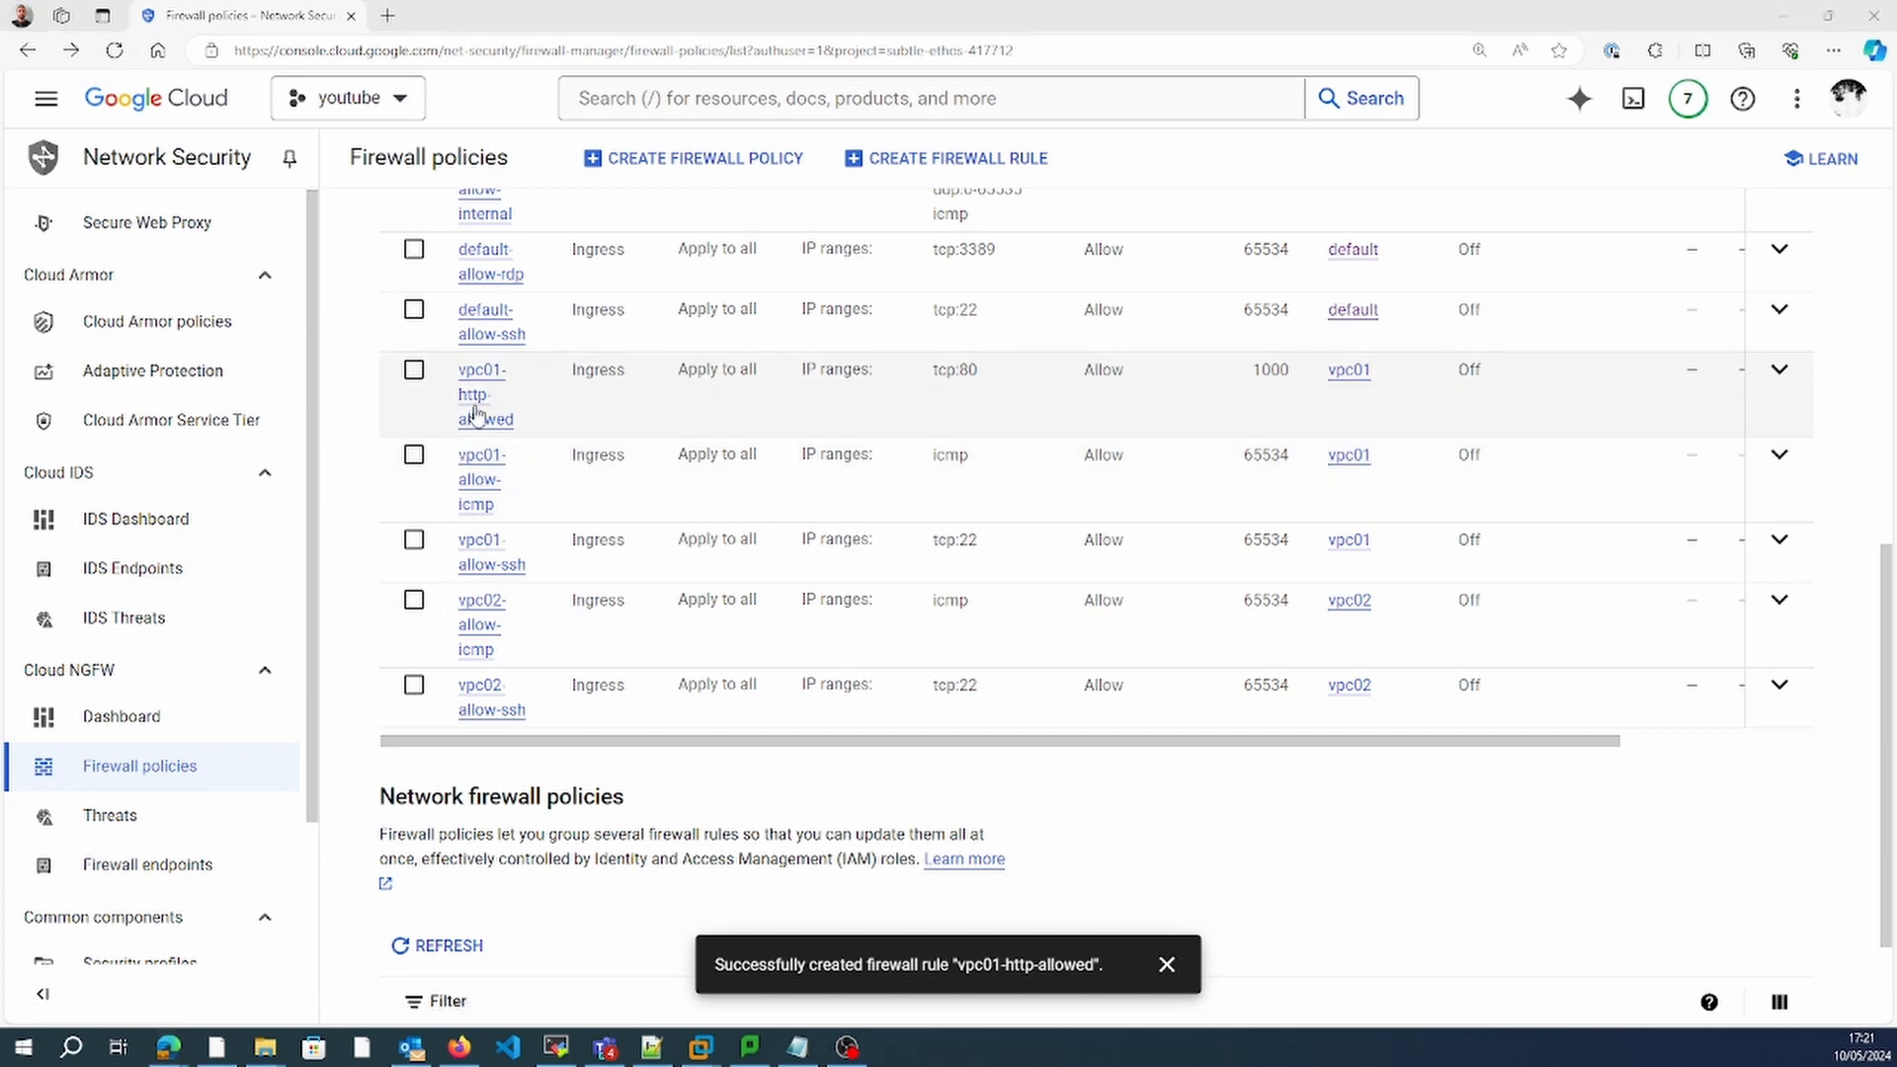
{"action": "key", "text": "alt+Tab"}
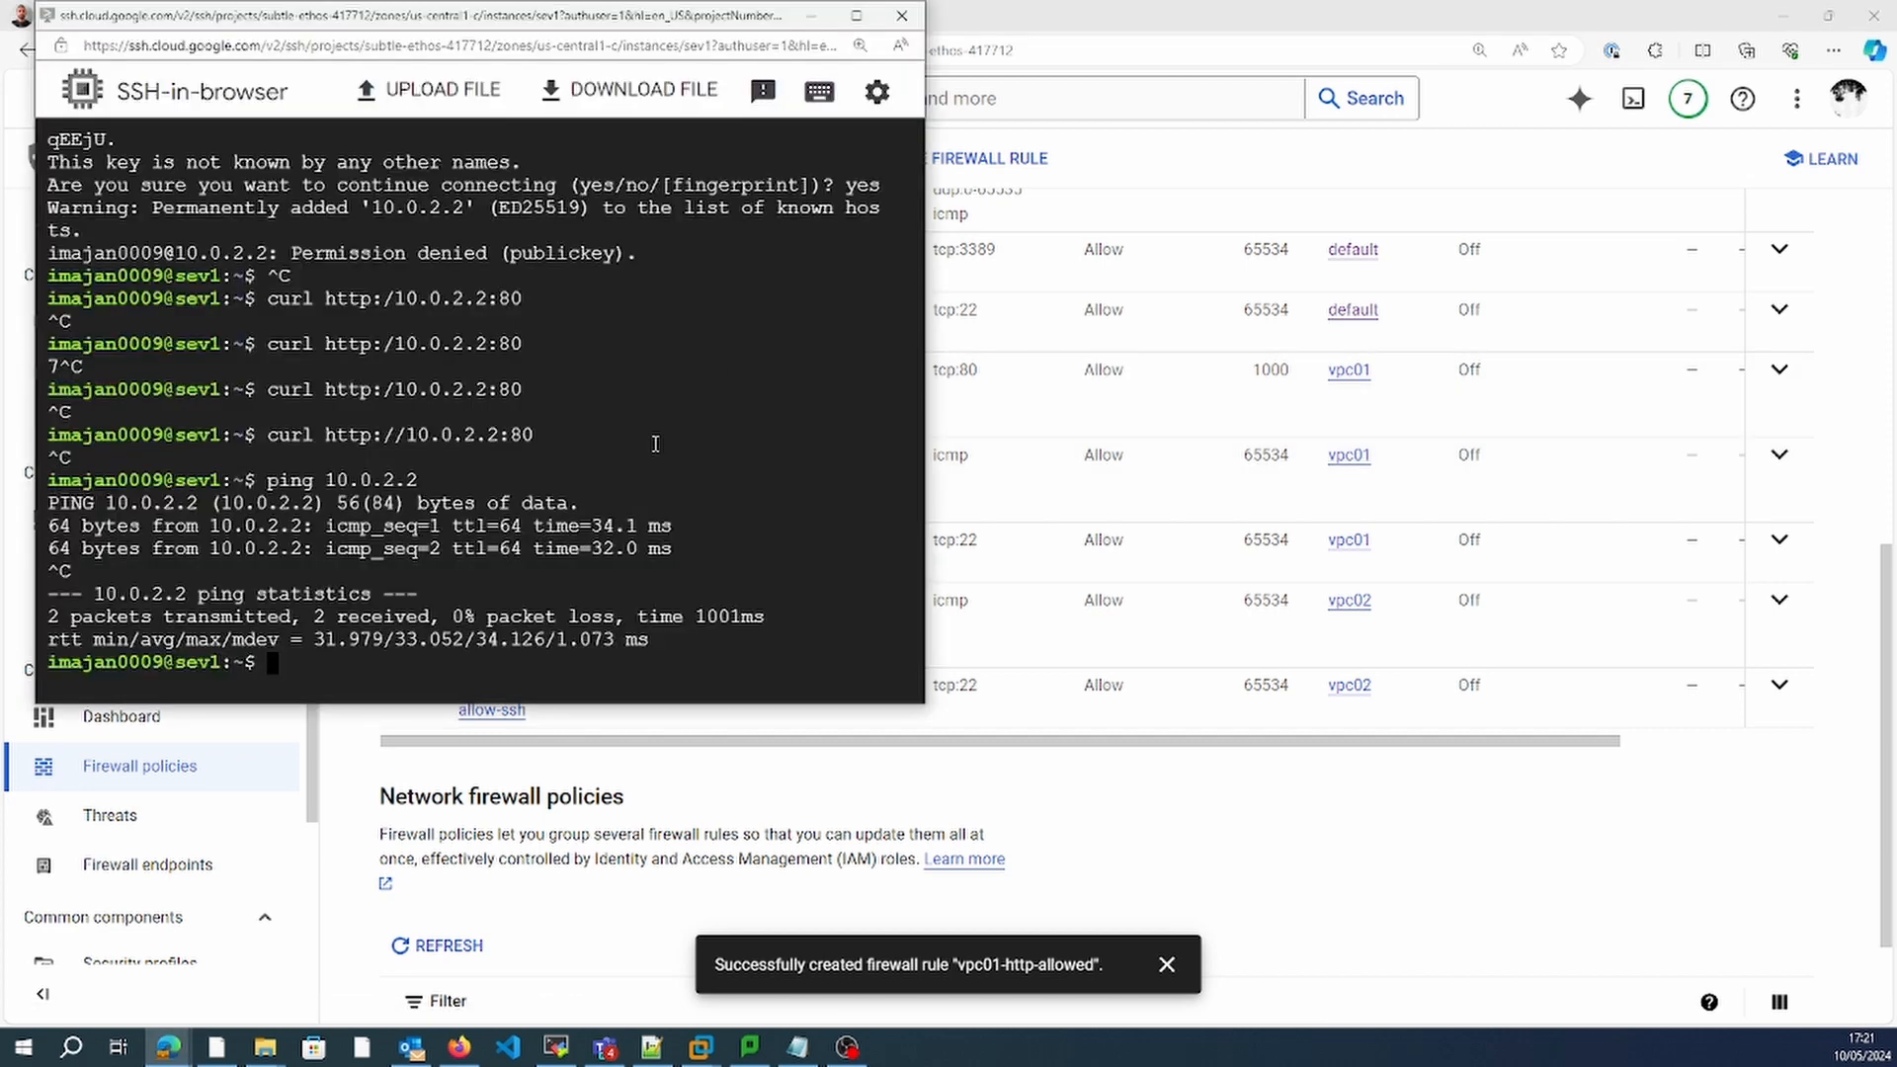
{"action": "key", "text": "Up"}
{"action": "key", "text": "Up"}
{"action": "key", "text": "Return"}
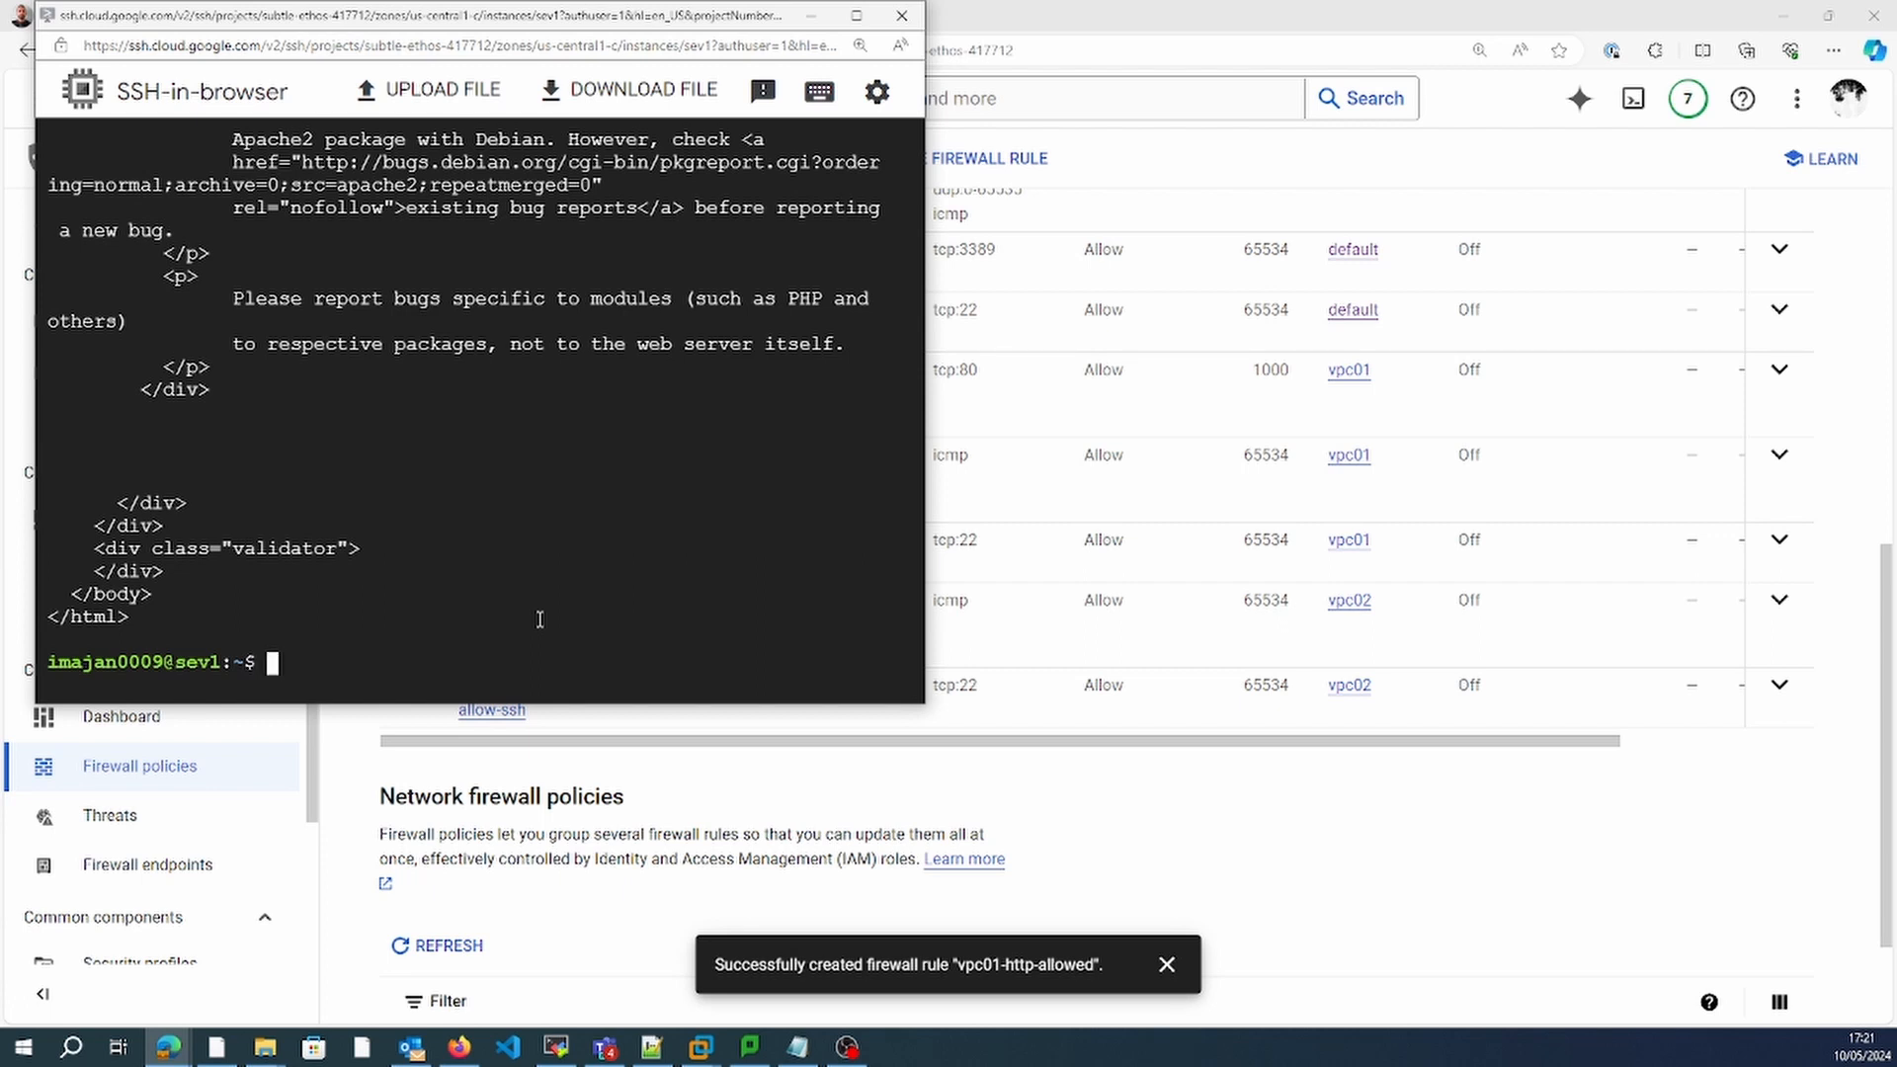
{"action": "left_click", "coordinate": [1202, 830]}
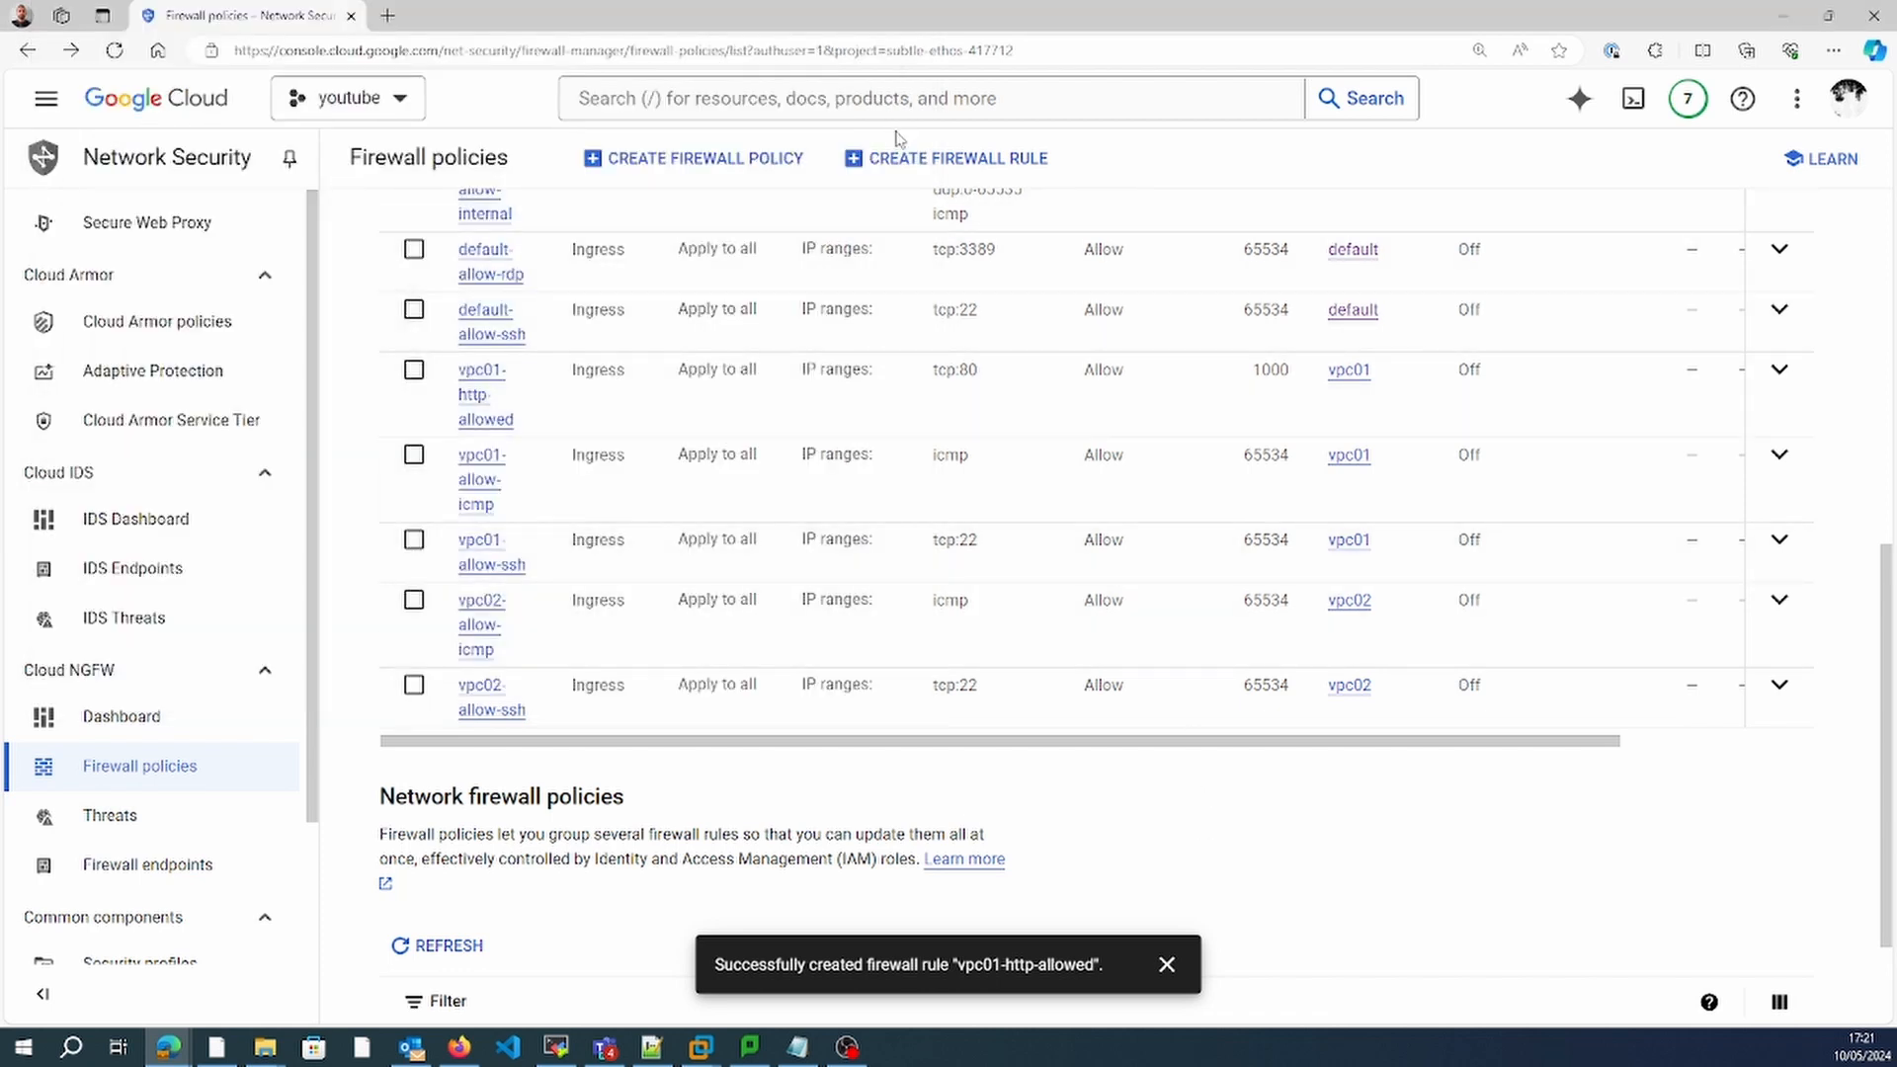
{"action": "left_click", "coordinate": [895, 165]}
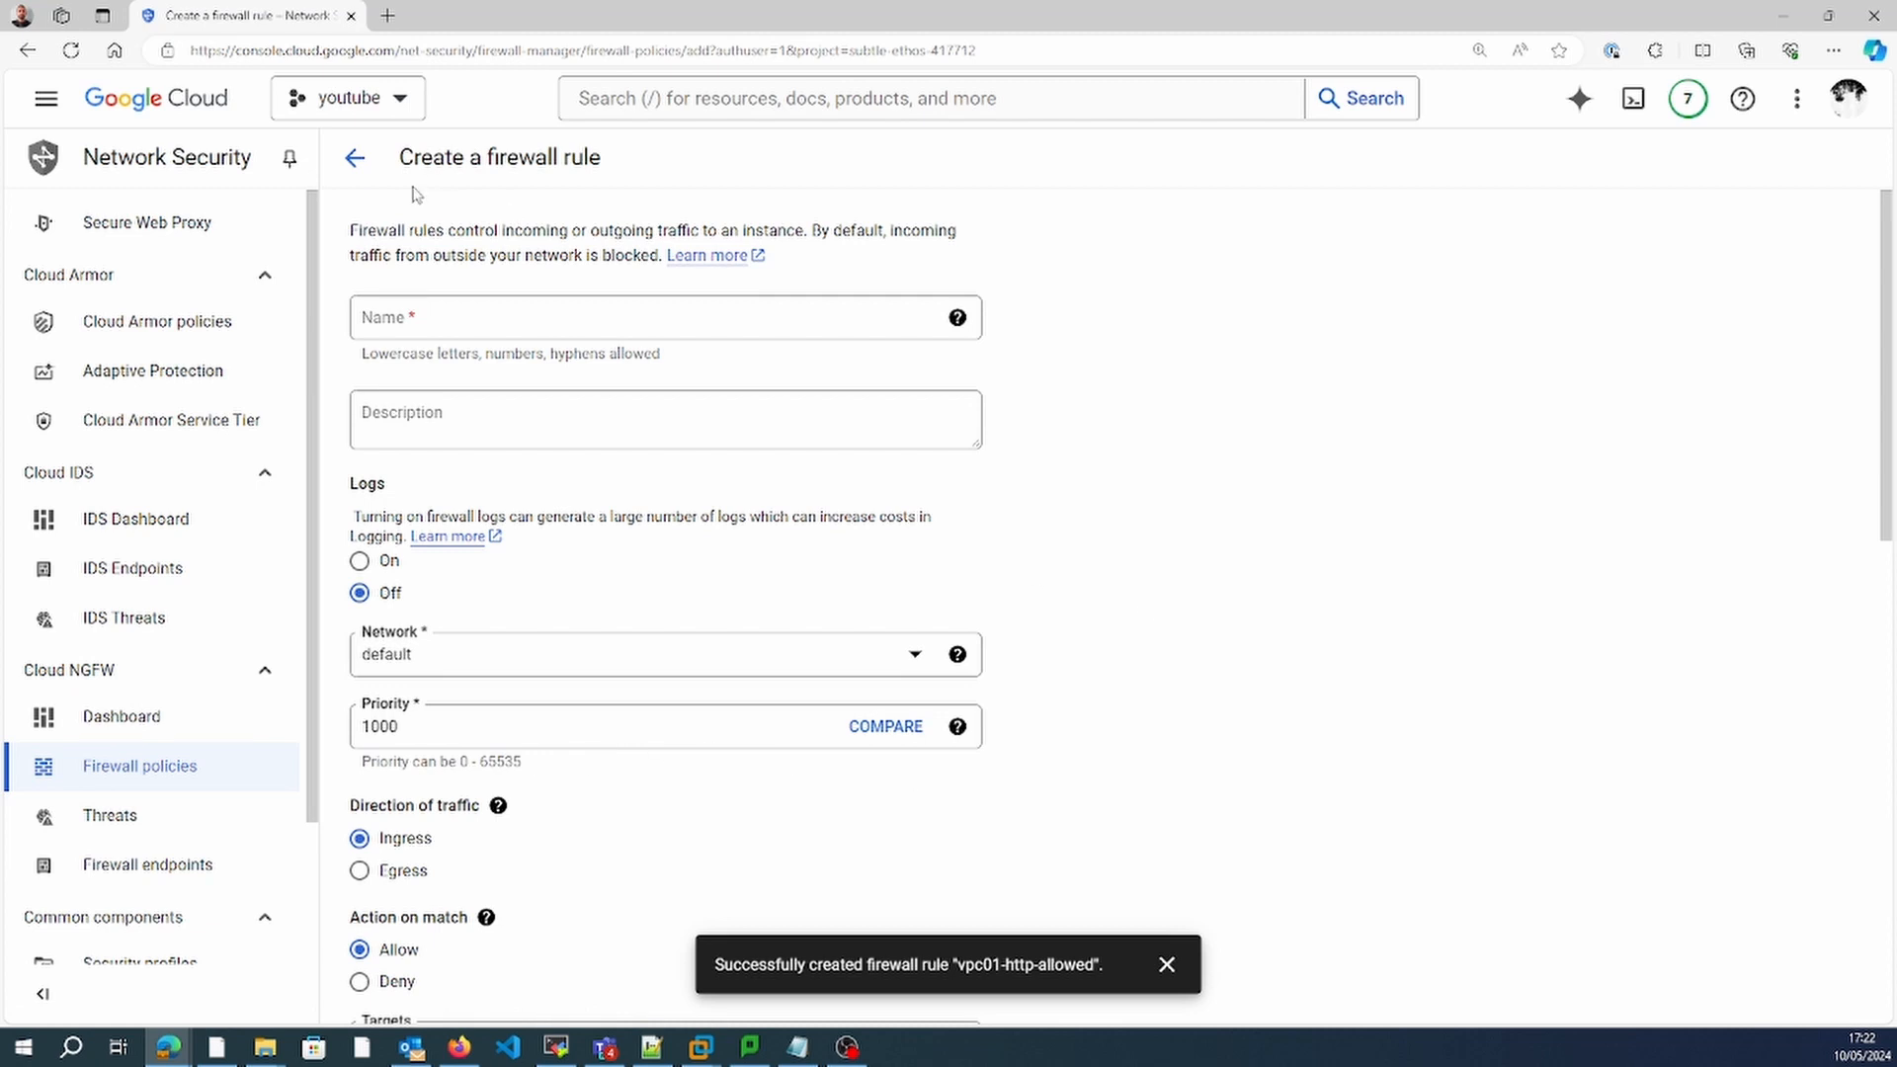
{"action": "scroll", "coordinate": [1890, 591], "scroll_direction": "down", "scroll_amount": 8}
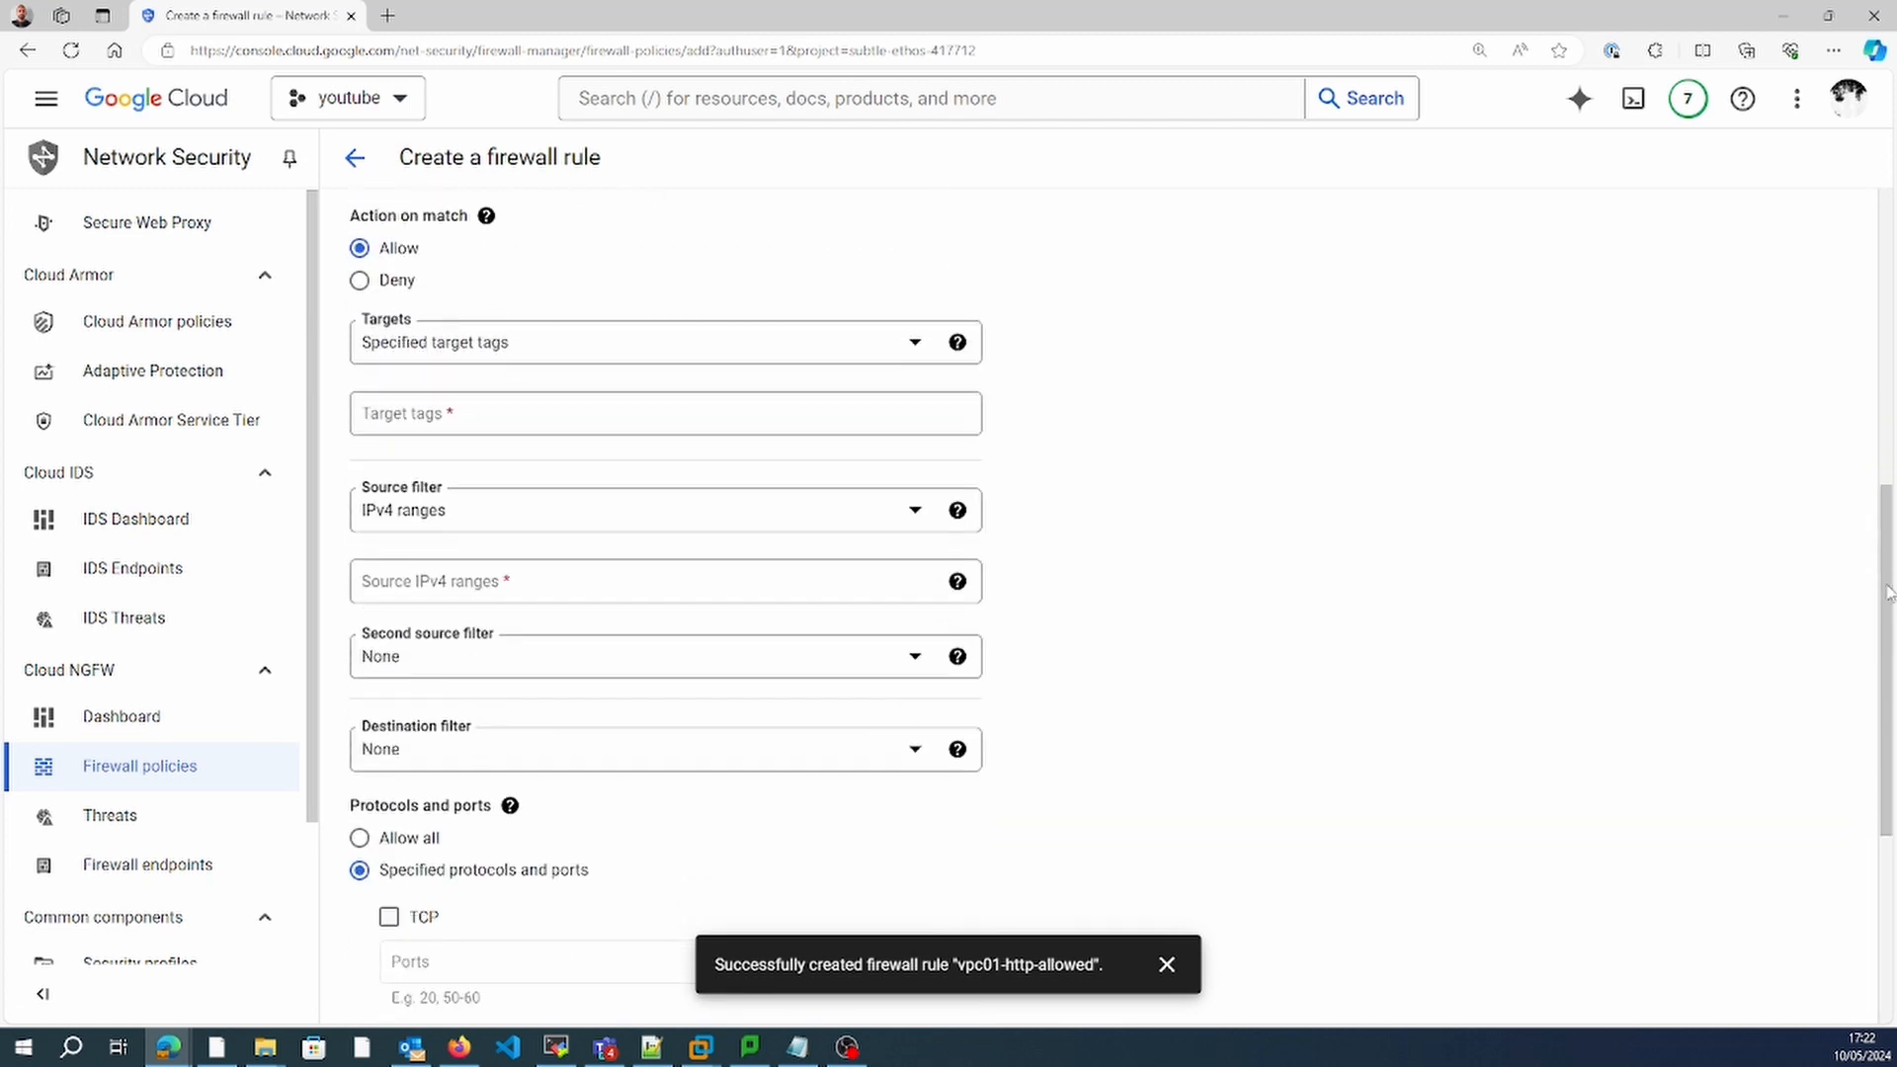
{"action": "left_click_drag", "start_coordinate": [1894, 647], "coordinate": [1887, 610]}
{"action": "left_click", "coordinate": [697, 338]}
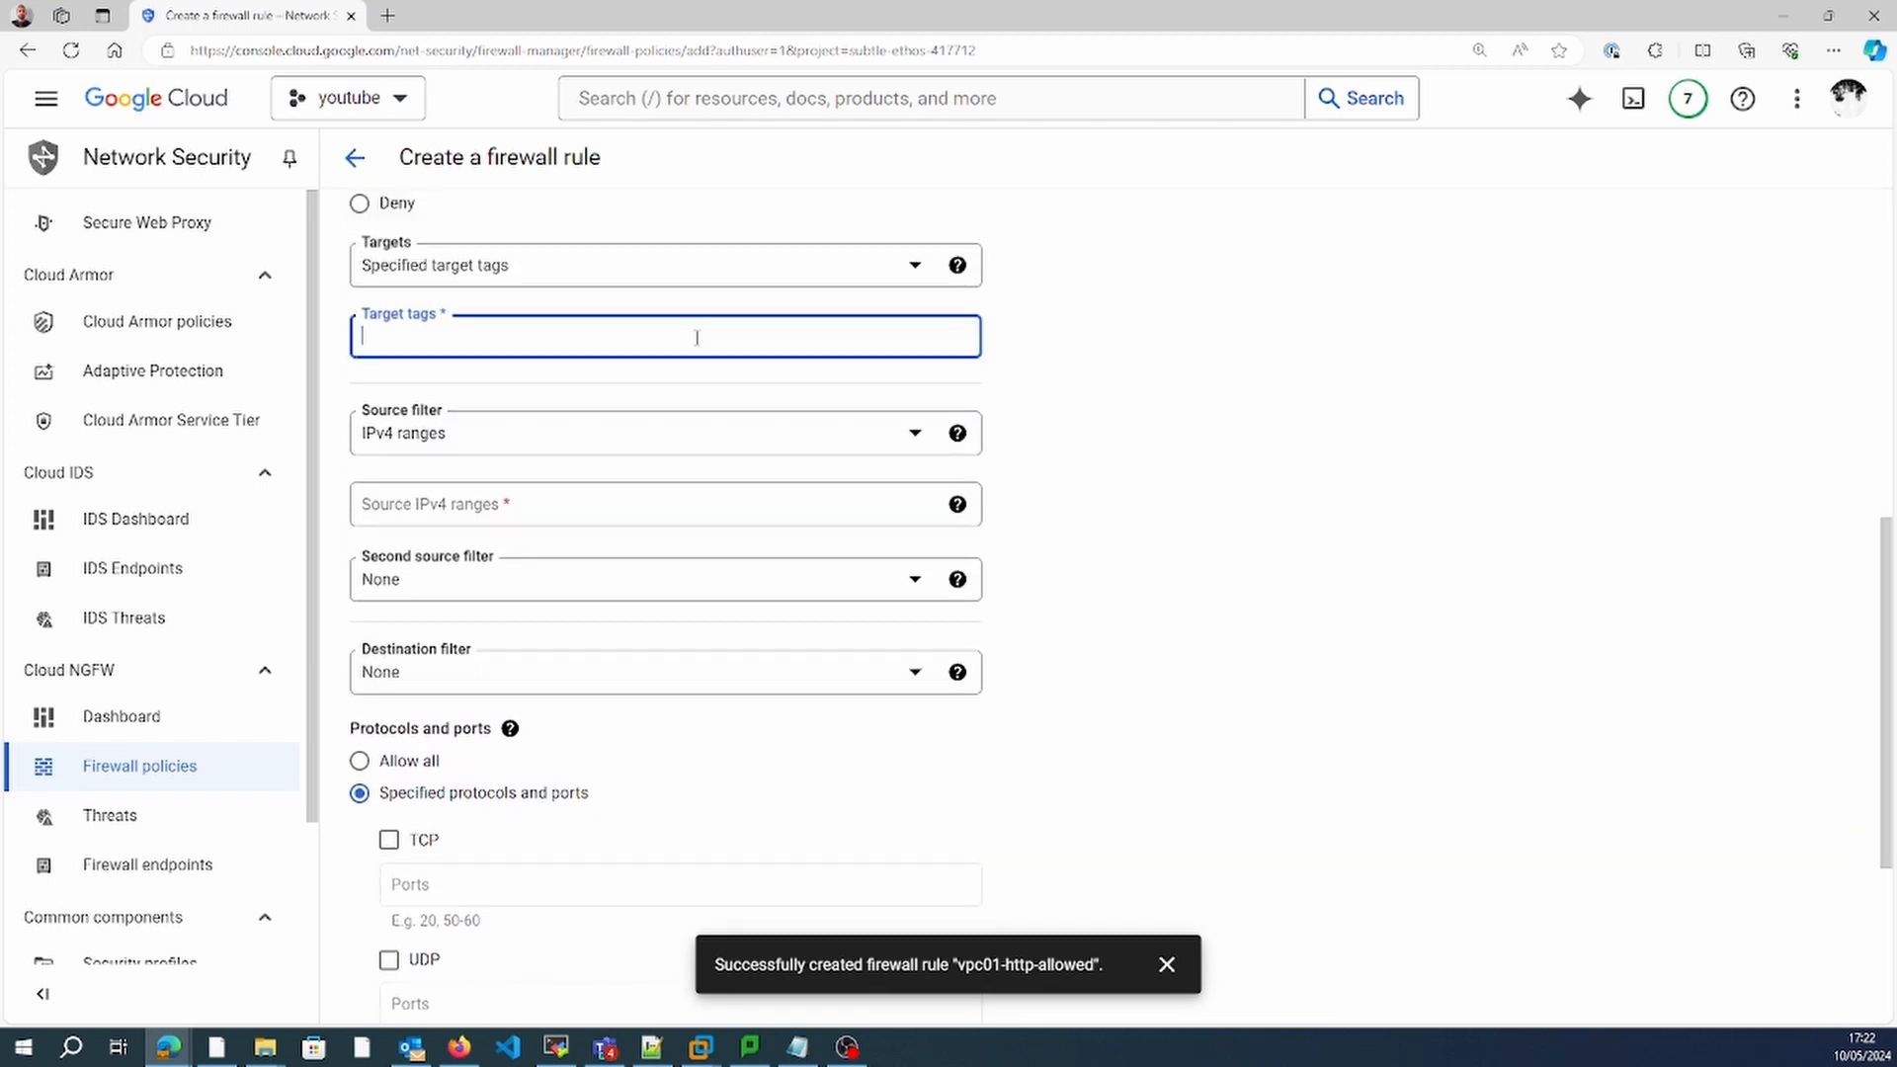
{"action": "left_click", "coordinate": [355, 157]}
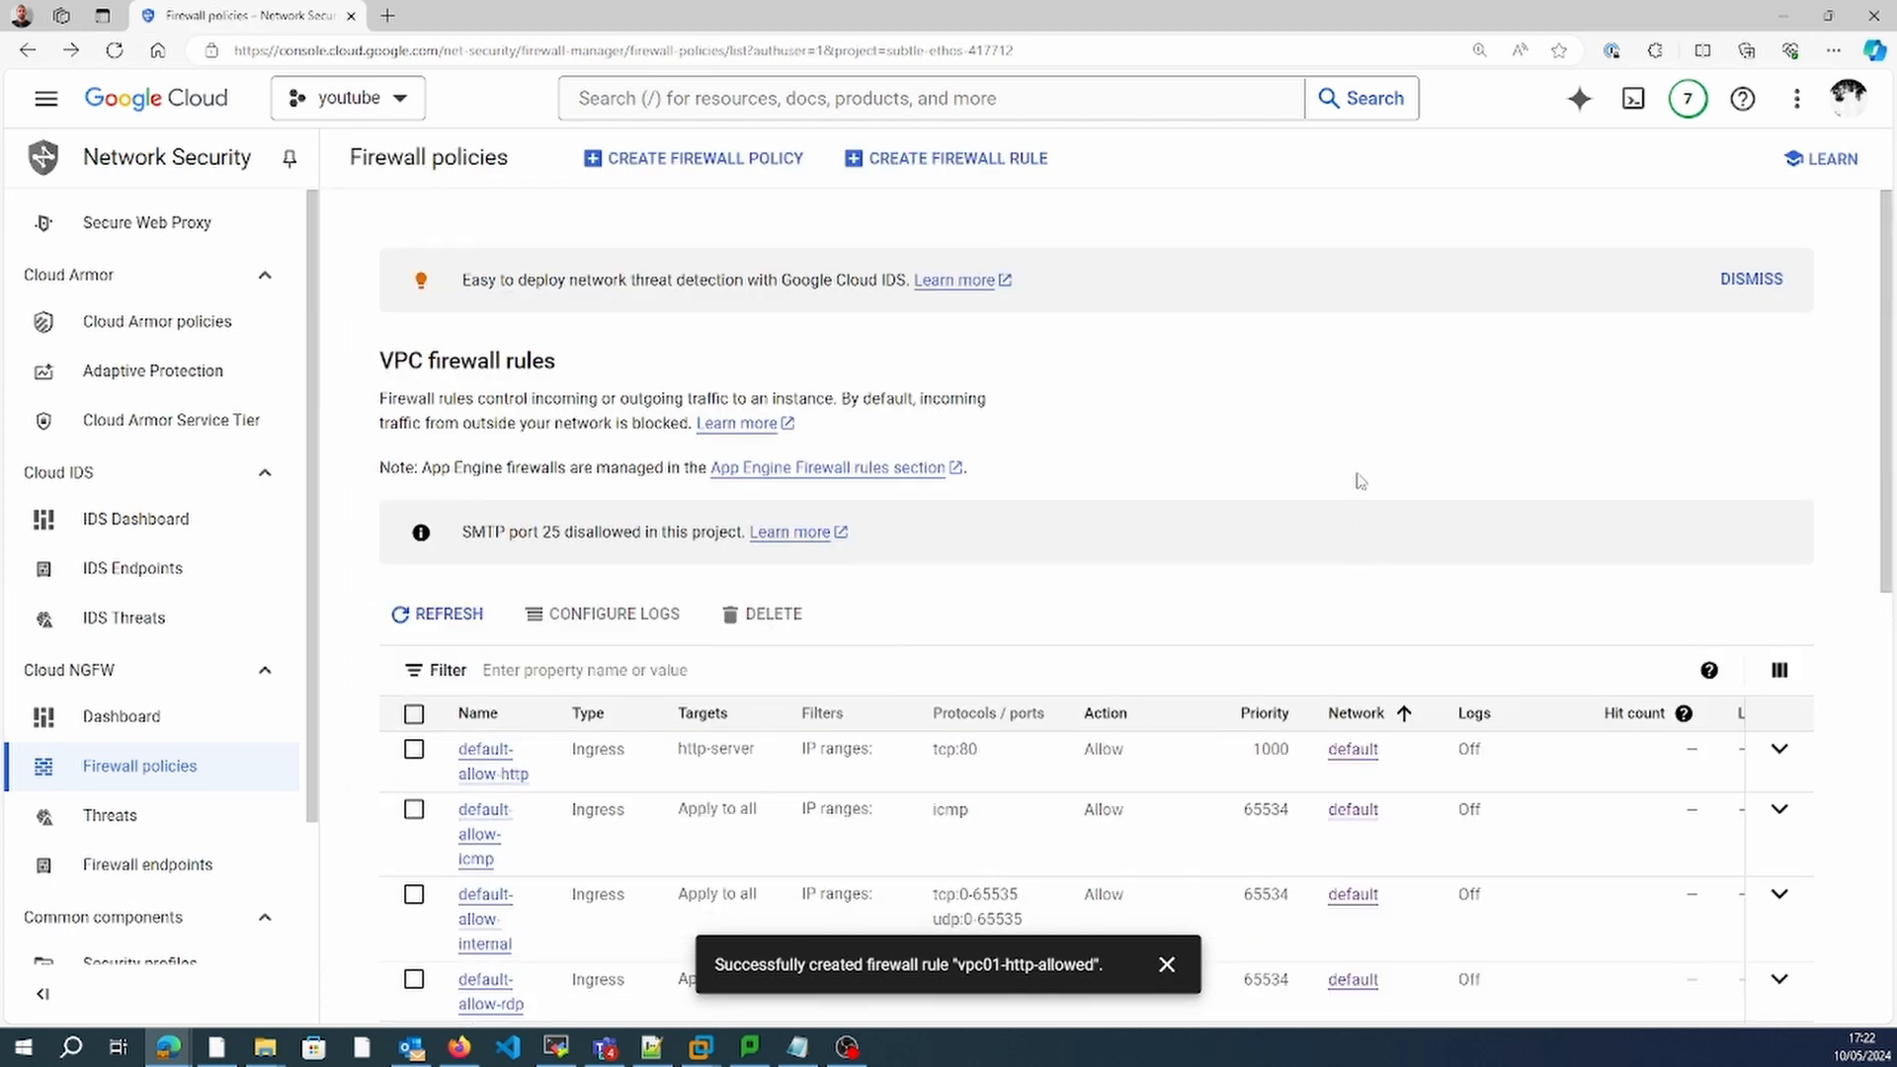